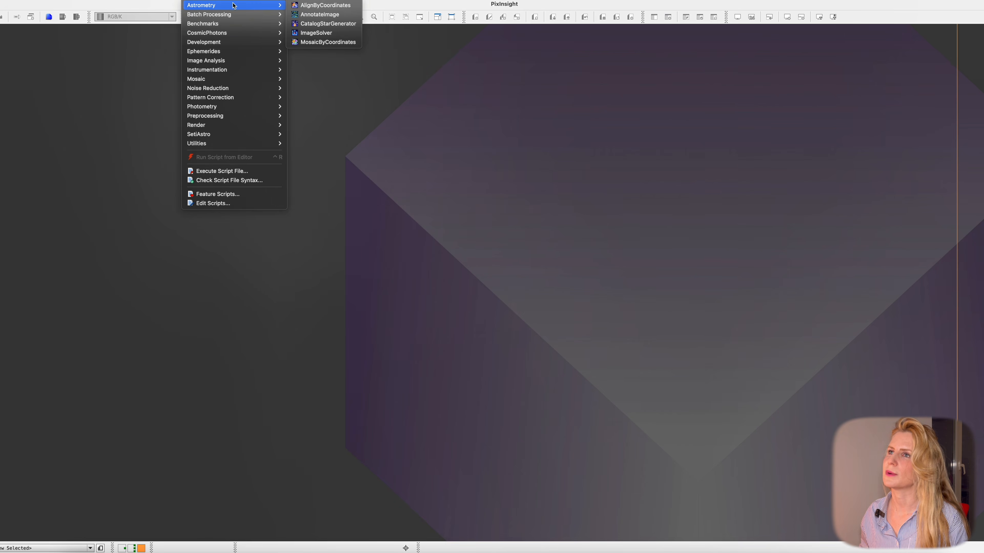
Step: Review the post-calibration groups in the Weighted Batch Preprocessing Script, checking targets, filters, exposures and integration times
{"action": "mouse_move", "coordinate": [232, 0]}
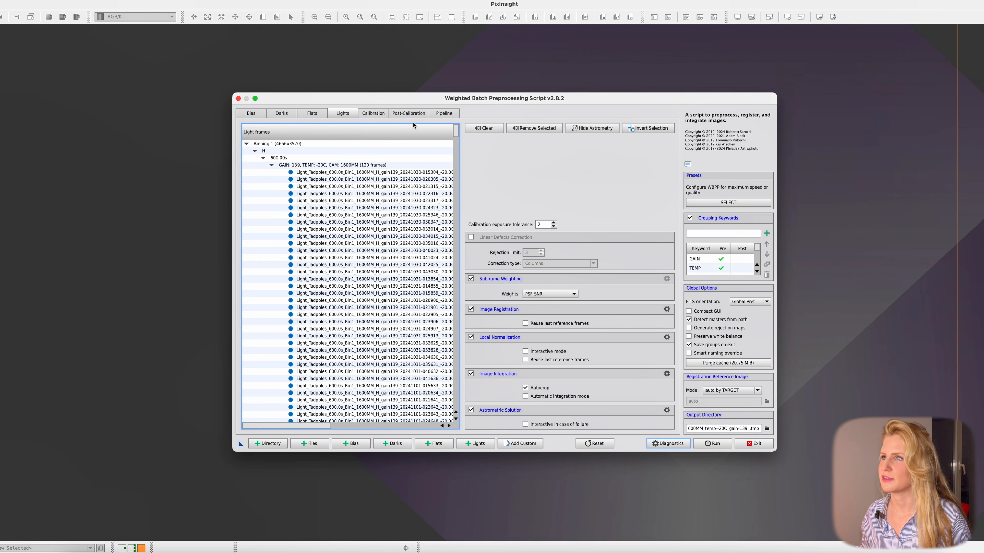
{"action": "left_click", "coordinate": [414, 114]}
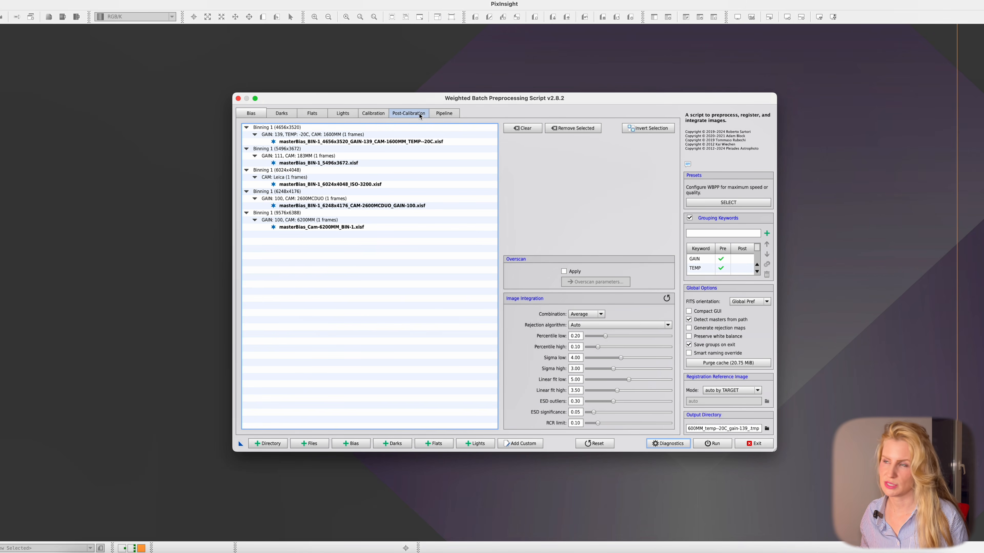
{"action": "mouse_move", "coordinate": [435, 428]}
{"action": "left_mouse_down"}
{"action": "mouse_move", "coordinate": [336, 427]}
{"action": "mouse_move", "coordinate": [426, 427]}
{"action": "left_mouse_up"}
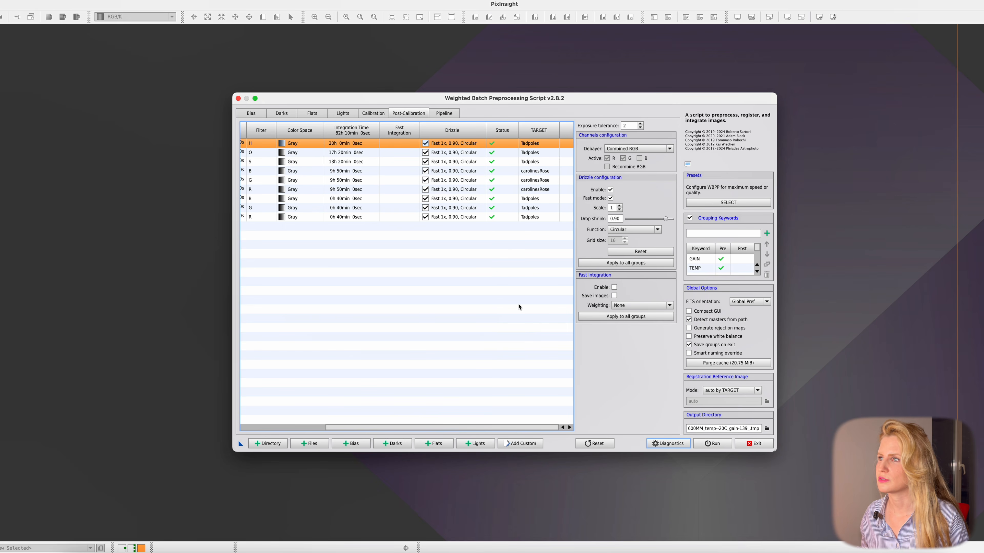
{"action": "left_click", "coordinate": [538, 172]}
{"action": "left_click", "coordinate": [540, 188]}
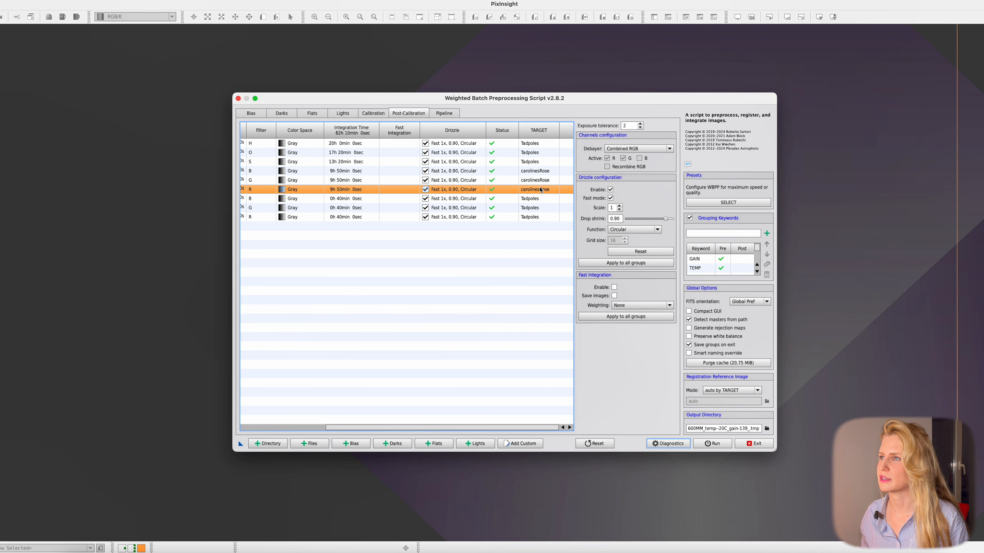
{"action": "left_click", "coordinate": [539, 143]}
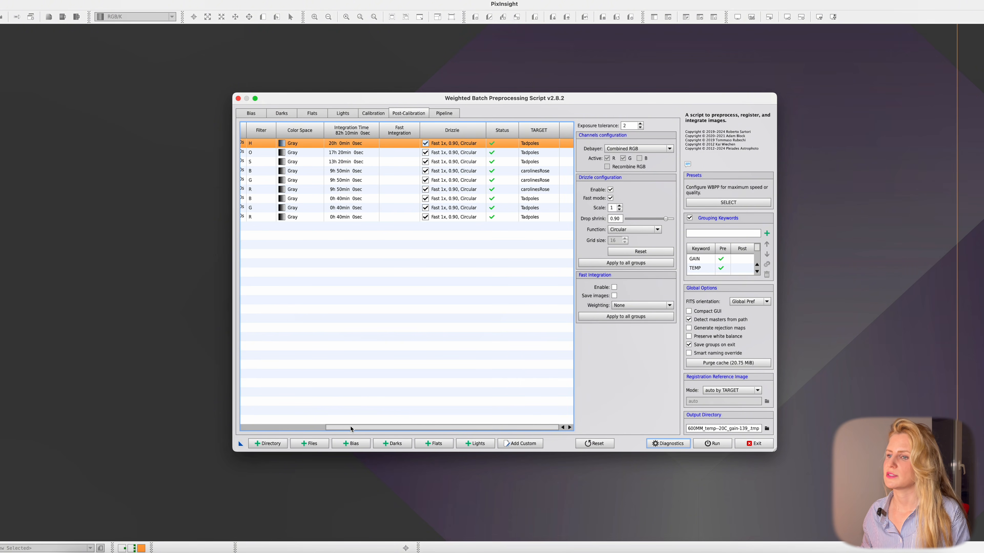
{"action": "left_click_drag", "start_coordinate": [347, 428], "coordinate": [269, 434]}
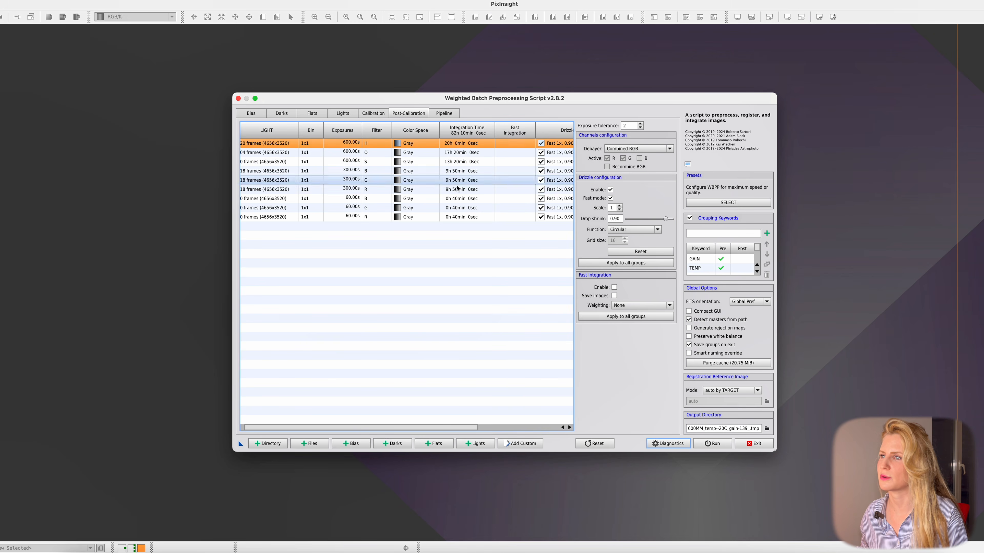
{"action": "left_click", "coordinate": [463, 206]}
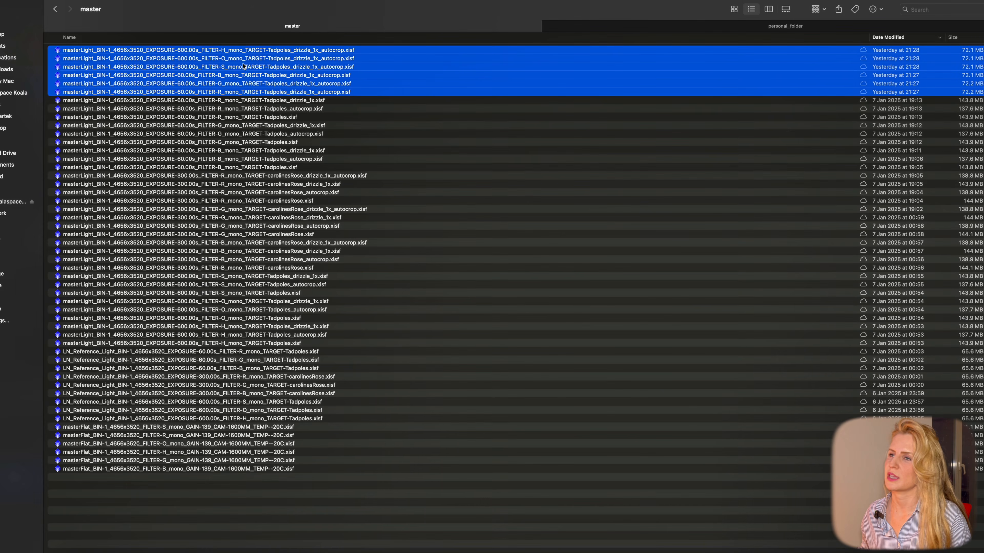
Step: Open the six Tadpoles drizzle_1x_autocrop masters from the master folder in PixInsight and auto-stretch the R filter image
{"action": "left_click", "coordinate": [317, 53]}
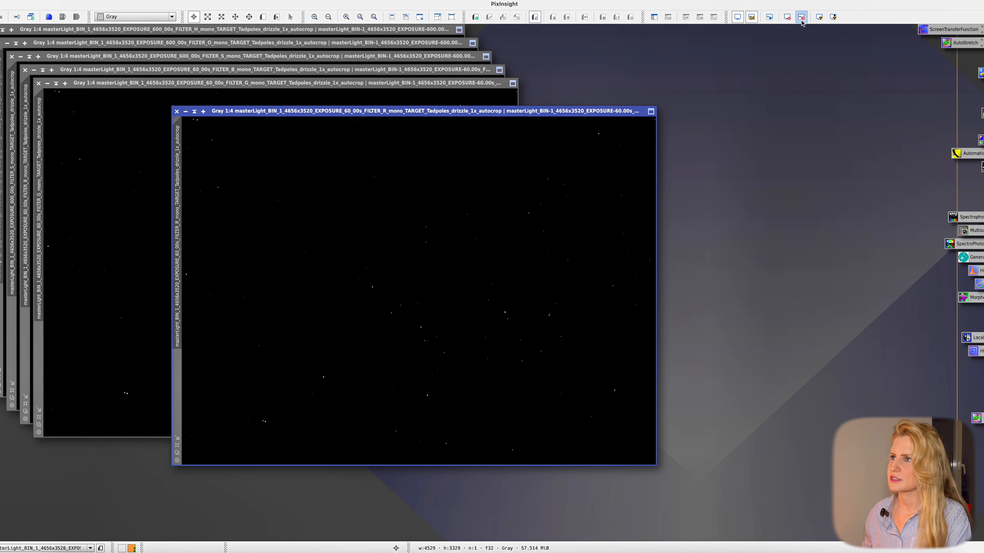
{"action": "left_click", "coordinate": [801, 17]}
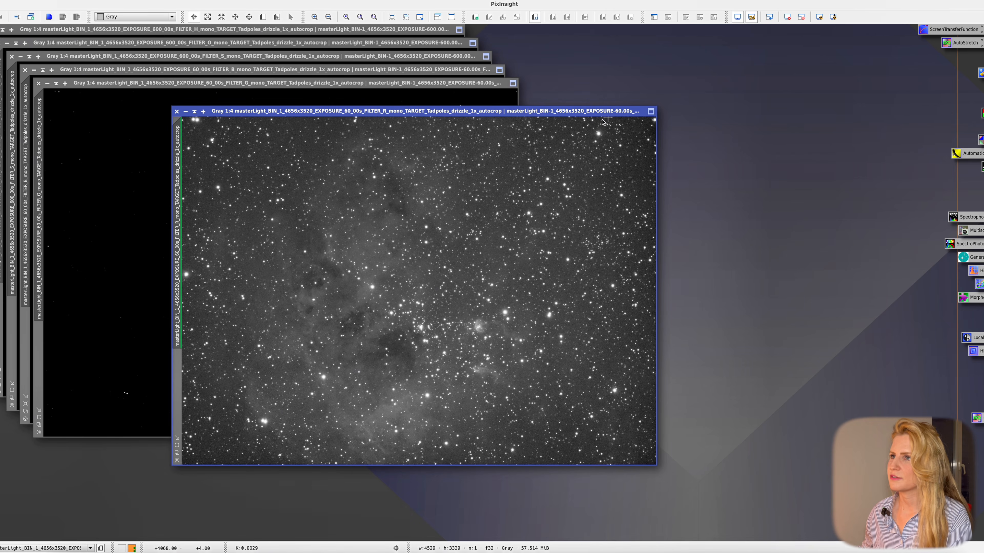
Step: Set the image identifiers of the R, G and B filter masters to r, g and b, auto-stretching the G and B images
{"action": "double_click", "coordinate": [178, 180]}
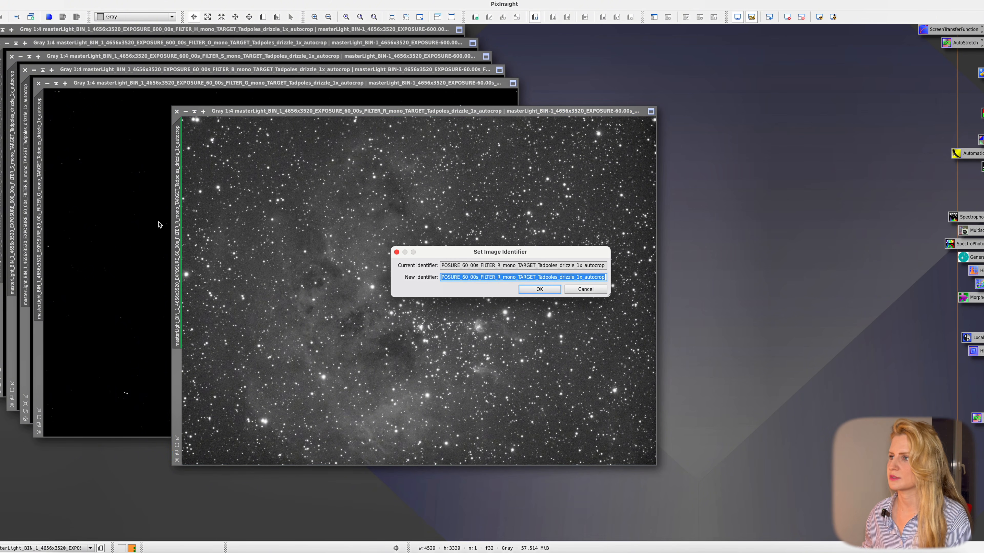
{"action": "type", "text": "r"}
{"action": "key", "text": "Return"}
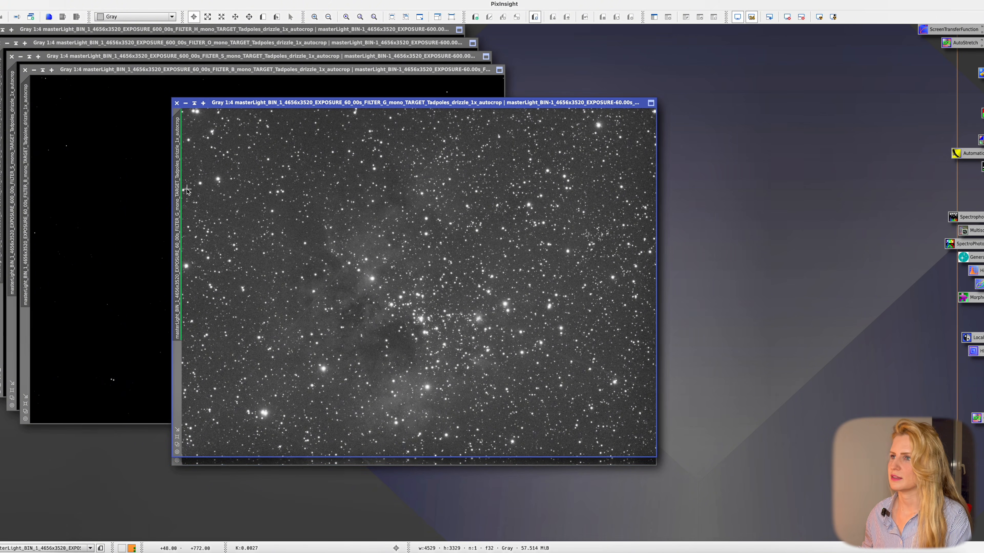
{"action": "double_click", "coordinate": [178, 191]}
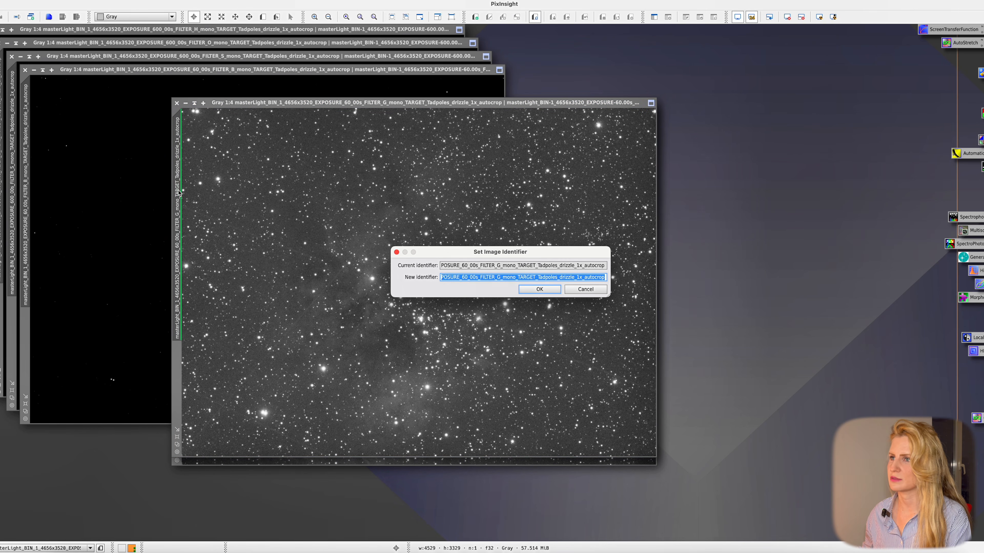
{"action": "type", "text": "g"}
{"action": "key", "text": "Return"}
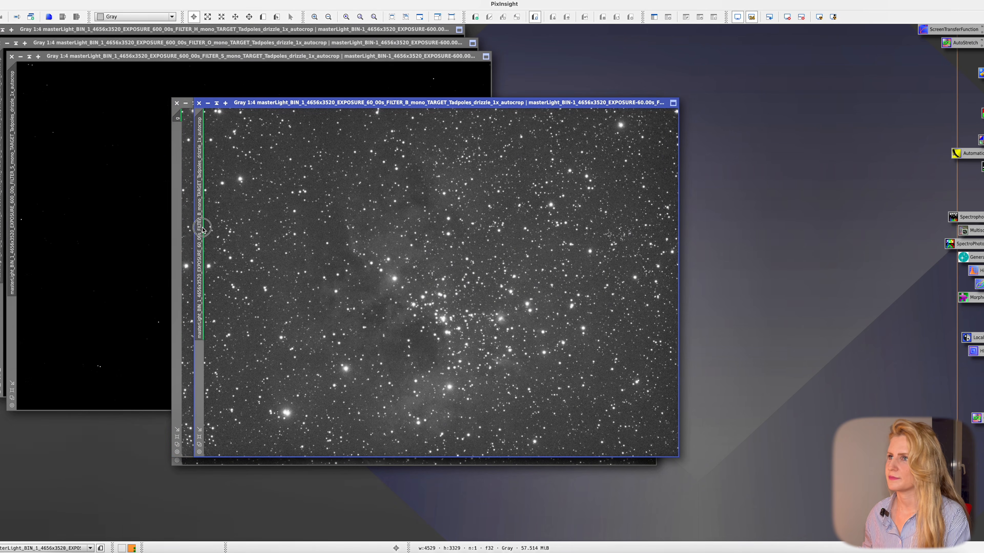
{"action": "double_click", "coordinate": [200, 227]}
{"action": "type", "text": "b"}
{"action": "key", "text": "Return"}
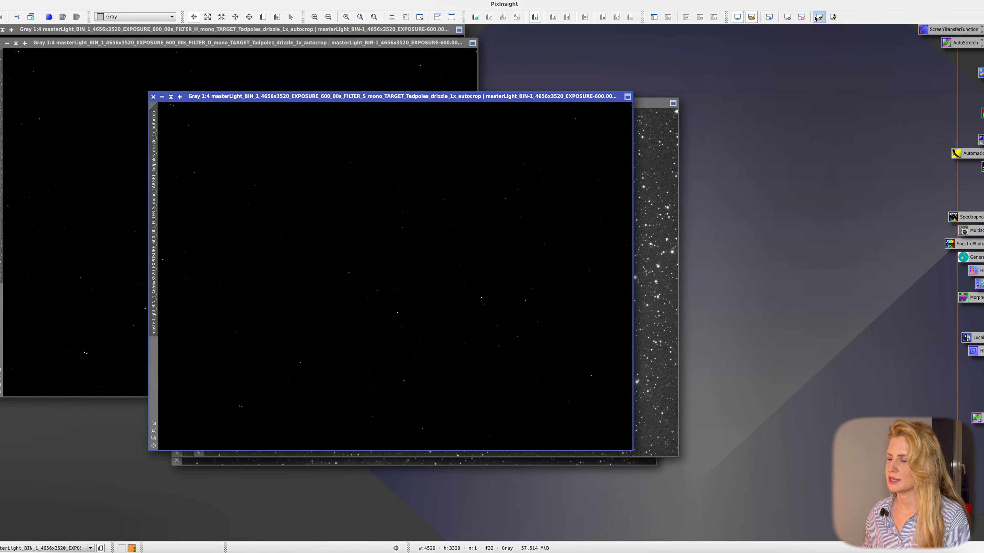
Step: Auto-stretch the S, O and H filter masters and give each its lowercase filter letter as identifier
{"action": "key", "text": "ctrl+a"}
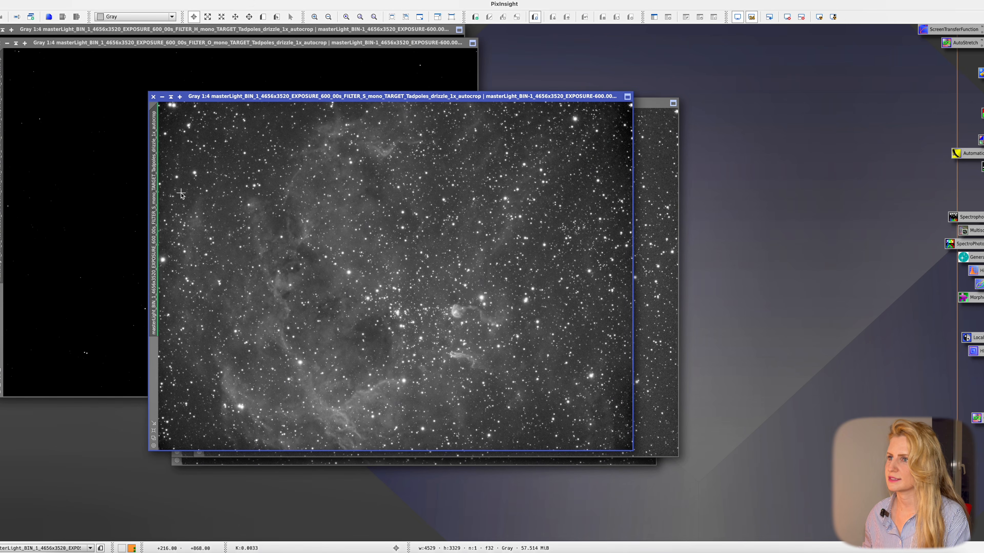
{"action": "double_click", "coordinate": [154, 196]}
{"action": "type", "text": "s"}
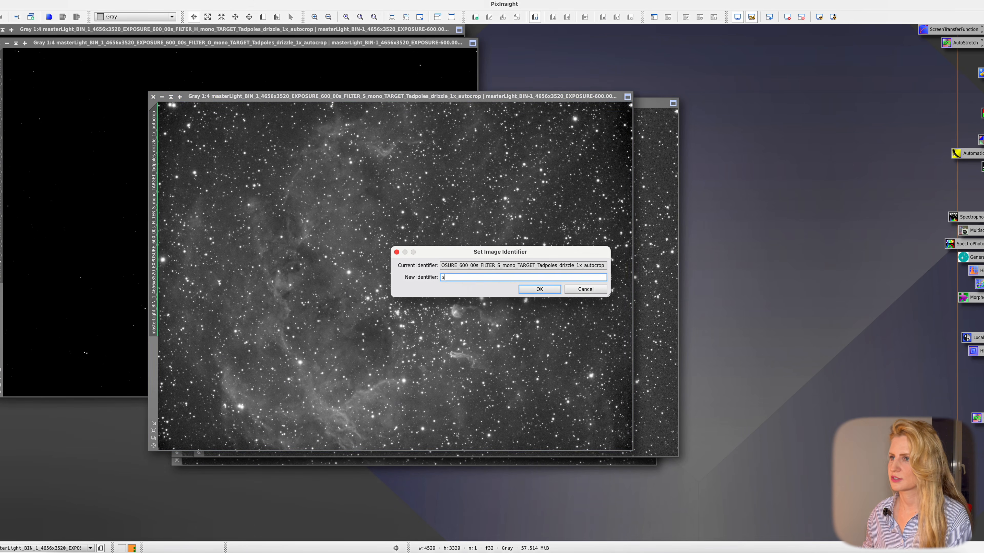
{"action": "key", "text": "Return"}
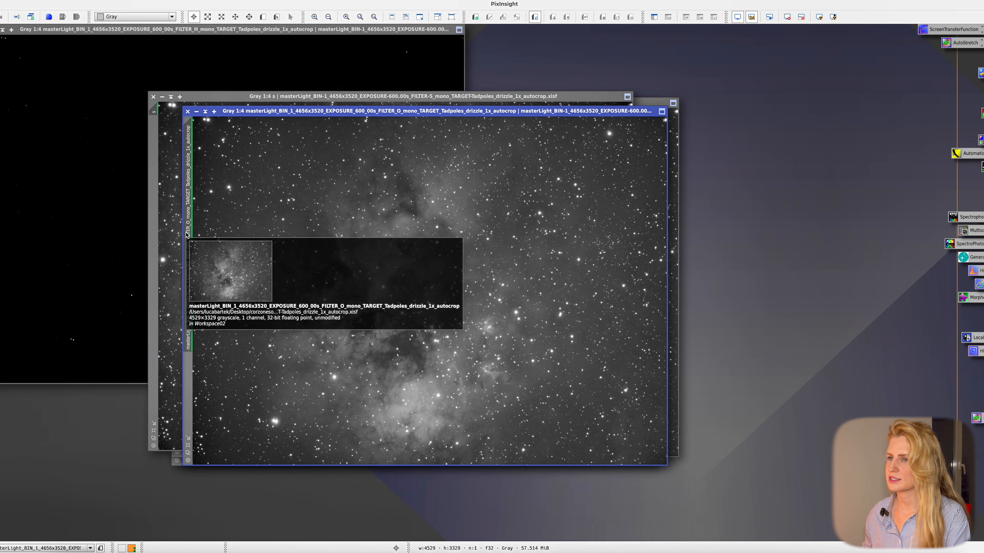
{"action": "double_click", "coordinate": [154, 223]}
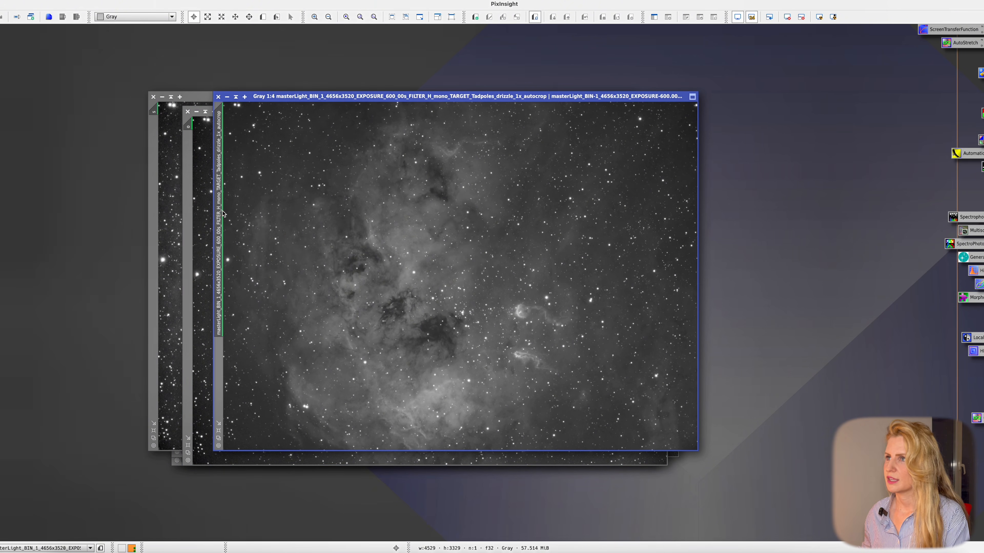
{"action": "double_click", "coordinate": [221, 212]}
{"action": "type", "text": "h"}
{"action": "key", "text": "Return"}
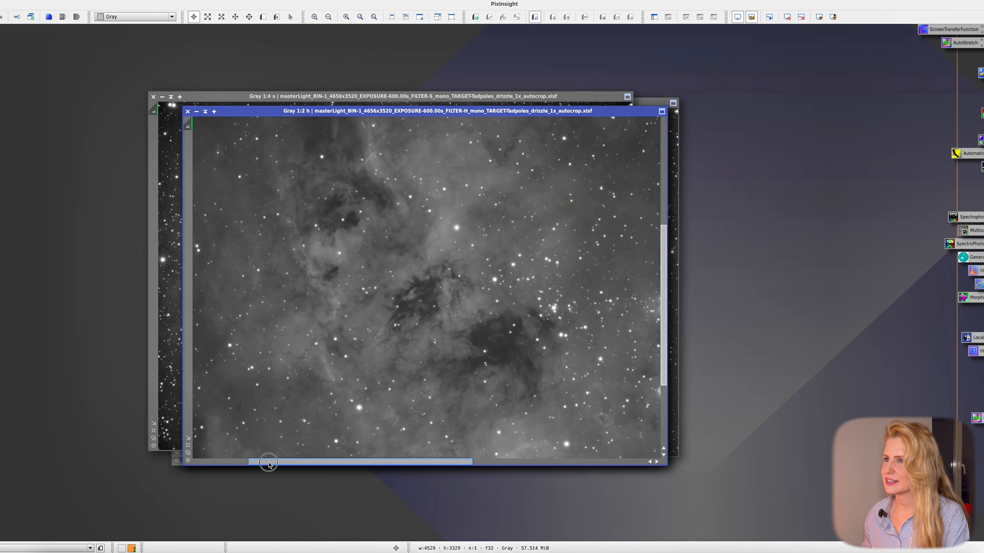
Step: Define a preview of about 1962 × 996 px around the tadpoles in the h image and start a BlurXTerminator real-time preview of it
{"action": "left_click_drag", "start_coordinate": [264, 464], "coordinate": [394, 457]}
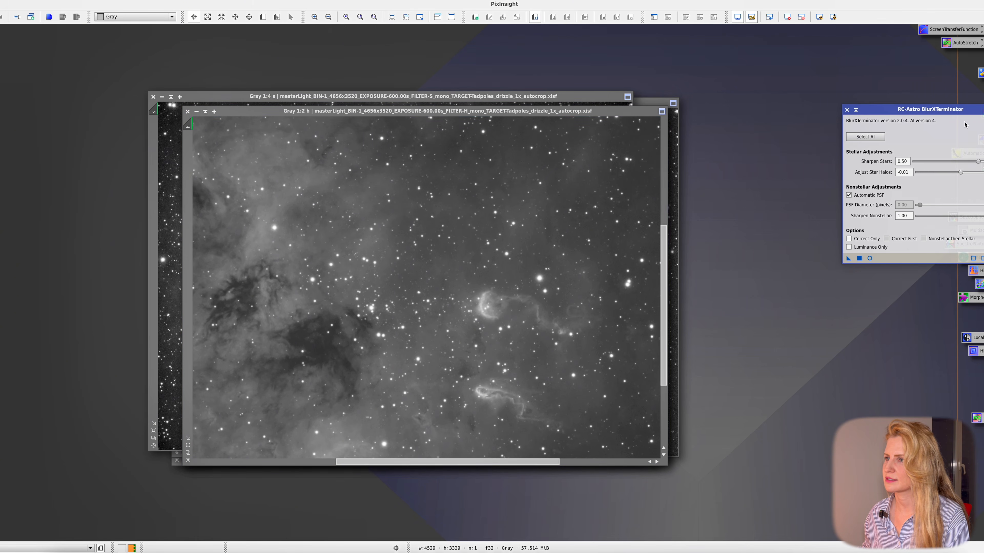
{"action": "left_click_drag", "start_coordinate": [957, 117], "coordinate": [858, 163]}
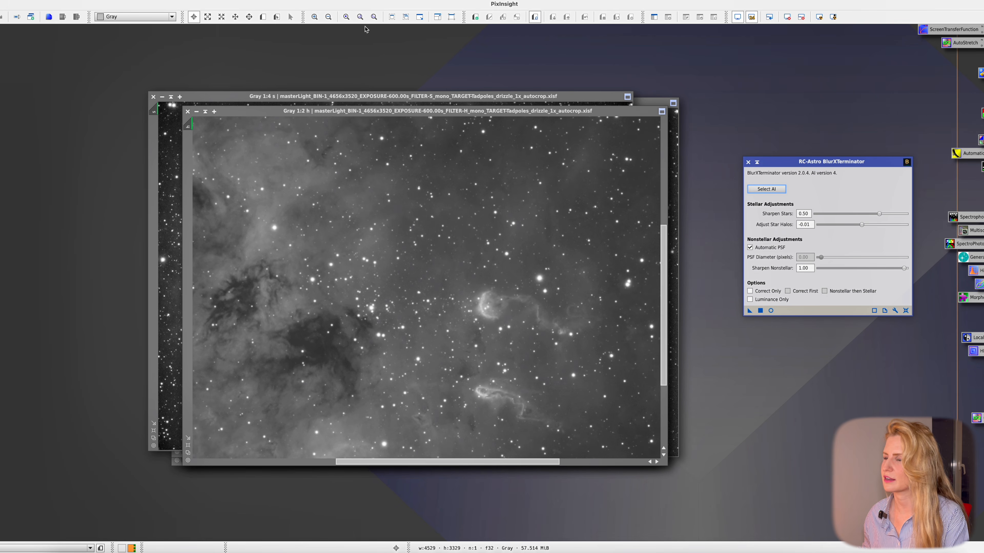
{"action": "left_click", "coordinate": [262, 16]}
{"action": "left_click_drag", "start_coordinate": [206, 233], "coordinate": [617, 442]}
{"action": "left_click", "coordinate": [189, 152]}
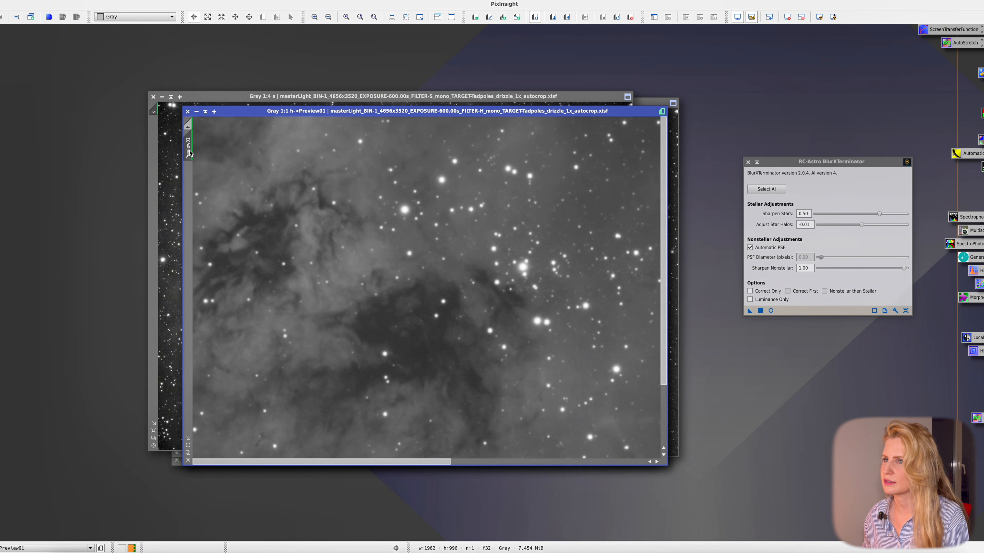
{"action": "left_click", "coordinate": [771, 311]}
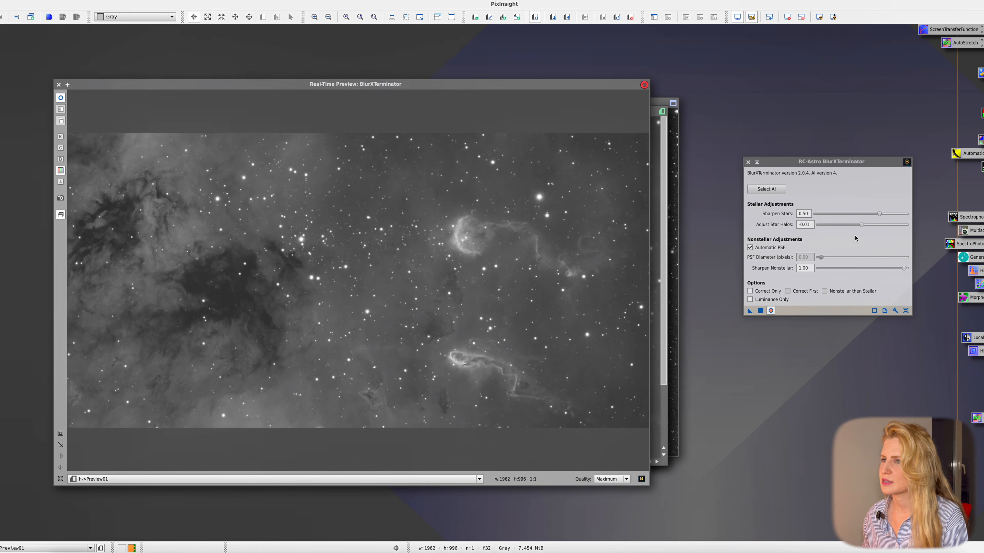
Step: Set Sharpen Stars to 0.28 in BlurXTerminator and test Sharpen Nonstellar at 0.70 and 1.00 in the real-time preview
{"action": "left_click_drag", "start_coordinate": [880, 214], "coordinate": [853, 222]}
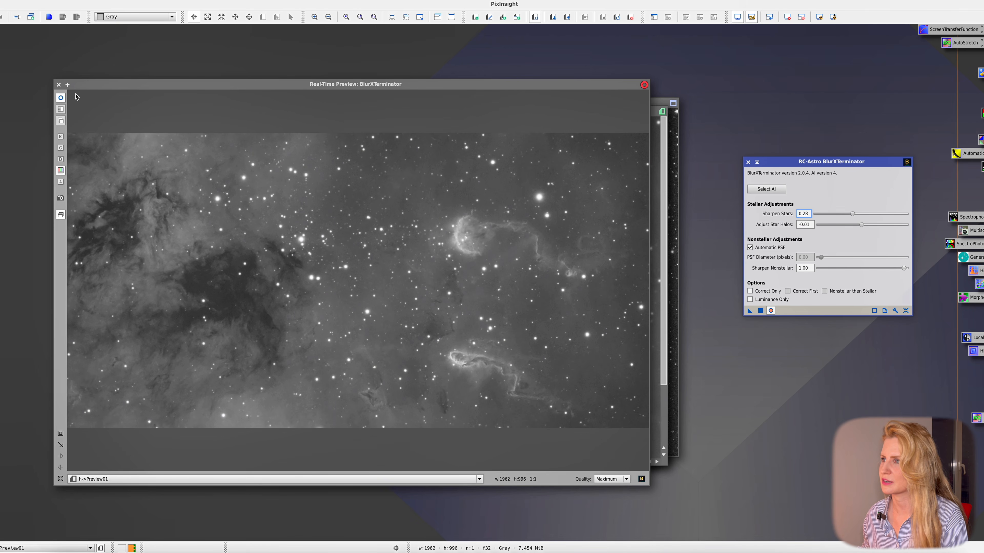
{"action": "left_click", "coordinate": [60, 99]}
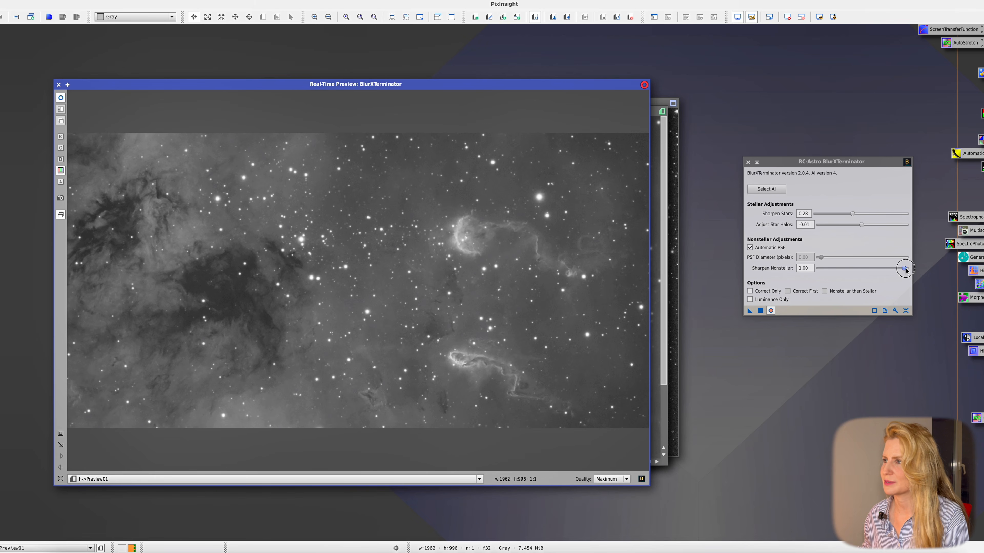
{"action": "left_click_drag", "start_coordinate": [905, 269], "coordinate": [882, 275]}
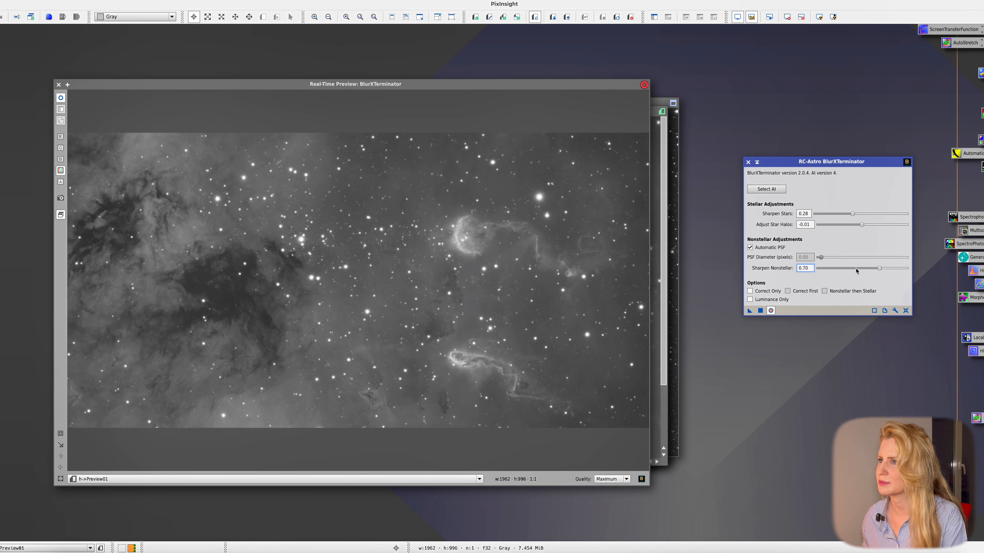
{"action": "left_click_drag", "start_coordinate": [881, 270], "coordinate": [927, 265]}
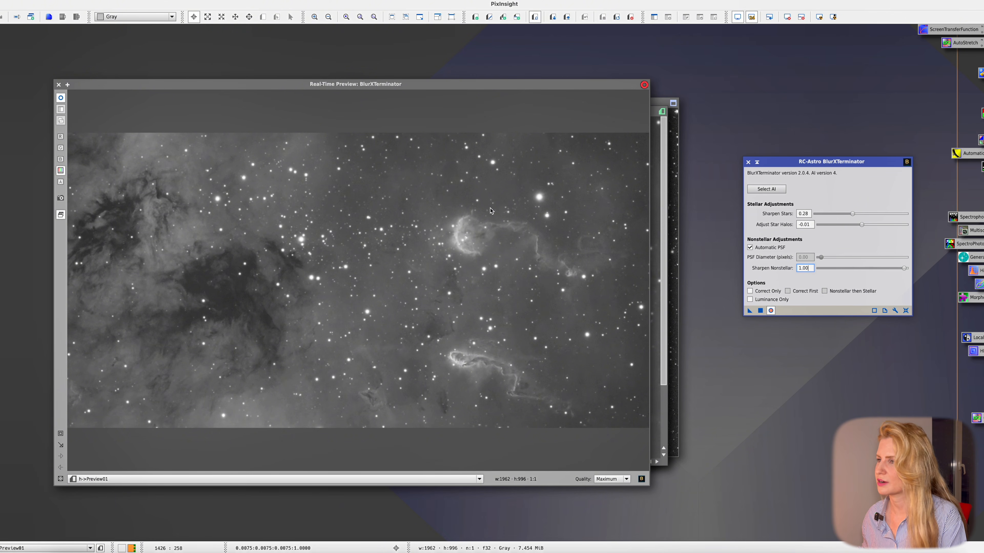
Step: Zoom the real-time preview in on the upper tadpole's tail, and shrink and reposition its window over the h image
{"action": "left_click", "coordinate": [580, 272]}
{"action": "scroll", "coordinate": [581, 269], "scroll_direction": "up", "scroll_amount": 5}
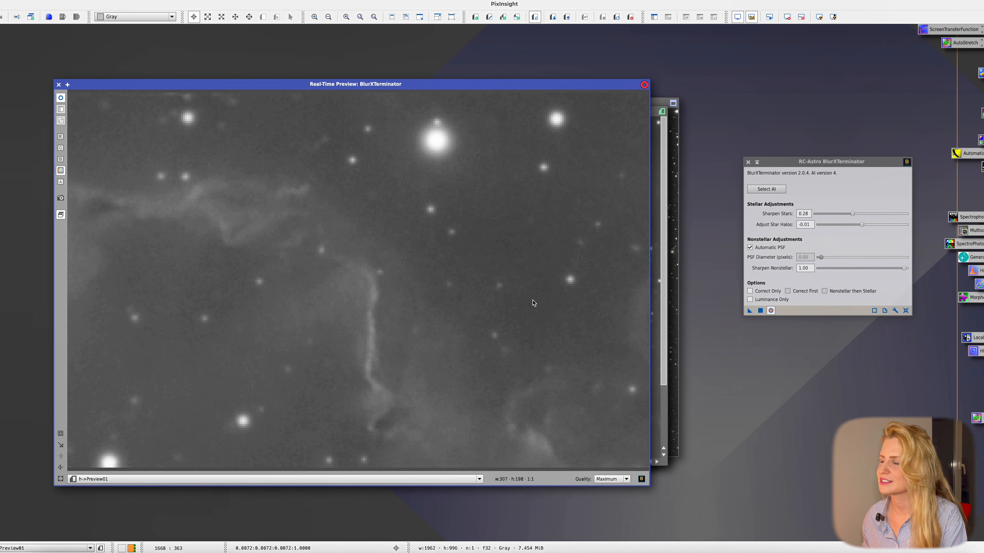
{"action": "left_click_drag", "start_coordinate": [650, 488], "coordinate": [321, 277]}
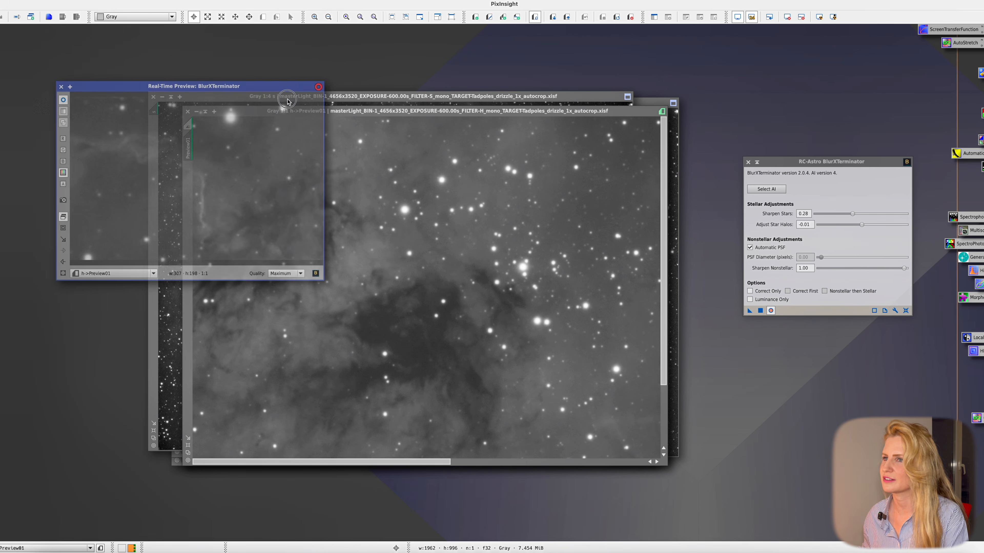
{"action": "left_click_drag", "start_coordinate": [265, 85], "coordinate": [499, 189]}
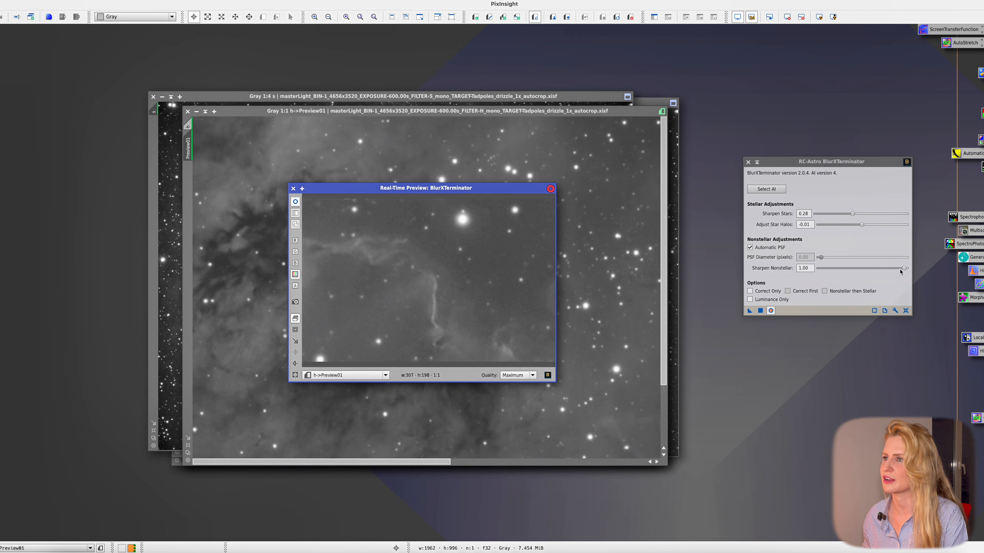
Step: Try Sharpen Nonstellar at 0.00, set it to 0.75 and compare the real-time preview with the effect on and off
{"action": "left_click_drag", "start_coordinate": [903, 268], "coordinate": [736, 272]}
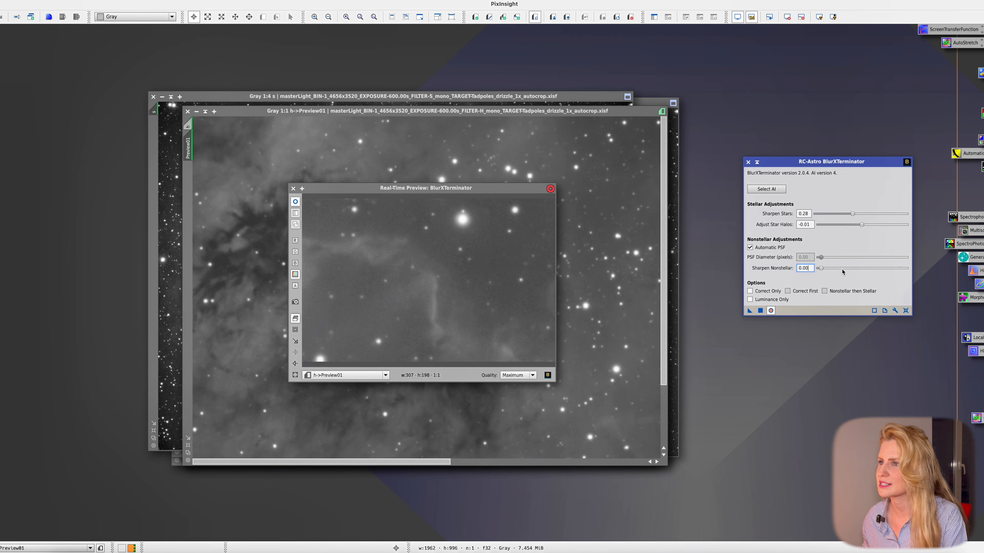
{"action": "left_click_drag", "start_coordinate": [821, 268], "coordinate": [883, 270]}
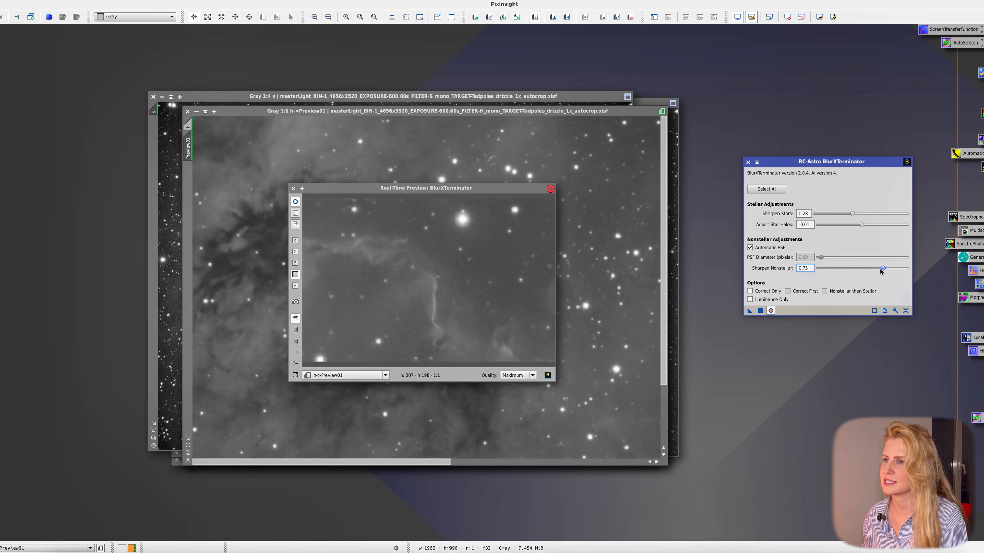
{"action": "left_click", "coordinate": [298, 203]}
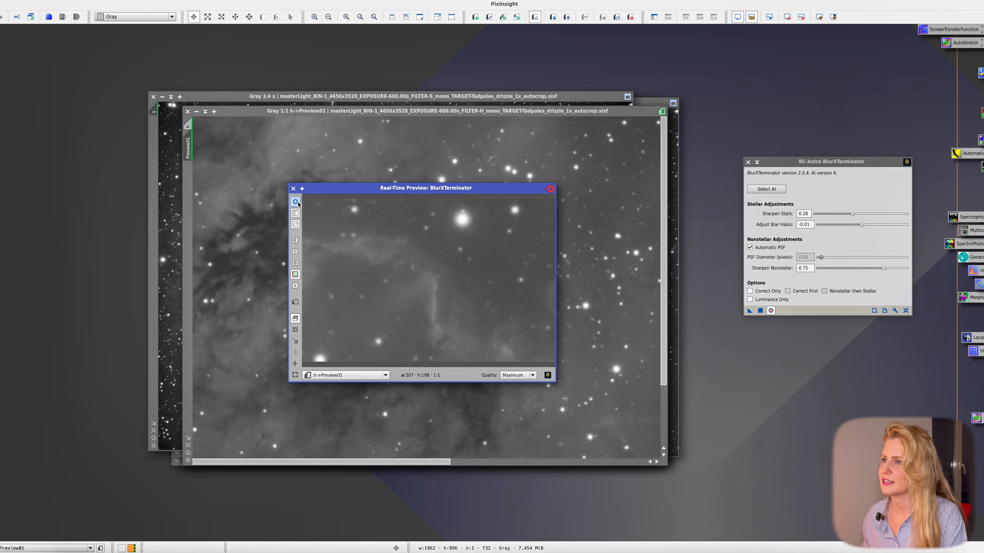
{"action": "left_click", "coordinate": [298, 203]}
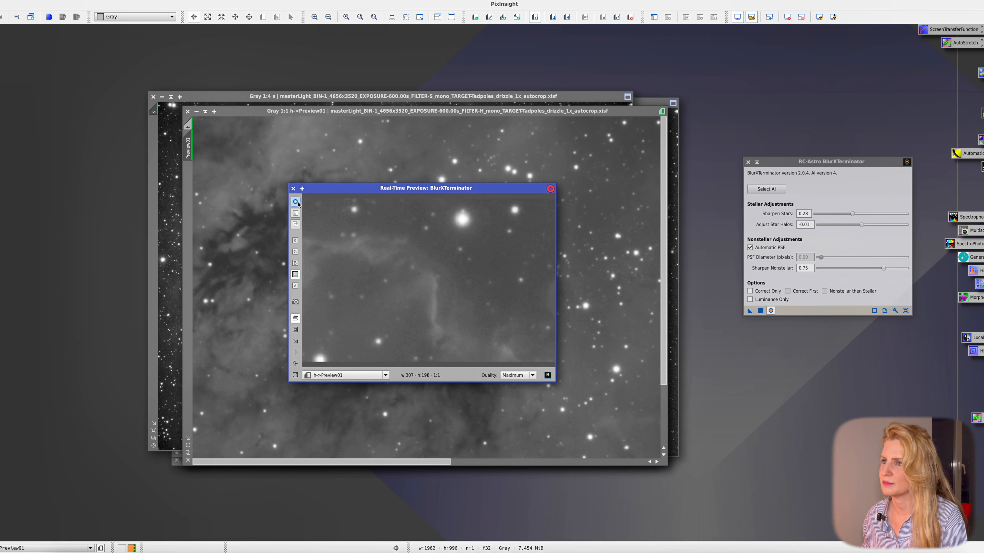
{"action": "left_click", "coordinate": [298, 203]}
{"action": "left_click", "coordinate": [323, 300]}
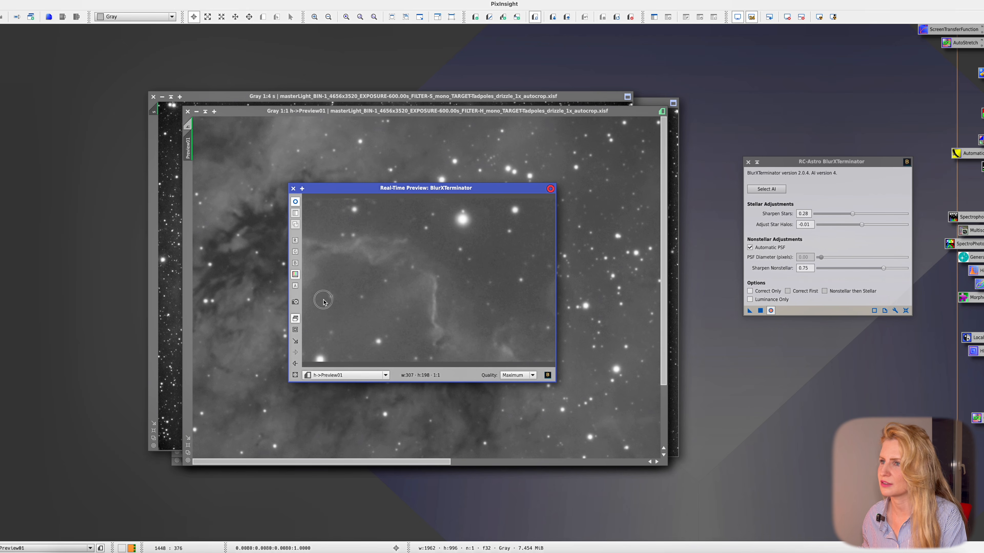
Step: Reframe the BlurXTerminator real-time preview from the tadpoles to the dark nebula structure at 1:1 and resize its window over the h image
{"action": "left_click", "coordinate": [296, 331]}
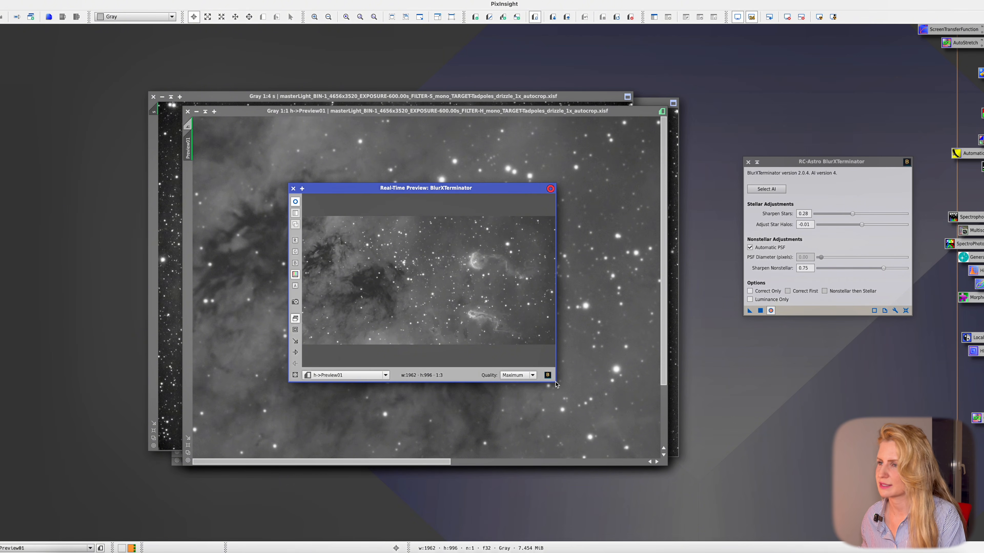
{"action": "left_click_drag", "start_coordinate": [556, 382], "coordinate": [783, 529]}
{"action": "left_click_drag", "start_coordinate": [565, 189], "coordinate": [471, 125]}
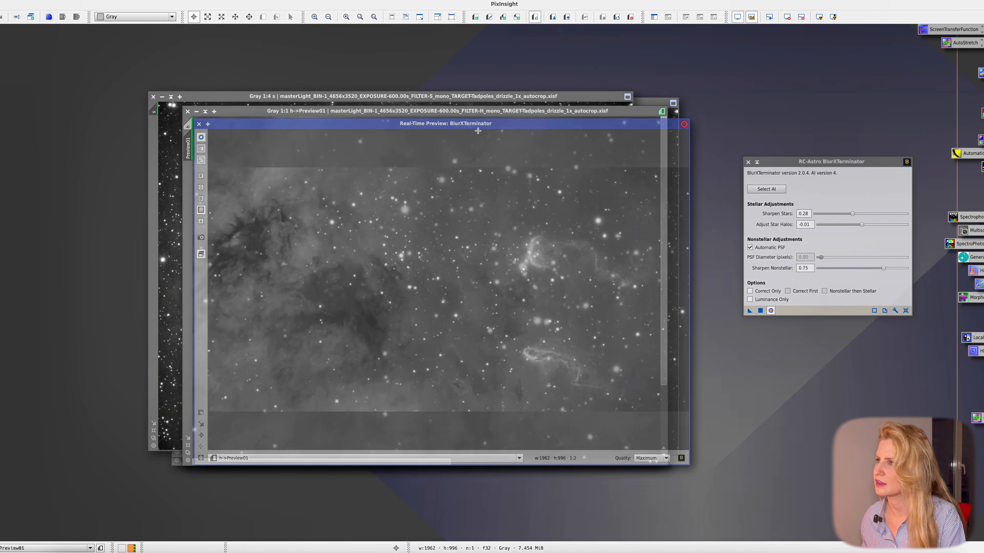
{"action": "left_click", "coordinate": [200, 435]}
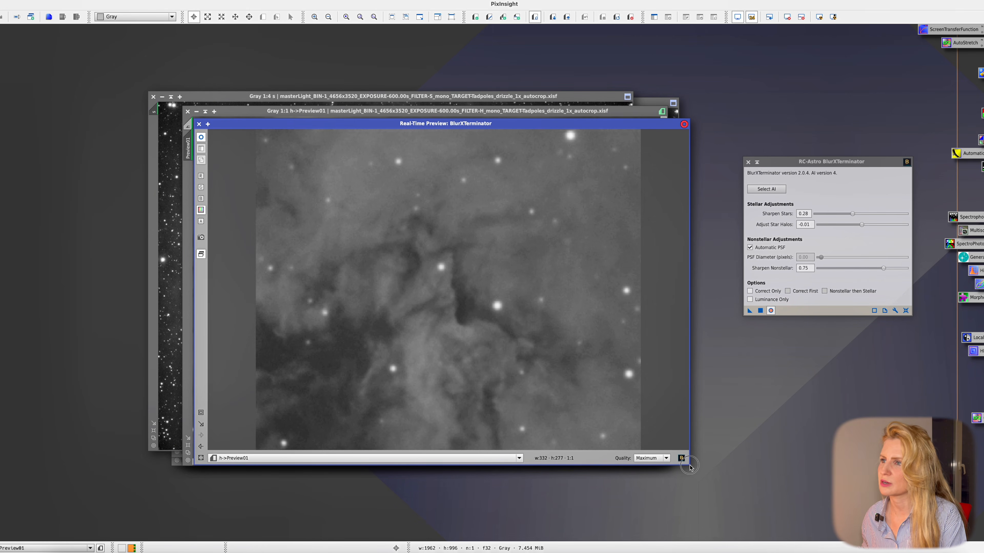
{"action": "left_click_drag", "start_coordinate": [690, 471], "coordinate": [470, 323]}
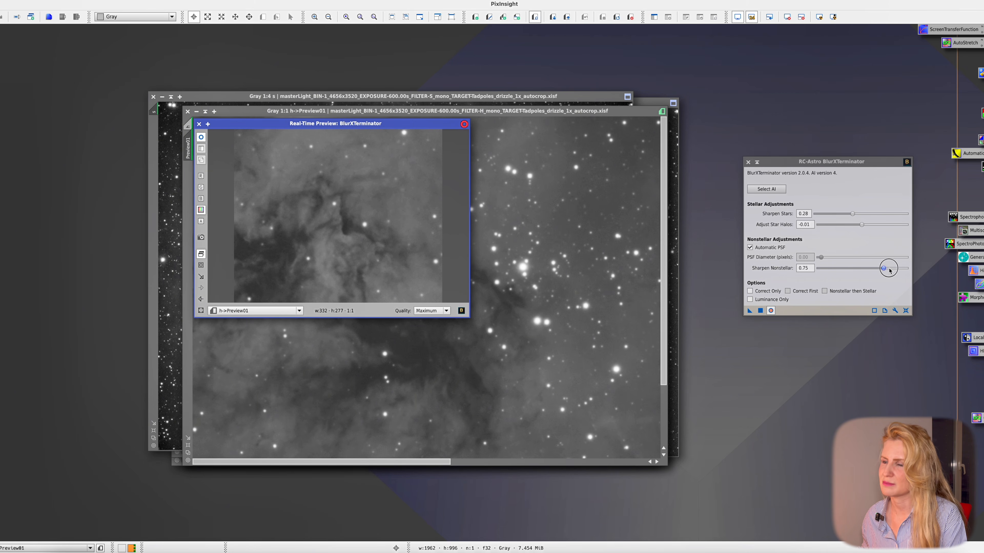
Step: Test Sharpen Nonstellar at 1.00, return it to 0.75, close the real-time preview and apply BlurXTerminator to the whole h image
{"action": "left_click_drag", "start_coordinate": [884, 268], "coordinate": [907, 269]}
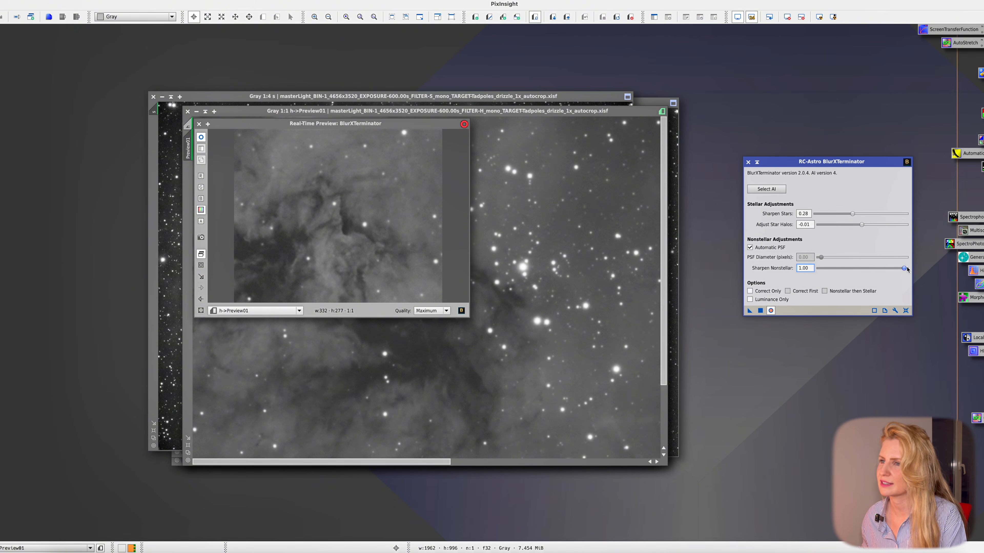
{"action": "left_click_drag", "start_coordinate": [901, 269], "coordinate": [893, 269]}
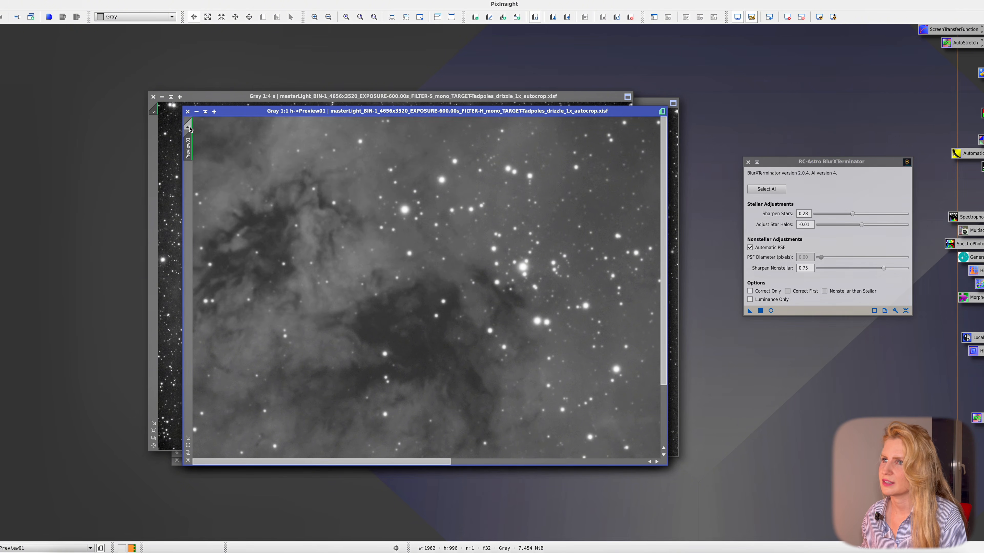
{"action": "left_click", "coordinate": [187, 126]}
{"action": "scroll", "coordinate": [260, 163], "scroll_direction": "down", "scroll_amount": 2}
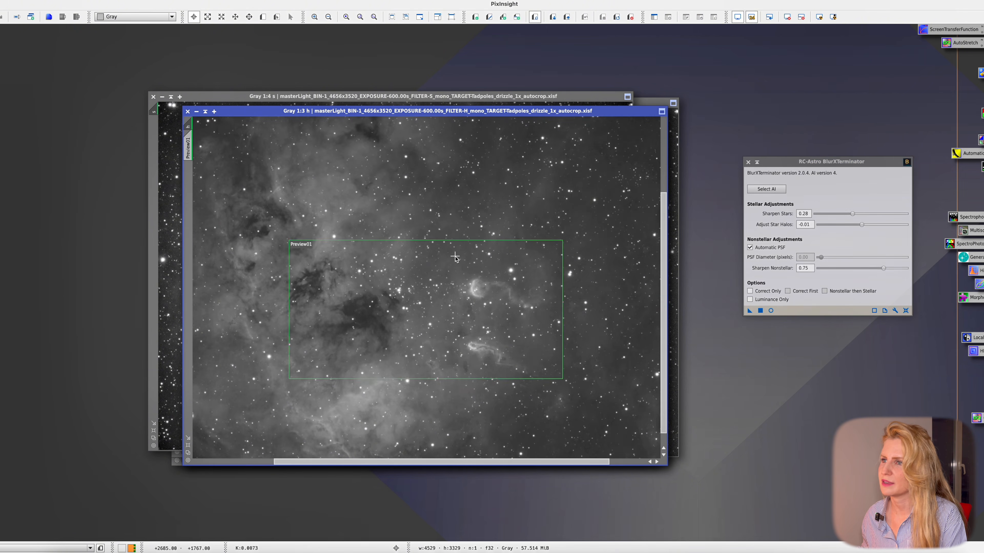
{"action": "left_click", "coordinate": [761, 311]}
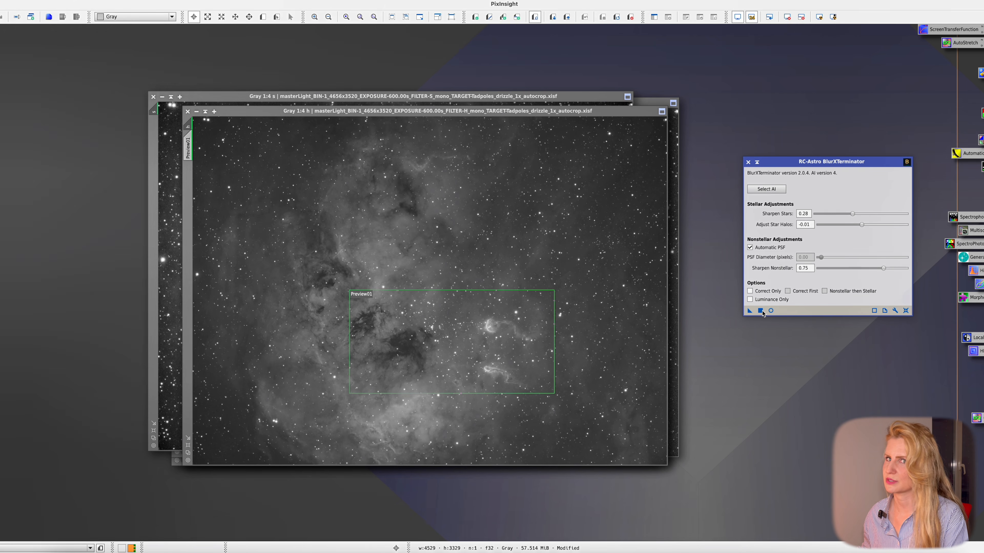
Step: Apply BlurXTerminator with the same settings to the o and s images, moving the processed windows aside
{"action": "left_click_drag", "start_coordinate": [554, 112], "coordinate": [472, 125]}
{"action": "left_click", "coordinate": [479, 118]}
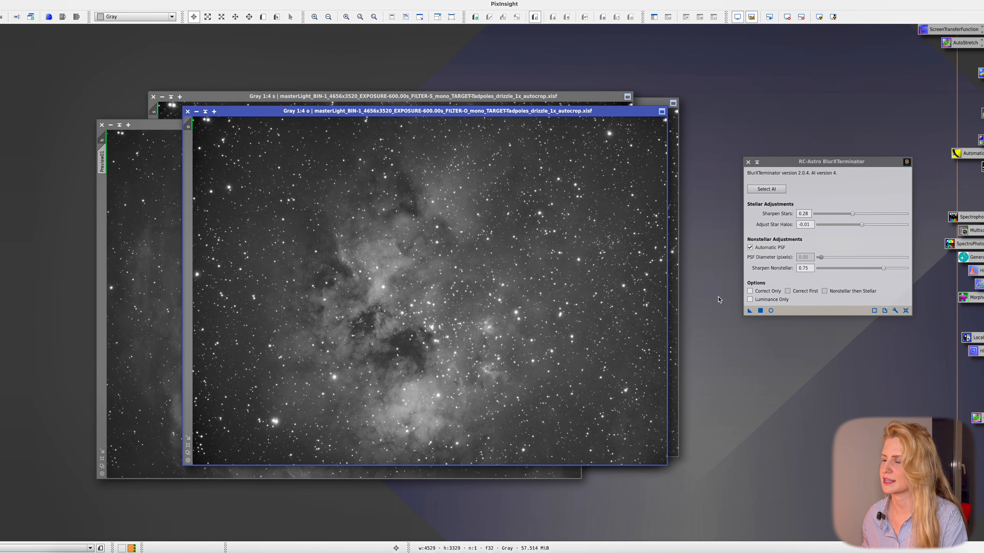
{"action": "left_click", "coordinate": [761, 311]}
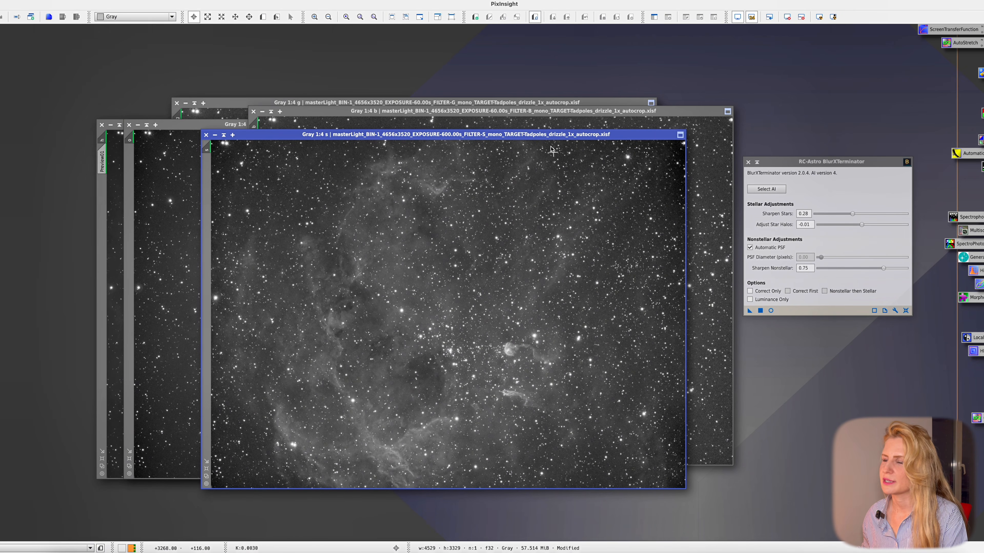
{"action": "left_click_drag", "start_coordinate": [546, 136], "coordinate": [402, 146]}
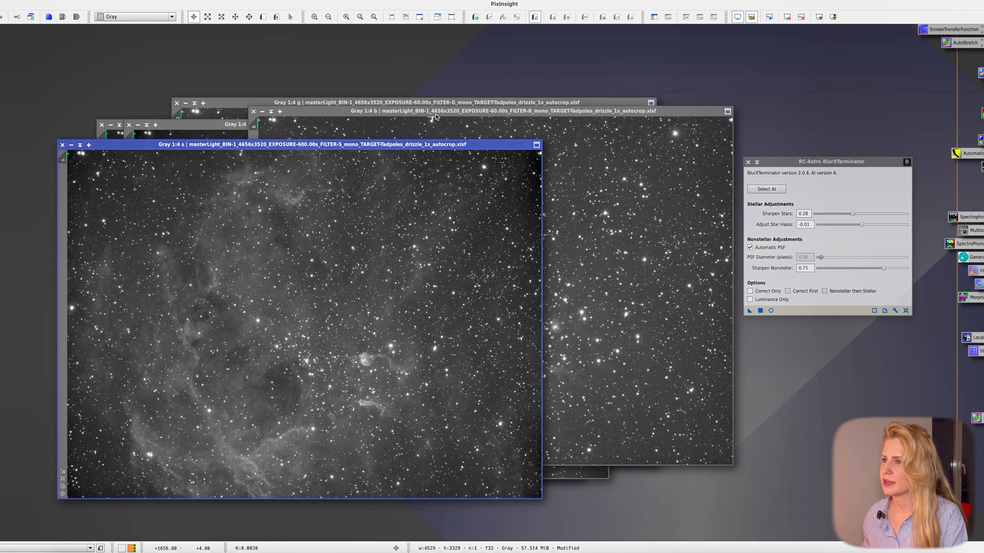
Step: Bring the b image forward and define a preview of about 1160 × 652 px around its bright central star cluster
{"action": "left_click_drag", "start_coordinate": [438, 116], "coordinate": [428, 148]}
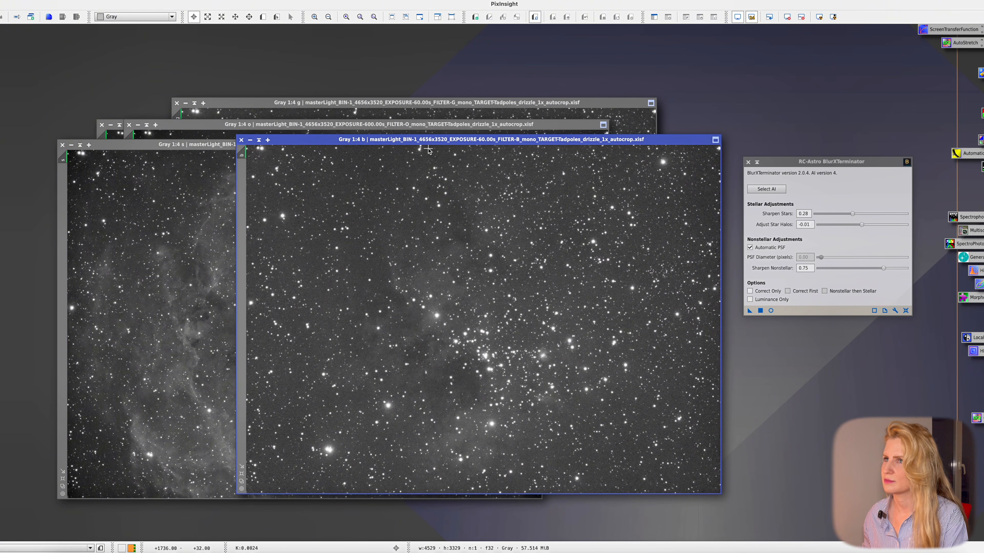
{"action": "left_click", "coordinate": [263, 17]}
{"action": "left_click_drag", "start_coordinate": [438, 324], "coordinate": [560, 392]}
{"action": "left_click", "coordinate": [240, 178]}
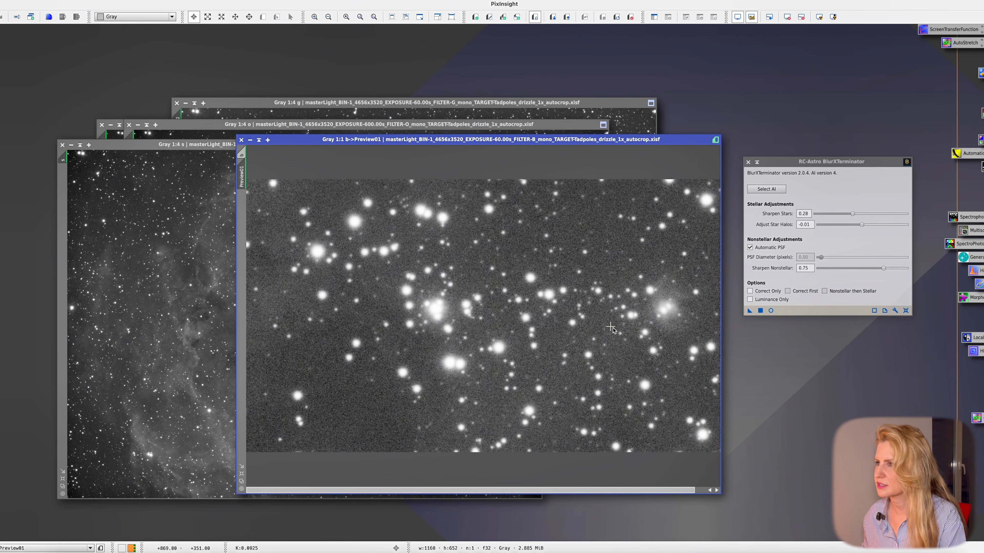
{"action": "scroll", "coordinate": [689, 474], "scroll_direction": "down", "scroll_amount": 1}
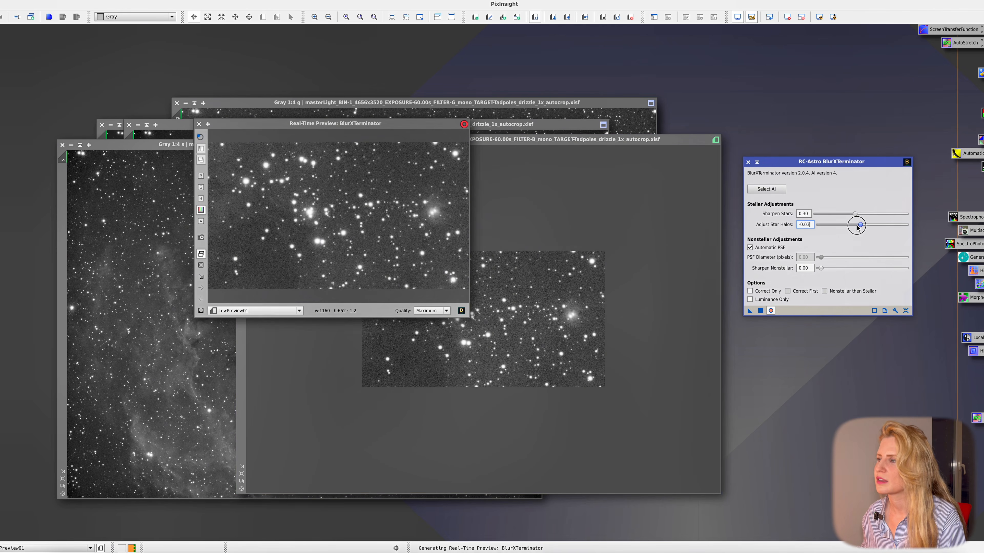
Step: Set Sharpen Stars to 0.40, Adjust Star Halos and Sharpen Nonstellar to 0.00, compare the real-time preview on and off, and close it
{"action": "left_click_drag", "start_coordinate": [856, 225], "coordinate": [846, 228]}
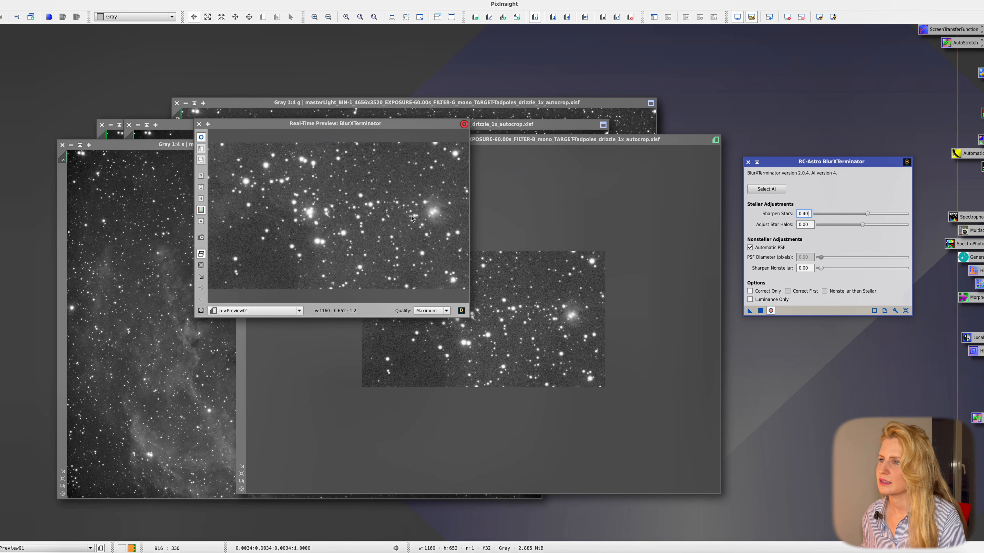
{"action": "left_click", "coordinate": [202, 137]}
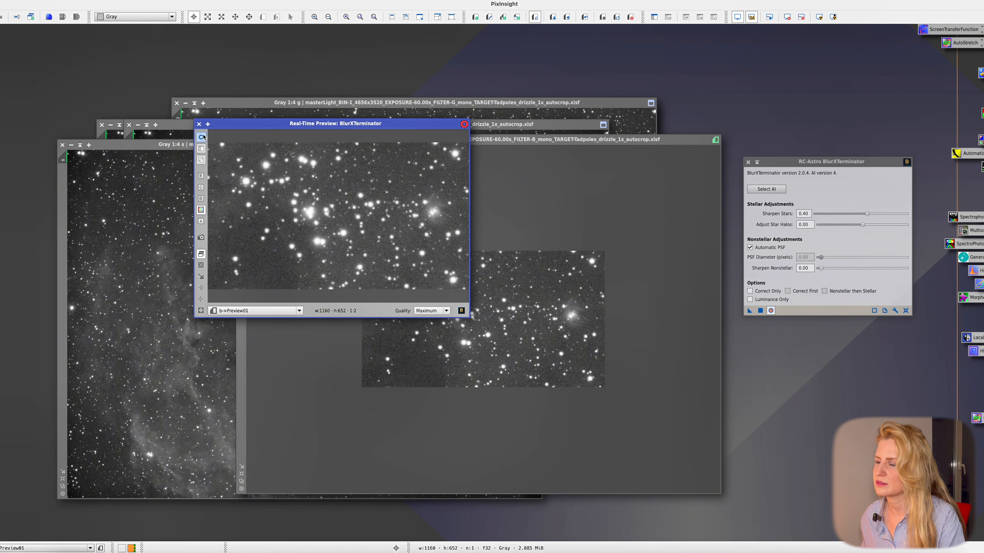
{"action": "left_click", "coordinate": [199, 124]}
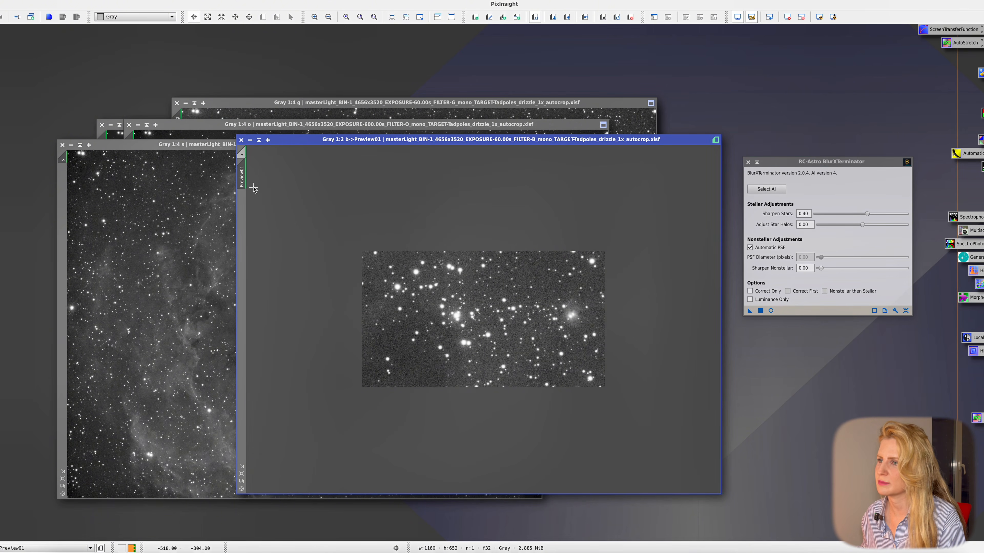
Step: Delete the preview from the b image and apply BlurXTerminator to the whole image
{"action": "right_click", "coordinate": [243, 182]}
{"action": "left_click", "coordinate": [271, 255]}
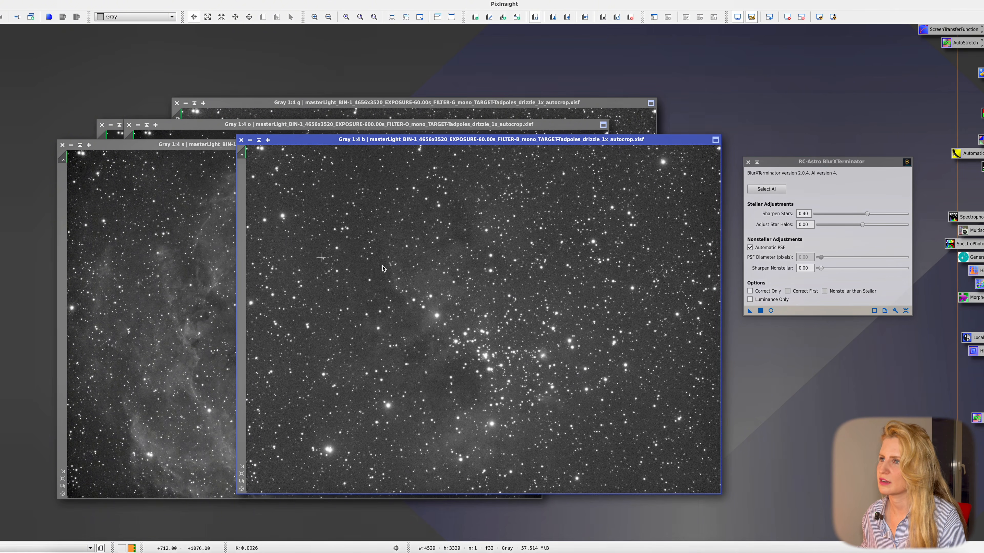
{"action": "left_click", "coordinate": [760, 311]}
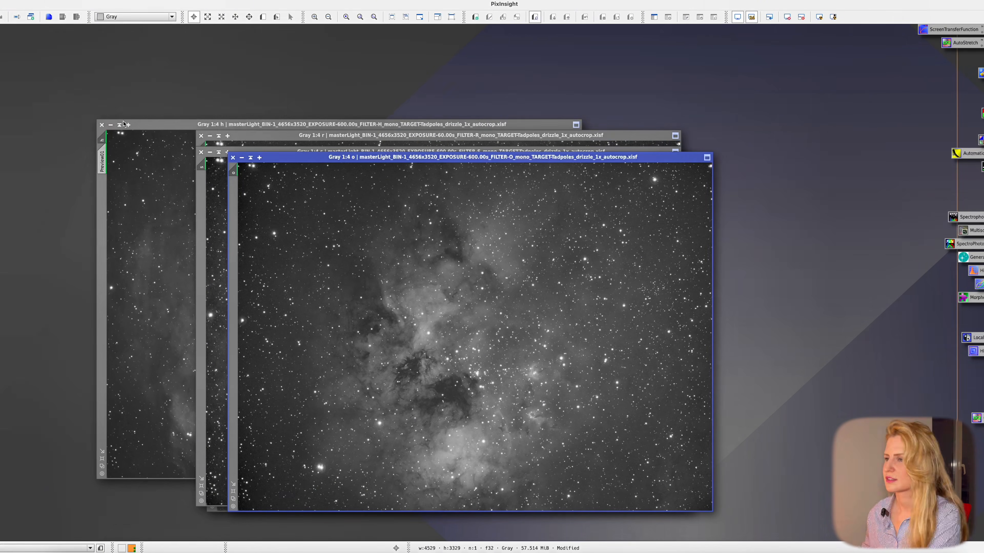
Step: Roll up the r, g, b and h image windows and move the open s and o images out of the way
{"action": "left_click", "coordinate": [217, 135]}
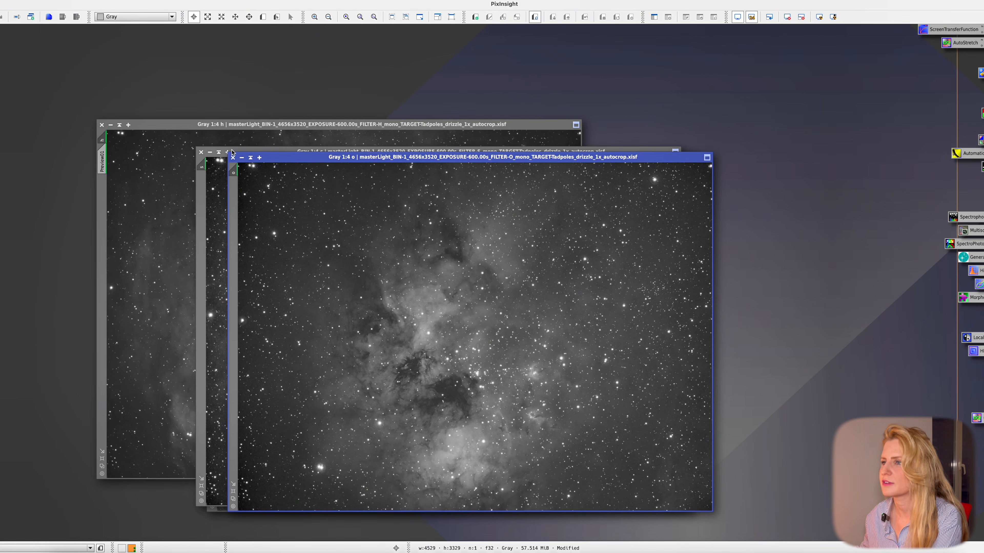
{"action": "left_click_drag", "start_coordinate": [274, 151], "coordinate": [482, 200]}
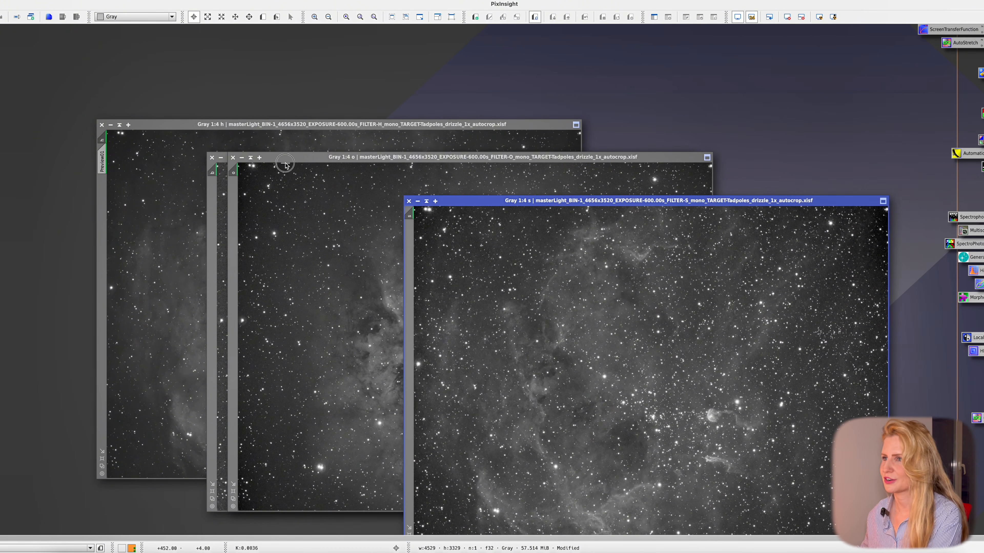
{"action": "left_click", "coordinate": [286, 162]}
{"action": "left_click_drag", "start_coordinate": [401, 159], "coordinate": [515, 237]}
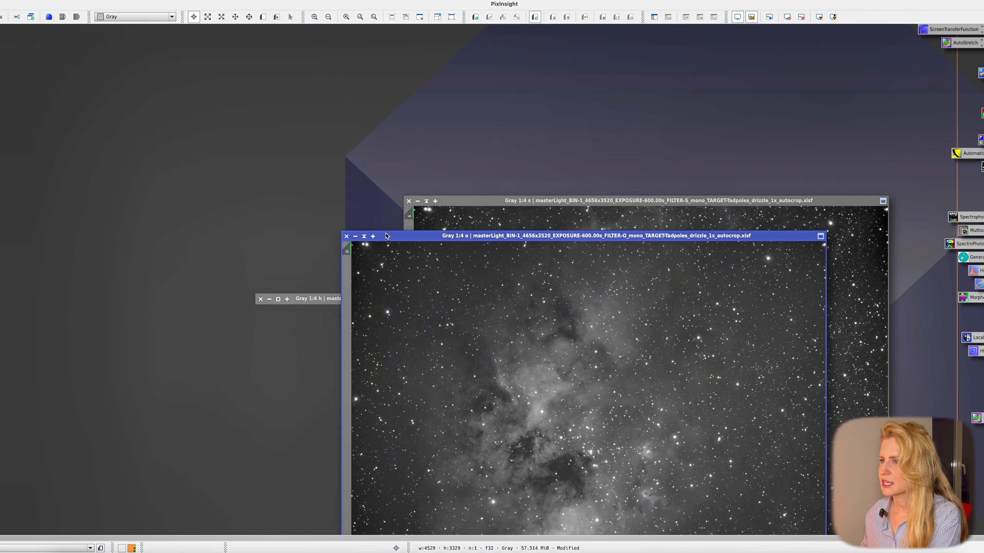
{"action": "left_click_drag", "start_coordinate": [386, 236], "coordinate": [539, 277]}
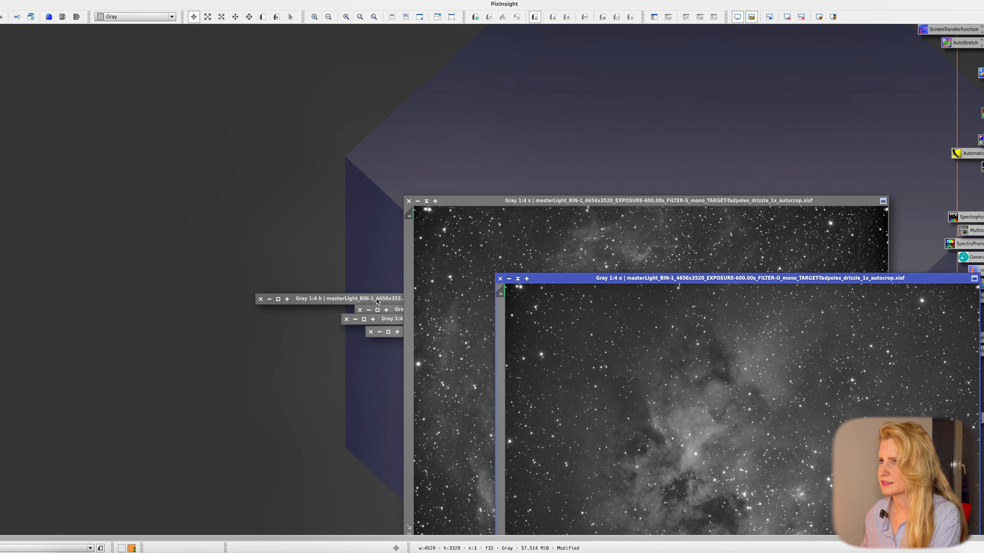
Step: Stack the rolled-up r, g and b windows in a corner of the workspace, and expand and reposition the h image window
{"action": "left_click_drag", "start_coordinate": [377, 302], "coordinate": [526, 127]}
{"action": "left_click_drag", "start_coordinate": [396, 306], "coordinate": [31, 36]}
{"action": "left_click_drag", "start_coordinate": [387, 324], "coordinate": [44, 49]}
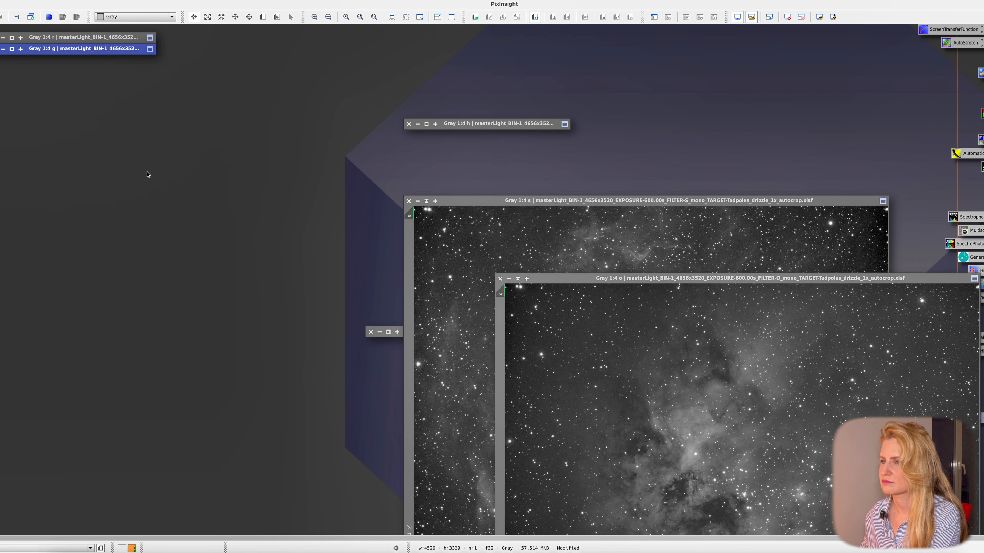
{"action": "left_click_drag", "start_coordinate": [402, 334], "coordinate": [18, 62]}
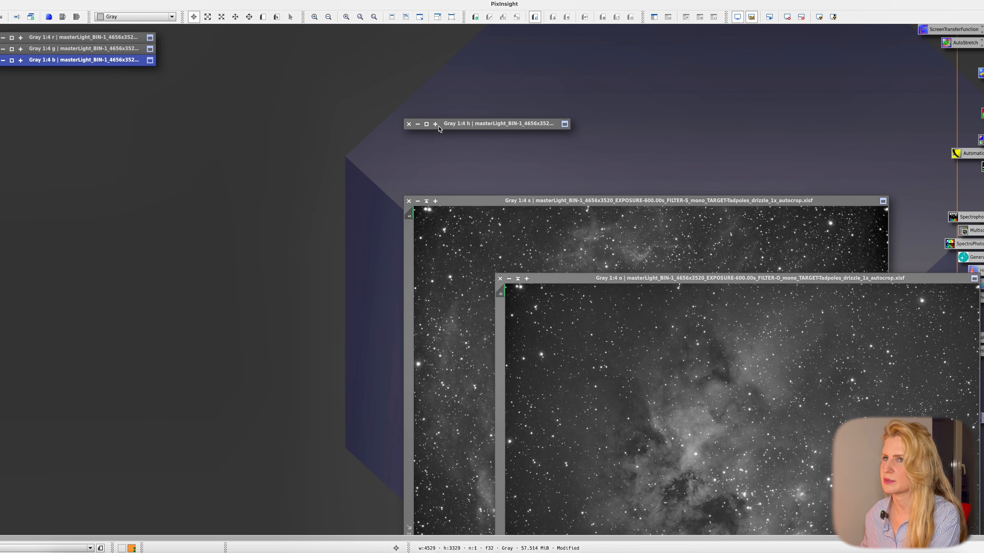
{"action": "left_click", "coordinate": [427, 126]}
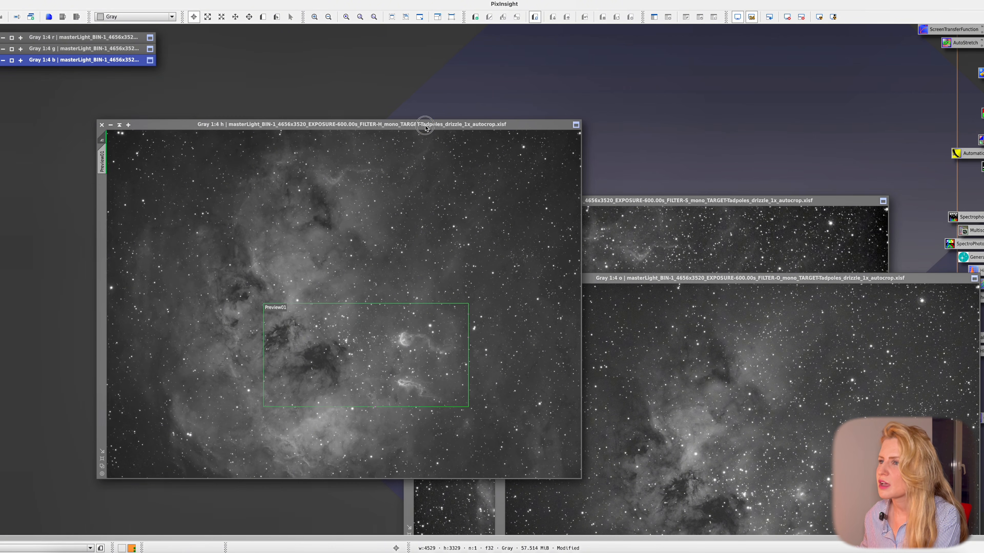
{"action": "left_click_drag", "start_coordinate": [425, 128], "coordinate": [488, 122]}
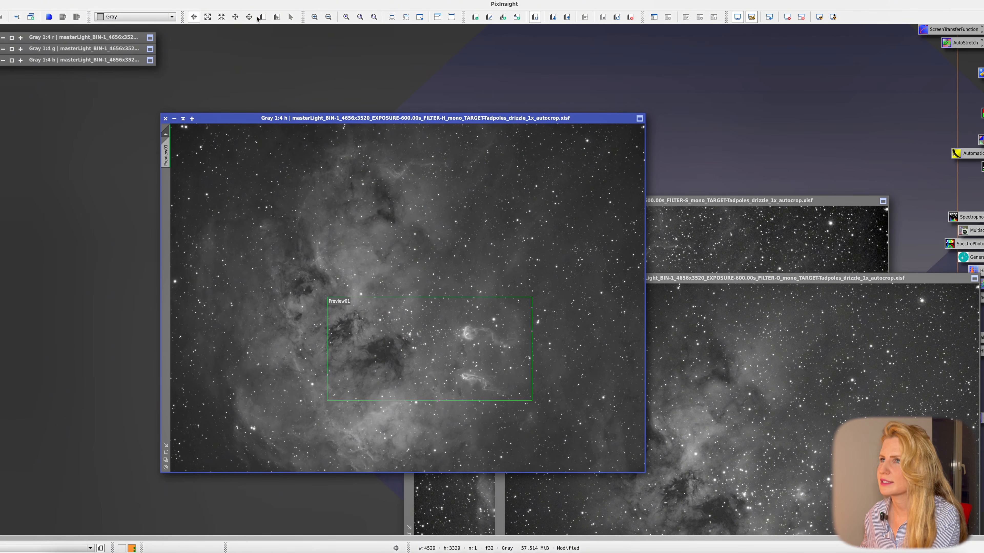
{"action": "left_click", "coordinate": [262, 18]}
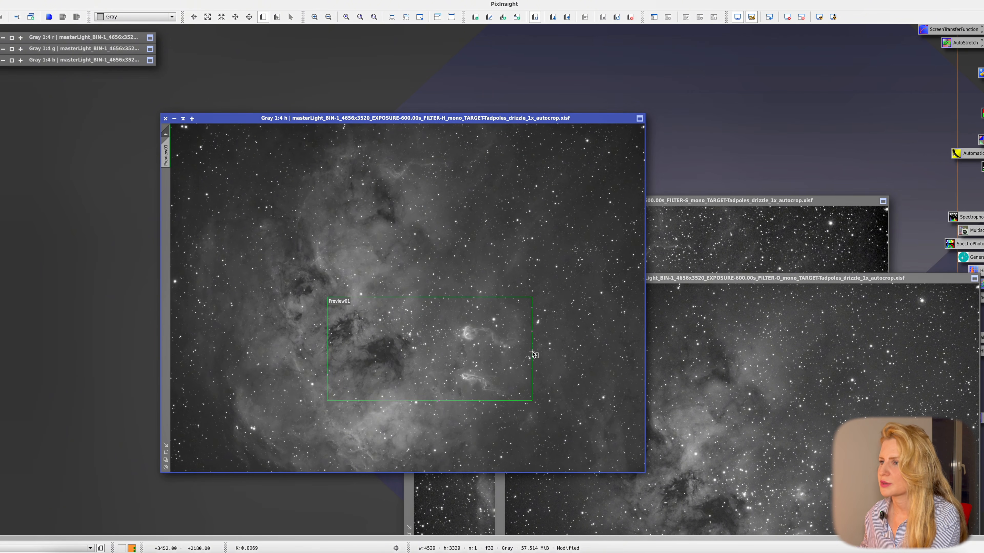
{"action": "left_click_drag", "start_coordinate": [532, 401], "coordinate": [444, 382]}
{"action": "right_click", "coordinate": [167, 160]}
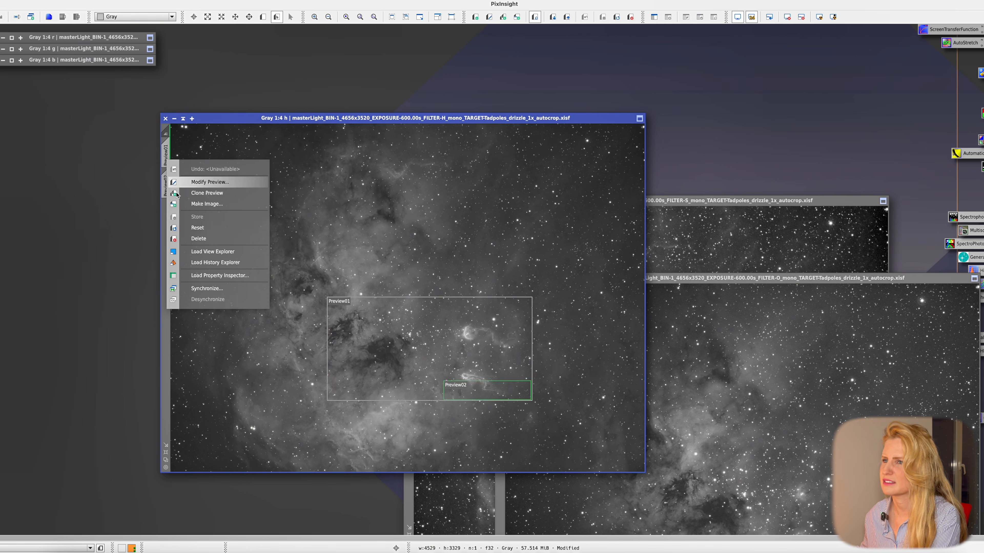
{"action": "left_click", "coordinate": [195, 240]}
{"action": "right_click", "coordinate": [163, 154]}
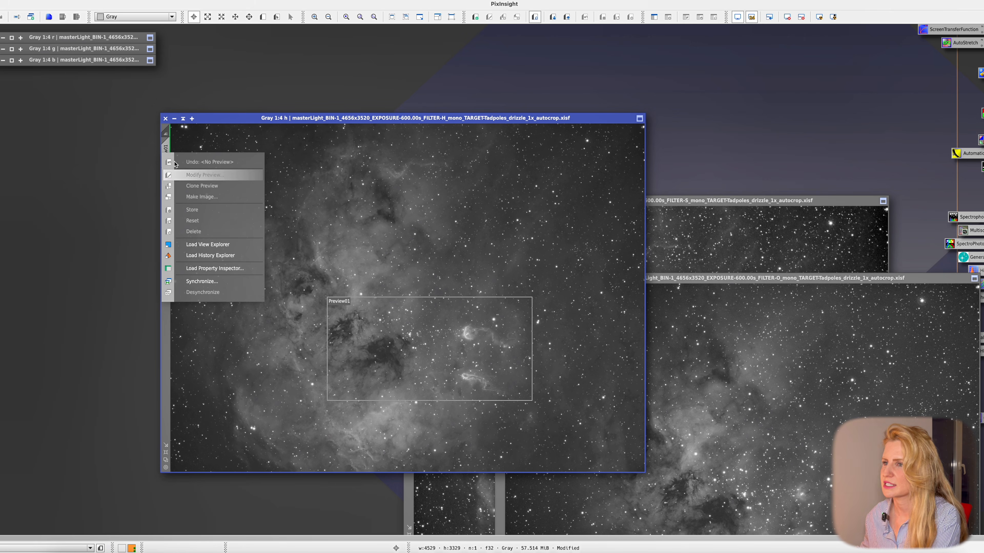
{"action": "left_click", "coordinate": [168, 148]}
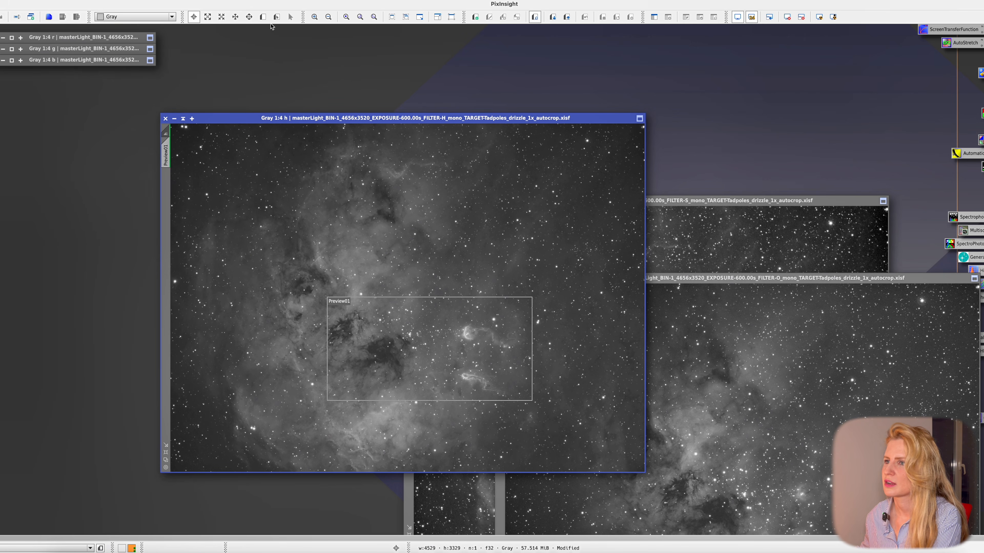
Step: Resize Preview01 in the h image to about 342 × 400 px around the upper dark nebula patch and view it at 3:1
{"action": "left_click", "coordinate": [277, 17]}
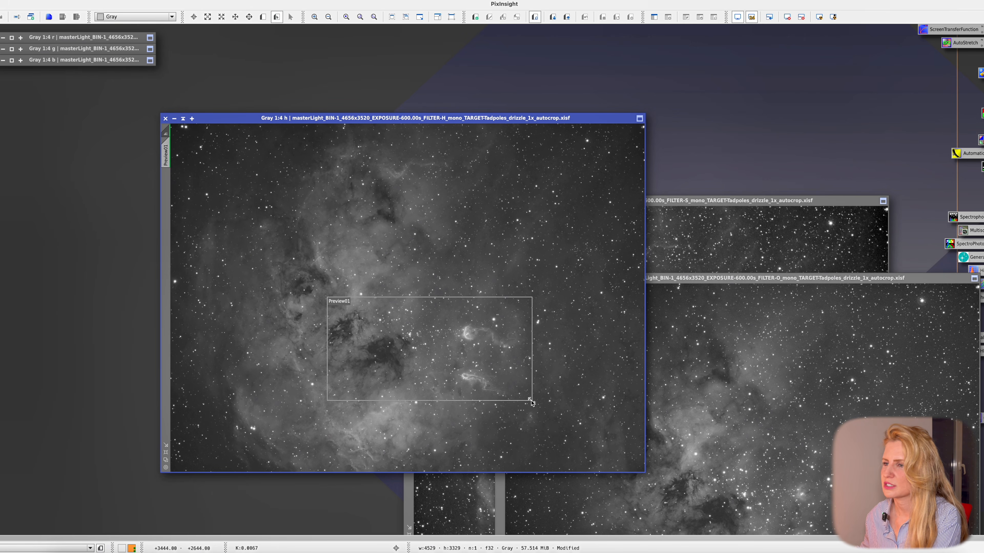
{"action": "left_click_drag", "start_coordinate": [531, 402], "coordinate": [363, 339]}
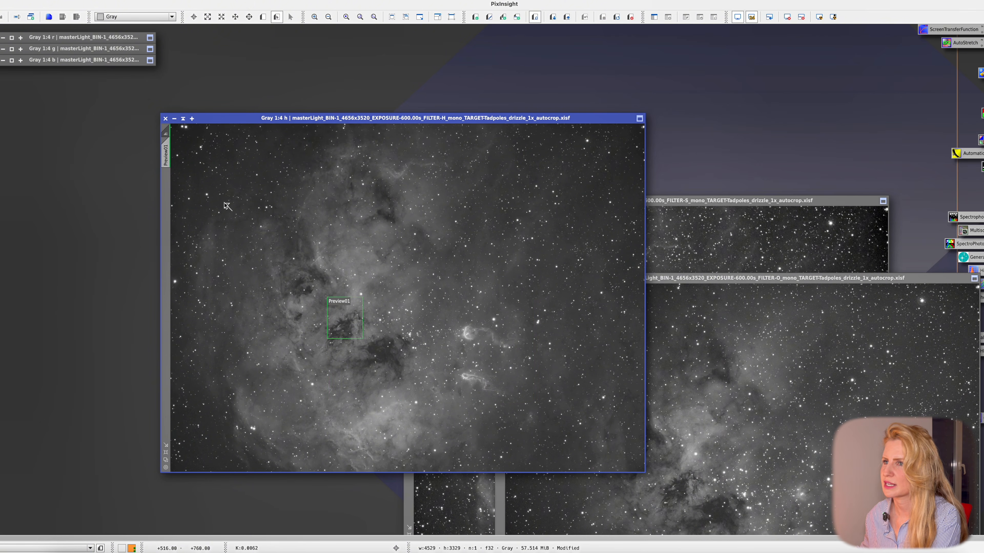
{"action": "left_click", "coordinate": [165, 155]}
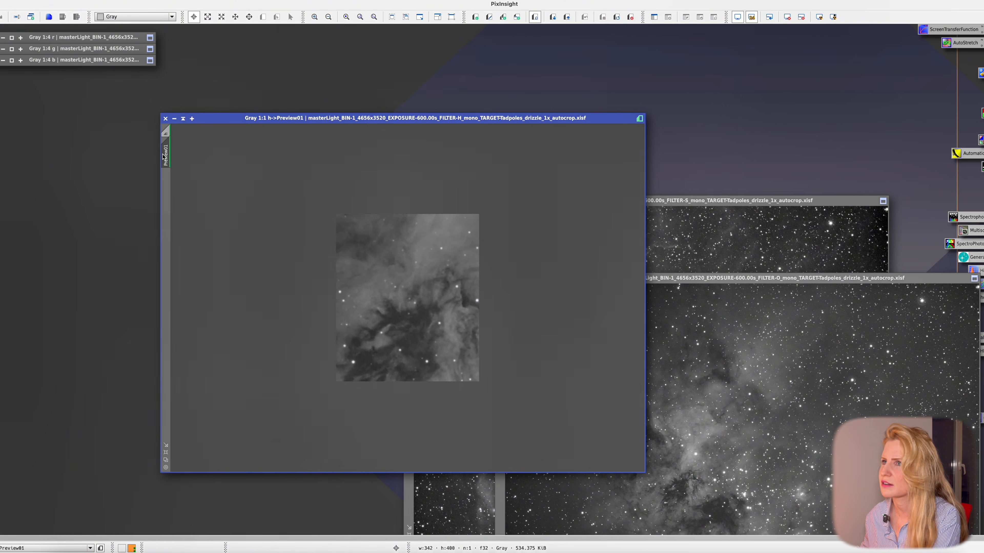
{"action": "scroll", "coordinate": [430, 359], "scroll_direction": "up", "scroll_amount": 2}
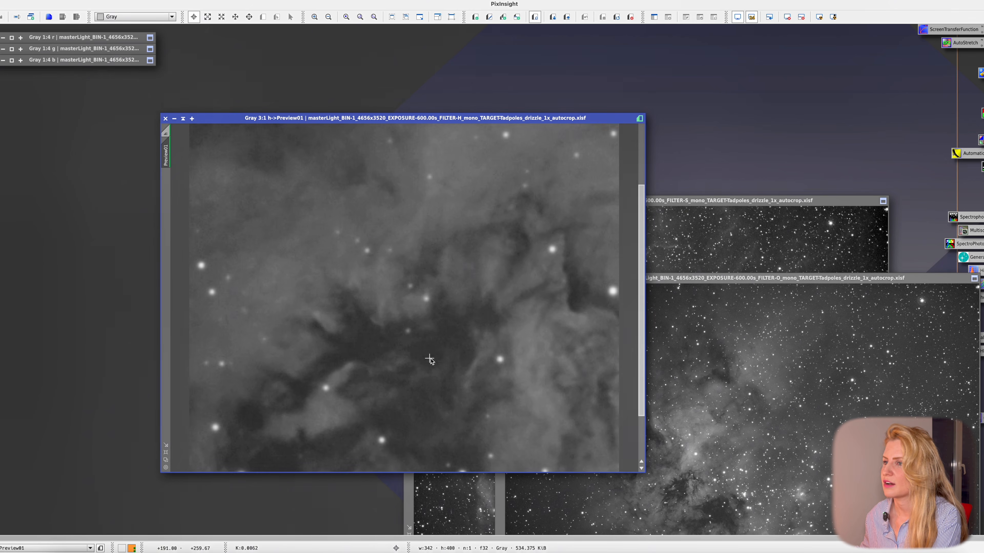
Step: Examine the h image for noise in the preview area, the faint background and the dark central nebula
{"action": "scroll", "coordinate": [432, 360], "scroll_direction": "down", "scroll_amount": 2}
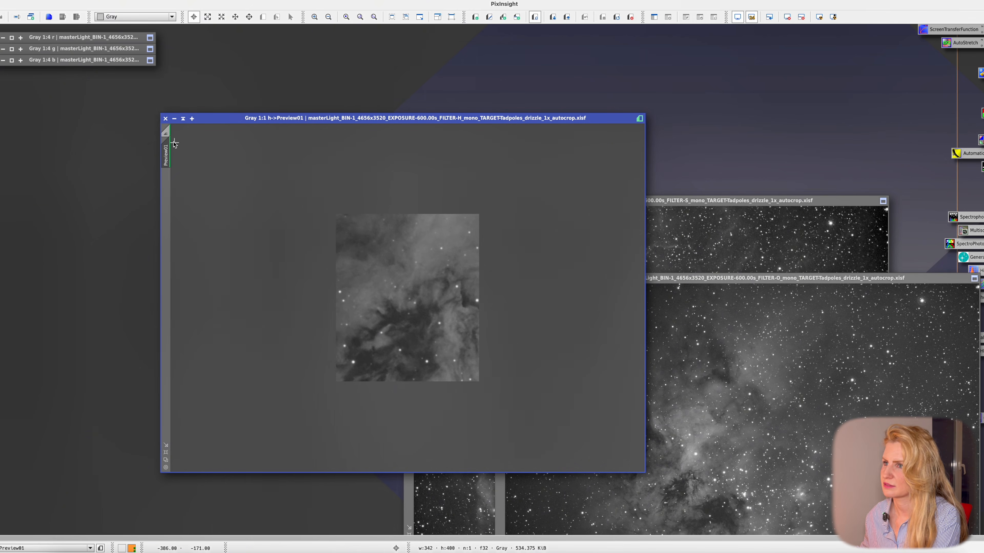
{"action": "left_click", "coordinate": [167, 132]}
{"action": "key", "text": "ctrl+1"}
{"action": "left_click_drag", "start_coordinate": [641, 253], "coordinate": [638, 144]}
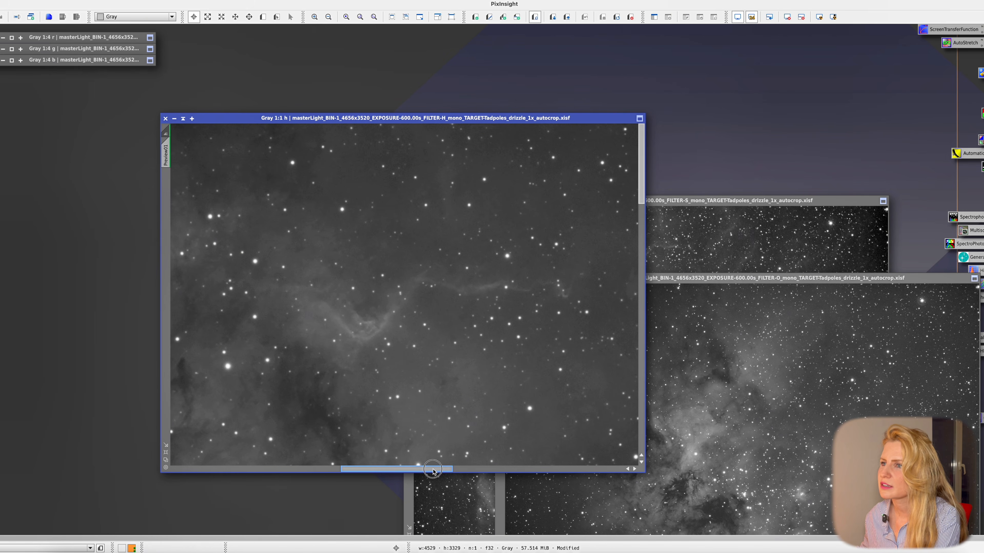
{"action": "left_click_drag", "start_coordinate": [430, 468], "coordinate": [235, 479]}
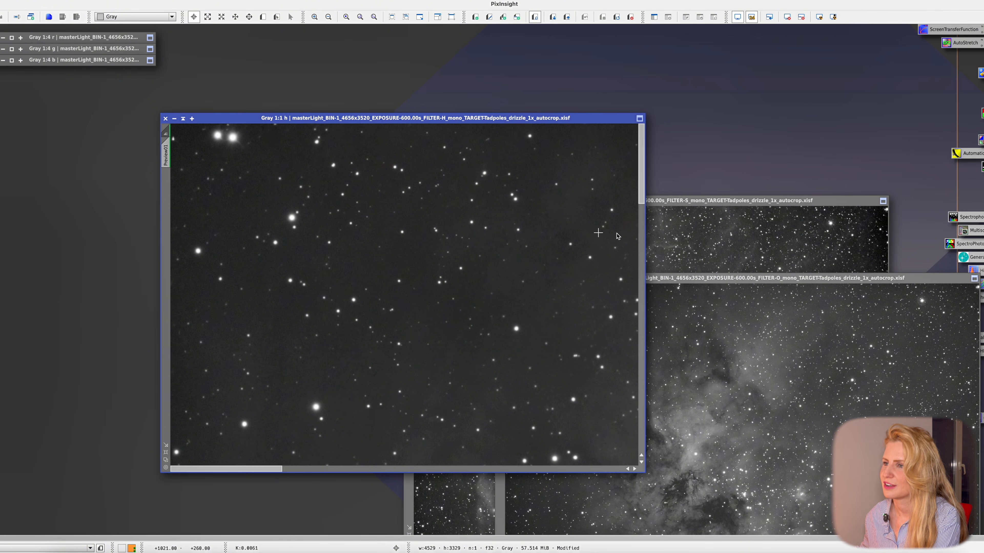
{"action": "scroll", "coordinate": [559, 333], "scroll_direction": "down", "scroll_amount": 2}
{"action": "scroll", "coordinate": [477, 336], "scroll_direction": "up", "scroll_amount": 3}
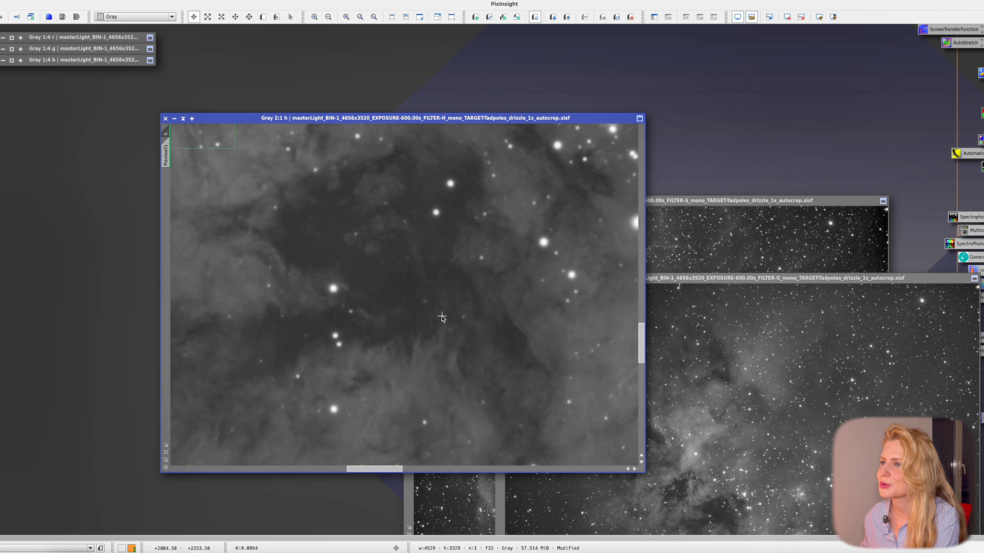
{"action": "scroll", "coordinate": [442, 316], "scroll_direction": "down", "scroll_amount": 4}
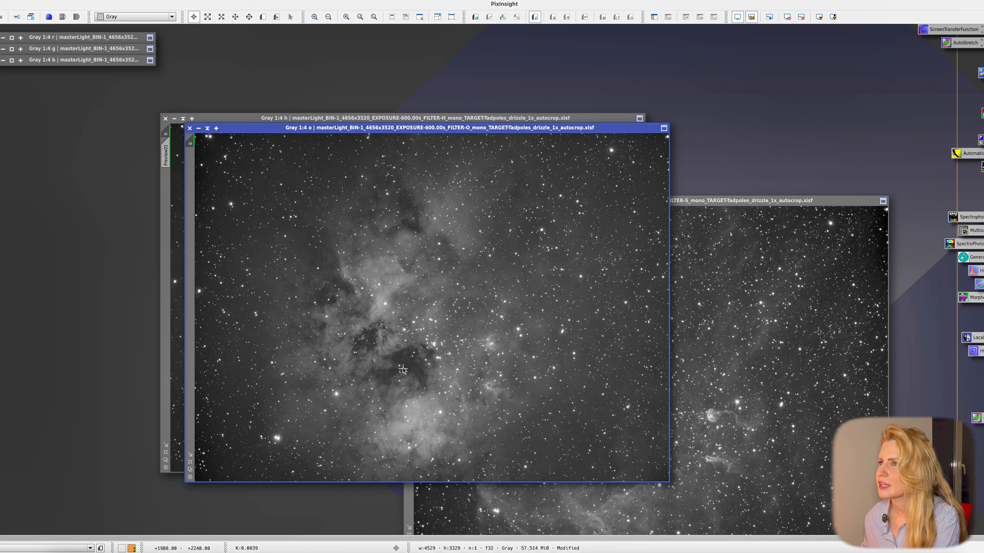
Step: Inspect the o image's dark nebula up close, duplicate the image and place the clone over the original
{"action": "scroll", "coordinate": [403, 368], "scroll_direction": "up", "scroll_amount": 3}
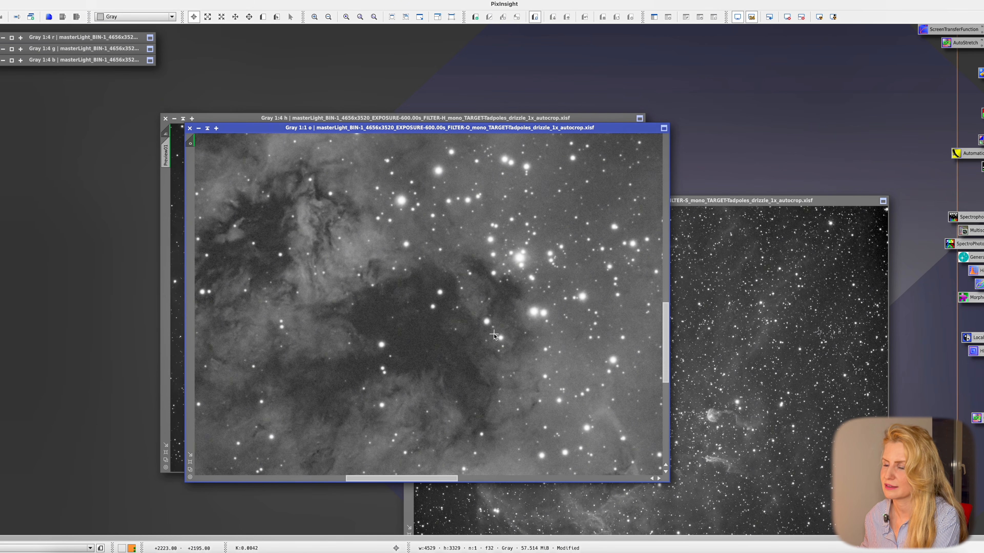
{"action": "scroll", "coordinate": [493, 333], "scroll_direction": "down", "scroll_amount": 2}
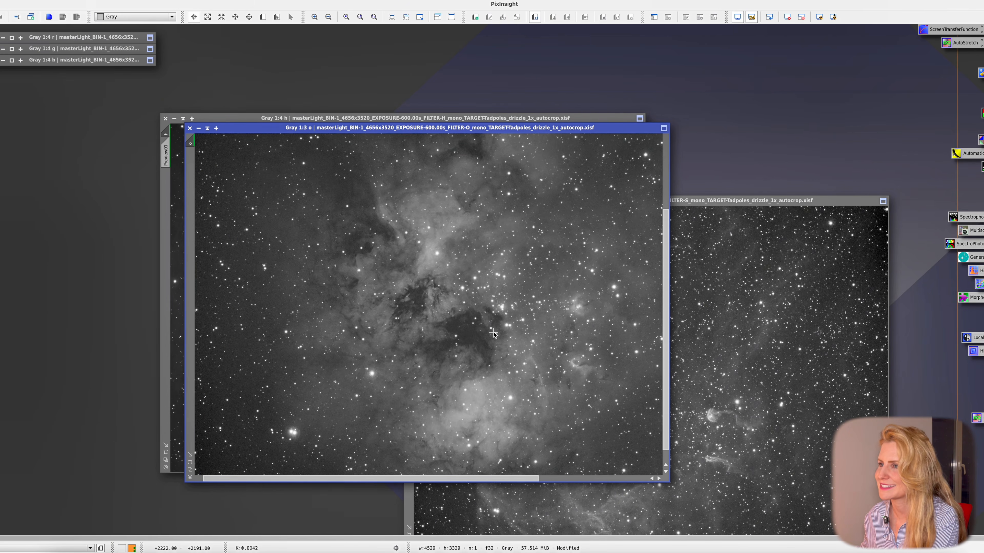
{"action": "scroll", "coordinate": [493, 332], "scroll_direction": "down", "scroll_amount": 1}
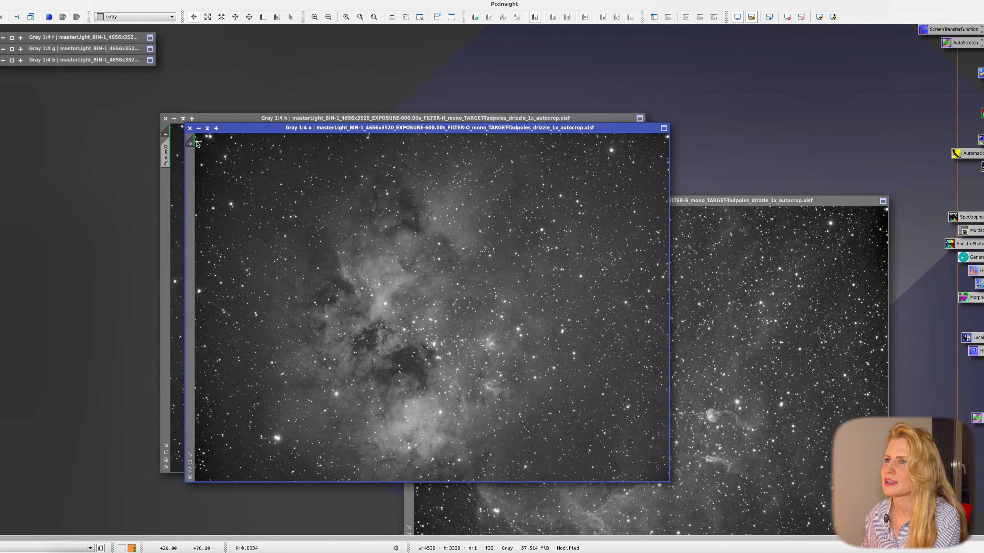
{"action": "left_click_drag", "start_coordinate": [197, 143], "coordinate": [104, 190]}
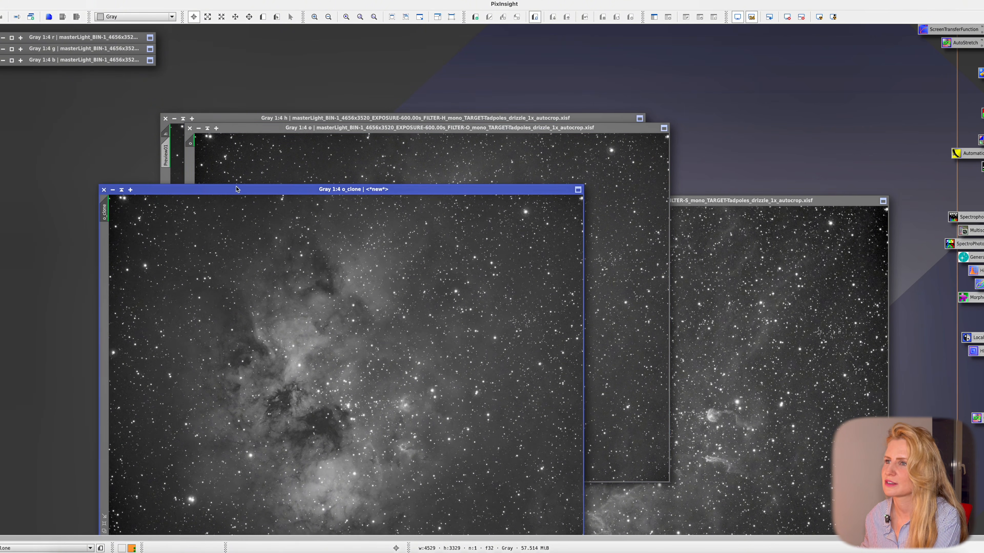
{"action": "left_click_drag", "start_coordinate": [243, 190], "coordinate": [329, 119]}
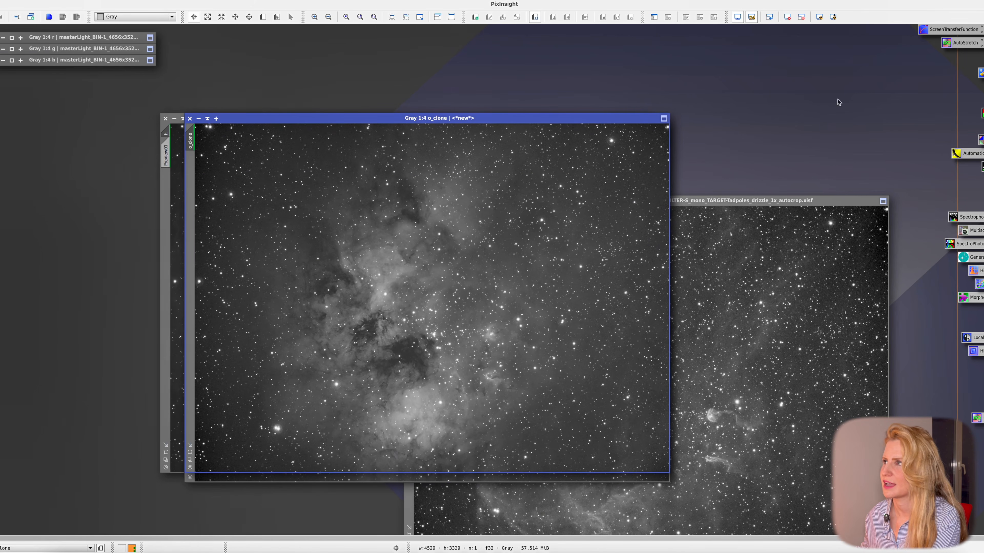
Step: Permanently stretch o_clone with the AutoStretch PixelMath expression in place of its screen stretch, and invert it
{"action": "double_click", "coordinate": [962, 43]}
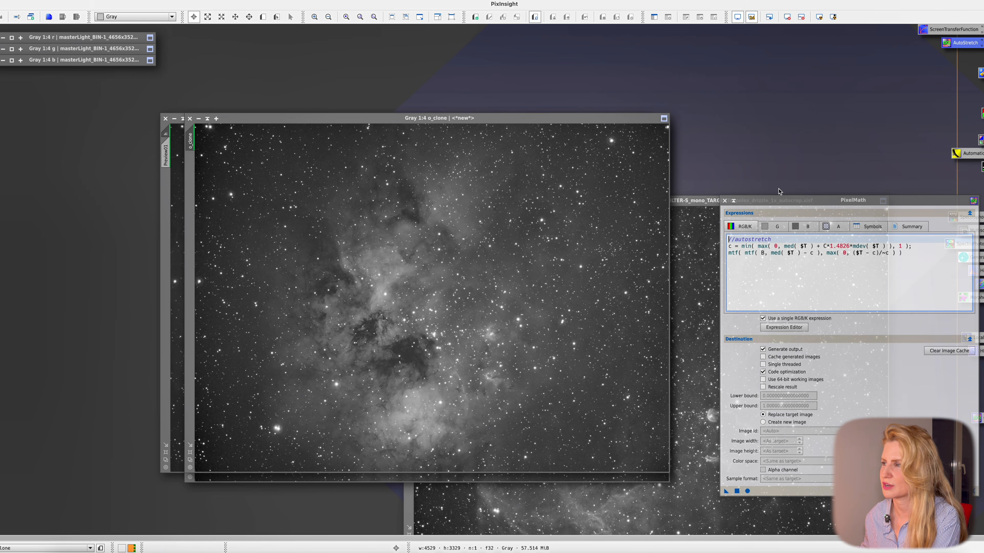
{"action": "left_click", "coordinate": [734, 201]}
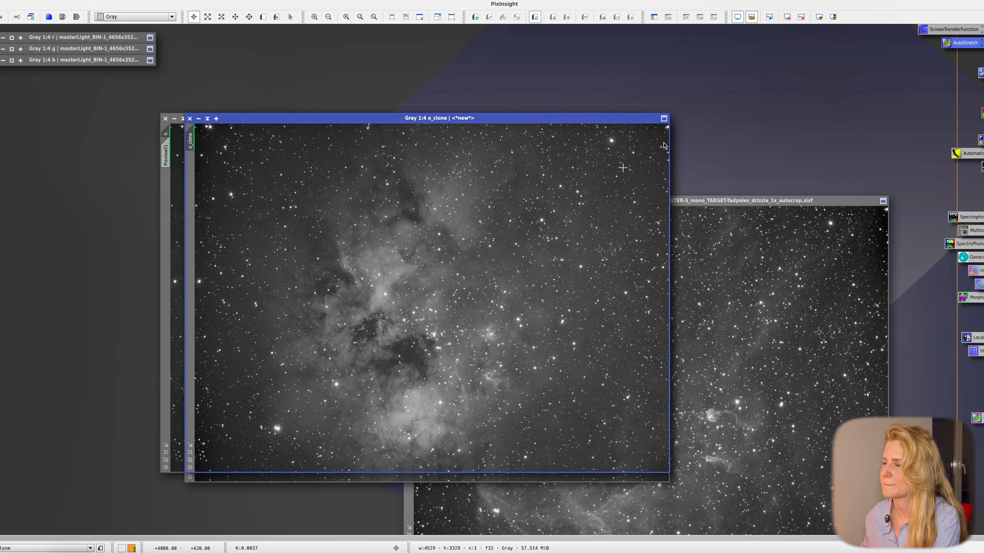
{"action": "left_click_drag", "start_coordinate": [972, 48], "coordinate": [486, 231]}
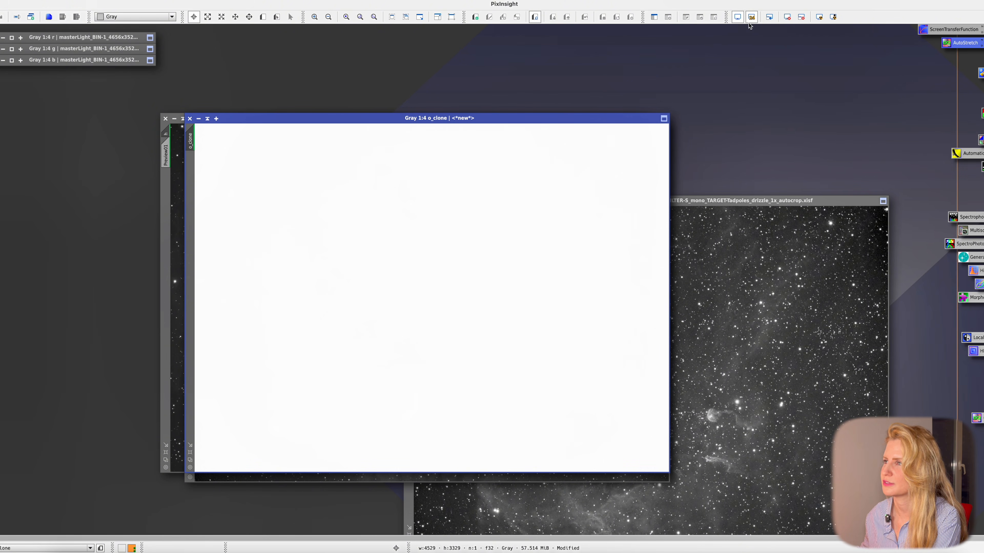
{"action": "left_click", "coordinate": [786, 17]}
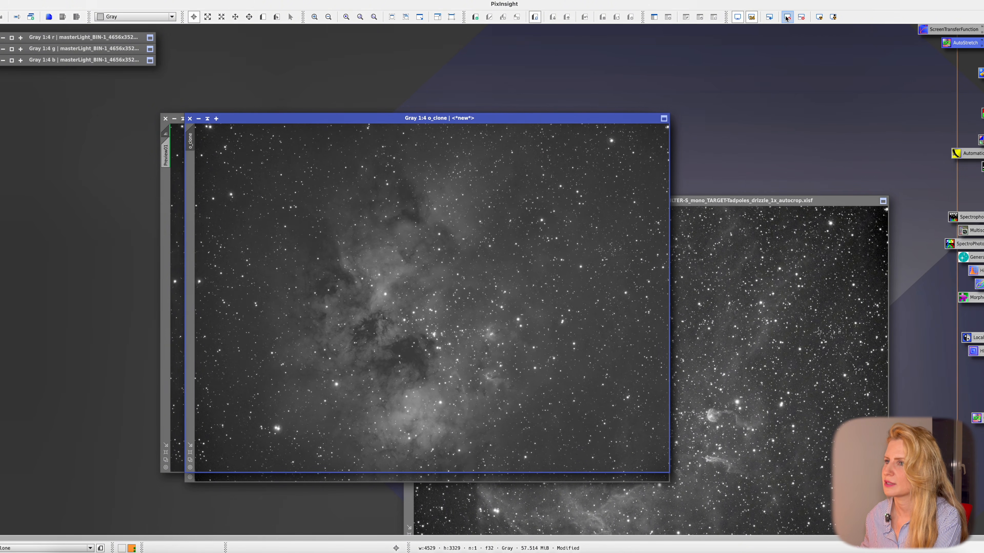
{"action": "left_click_drag", "start_coordinate": [526, 118], "coordinate": [745, 119]}
{"action": "key", "text": "super+i"}
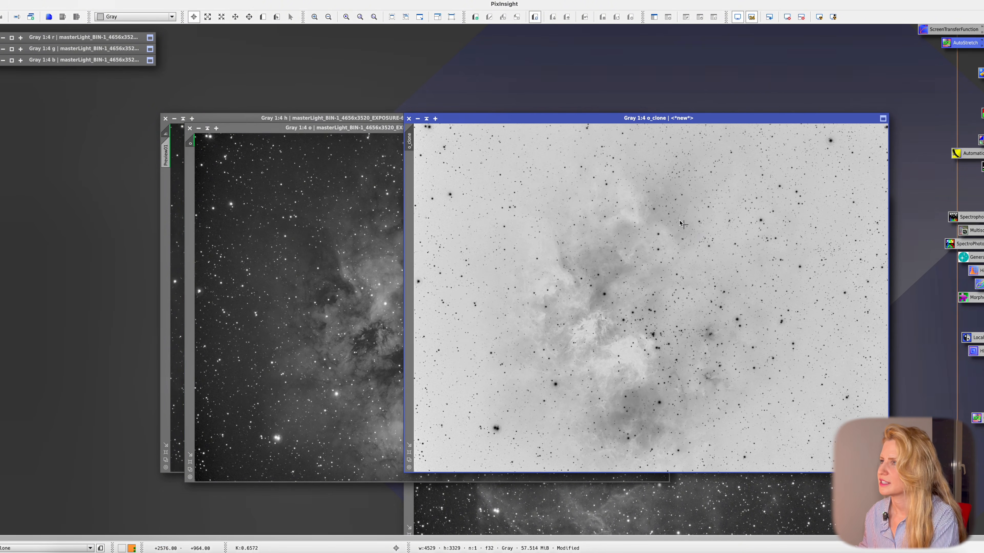
Step: Reset CurvesTransformation and apply a steep contrast curve to o_clone with a lowered point at 0.57895, 0.23421 and a raised highlight point
{"action": "double_click", "coordinate": [979, 284]}
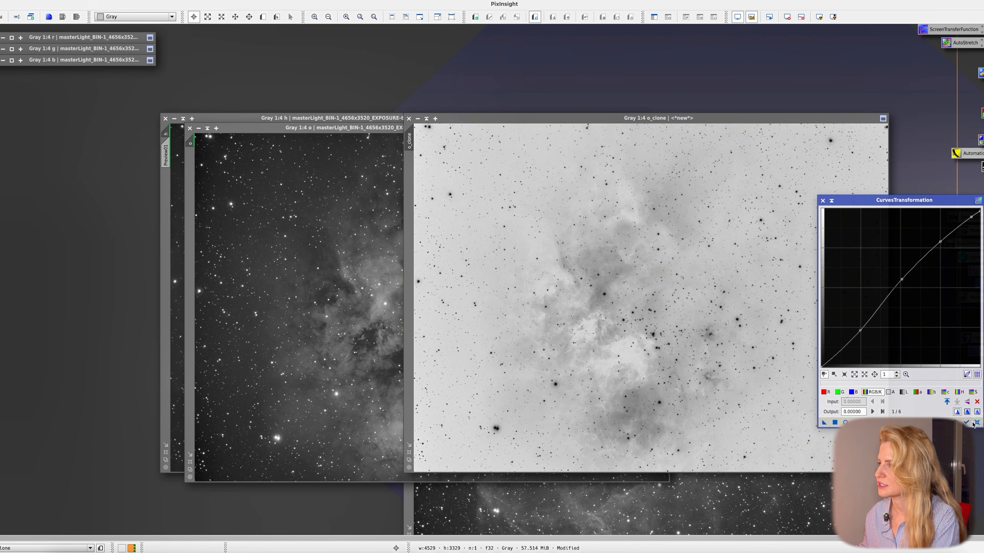
{"action": "left_click", "coordinate": [977, 423]}
{"action": "left_click", "coordinate": [846, 422]}
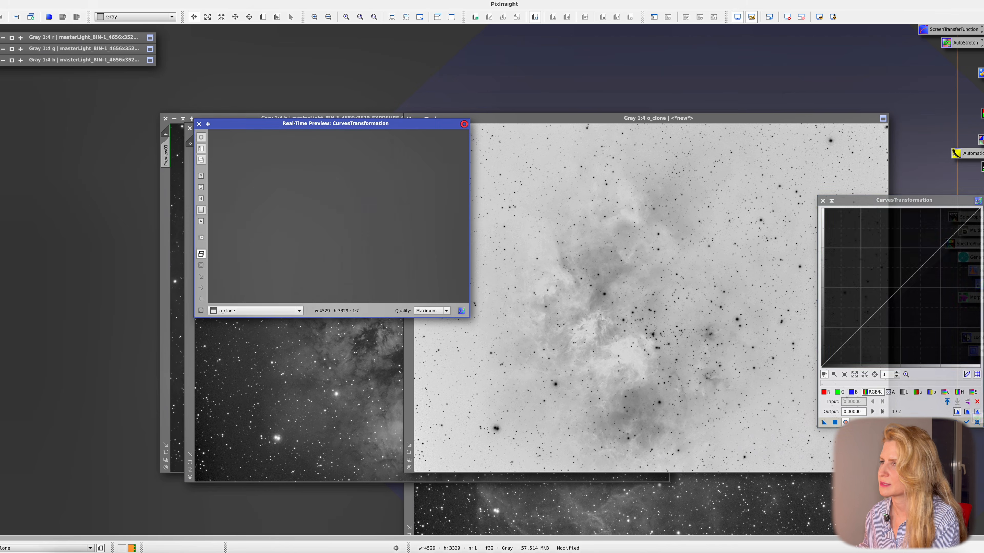
{"action": "left_click_drag", "start_coordinate": [856, 331], "coordinate": [891, 343]}
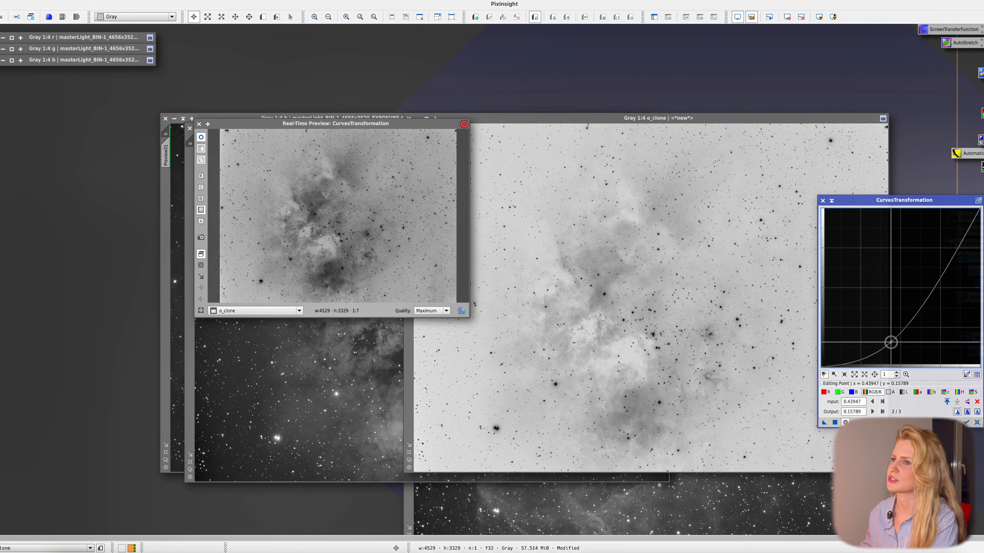
{"action": "left_click_drag", "start_coordinate": [963, 236], "coordinate": [949, 225]}
{"action": "left_click_drag", "start_coordinate": [891, 342], "coordinate": [914, 332]}
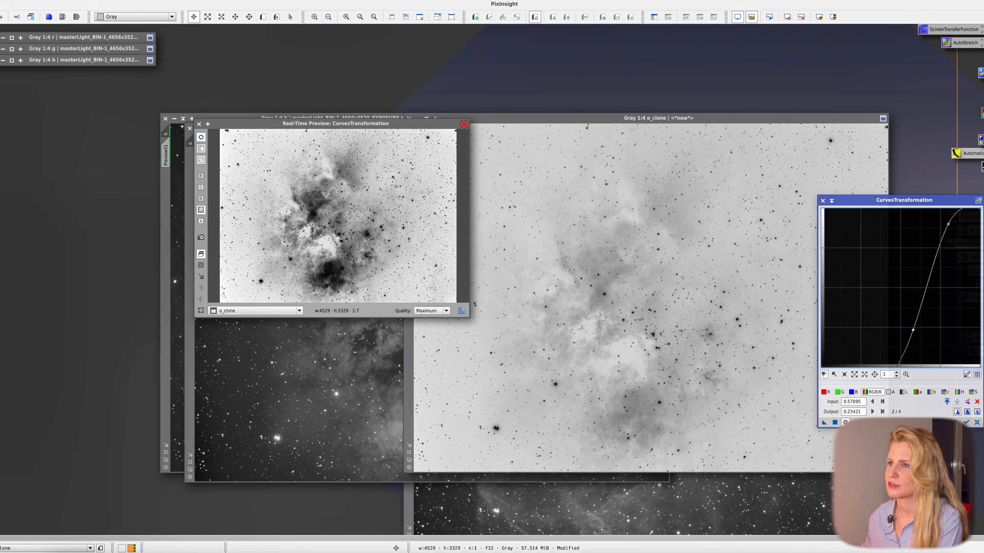
{"action": "left_click", "coordinate": [835, 422]}
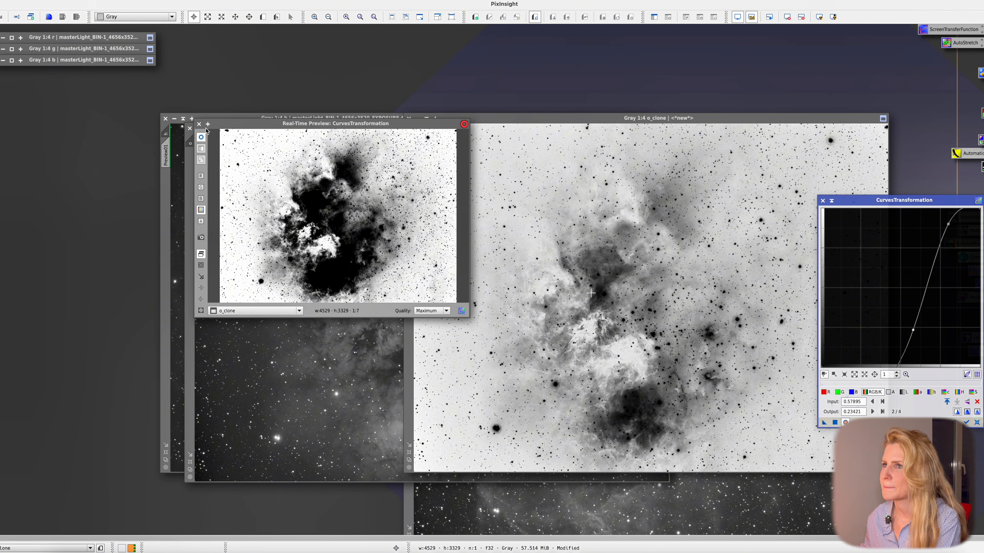
{"action": "left_click", "coordinate": [199, 124]}
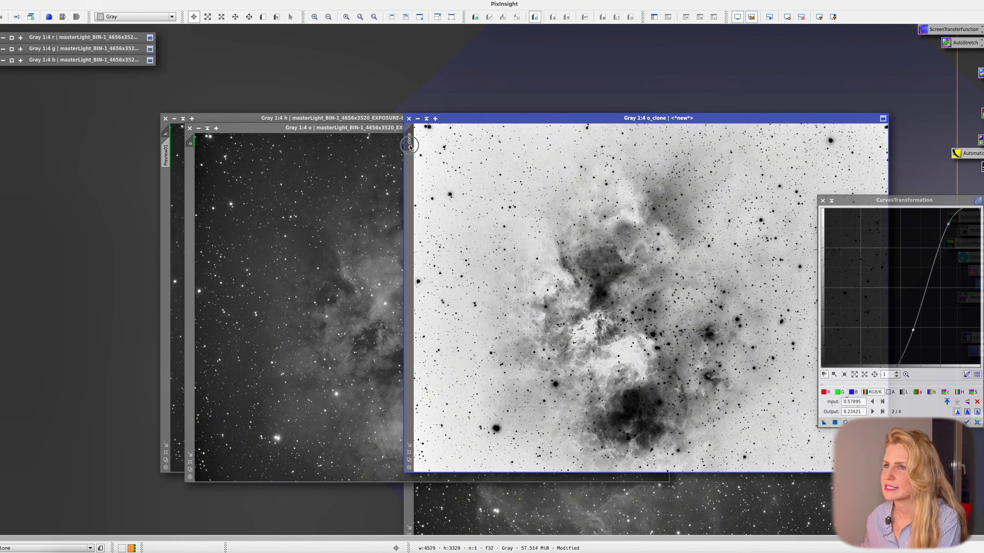
Step: Mask the o image with o_clone and open a preview of about 1844 × 772 px across its dark central nebula
{"action": "left_click_drag", "start_coordinate": [409, 141], "coordinate": [190, 170]}
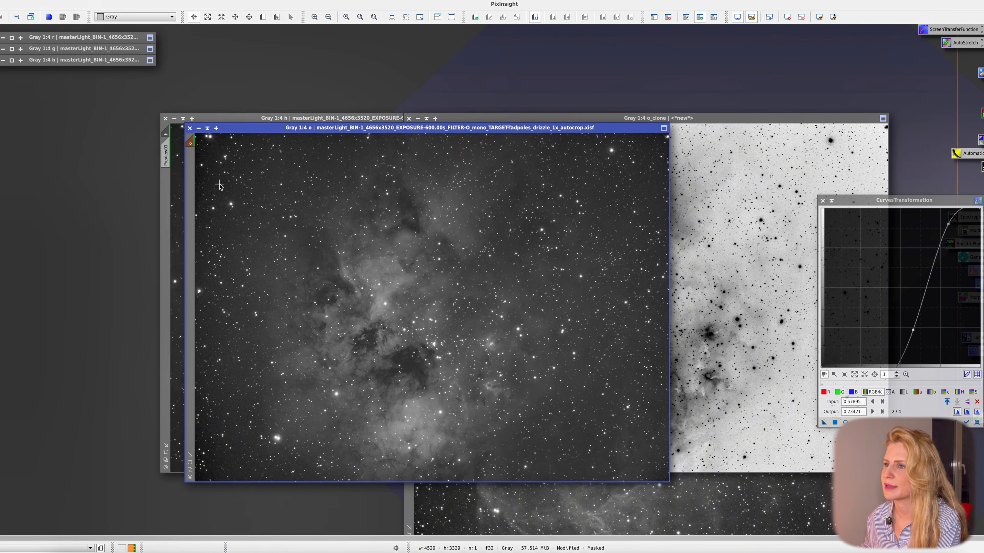
{"action": "left_click", "coordinate": [262, 16]}
{"action": "left_click_drag", "start_coordinate": [343, 316], "coordinate": [536, 395]}
{"action": "left_click", "coordinate": [190, 165]}
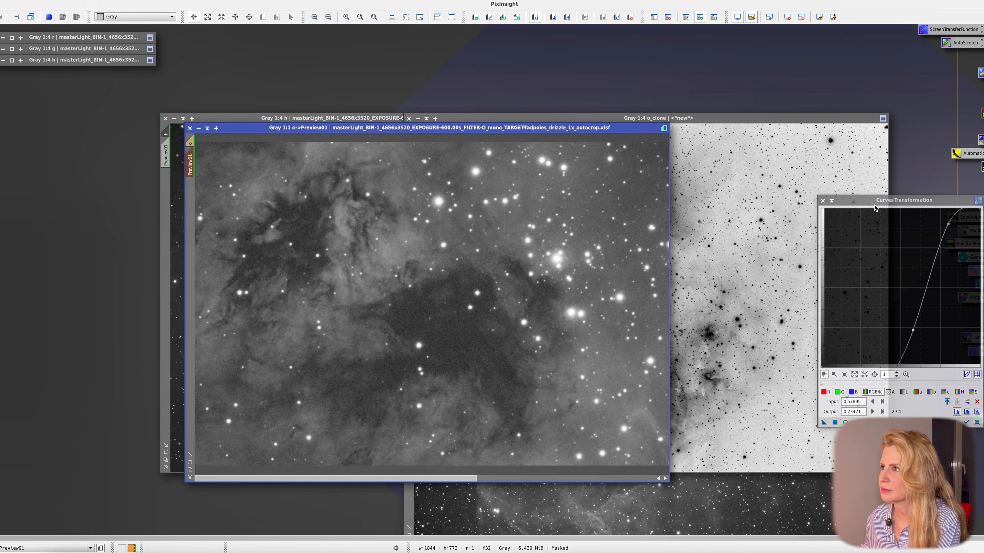
Step: Compare NoiseXTerminator settings in a real-time preview, set Denoise to 0.51 and apply it to the masked o image
{"action": "double_click", "coordinate": [982, 166]}
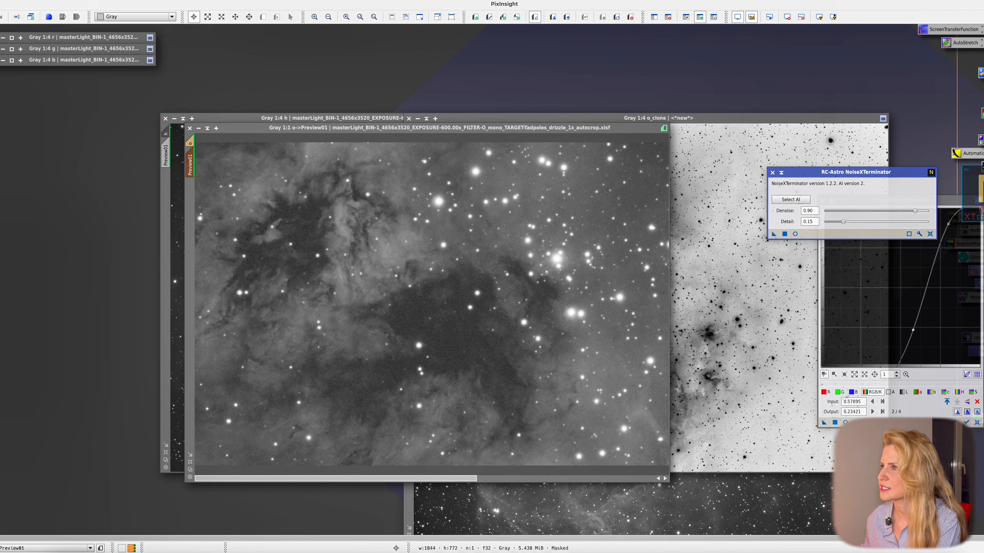
{"action": "left_click_drag", "start_coordinate": [900, 173], "coordinate": [939, 102]}
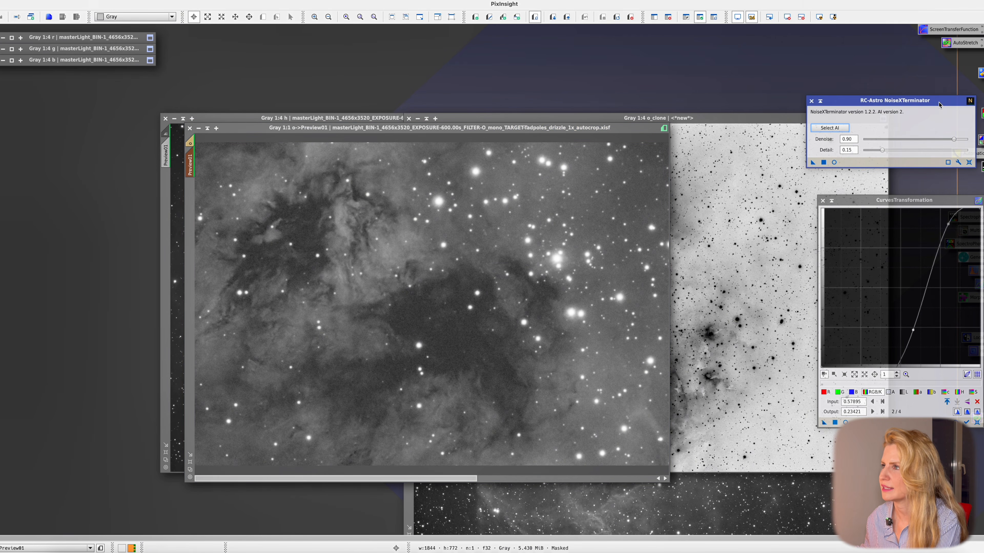
{"action": "left_click", "coordinate": [835, 164]}
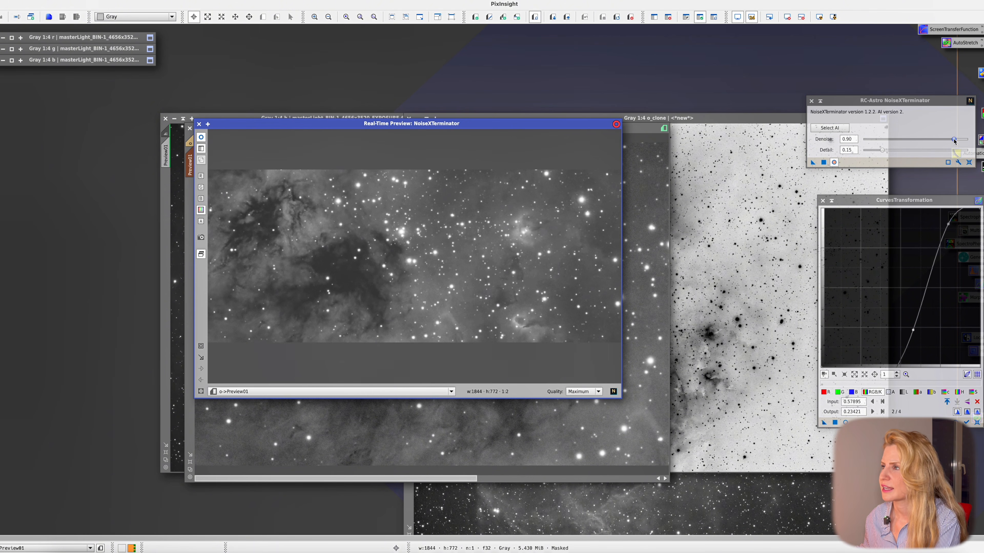
{"action": "left_click_drag", "start_coordinate": [954, 141], "coordinate": [927, 142]}
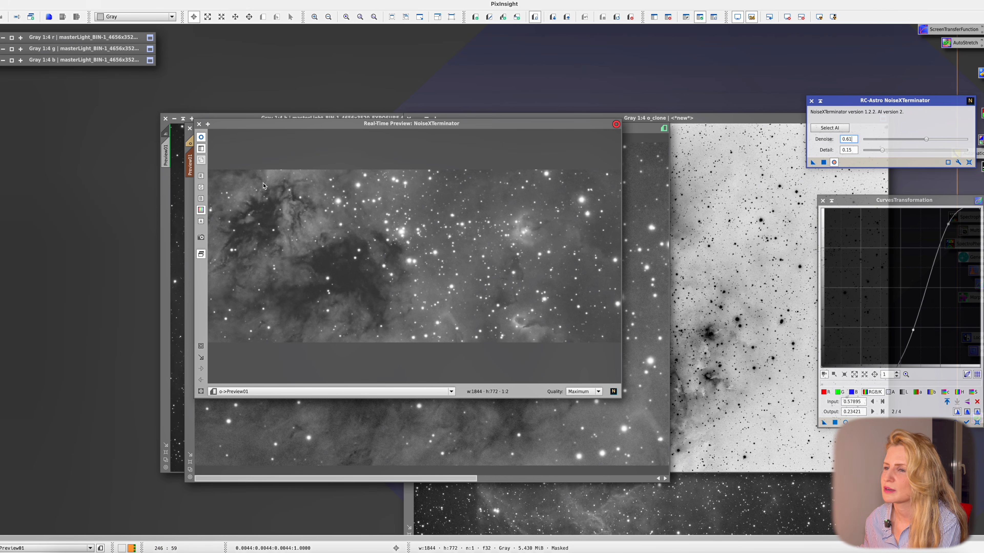
{"action": "left_click", "coordinate": [202, 139]}
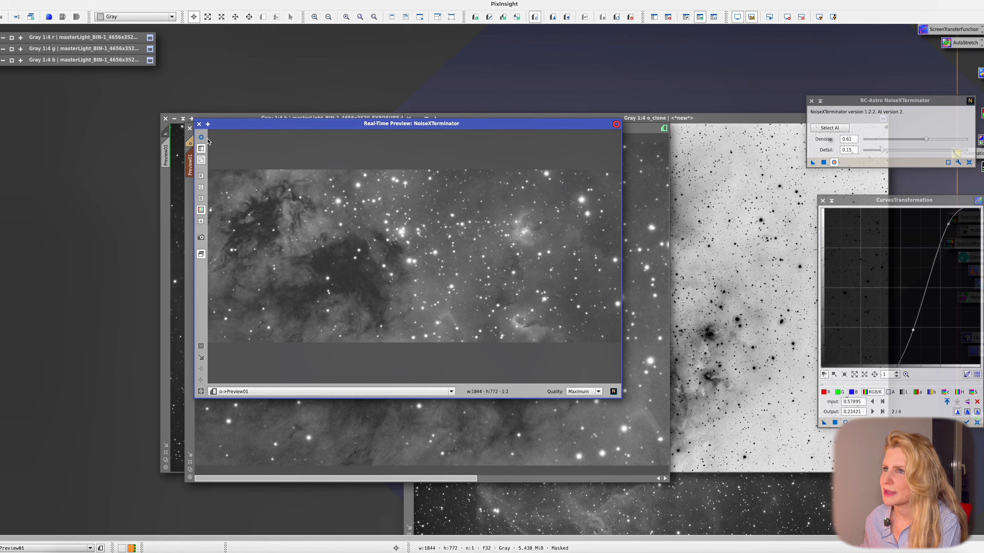
{"action": "left_click", "coordinate": [202, 138]}
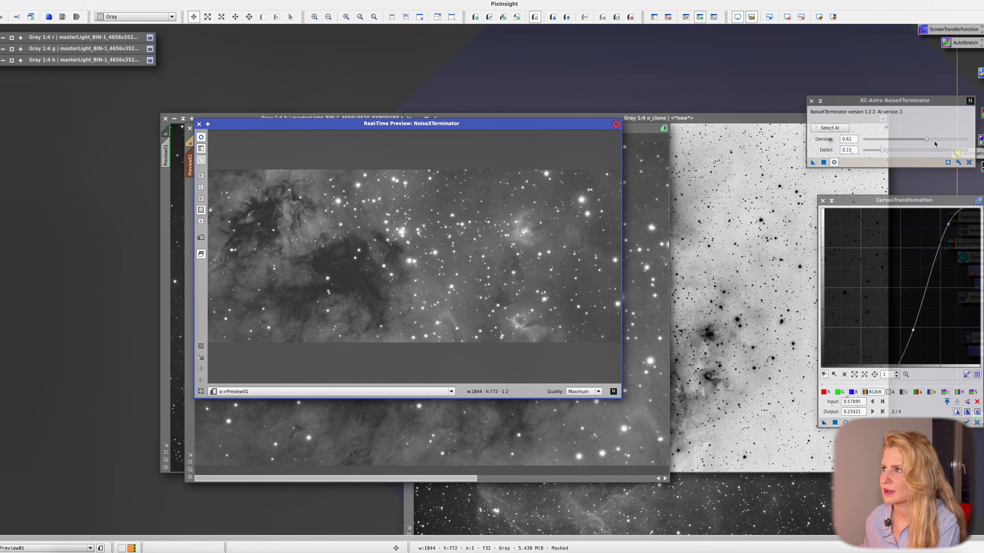
{"action": "left_click_drag", "start_coordinate": [926, 142], "coordinate": [917, 142]}
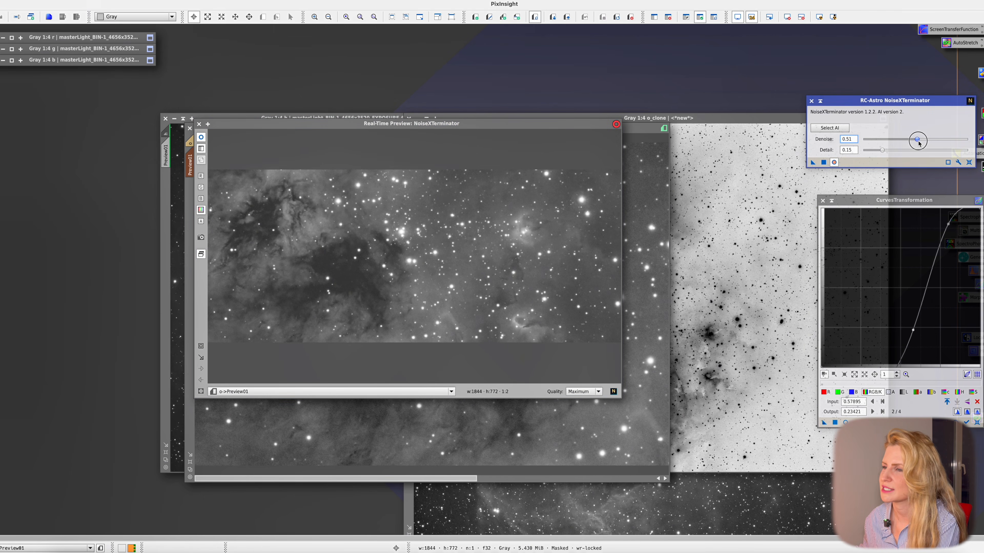
{"action": "left_click", "coordinate": [205, 140]}
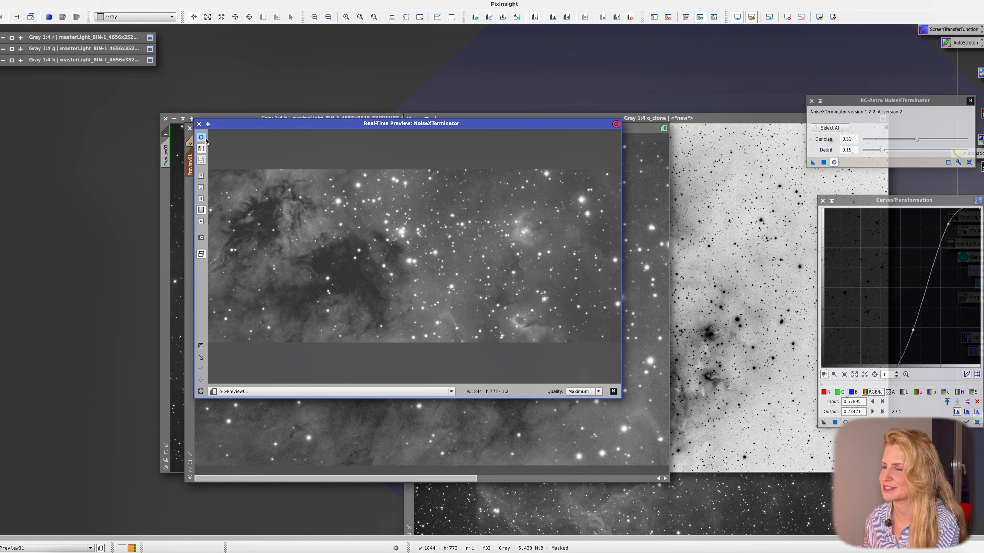
{"action": "left_click", "coordinate": [823, 162]}
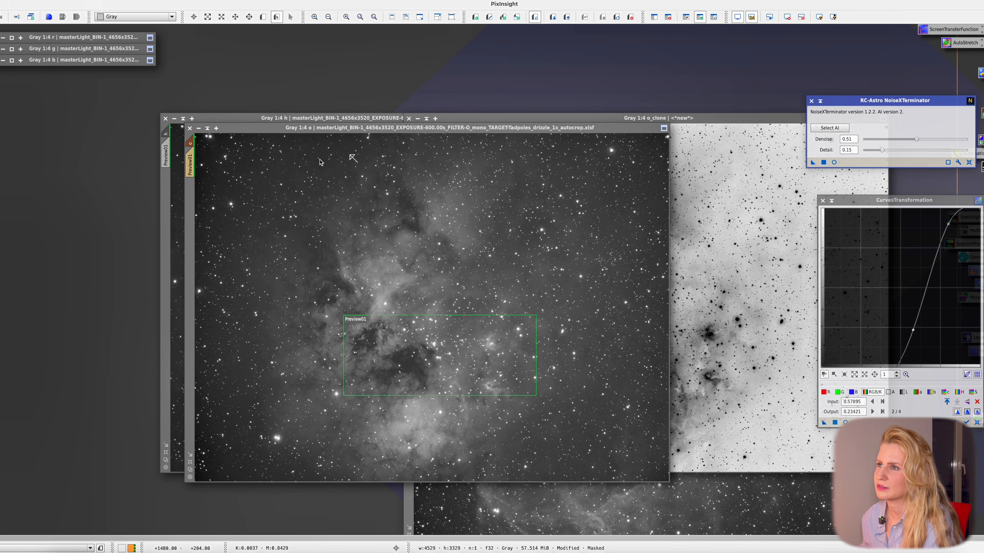
Step: Discard the o_clone mask image and move the s image over the o image window
{"action": "left_click", "coordinate": [712, 244]}
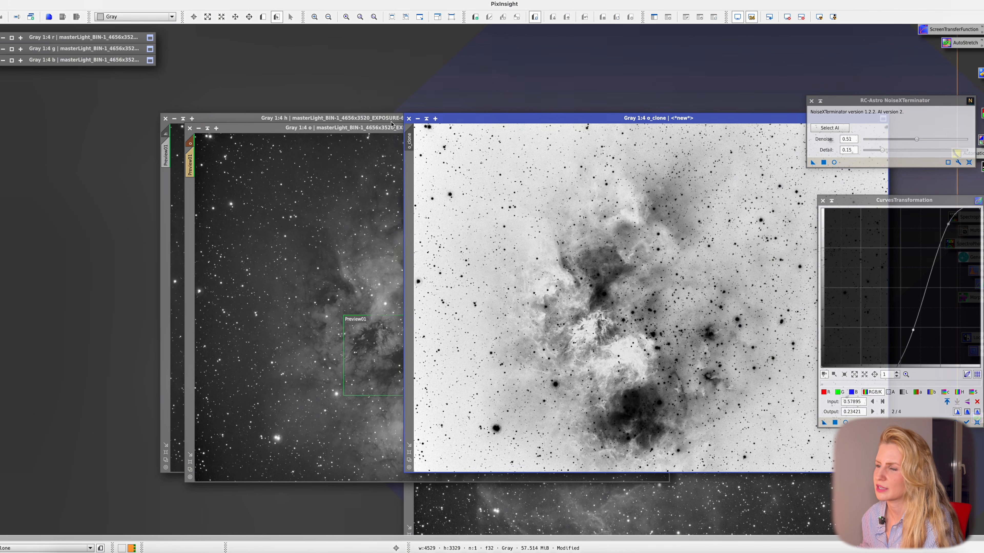
{"action": "left_click", "coordinate": [407, 119]}
{"action": "key", "text": "Return"}
{"action": "left_click", "coordinate": [787, 299]}
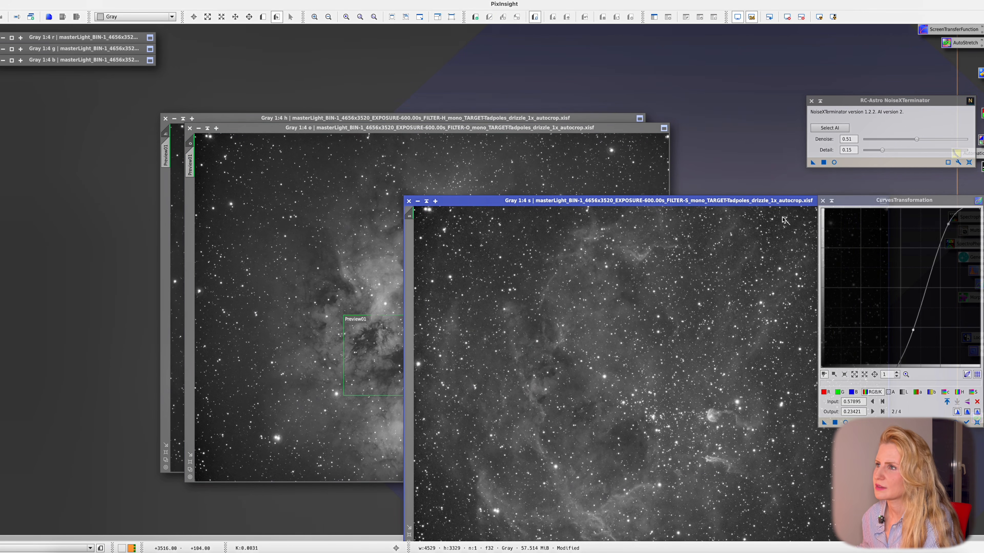
{"action": "left_click_drag", "start_coordinate": [786, 204], "coordinate": [574, 131]}
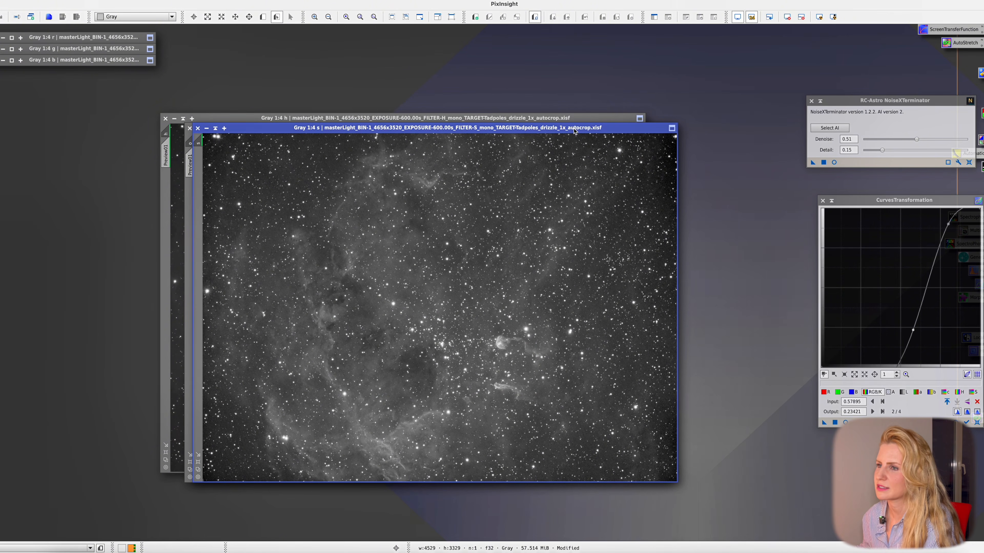
Step: Clone the s image, apply the AutoStretch process to the copy and reset the copy's screen stretch
{"action": "scroll", "coordinate": [405, 381], "scroll_direction": "up", "scroll_amount": 4}
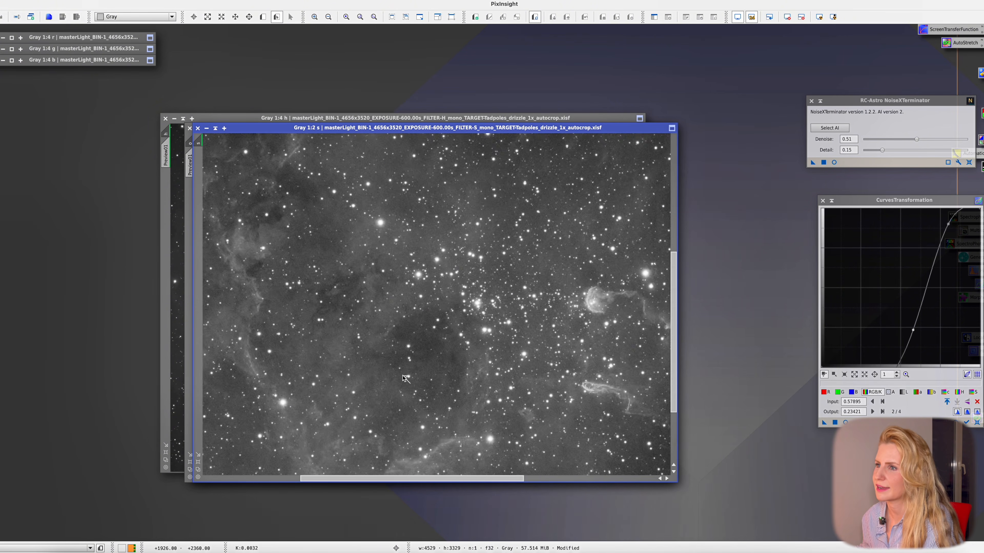
{"action": "scroll", "coordinate": [511, 276], "scroll_direction": "down", "scroll_amount": 4}
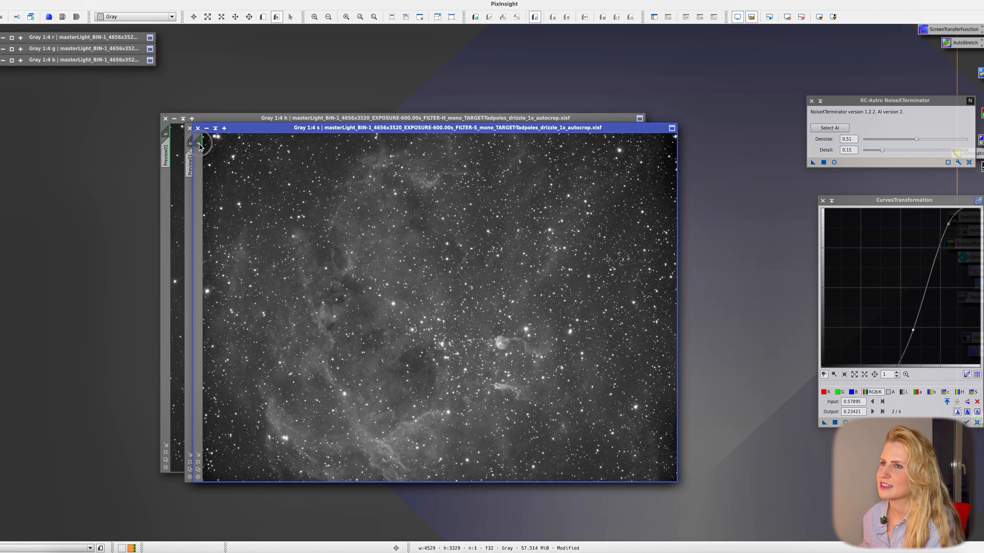
{"action": "left_click_drag", "start_coordinate": [198, 144], "coordinate": [114, 185]}
{"action": "left_click_drag", "start_coordinate": [208, 185], "coordinate": [326, 133]}
{"action": "left_click_drag", "start_coordinate": [951, 43], "coordinate": [541, 220]}
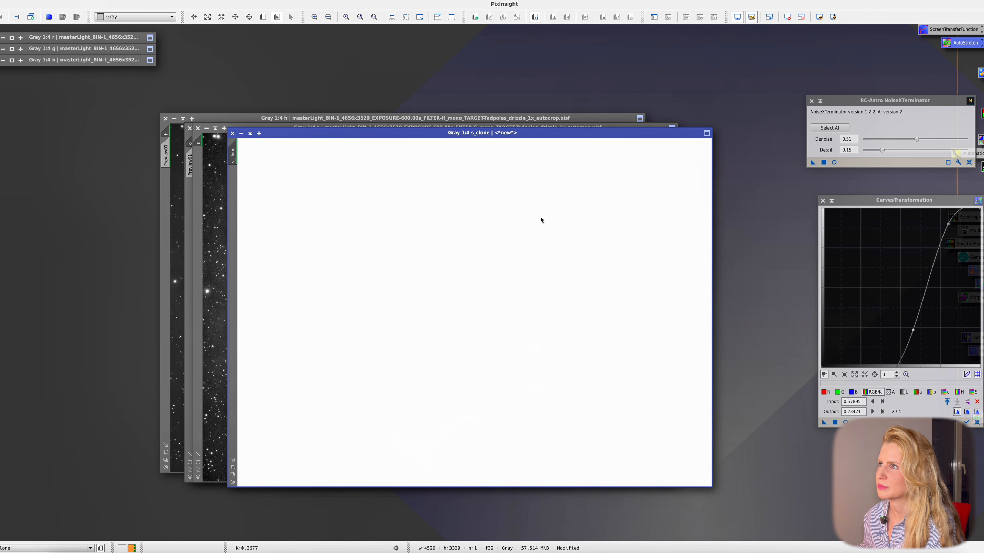
{"action": "left_click", "coordinate": [788, 17]}
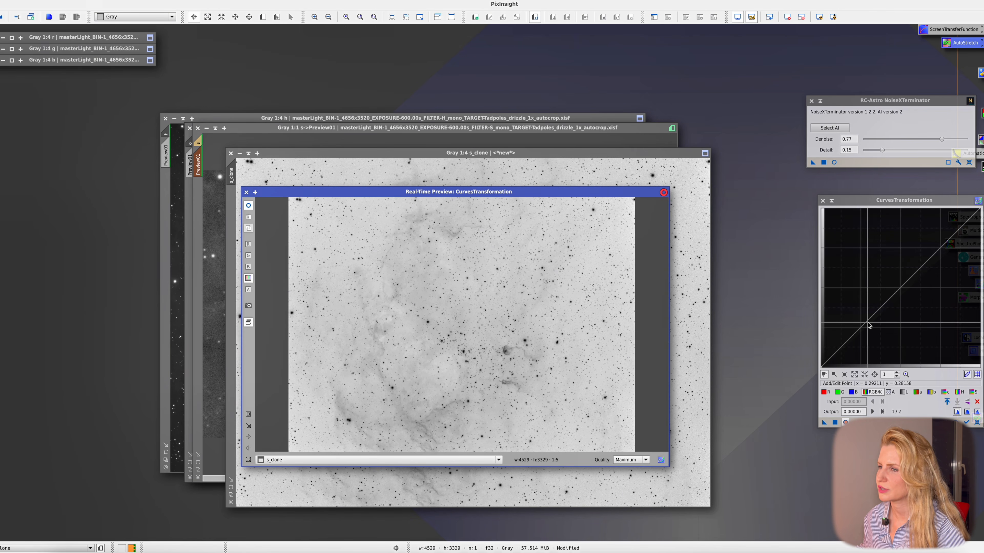
Step: Apply a contrast curve to s_clone with points at 0.42632, 0.21579 and 0.83158, 0.85526, then close the real-time preview
{"action": "left_click_drag", "start_coordinate": [869, 325], "coordinate": [889, 332]}
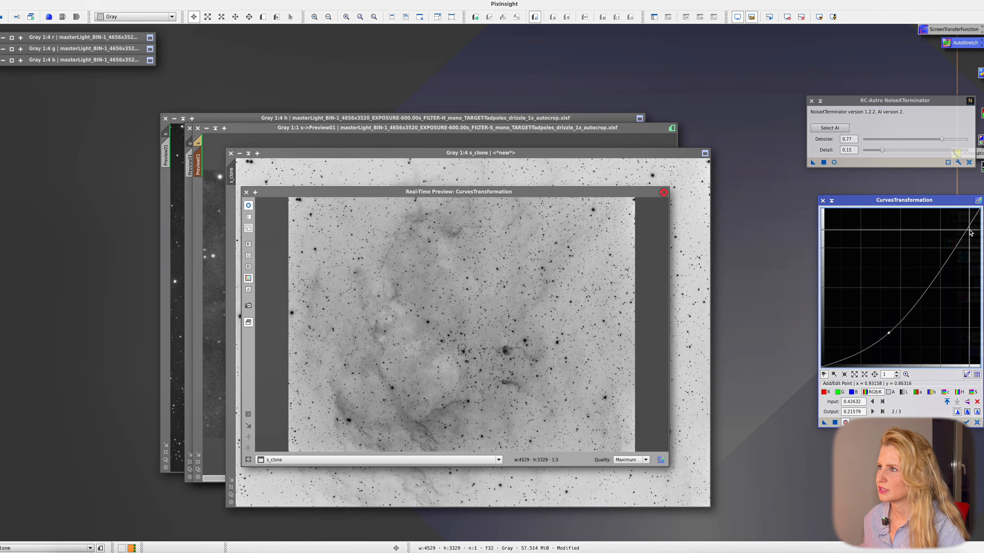
{"action": "left_click_drag", "start_coordinate": [970, 233], "coordinate": [953, 233]}
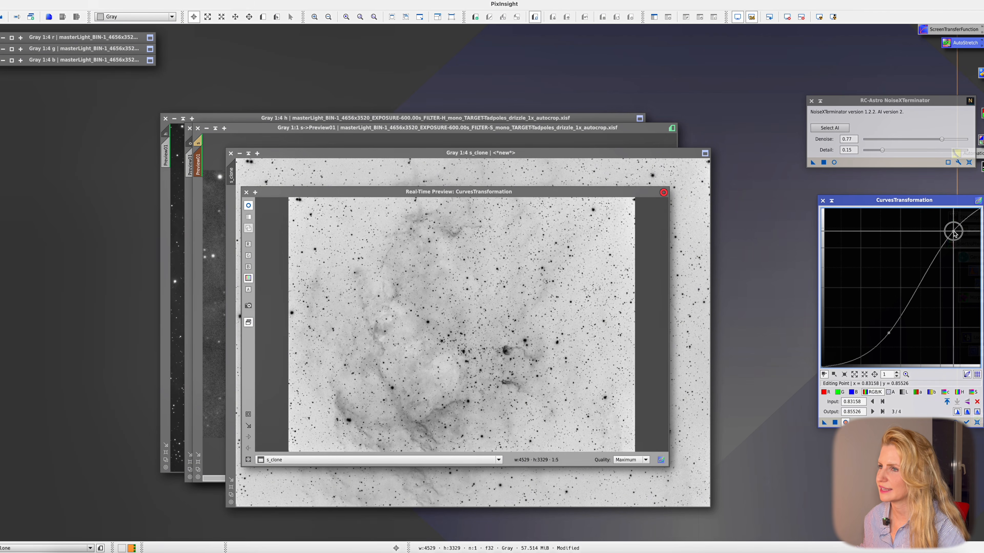
{"action": "left_click", "coordinate": [835, 423]}
{"action": "left_click", "coordinate": [246, 192]}
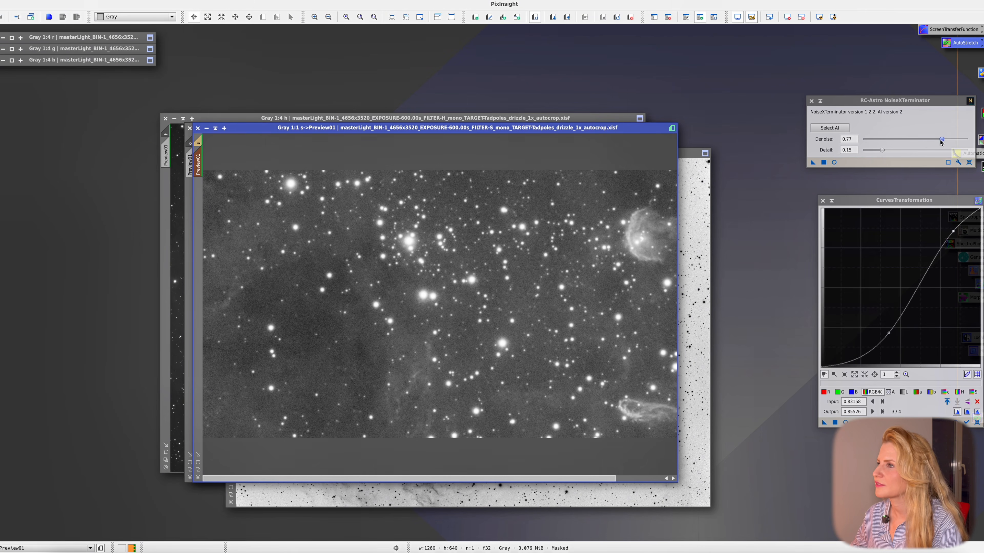
Step: Compare NoiseXTerminator strengths up to 1.00 in a real-time preview, set Denoise to 0.74 and apply it to the masked s image
{"action": "left_click", "coordinate": [833, 163]}
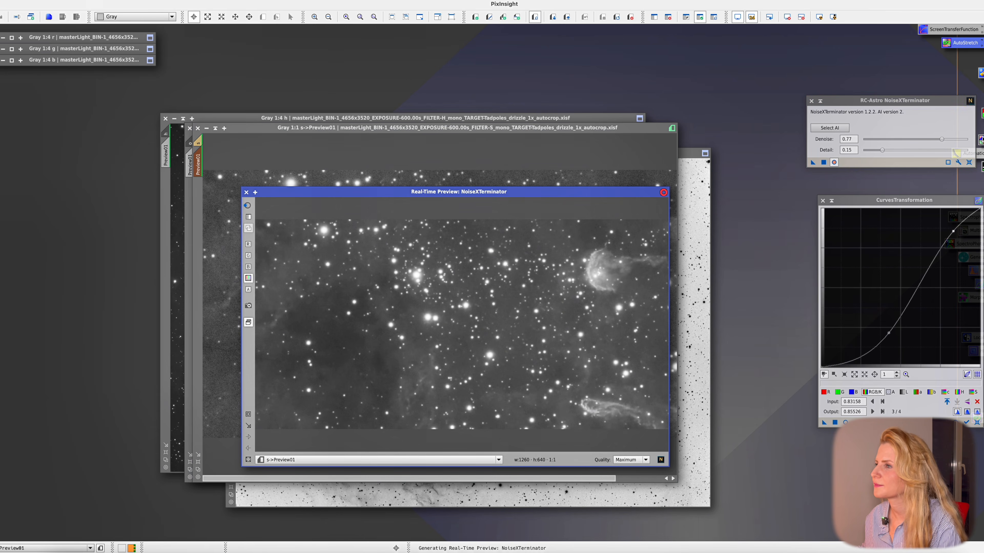
{"action": "left_click_drag", "start_coordinate": [941, 139], "coordinate": [981, 136]}
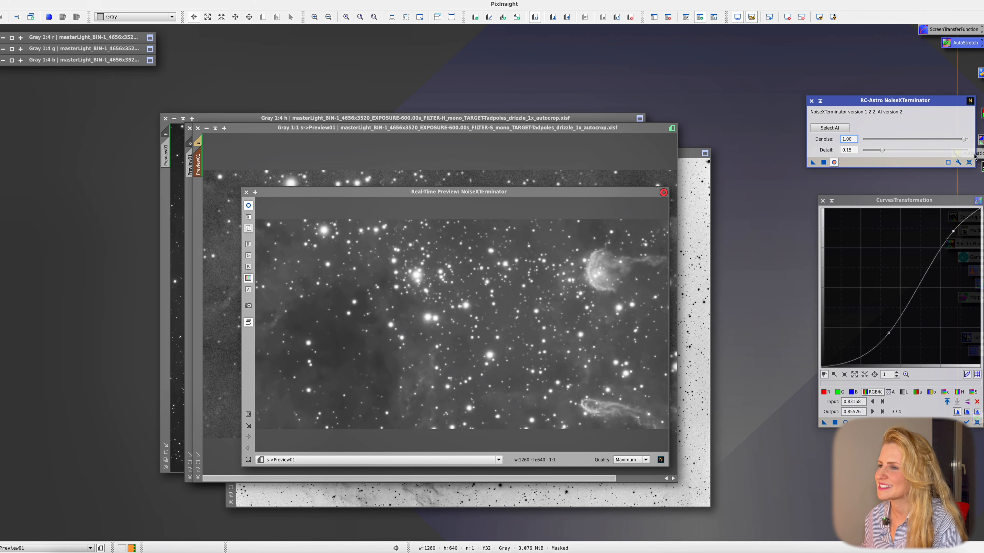
{"action": "left_click_drag", "start_coordinate": [967, 139], "coordinate": [929, 148]}
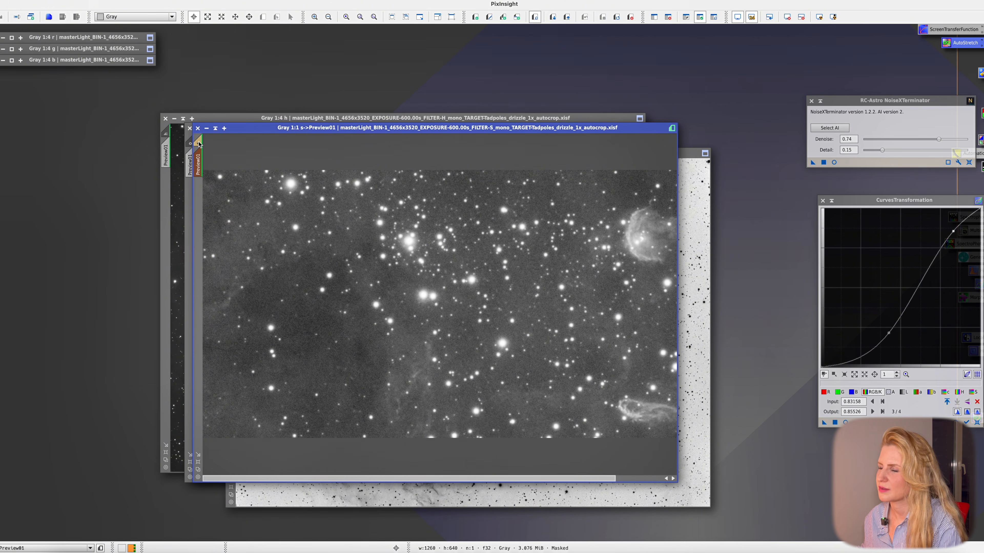
{"action": "left_click", "coordinate": [198, 143]}
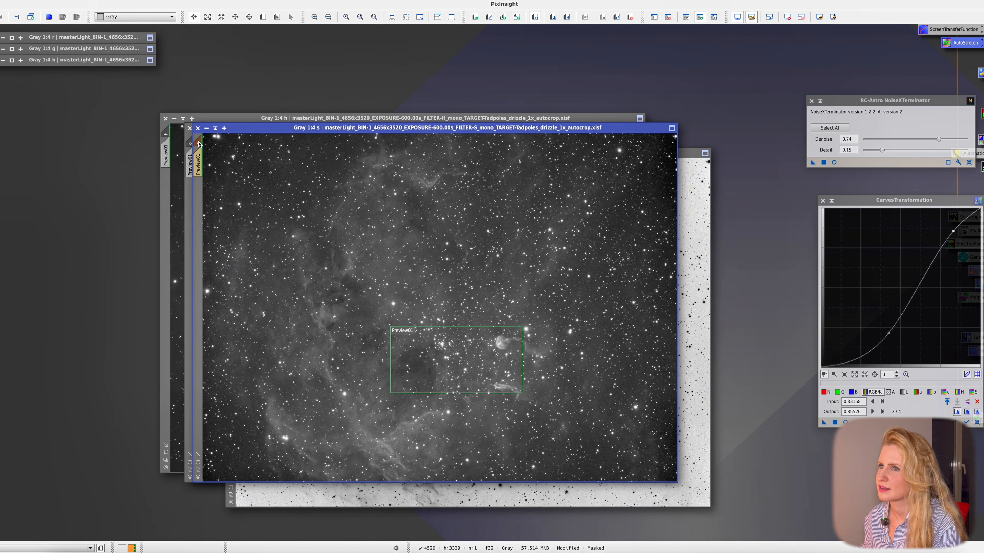
{"action": "left_click", "coordinate": [823, 162]}
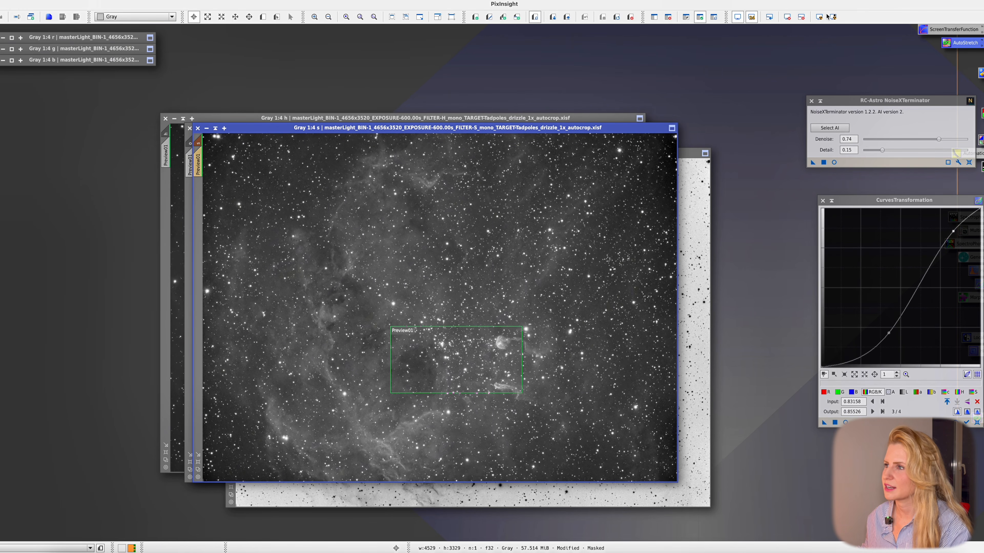
Step: Discard the s_clone mask image without saving it
{"action": "left_click", "coordinate": [691, 153]}
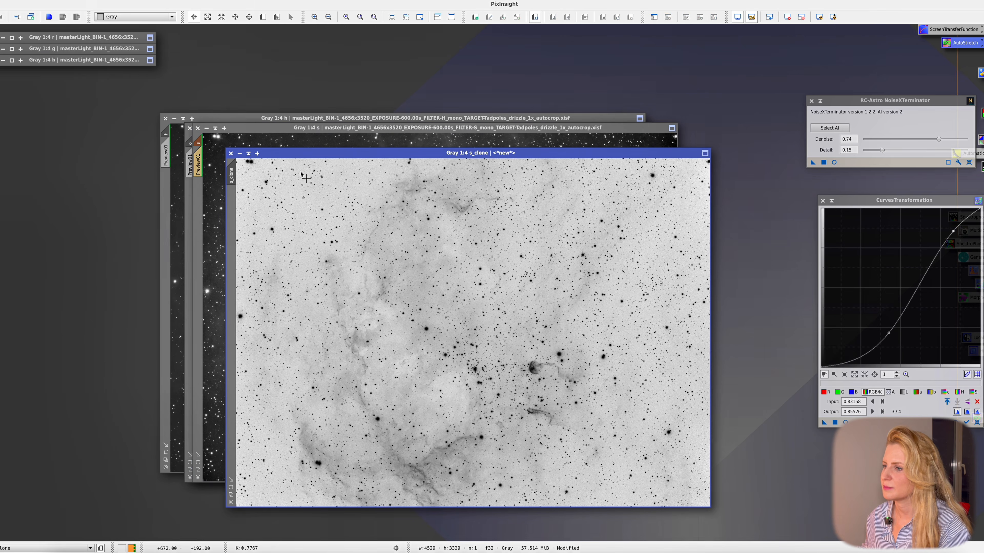
{"action": "left_click", "coordinate": [230, 154]}
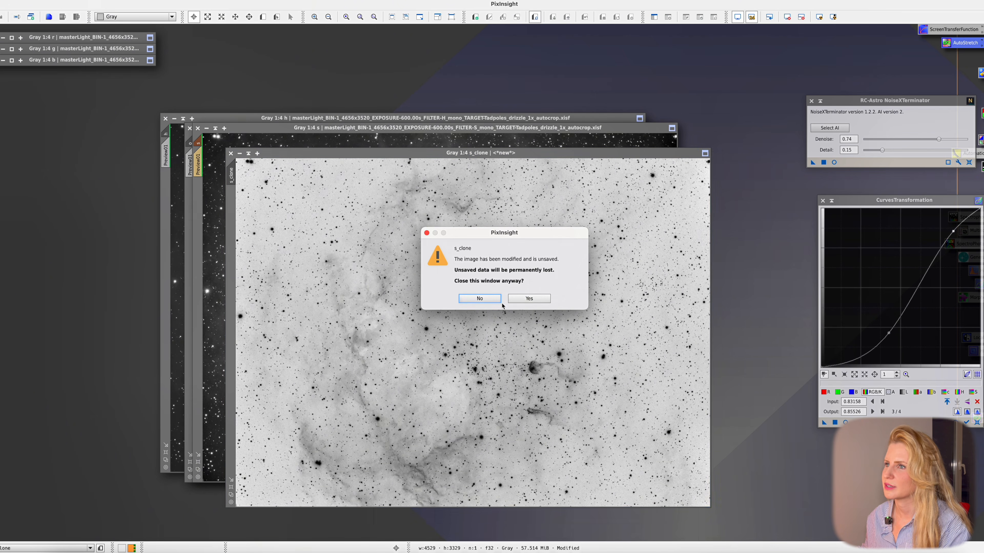
{"action": "left_click", "coordinate": [527, 299]}
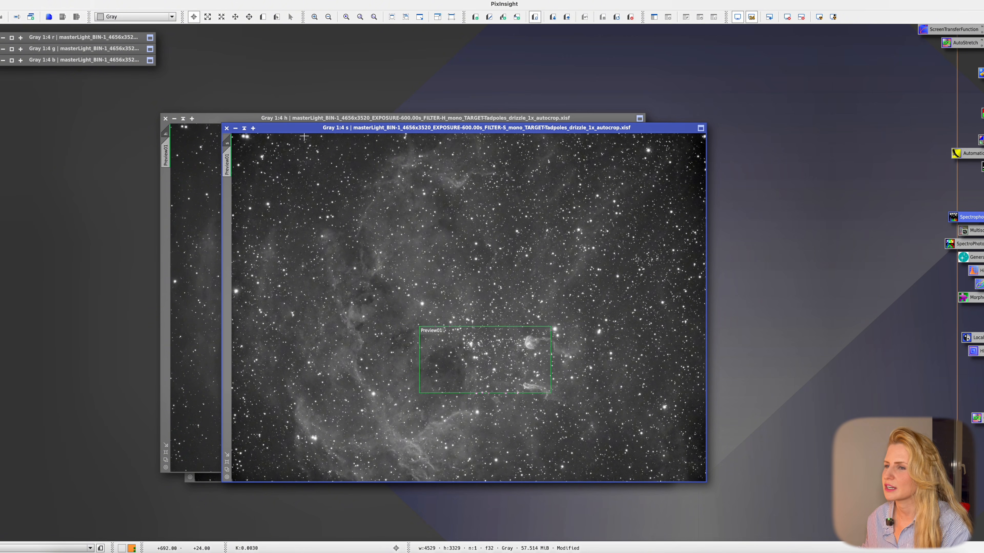
Step: Spread out the s and h image windows and bring the o image to the front
{"action": "left_click_drag", "start_coordinate": [310, 131], "coordinate": [469, 133]}
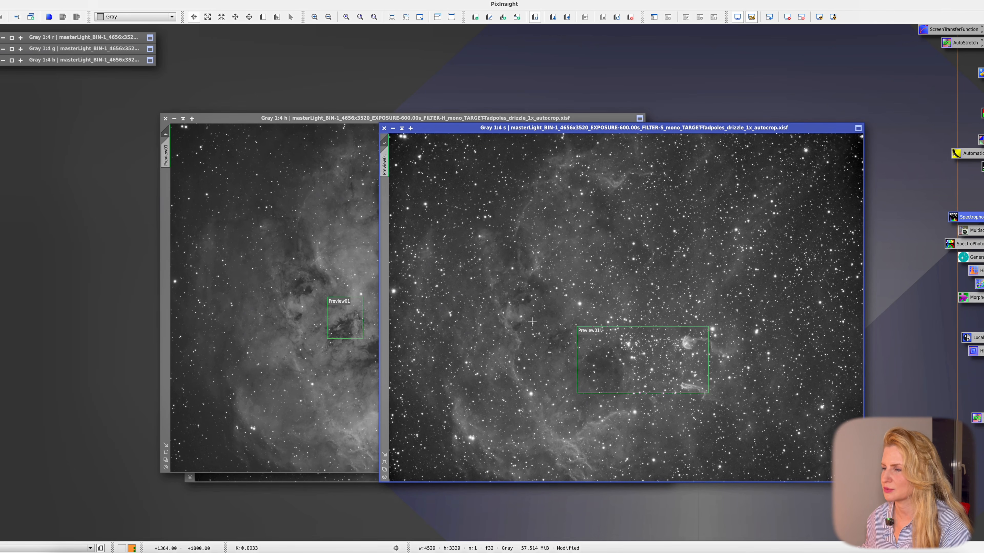
{"action": "left_click_drag", "start_coordinate": [288, 123], "coordinate": [413, 148]}
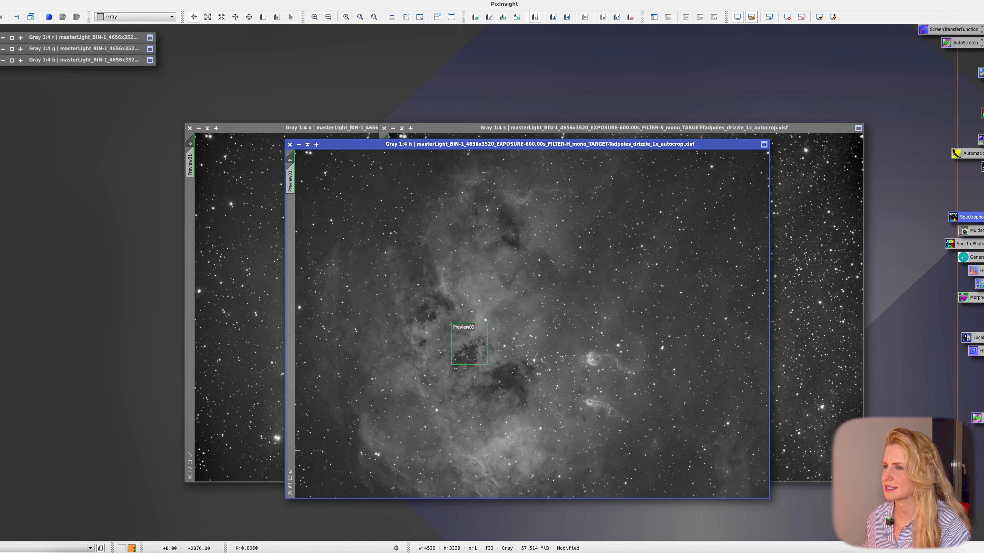
{"action": "left_click", "coordinate": [233, 393]}
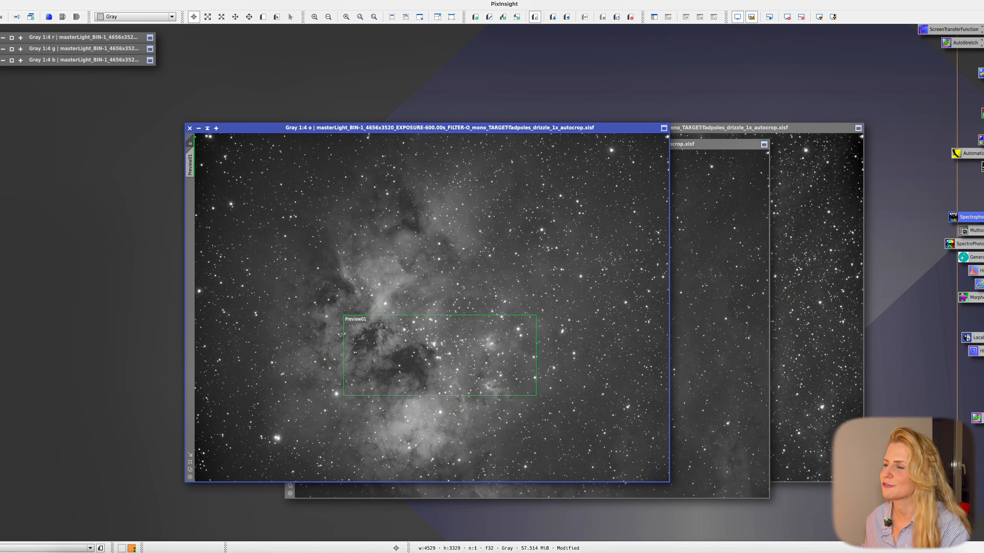
Step: Combine the narrowband images into a test RGB image with ChannelCombination, assigning s to R, h to G and o to B
{"action": "double_click", "coordinate": [981, 139]}
{"action": "left_click_drag", "start_coordinate": [901, 128], "coordinate": [734, 120]}
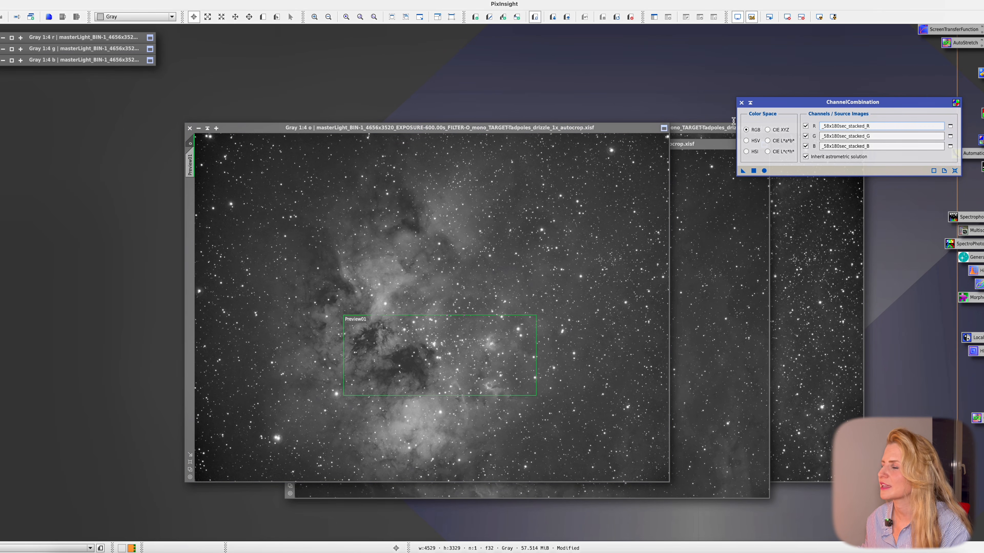
{"action": "type", "text": "s"}
{"action": "key", "text": "Tab"}
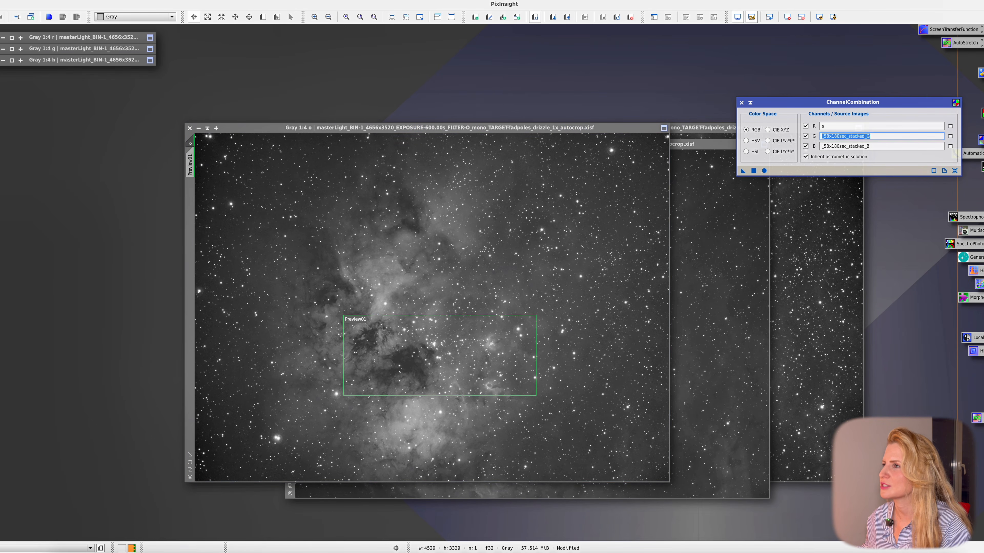
{"action": "type", "text": "h"}
{"action": "key", "text": "Tab"}
{"action": "type", "text": "o"}
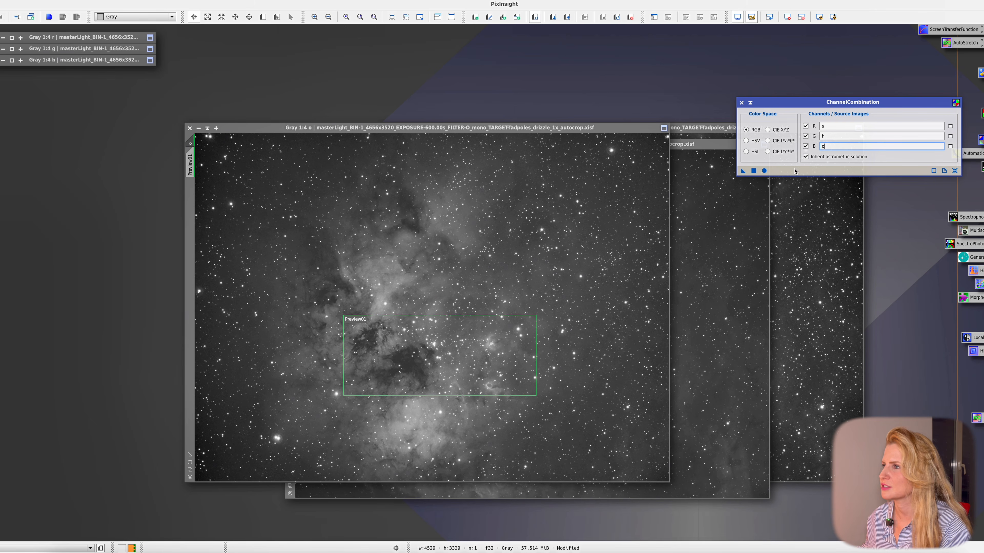
{"action": "left_click", "coordinate": [765, 171]}
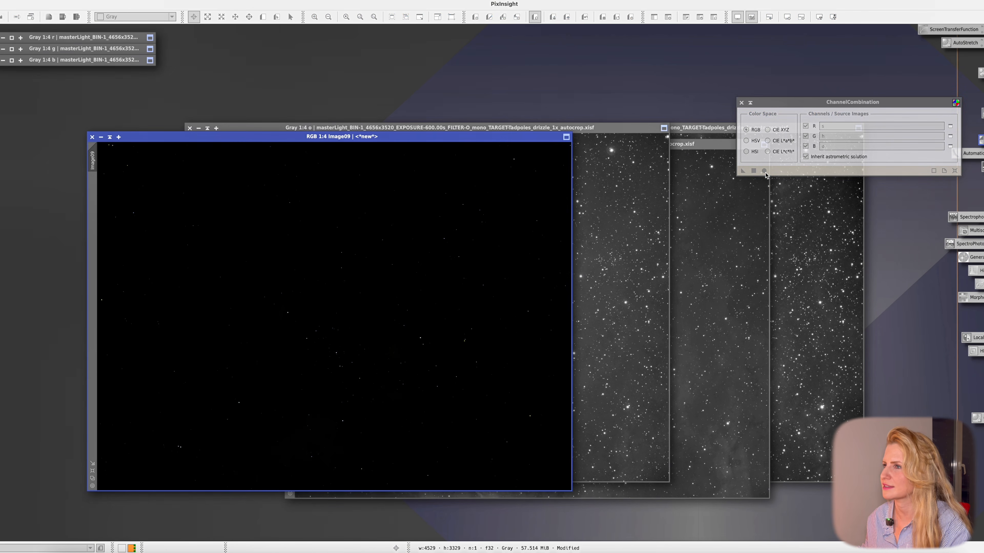
Step: Auto-stretch the combined RGB image, examine its stars near the bottom and upper-right corner for channel misalignment, and close the image
{"action": "double_click", "coordinate": [945, 30]}
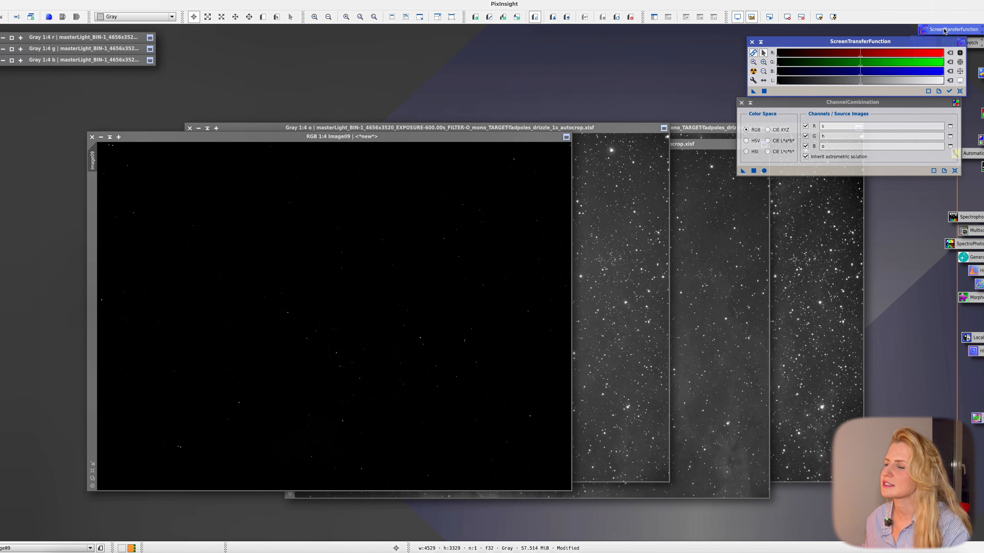
{"action": "left_click", "coordinate": [754, 72]}
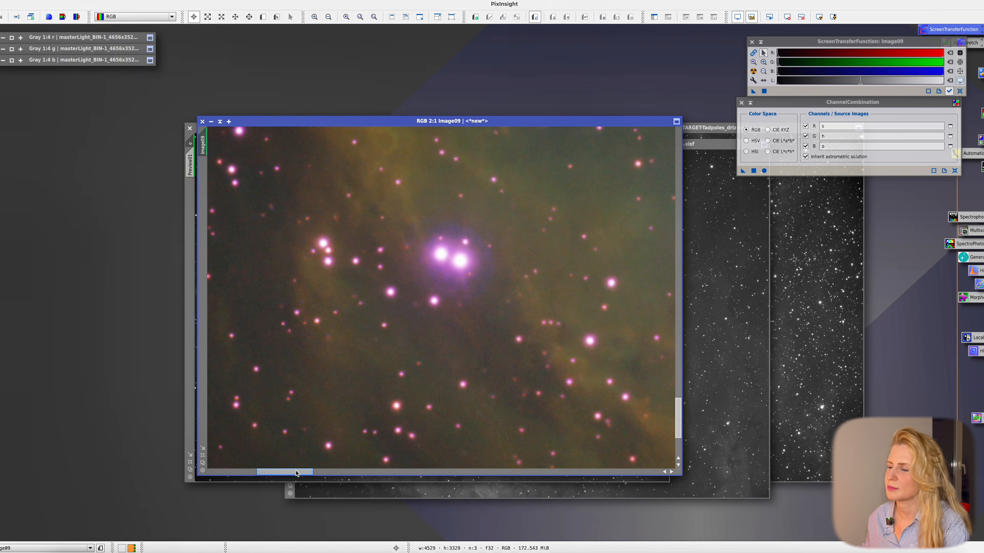
{"action": "mouse_move", "coordinate": [296, 472]}
{"action": "left_mouse_down"}
{"action": "mouse_move", "coordinate": [239, 475]}
{"action": "mouse_move", "coordinate": [287, 474]}
{"action": "left_mouse_up"}
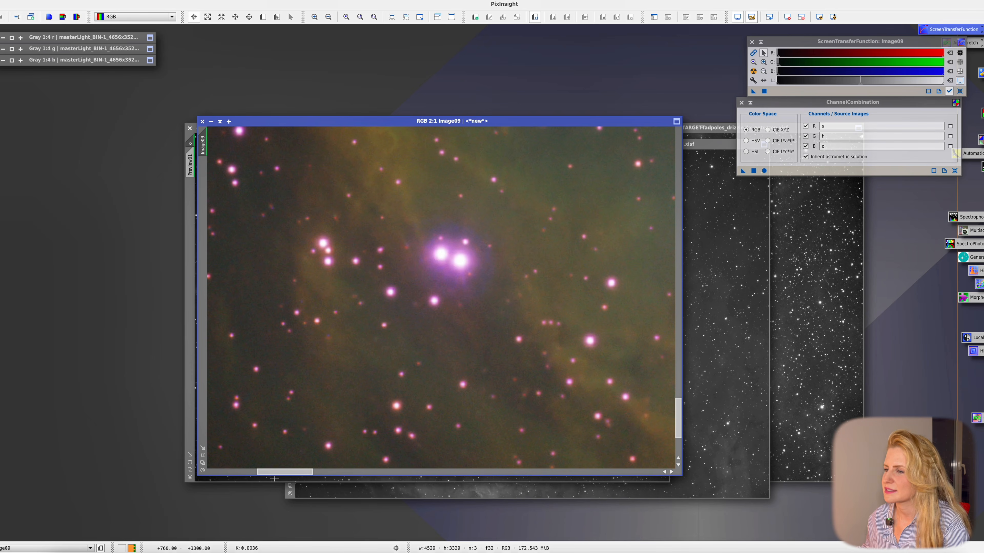
{"action": "left_click_drag", "start_coordinate": [276, 472], "coordinate": [647, 450]}
{"action": "left_click_drag", "start_coordinate": [678, 418], "coordinate": [660, 144]}
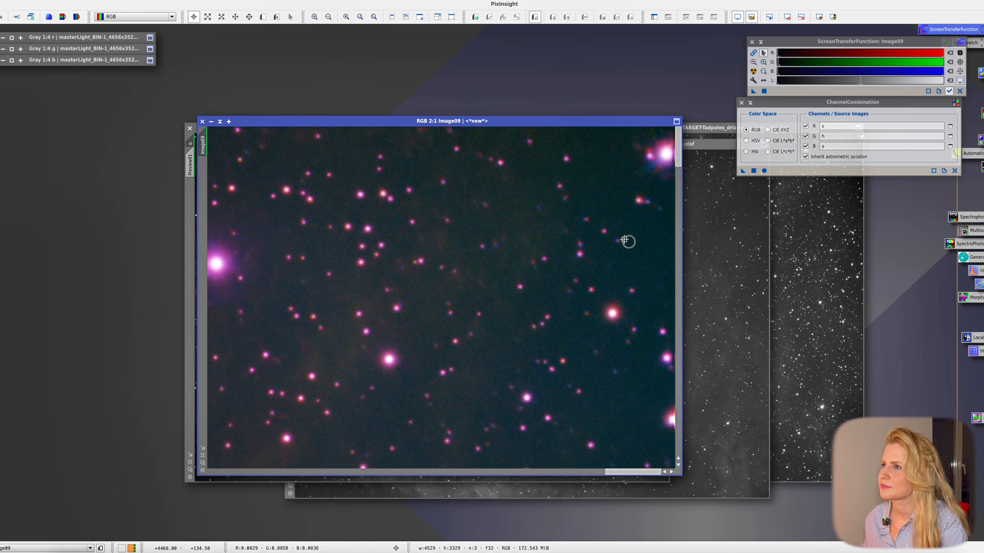
{"action": "scroll", "coordinate": [604, 219], "scroll_direction": "up", "scroll_amount": 2}
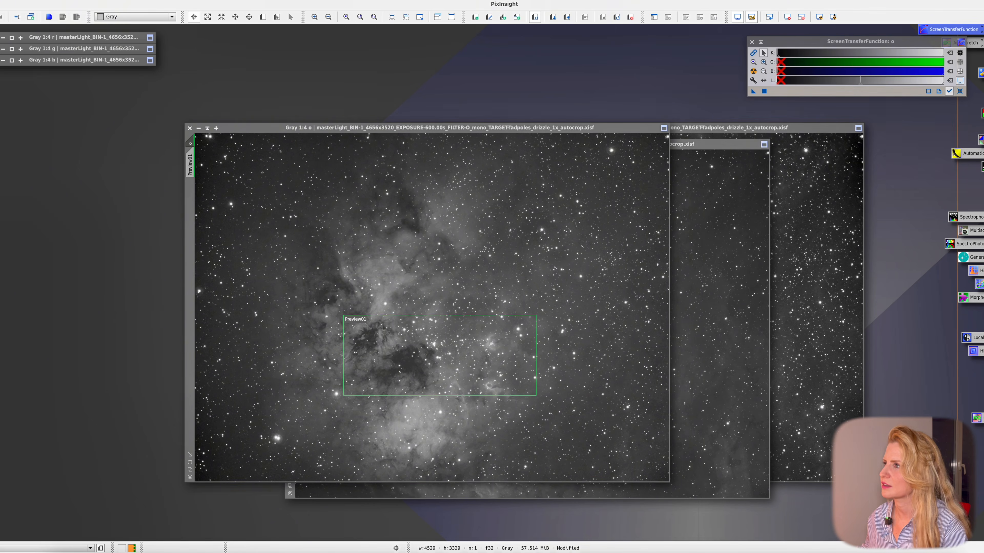
{"action": "left_click", "coordinate": [202, 121]}
Step: Set StarAlignment to reference image h with Two-Dimensional Surface Splines, disabling drizzle data generation and the restriction to previews
{"action": "double_click", "coordinate": [980, 73]}
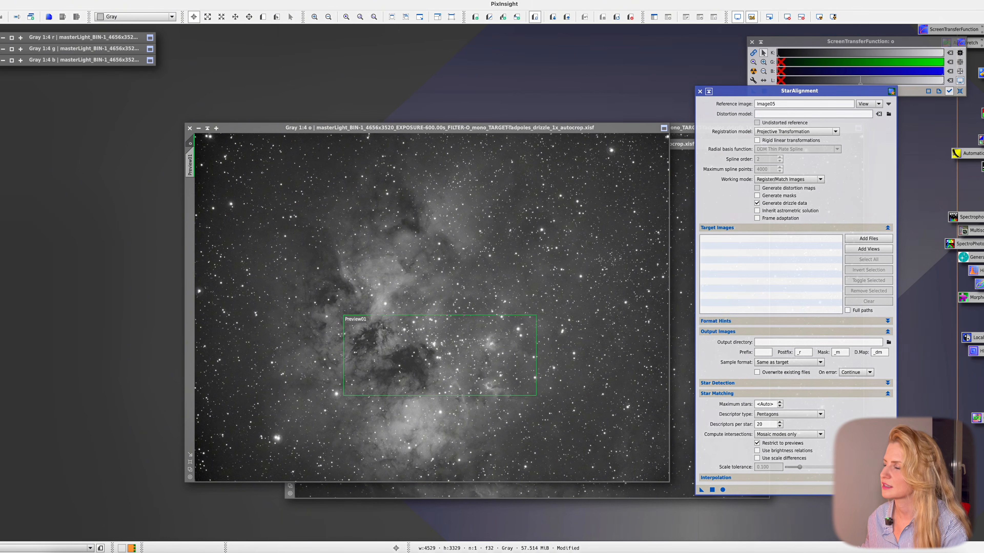
{"action": "left_click", "coordinate": [798, 107]}
{"action": "double_click", "coordinate": [771, 101]}
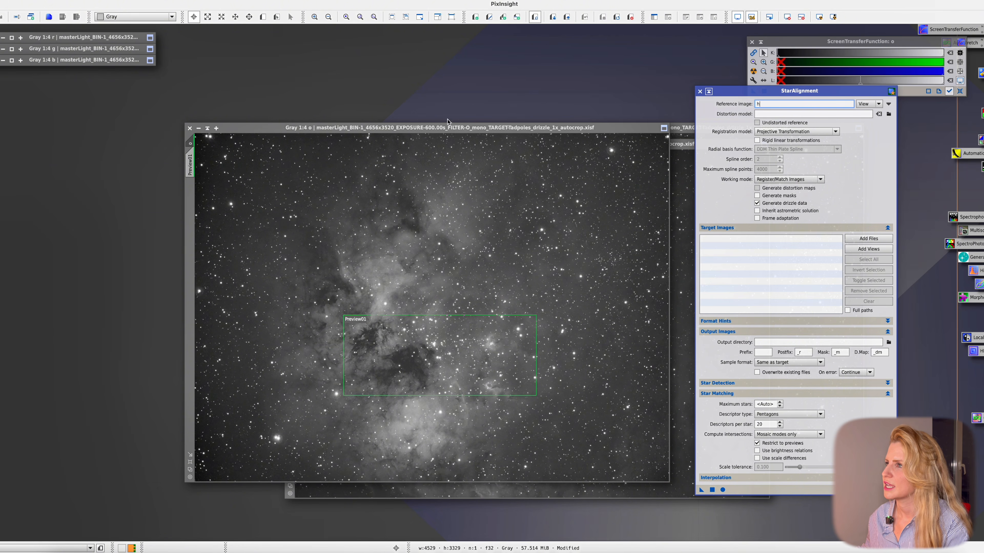
{"action": "left_click", "coordinate": [291, 137]}
{"action": "left_click_drag", "start_coordinate": [290, 136], "coordinate": [317, 165]}
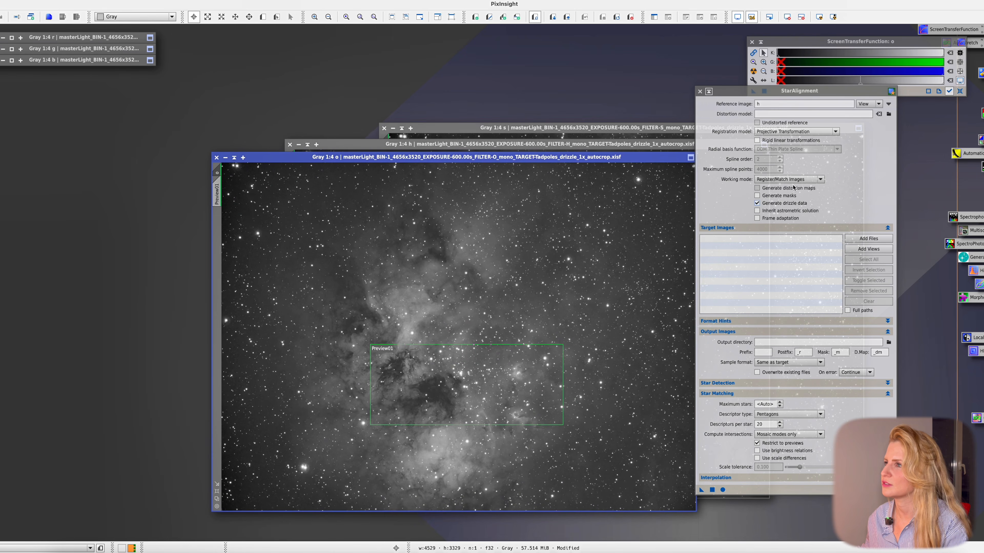
{"action": "left_click", "coordinate": [790, 133]}
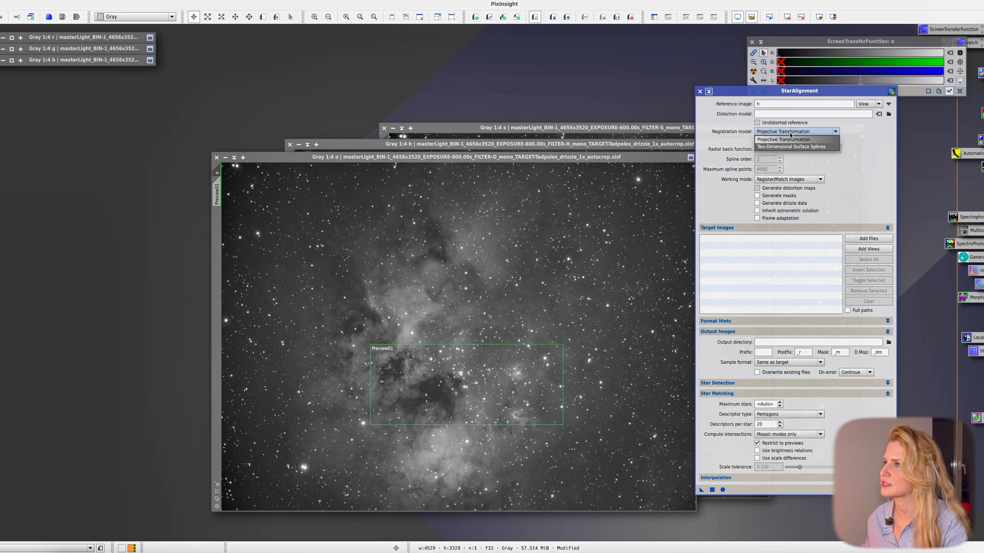
{"action": "left_click", "coordinate": [791, 146]}
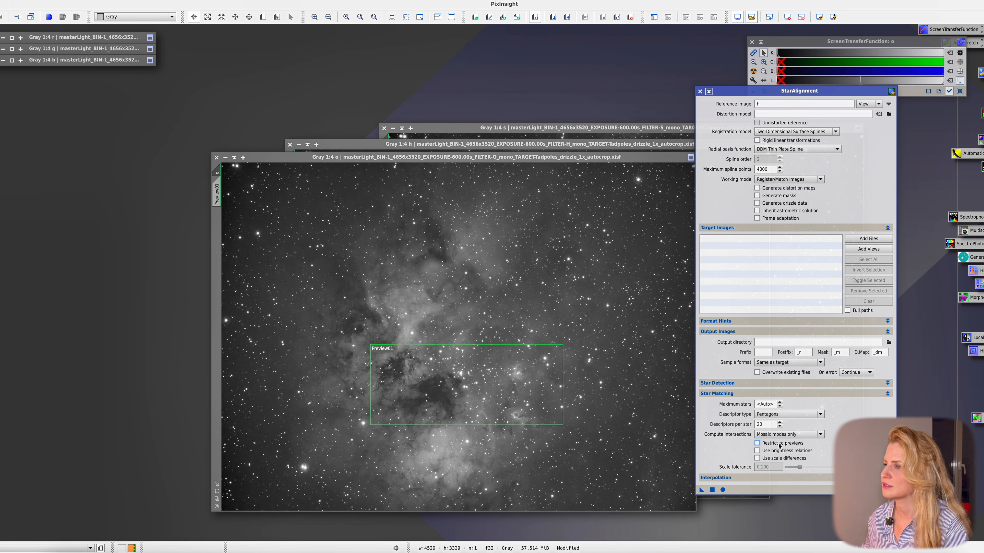
{"action": "mouse_move", "coordinate": [779, 447]}
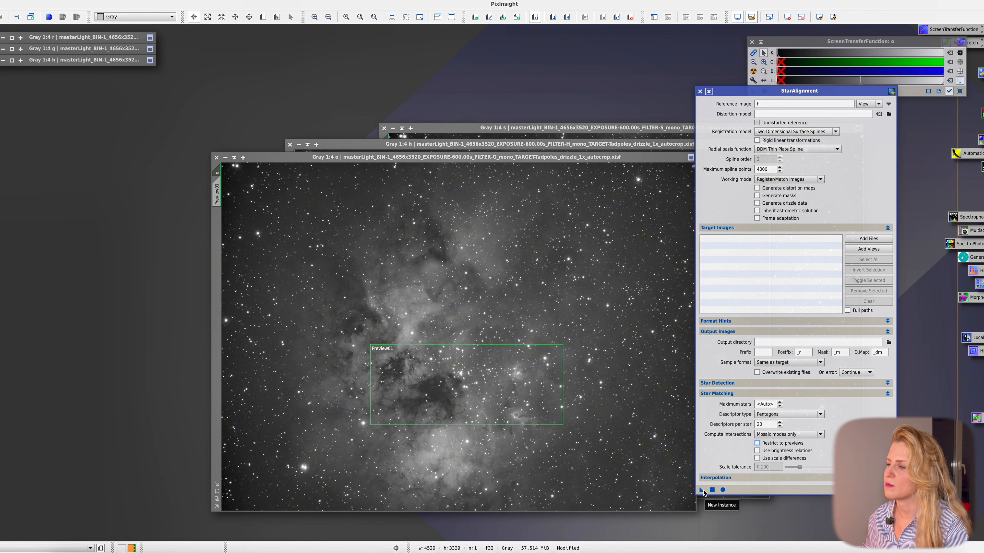
Step: Register the o image to h with StarAlignment, auto-stretch the registered result and move the StarAlignment window aside
{"action": "left_click_drag", "start_coordinate": [701, 491], "coordinate": [610, 427]}
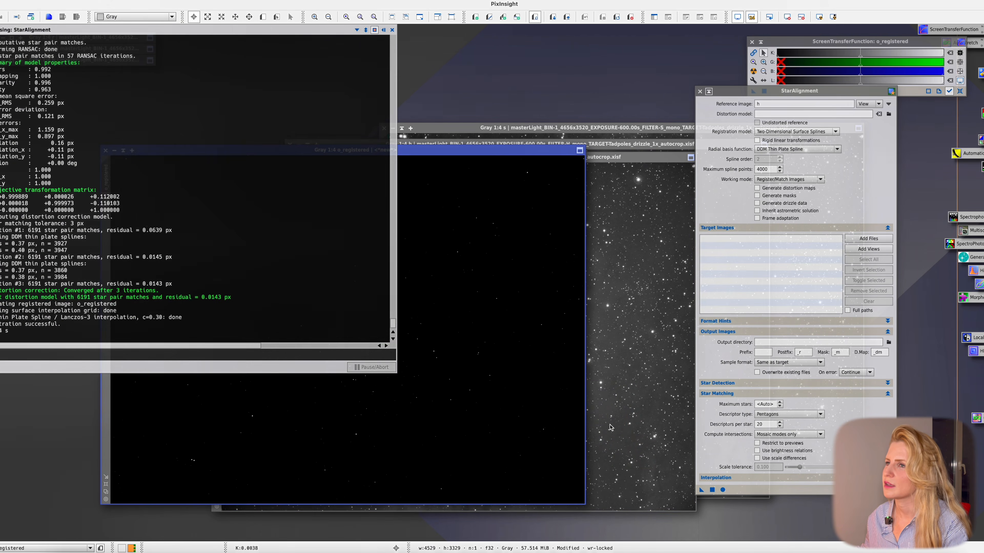
{"action": "left_click", "coordinate": [819, 17]}
{"action": "left_click_drag", "start_coordinate": [818, 97], "coordinate": [933, 109]}
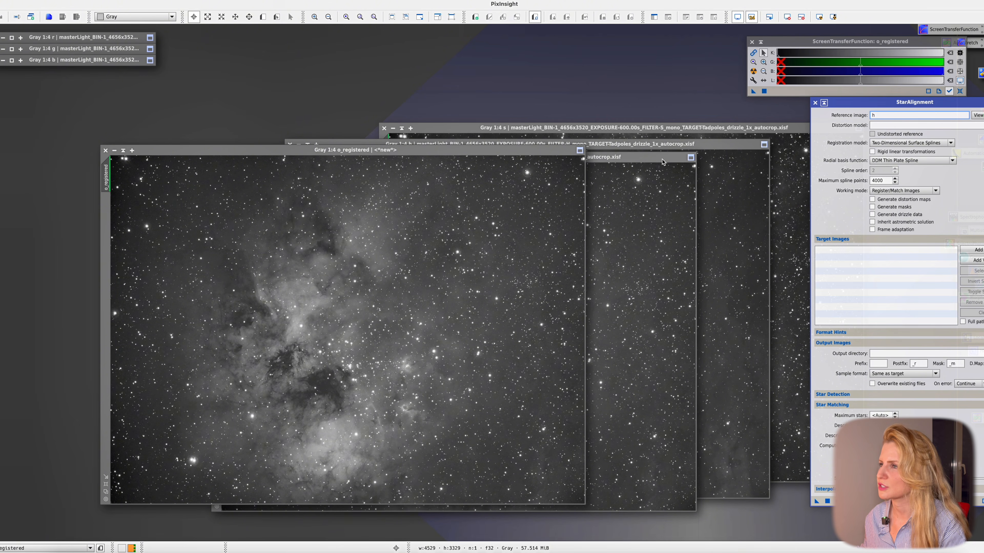
Step: Synchronize the o and o_registered views and overlay their windows to compare star positions near the upper-right corner
{"action": "left_click_drag", "start_coordinate": [662, 159], "coordinate": [709, 152]}
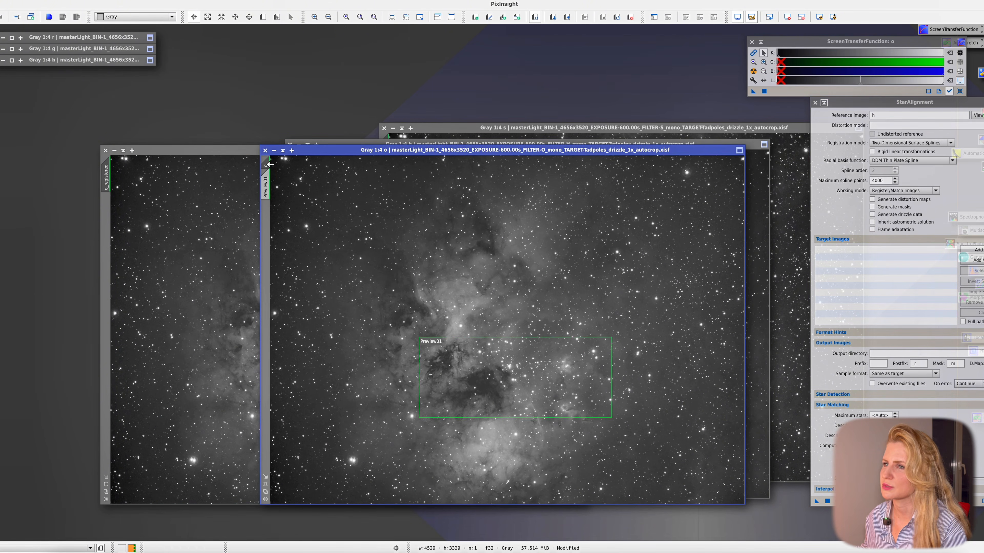
{"action": "mouse_move", "coordinate": [270, 164]}
{"action": "left_click_drag", "start_coordinate": [270, 164], "coordinate": [105, 175]}
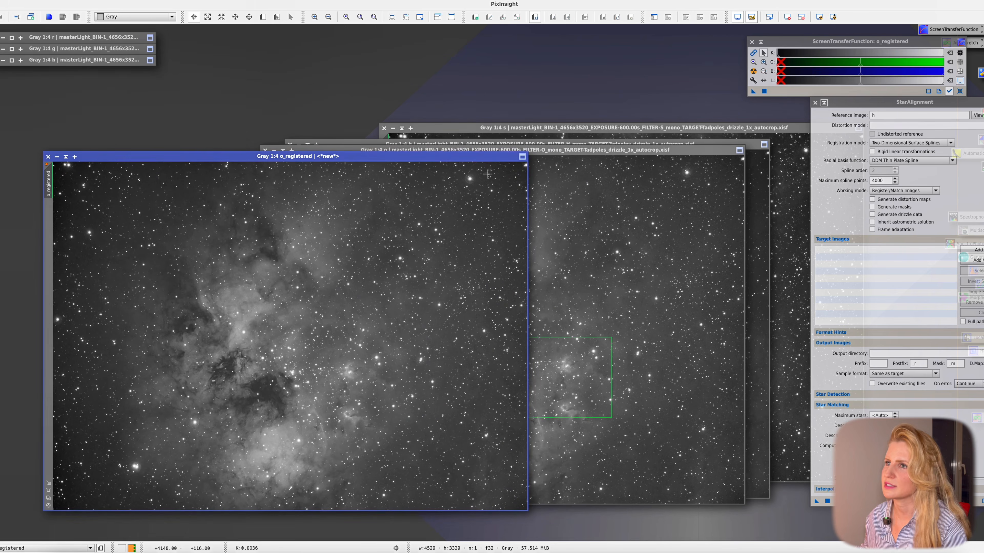
{"action": "scroll", "coordinate": [519, 181], "scroll_direction": "up", "scroll_amount": 3}
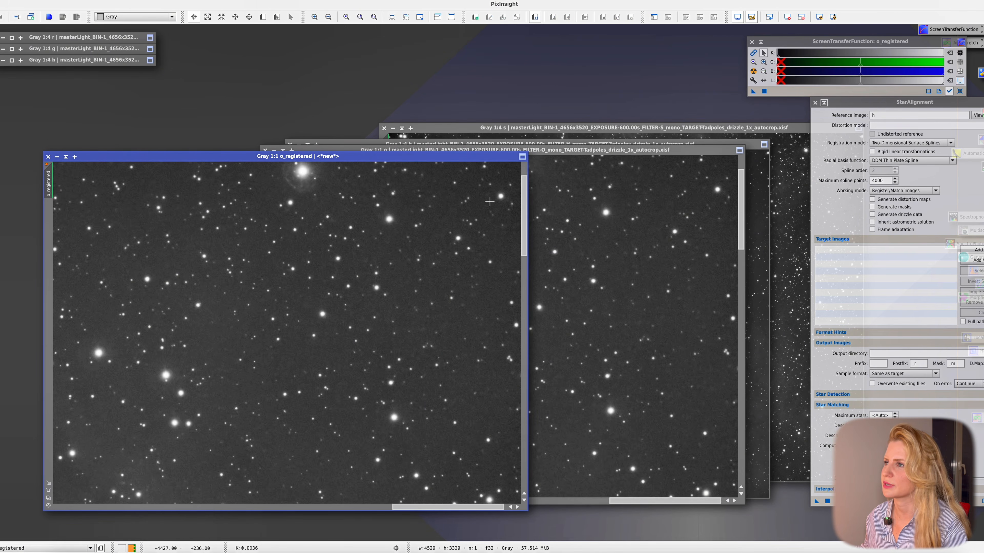
{"action": "scroll", "coordinate": [489, 202], "scroll_direction": "up", "scroll_amount": 3}
{"action": "left_click_drag", "start_coordinate": [525, 203], "coordinate": [310, 160]}
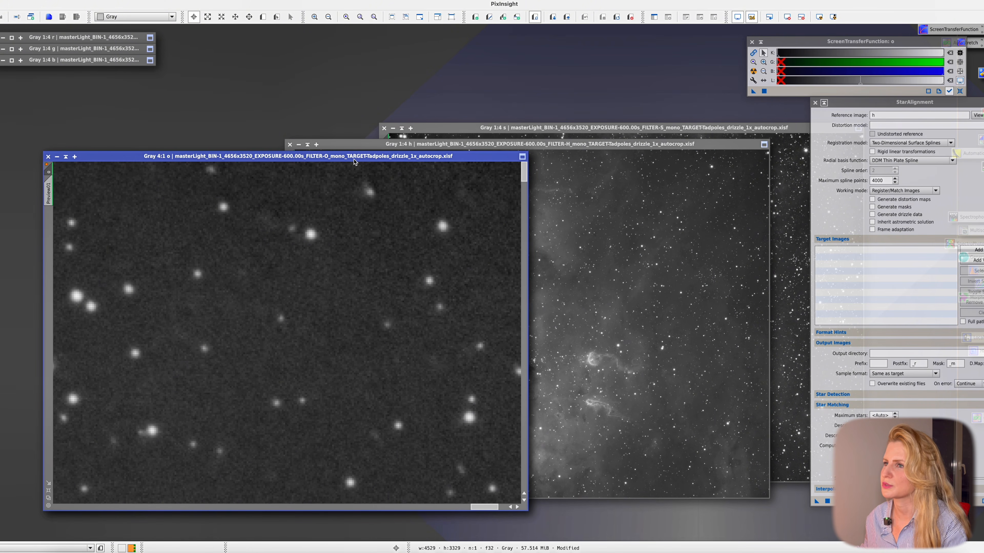
{"action": "left_click", "coordinate": [355, 162]}
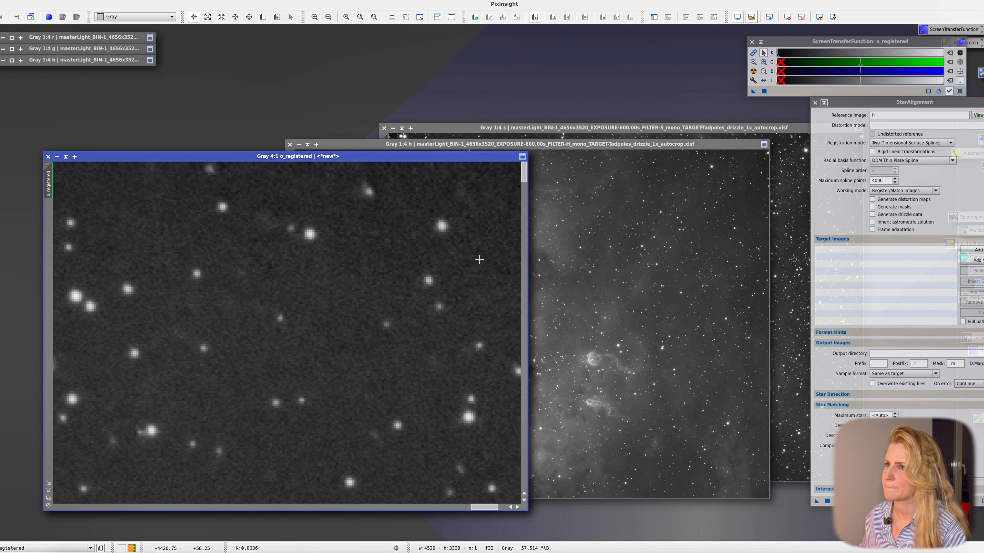
{"action": "key", "text": "ctrl+Page_Up"}
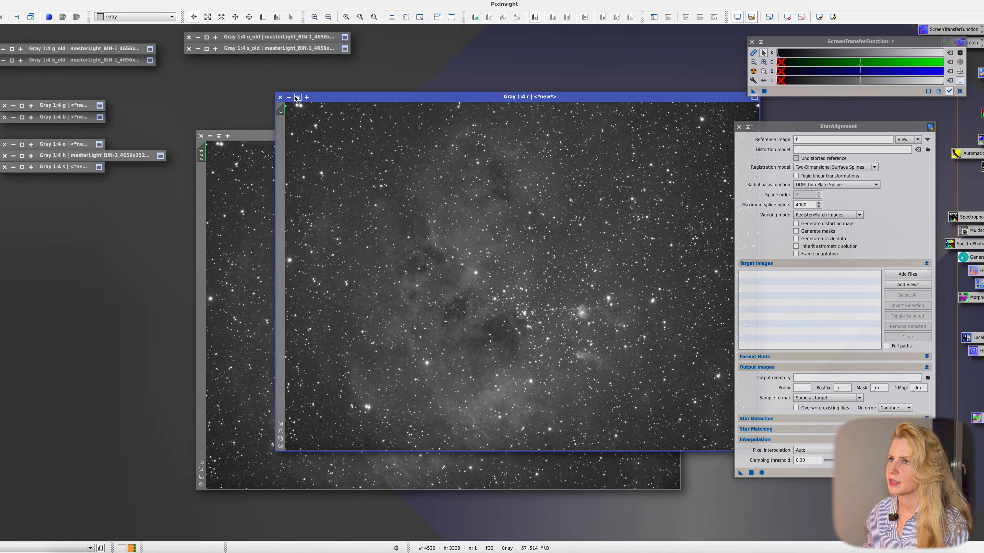
Step: Minimize the r and r_old images and combine r, g and b into an RGB image with ChannelCombination
{"action": "left_click", "coordinate": [297, 98]}
{"action": "left_click", "coordinate": [218, 135]}
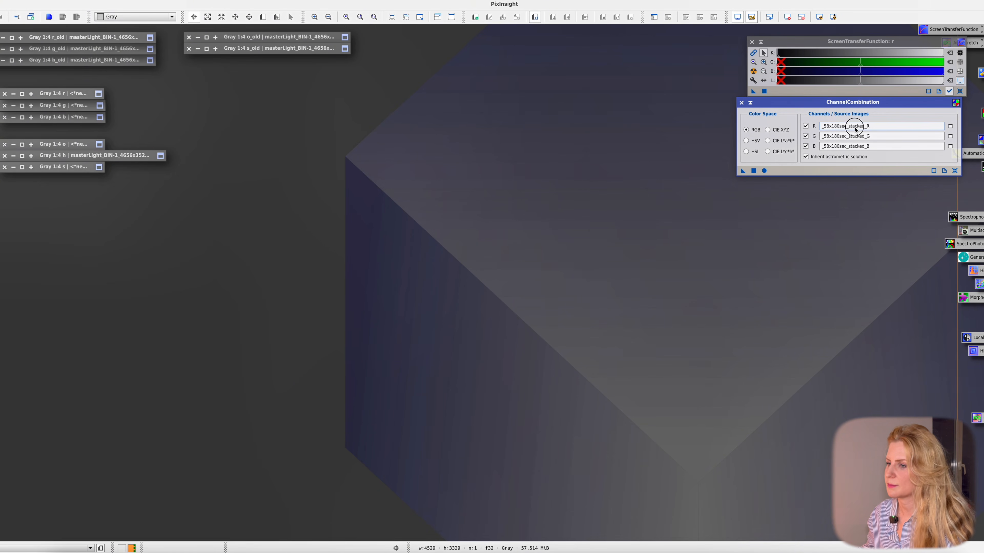
{"action": "double_click", "coordinate": [854, 126]}
{"action": "type", "text": "r"}
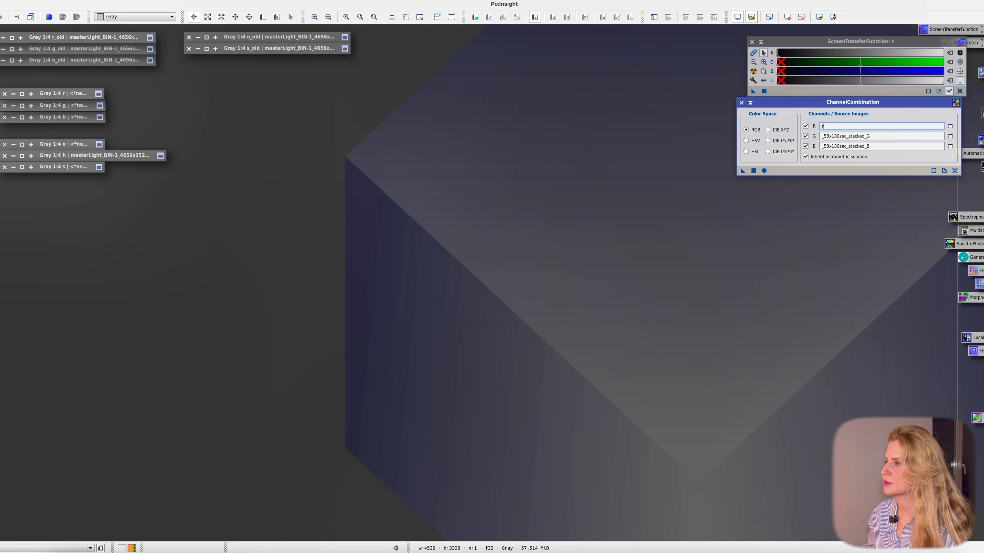
{"action": "key", "text": "Tab"}
{"action": "type", "text": "g"}
{"action": "key", "text": "Tab"}
{"action": "type", "text": "b"}
{"action": "left_click", "coordinate": [765, 171]}
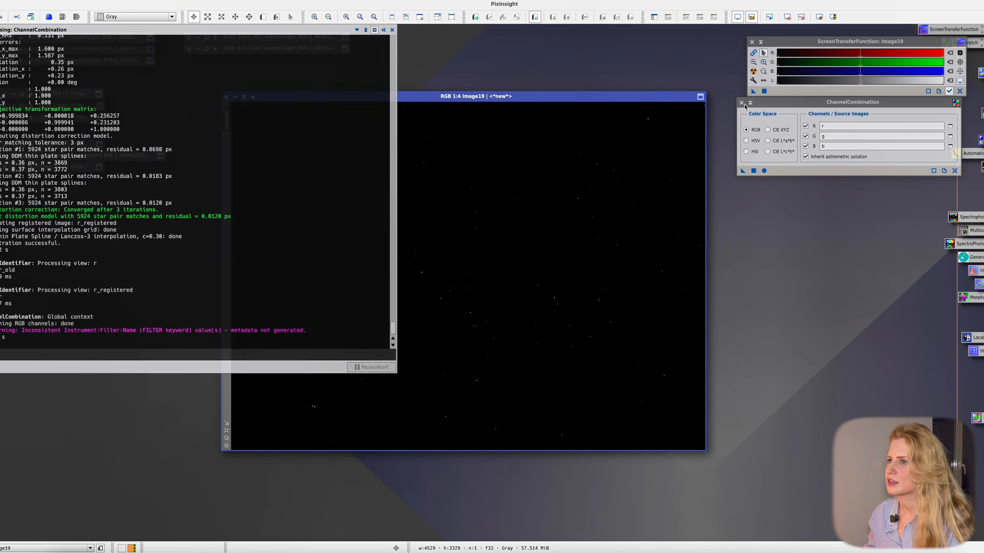
{"action": "left_click", "coordinate": [741, 103]}
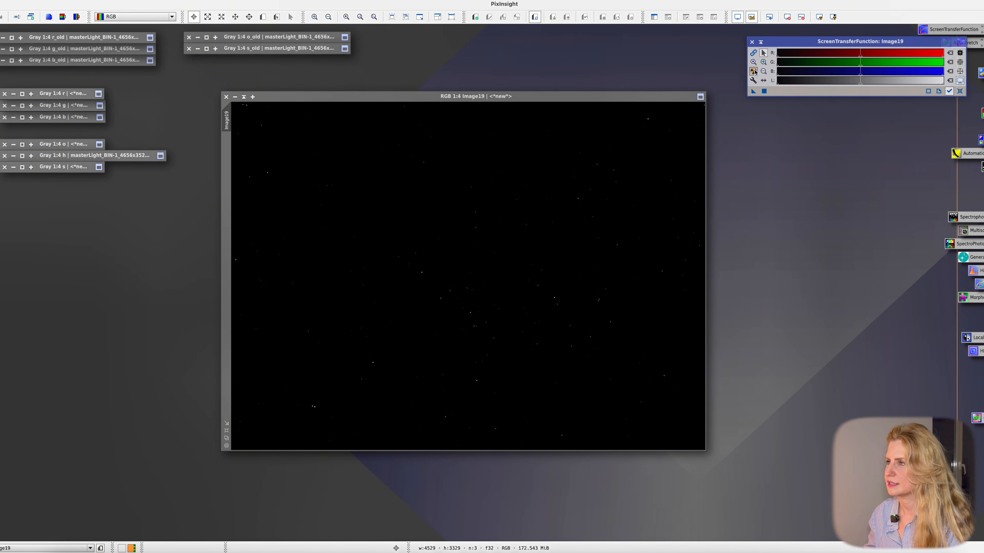
Step: Auto-stretch the combined RGB image, compare linked with unlinked channels, and keep the unlinked stretch
{"action": "left_click", "coordinate": [753, 71]}
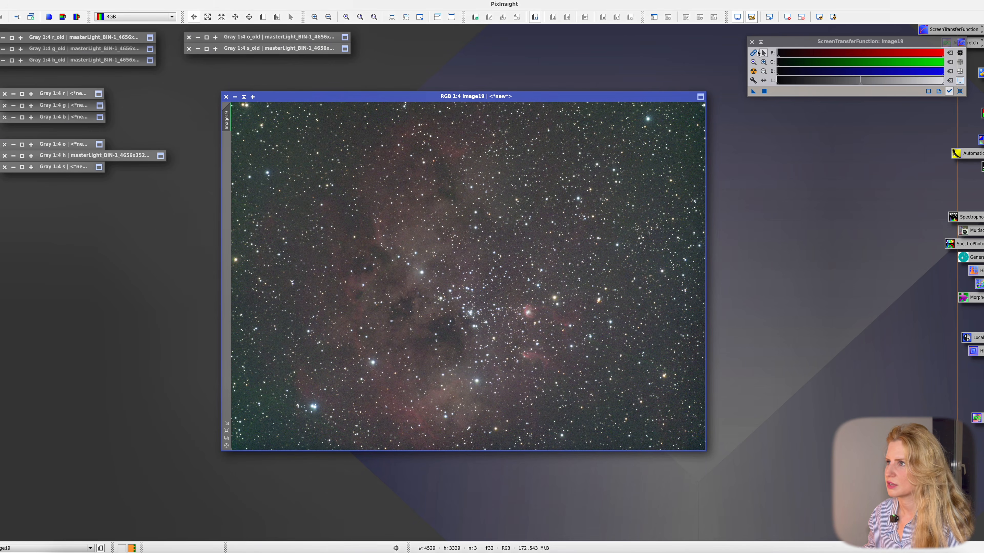
{"action": "left_click", "coordinate": [754, 53]}
{"action": "left_click", "coordinate": [754, 71]}
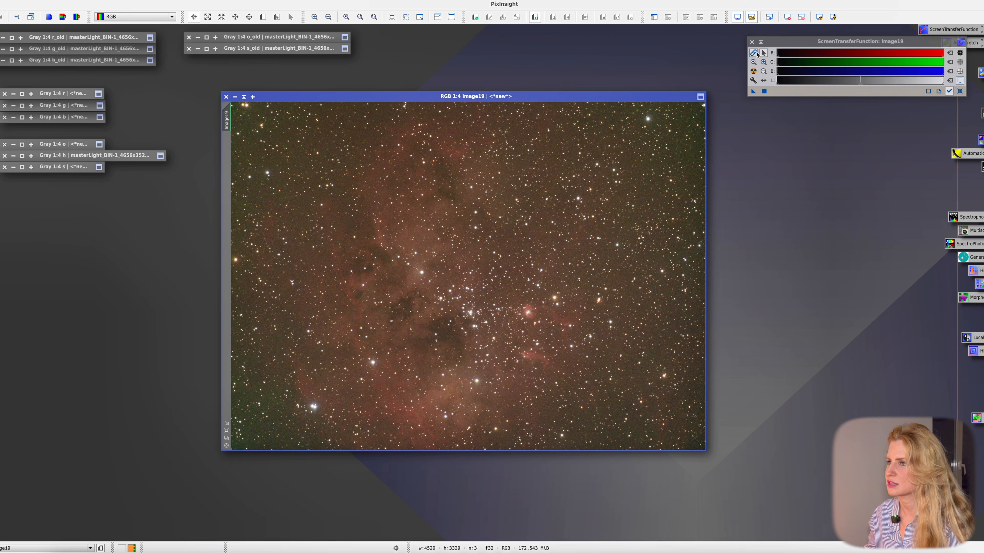
{"action": "left_click", "coordinate": [755, 53]}
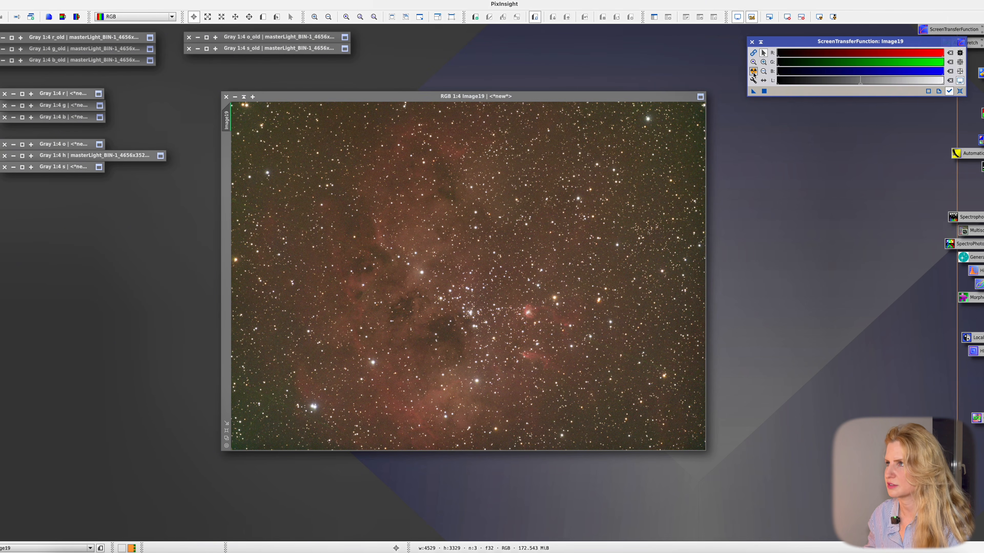
{"action": "left_click", "coordinate": [753, 72]}
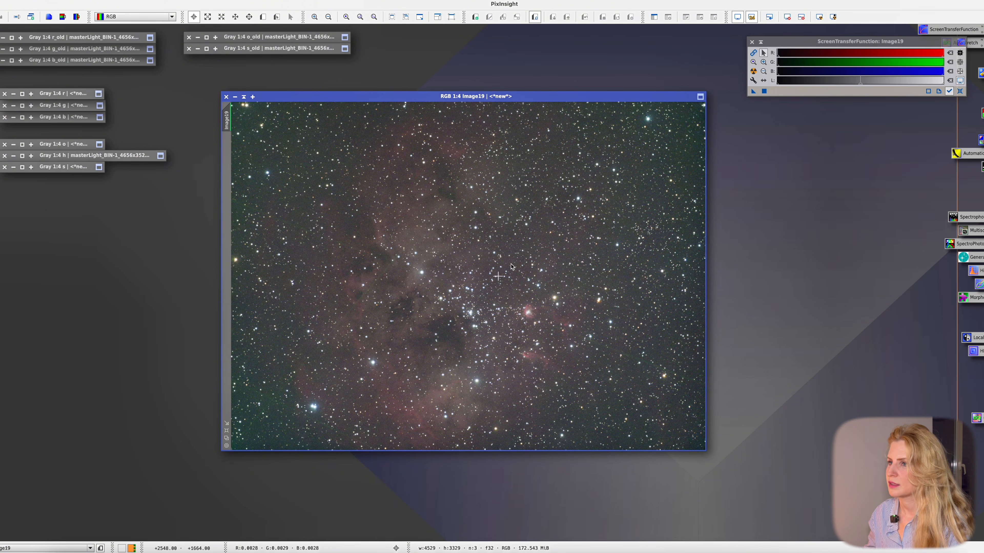
Step: Set the SpectrophotometricColorCalibration filters to ZWO R, ZWO G and ZWO B and try the calibration on the combined RGB image
{"action": "double_click", "coordinate": [969, 243]}
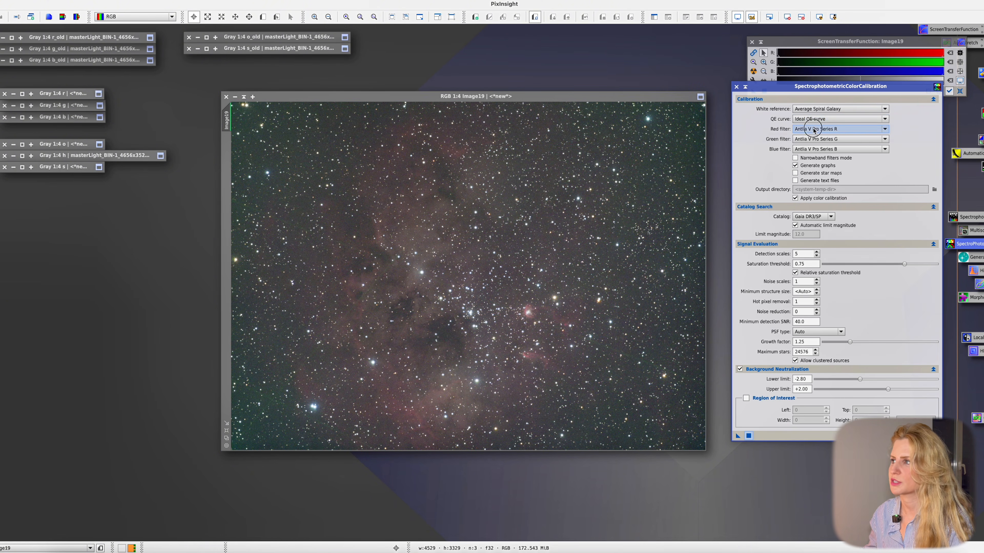
{"action": "left_click", "coordinate": [813, 129]}
{"action": "scroll", "coordinate": [824, 219], "scroll_direction": "down", "scroll_amount": 10}
{"action": "scroll", "coordinate": [824, 219], "scroll_direction": "down", "scroll_amount": 5}
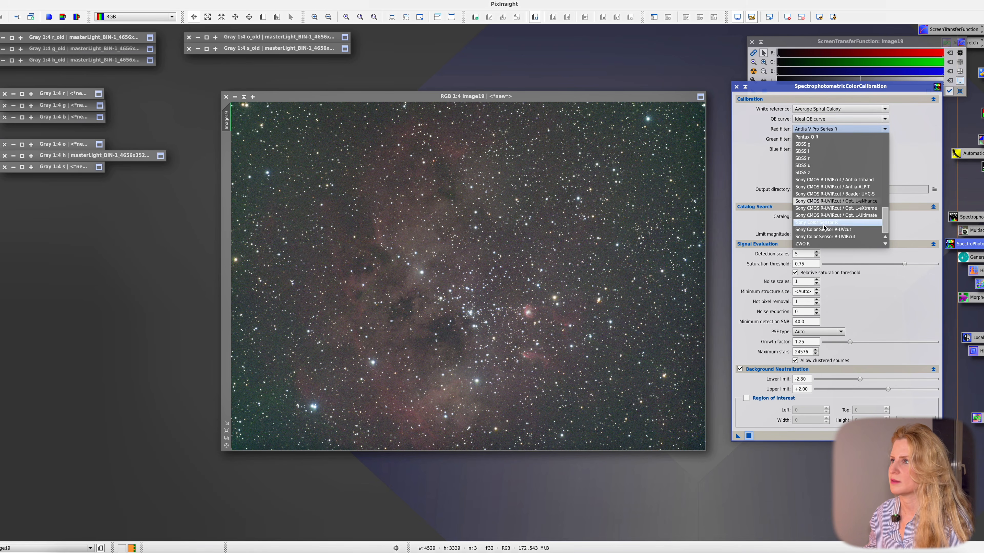
{"action": "left_click", "coordinate": [817, 244]}
{"action": "left_click", "coordinate": [822, 136]}
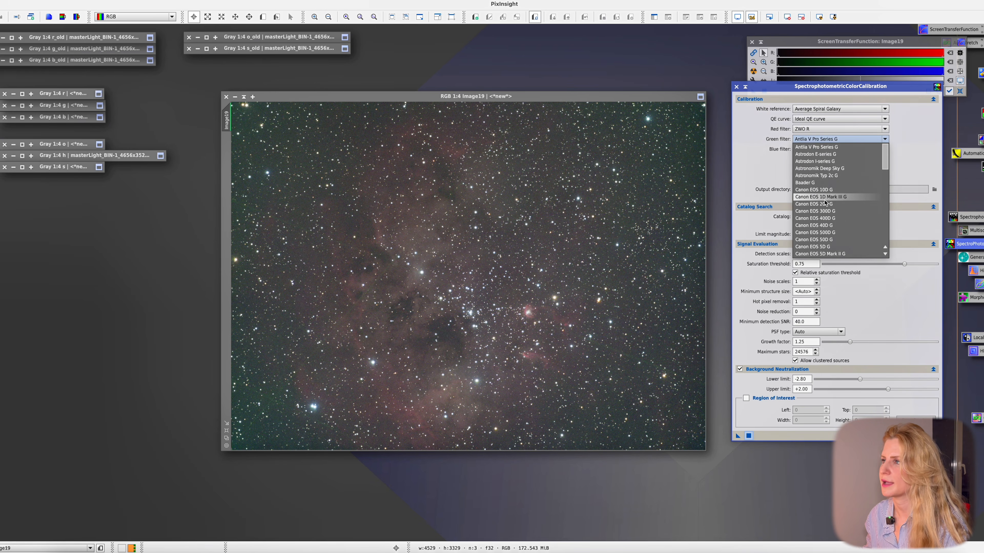
{"action": "scroll", "coordinate": [823, 217], "scroll_direction": "down", "scroll_amount": 8}
{"action": "left_click", "coordinate": [822, 254]}
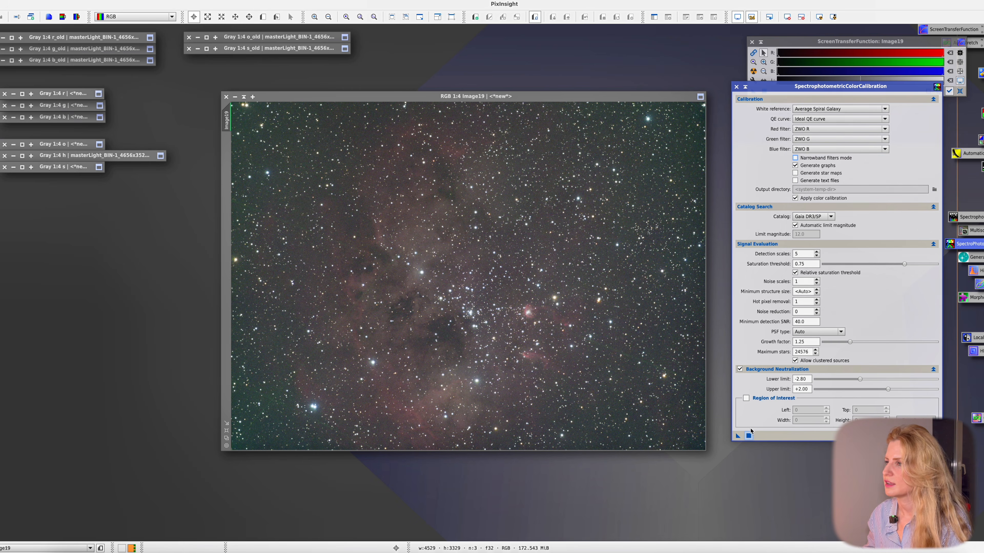
{"action": "left_click_drag", "start_coordinate": [738, 436], "coordinate": [572, 333]}
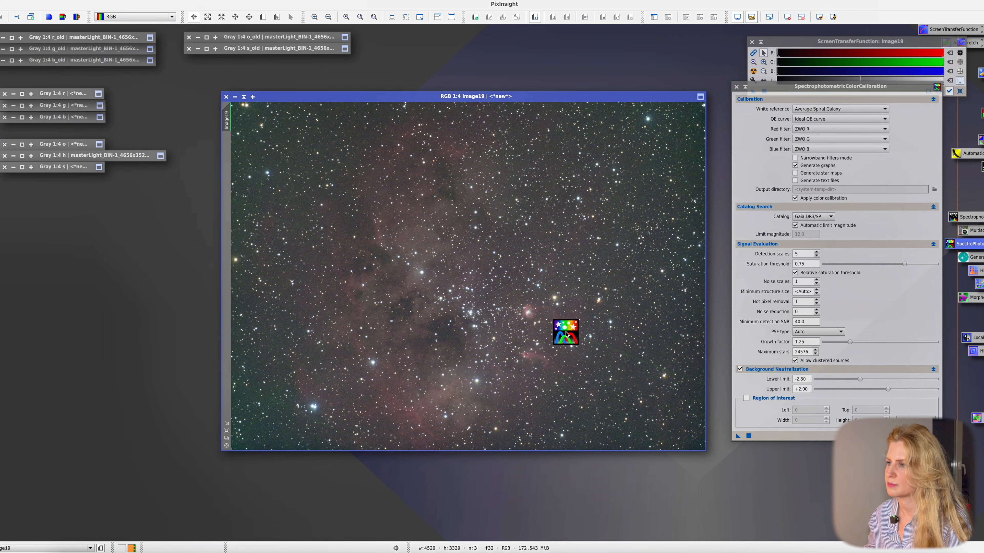
{"action": "left_click_drag", "start_coordinate": [128, 310], "coordinate": [194, 318]}
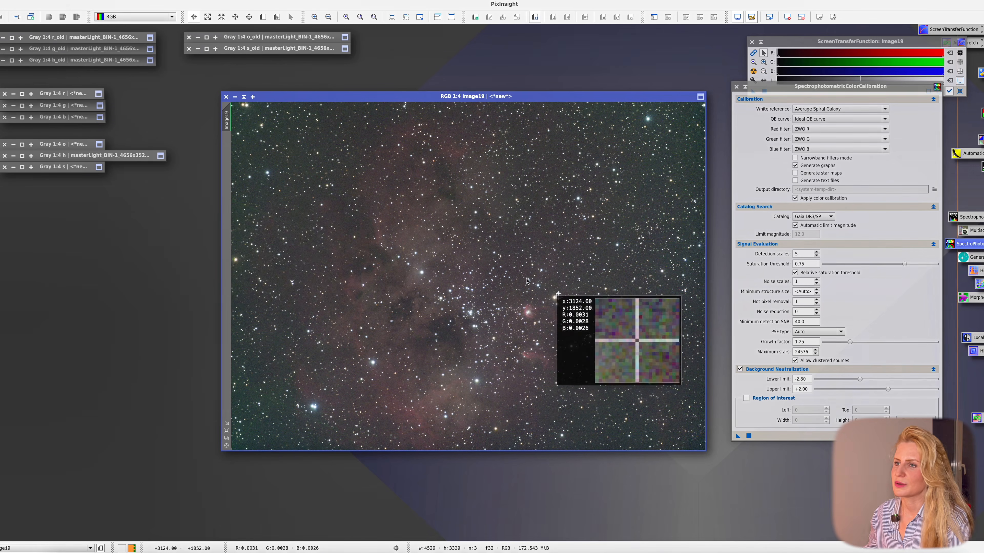
Step: Restore the h image beside the combined RGB image and copy the astrometric solution from h to it
{"action": "double_click", "coordinate": [62, 159]}
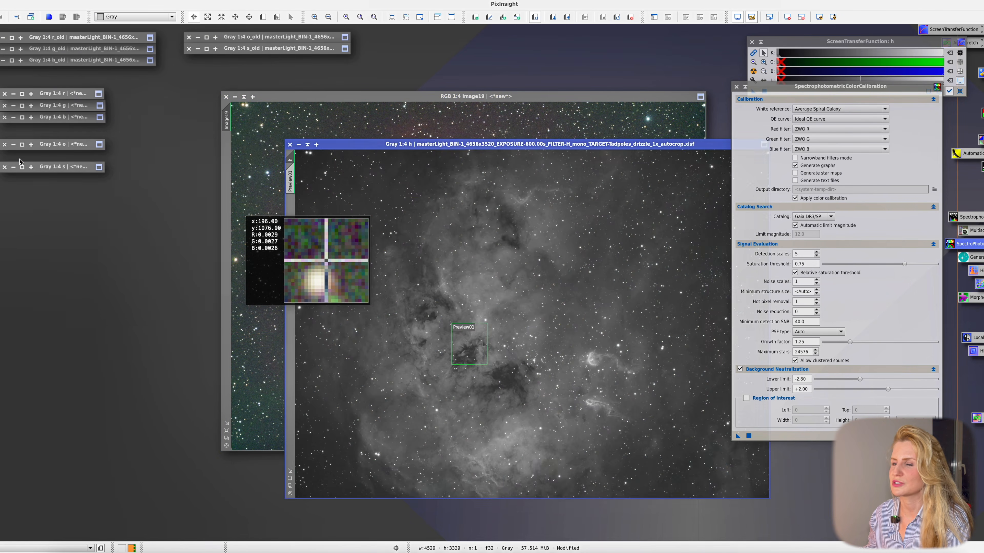
{"action": "left_click", "coordinate": [390, 150]}
{"action": "mouse_move", "coordinate": [390, 150]}
{"action": "left_mouse_down"}
{"action": "mouse_move", "coordinate": [453, 174]}
{"action": "mouse_move", "coordinate": [612, 436]}
{"action": "left_mouse_up"}
{"action": "left_click", "coordinate": [593, 469]}
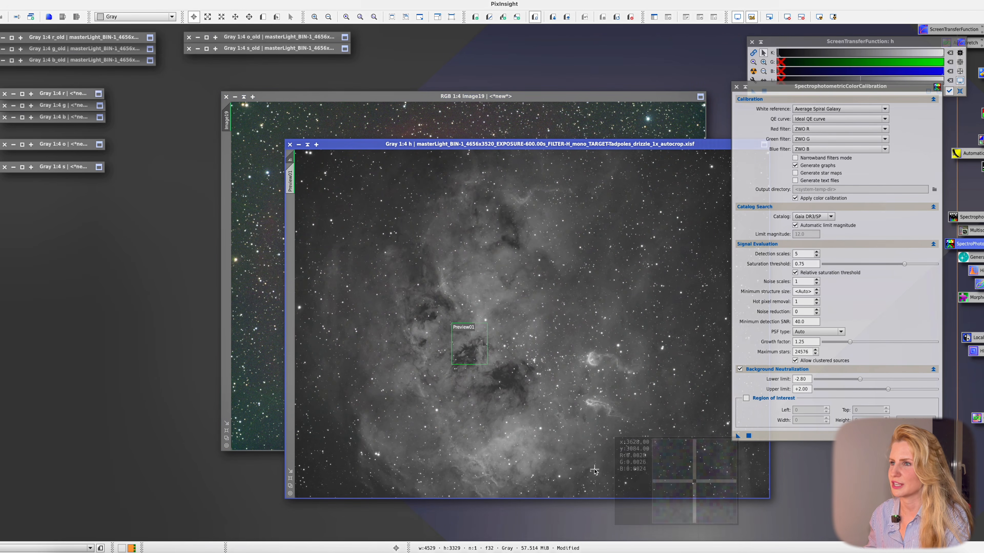
{"action": "left_click_drag", "start_coordinate": [539, 145], "coordinate": [594, 99]}
{"action": "left_click_drag", "start_coordinate": [332, 118], "coordinate": [542, 148]}
{"action": "left_click", "coordinate": [723, 157]}
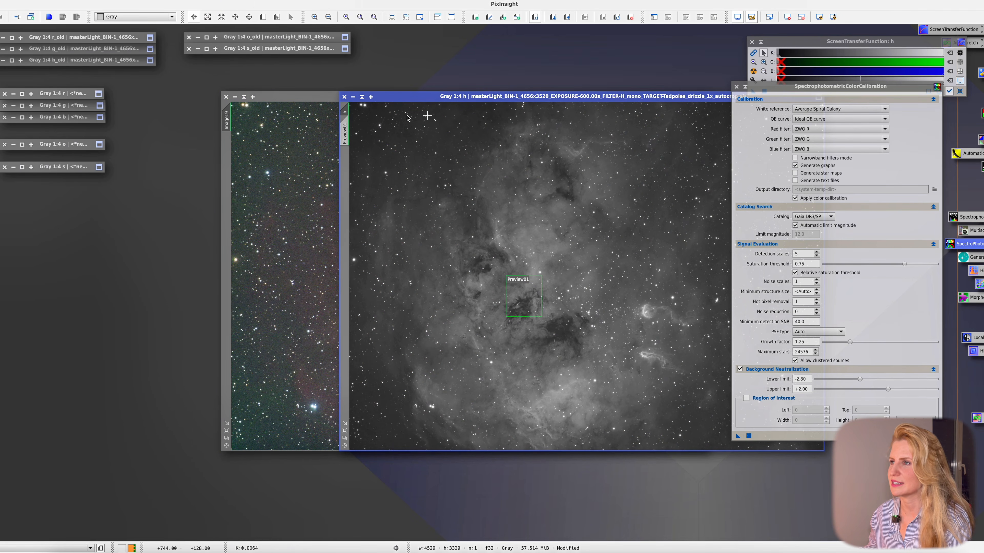
{"action": "left_click", "coordinate": [345, 112]}
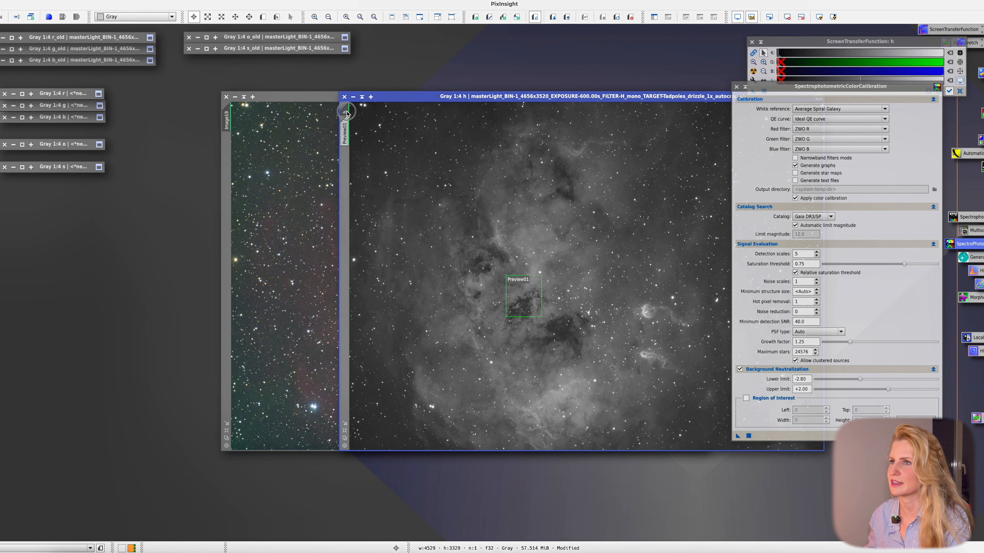
{"action": "left_click_drag", "start_coordinate": [346, 112], "coordinate": [229, 119]}
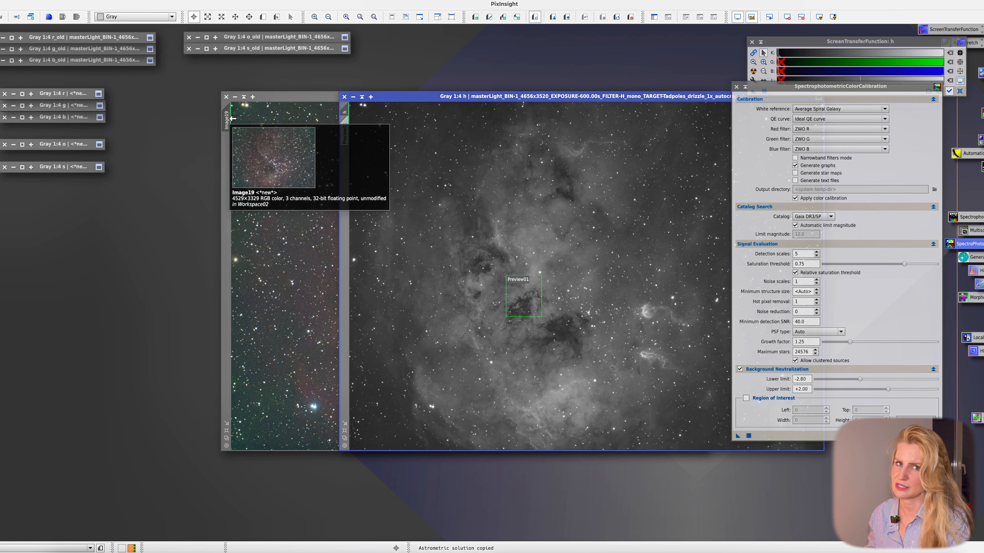
Step: Rename the combined RGB image as rgb
{"action": "left_click", "coordinate": [230, 119]}
{"action": "double_click", "coordinate": [227, 121]}
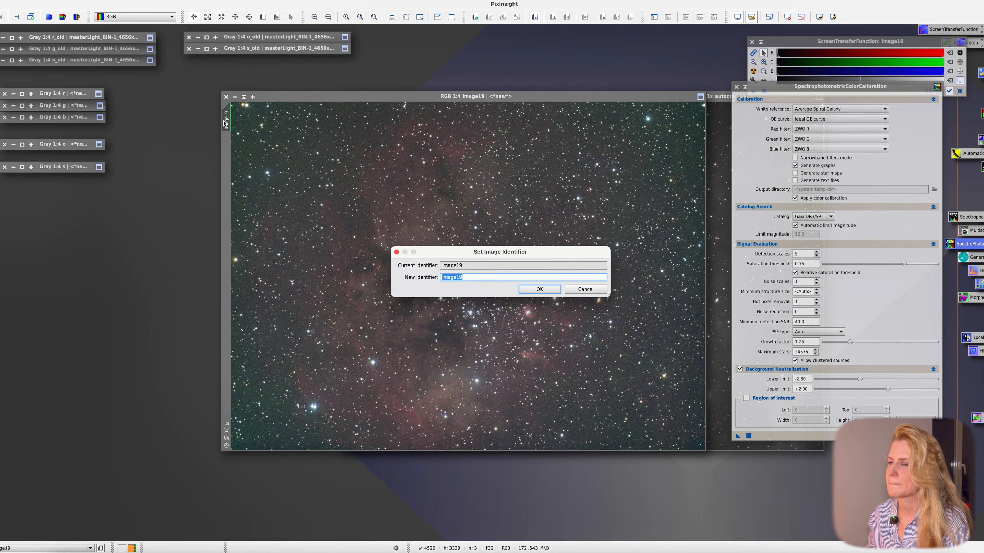
{"action": "type", "text": "rgb"}
{"action": "key", "text": "Return"}
Step: Apply SpectrophotometricColorCalibration with the ZWO filter settings to the rgb image
{"action": "left_click", "coordinate": [714, 266]}
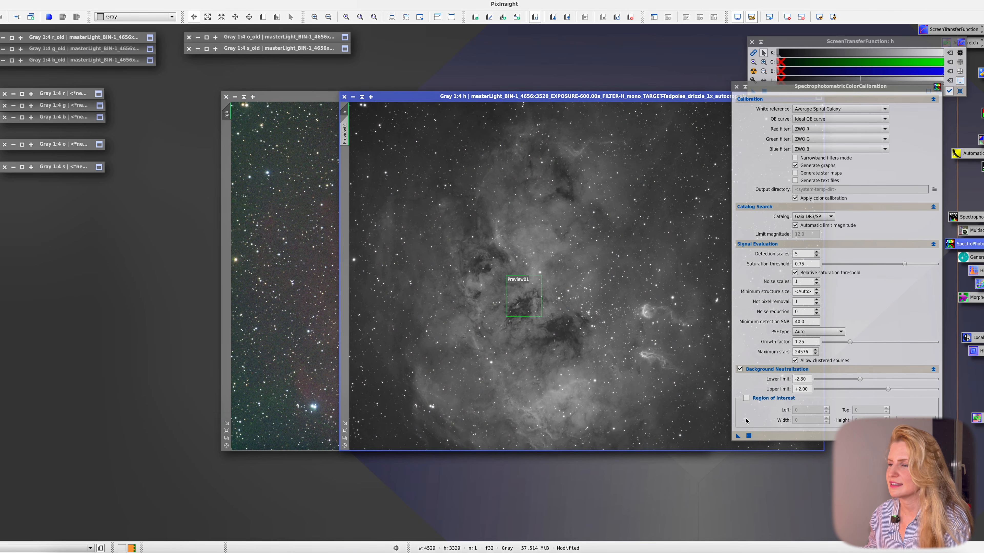
{"action": "left_click", "coordinate": [295, 310]}
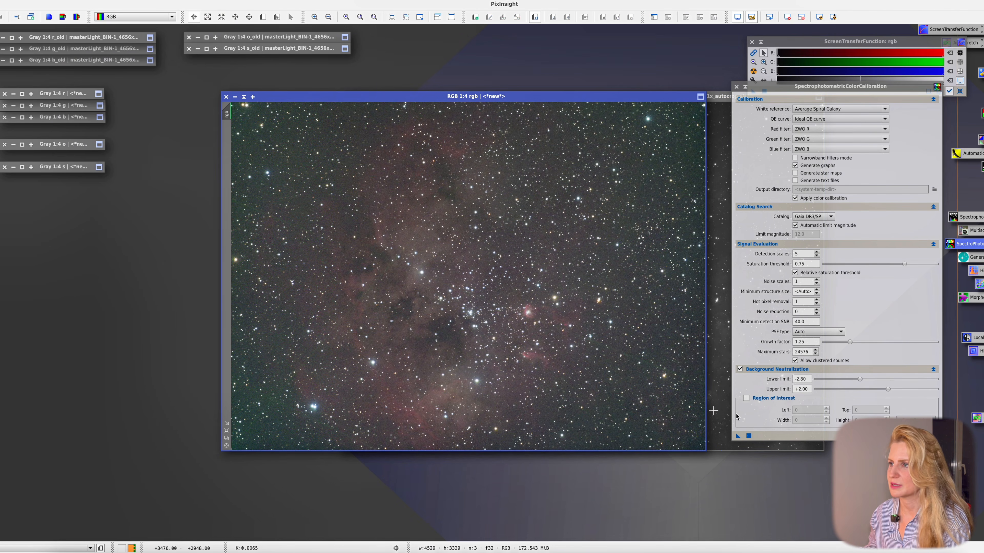
{"action": "left_click_drag", "start_coordinate": [737, 436], "coordinate": [584, 388]}
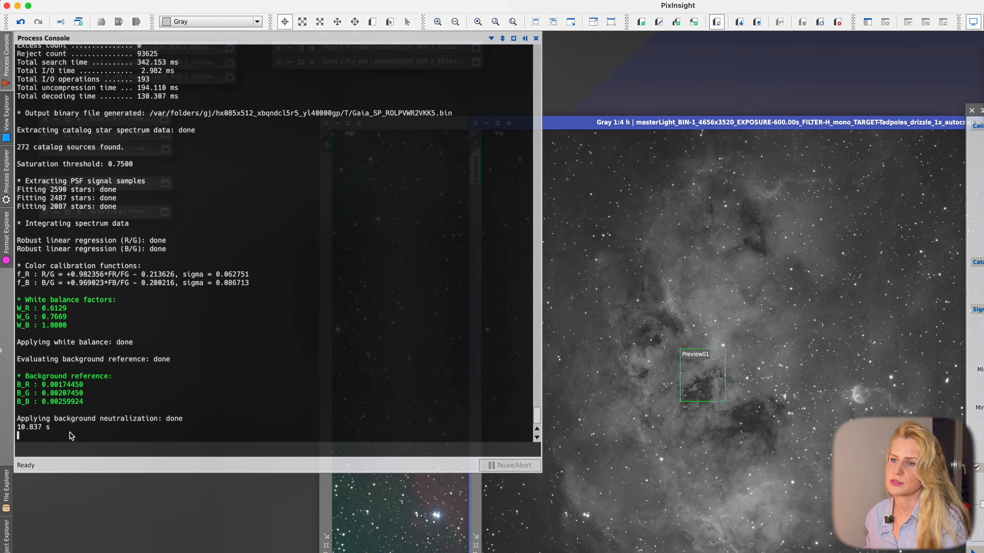
Step: Copy the astrometric solution from h to rgb with the console command "cpast rgb", and return to the rgb image
{"action": "left_click", "coordinate": [69, 441]}
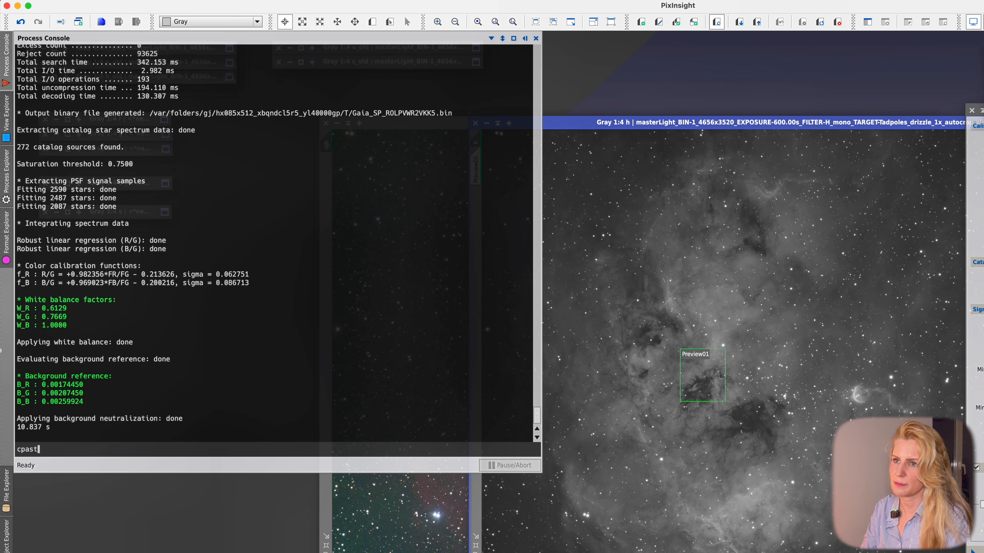
{"action": "type", "text": "gb"}
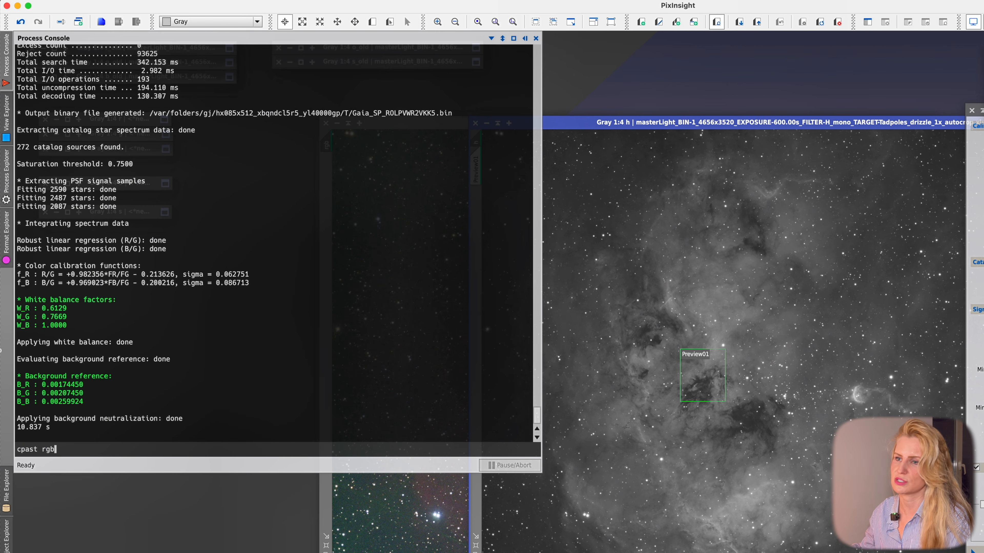
{"action": "key", "text": "Return"}
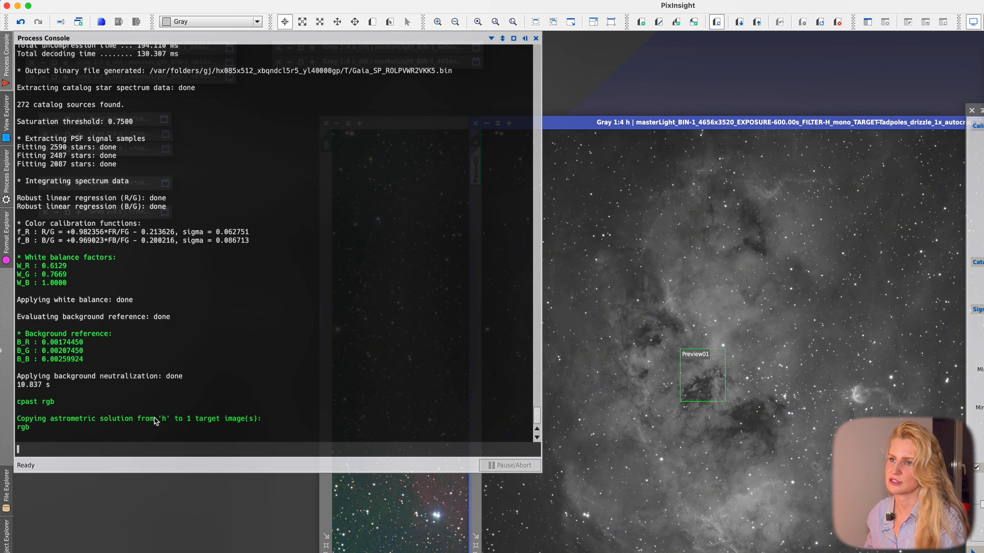
{"action": "left_click_drag", "start_coordinate": [155, 419], "coordinate": [264, 422]}
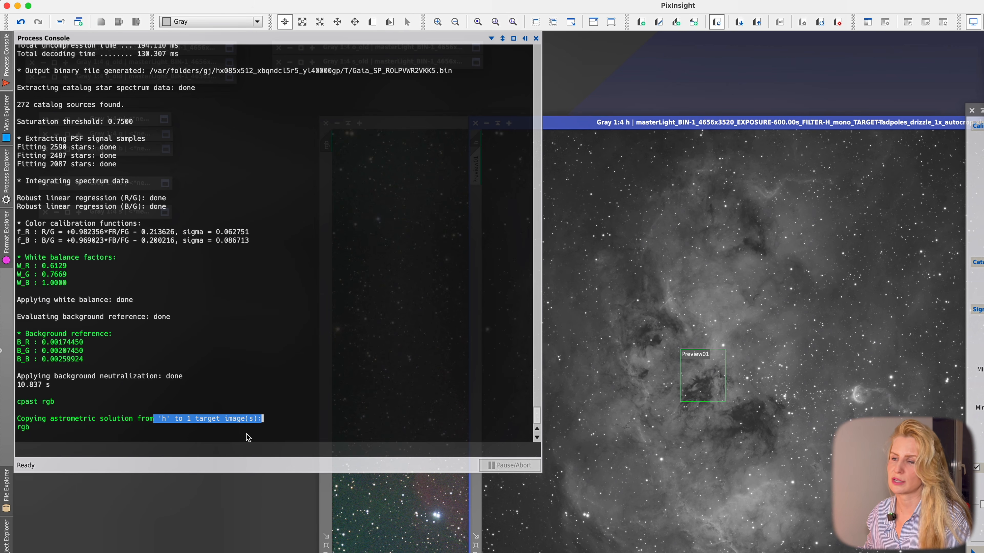
{"action": "left_click", "coordinate": [239, 450]}
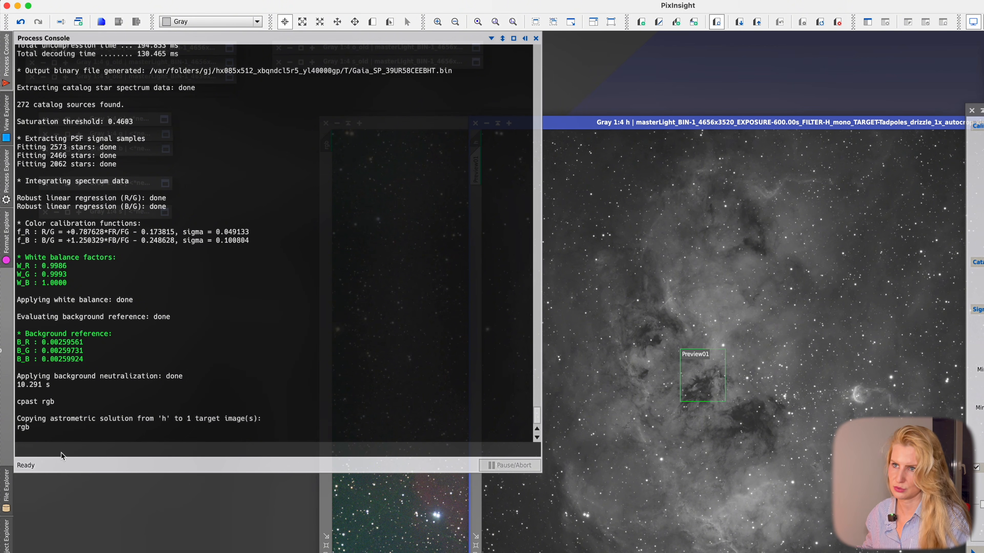
{"action": "left_click", "coordinate": [379, 515]}
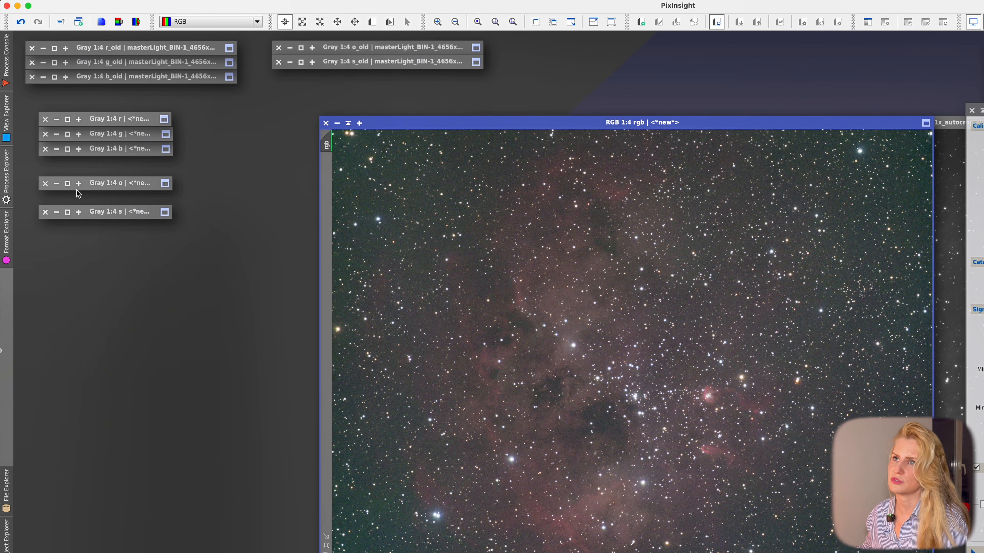
Step: Copy the astrometric solution to rgb from an explicitly named source with the console command "cpast rgb --source=h"
{"action": "left_click", "coordinate": [8, 79]}
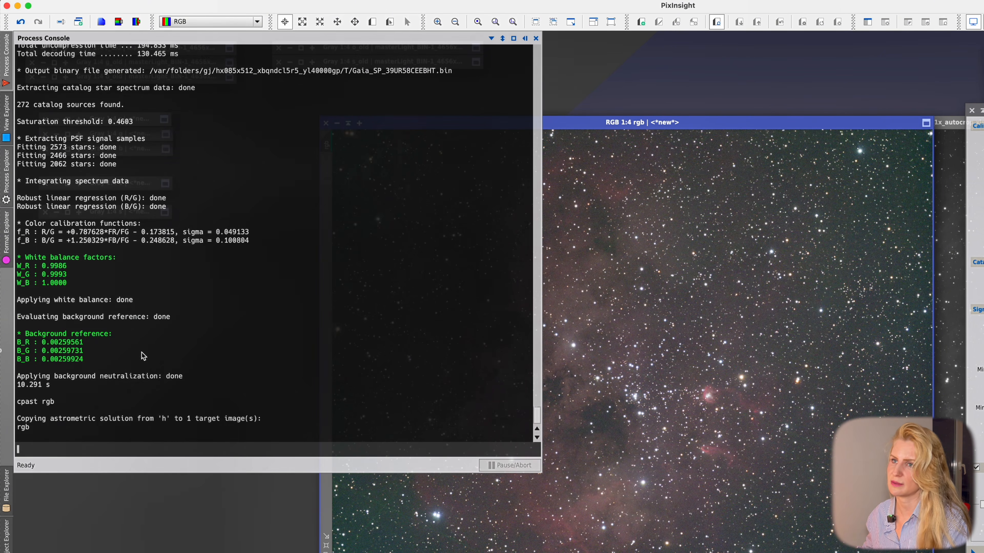
{"action": "type", "text": "cpas"}
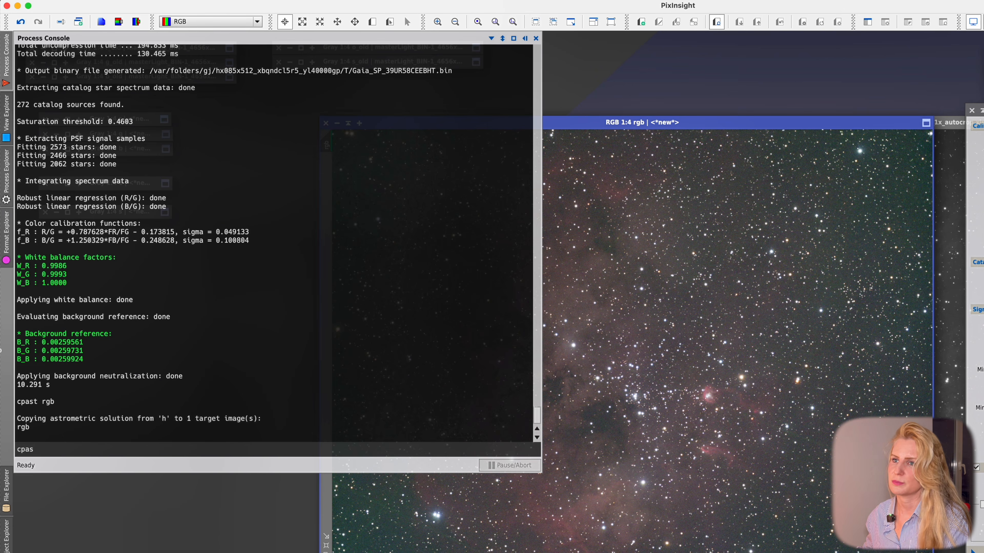
{"action": "type", "text": "t rgb "}
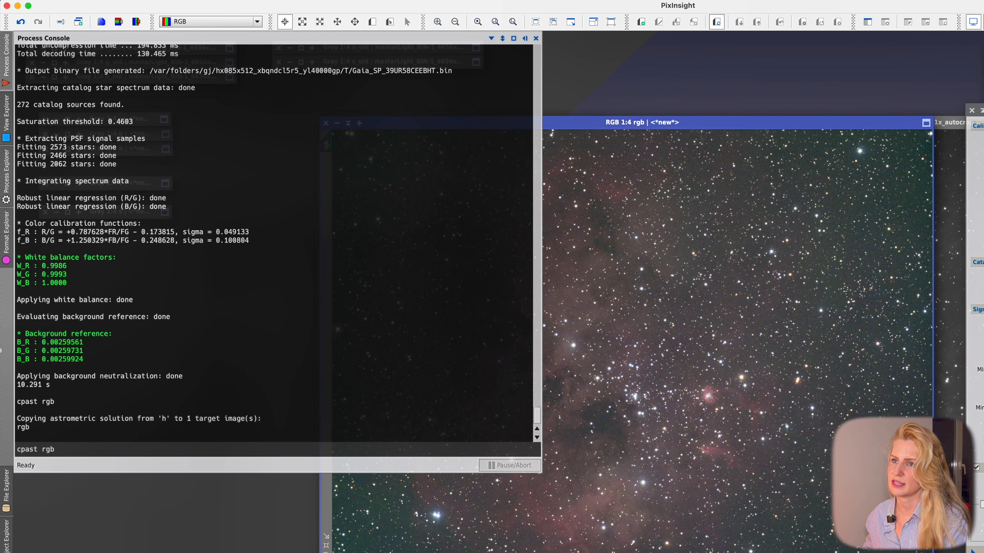
{"action": "type", "text": "--source=h"}
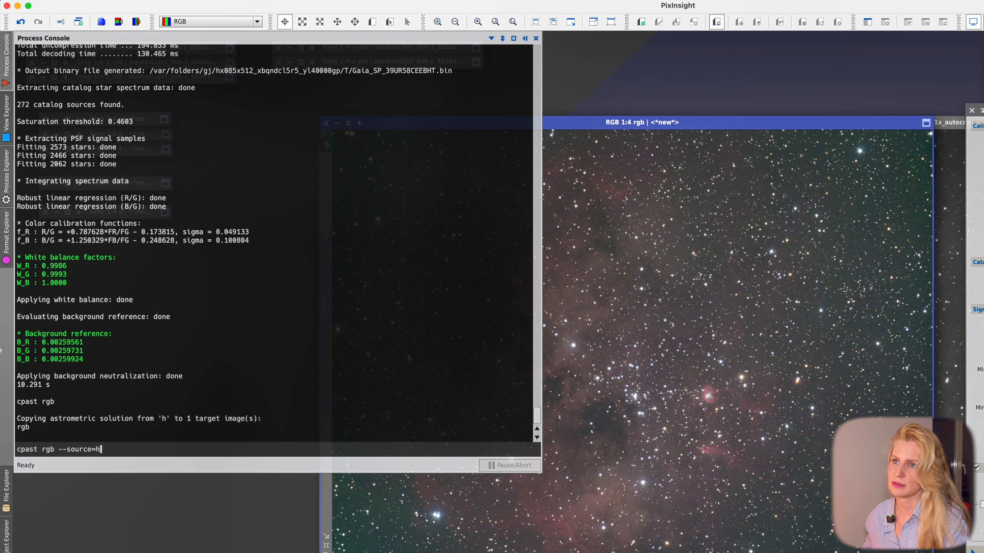
{"action": "key", "text": "Return"}
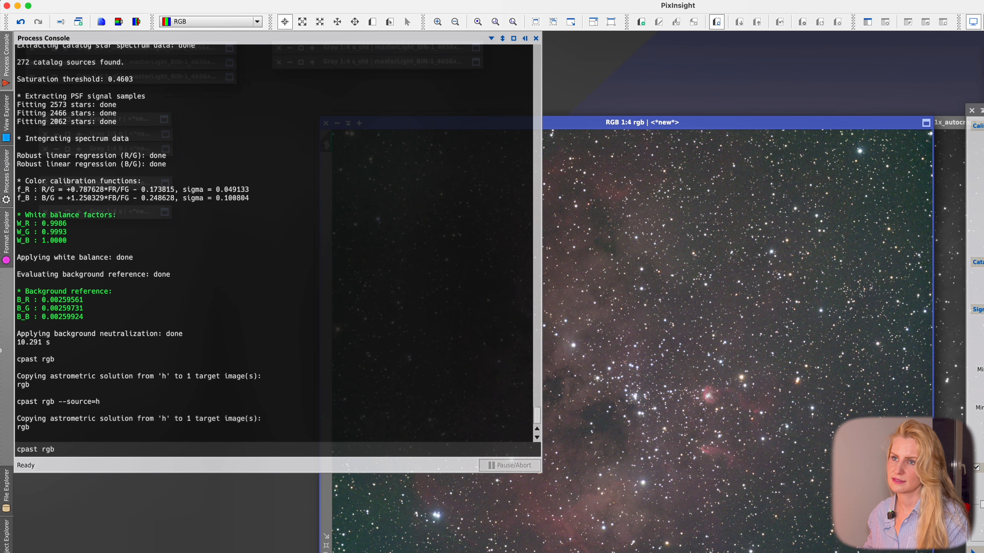
Step: Copy the astrometric solution from h to several images at once with the console command "cpast rgb s o r g b --source=h"
{"action": "type", "text": "cpast rgb s"}
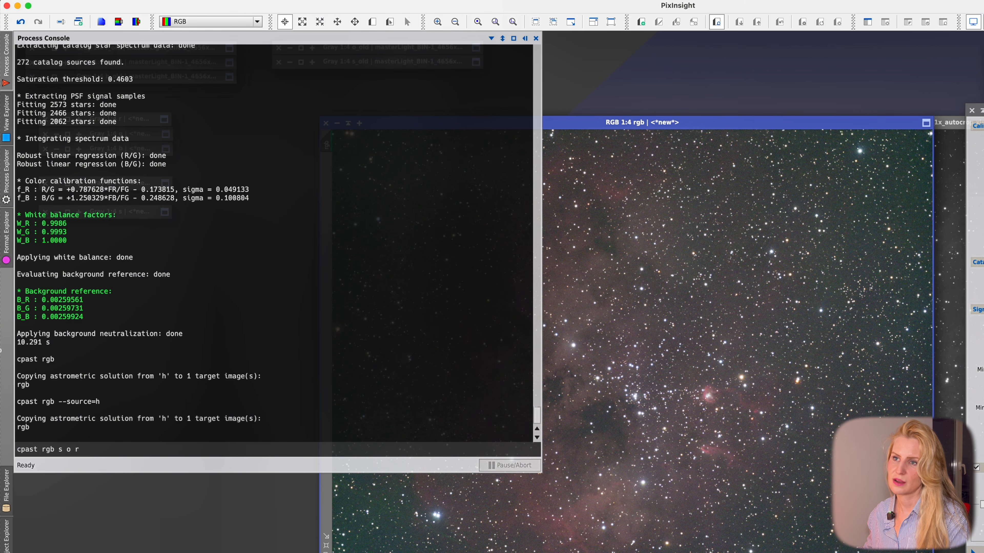
{"action": "type", "text": "o r g b"}
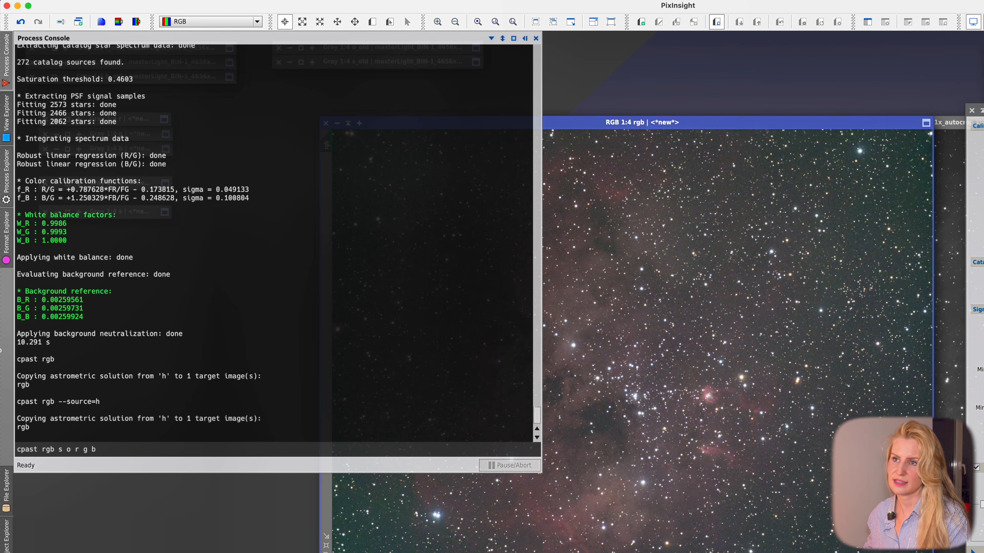
{"action": "type", "text": " --source=h"}
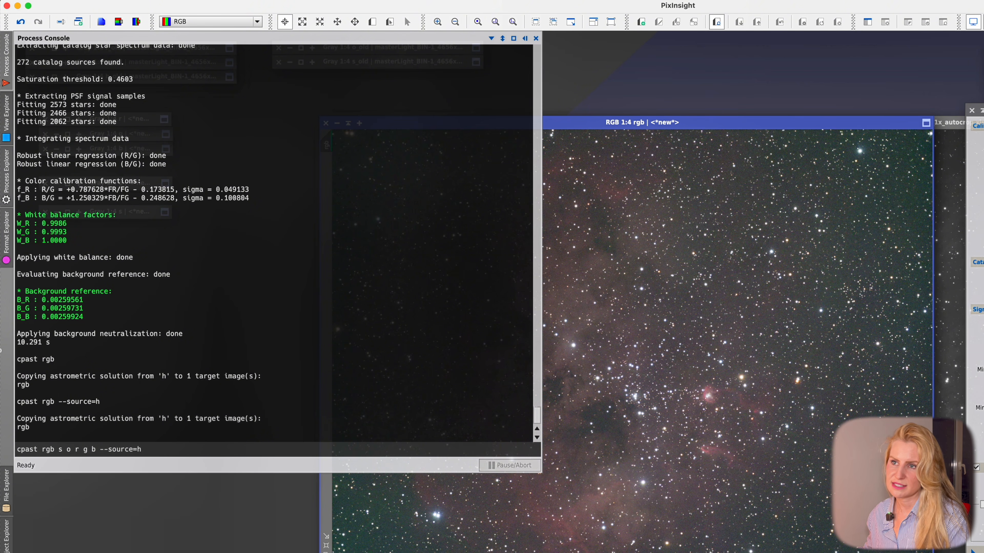
{"action": "key", "text": "Return"}
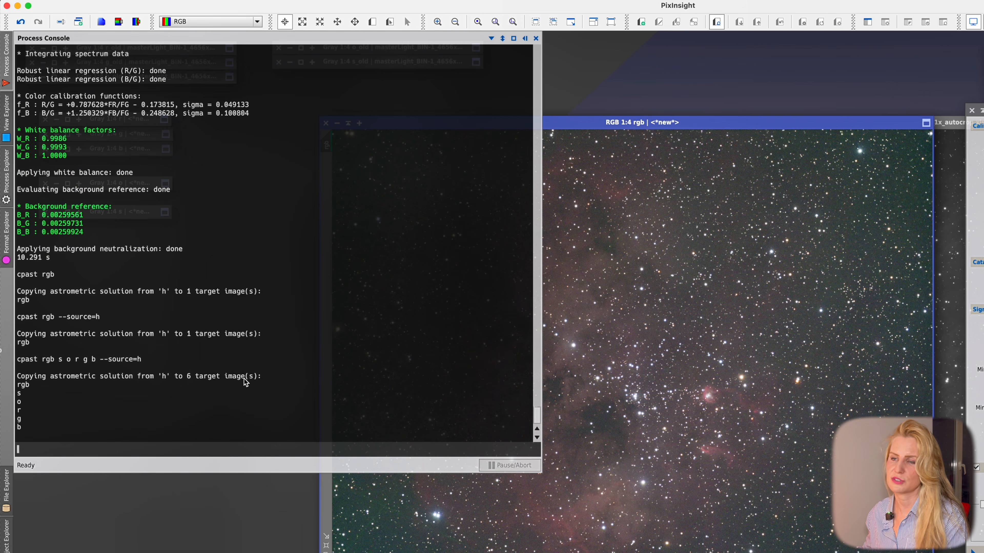
{"action": "left_click_drag", "start_coordinate": [252, 379], "coordinate": [175, 378]}
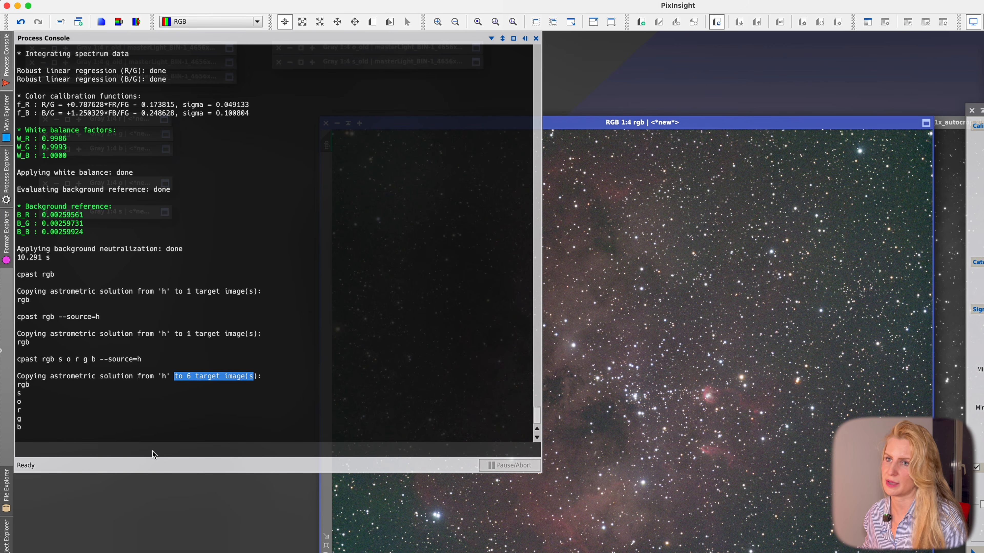
Step: Write the wildcard command "cpast * --source=h" in the console without running it, and hide the console
{"action": "type", "text": "cpast"}
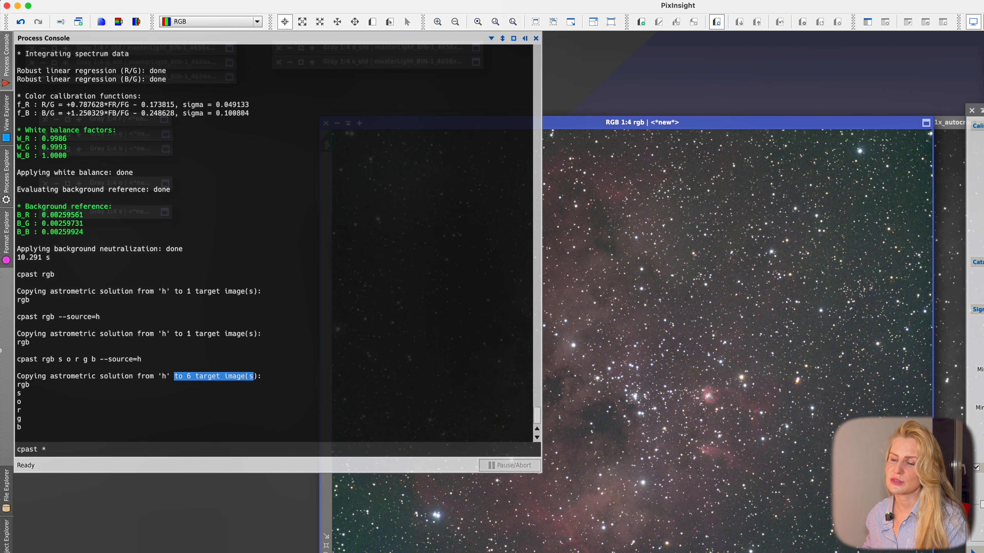
{"action": "type", "text": " * sour"}
{"action": "key", "text": "BackSpace"}
{"action": "key", "text": "BackSpace"}
{"action": "key", "text": "BackSpace"}
{"action": "key", "text": "BackSpace"}
{"action": "key", "text": "BackSpace"}
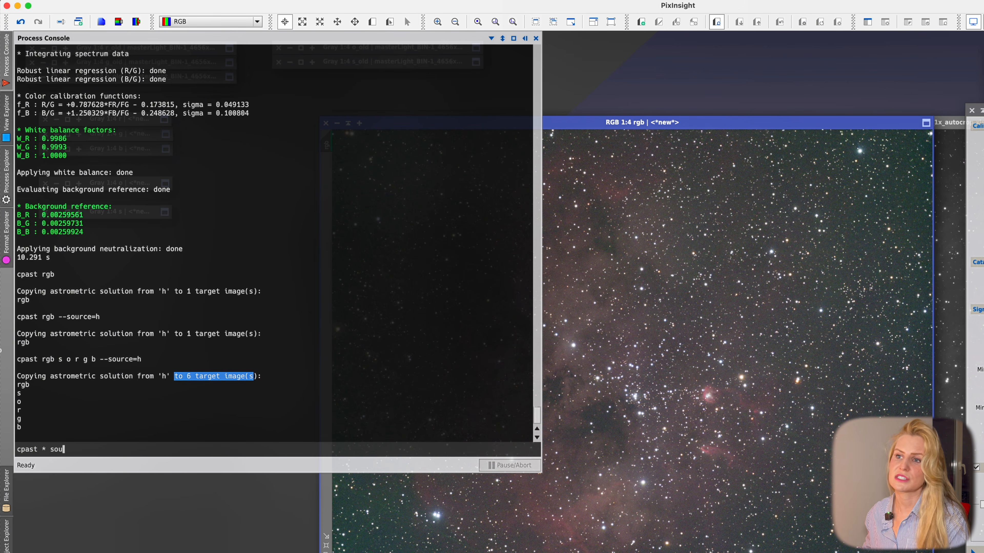
{"action": "type", "text": "--source=h"}
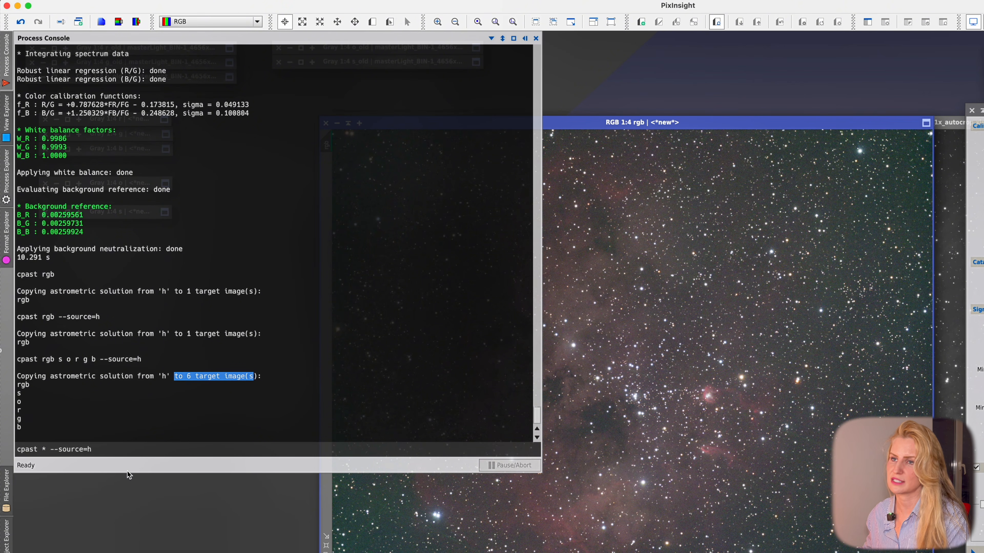
{"action": "double_click", "coordinate": [44, 449]}
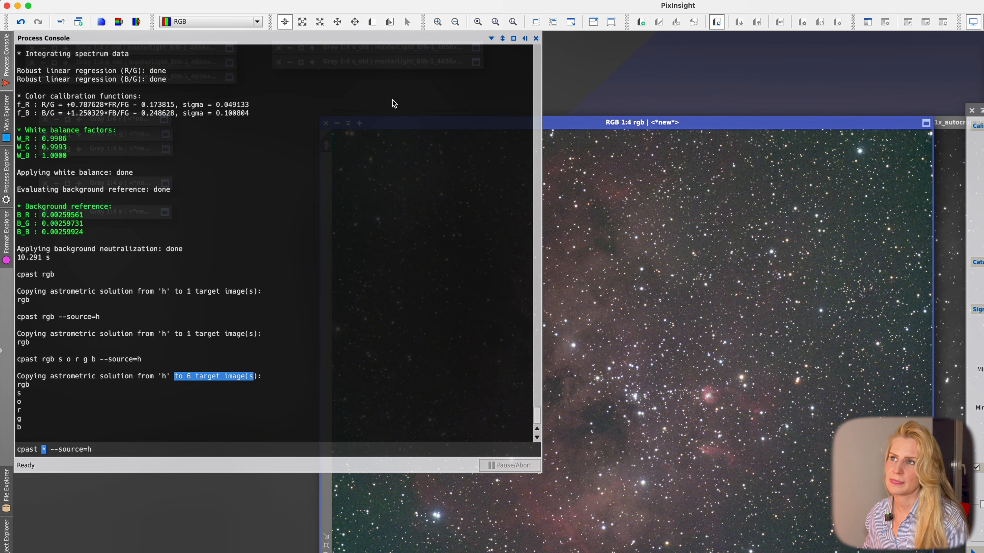
{"action": "left_click", "coordinate": [525, 39]}
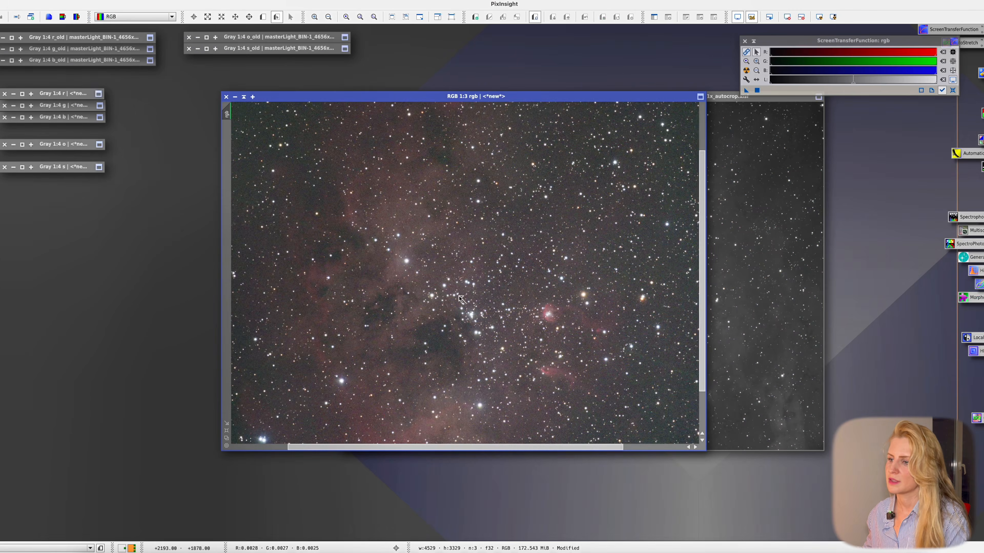
Step: Minimise the rgb and h images to clear the workspace
{"action": "scroll", "coordinate": [623, 379], "scroll_direction": "up", "scroll_amount": 3}
{"action": "scroll", "coordinate": [461, 299], "scroll_direction": "down", "scroll_amount": 3}
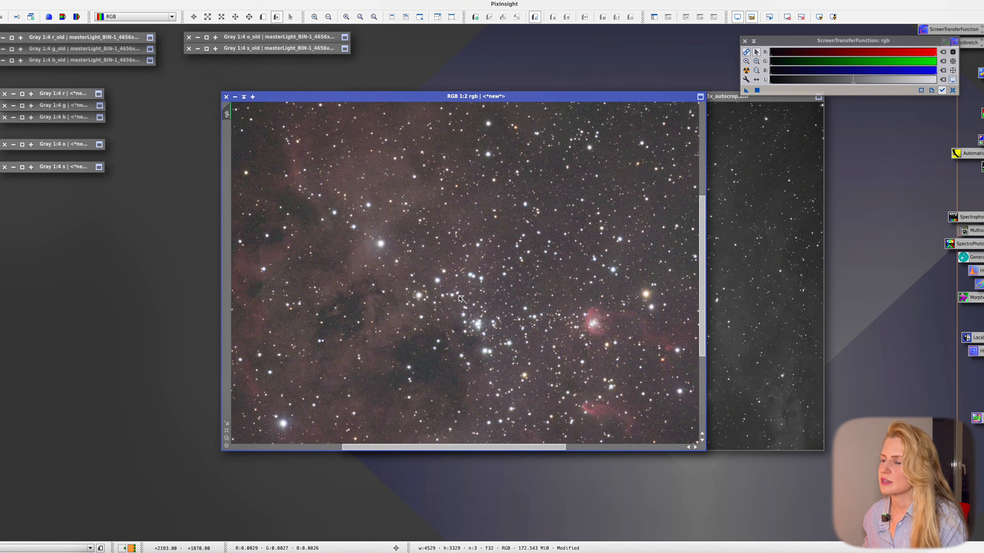
{"action": "left_click", "coordinate": [234, 97]}
{"action": "left_click", "coordinate": [353, 97]}
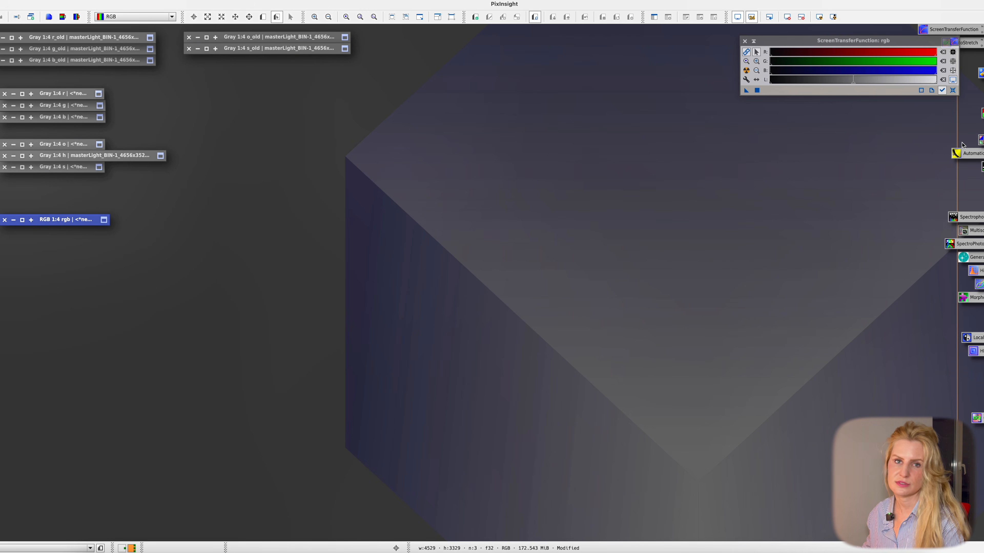
Step: Create a new RGB image with ChannelCombination, using s for red, h for green and o for blue after resetting the process
{"action": "double_click", "coordinate": [980, 142]}
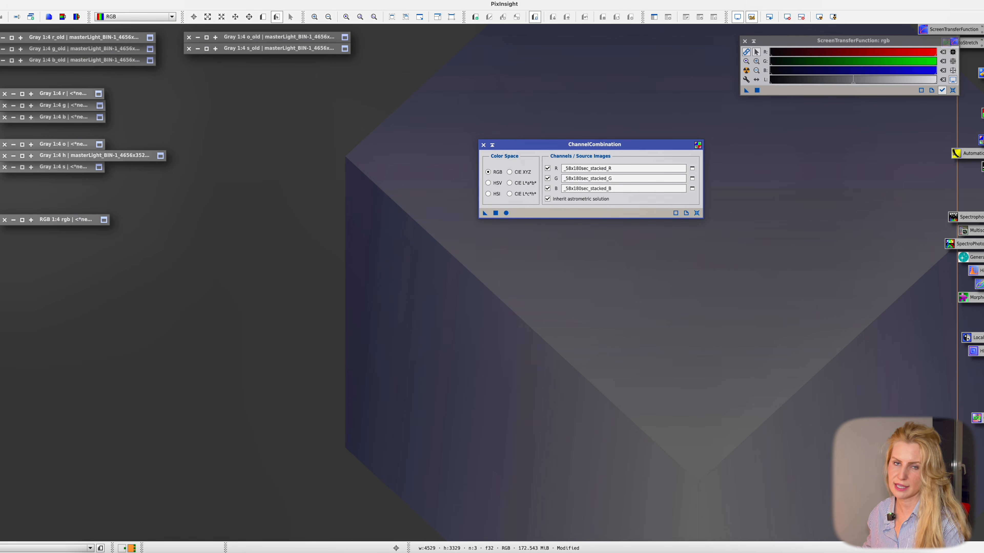
{"action": "left_click", "coordinate": [697, 215]}
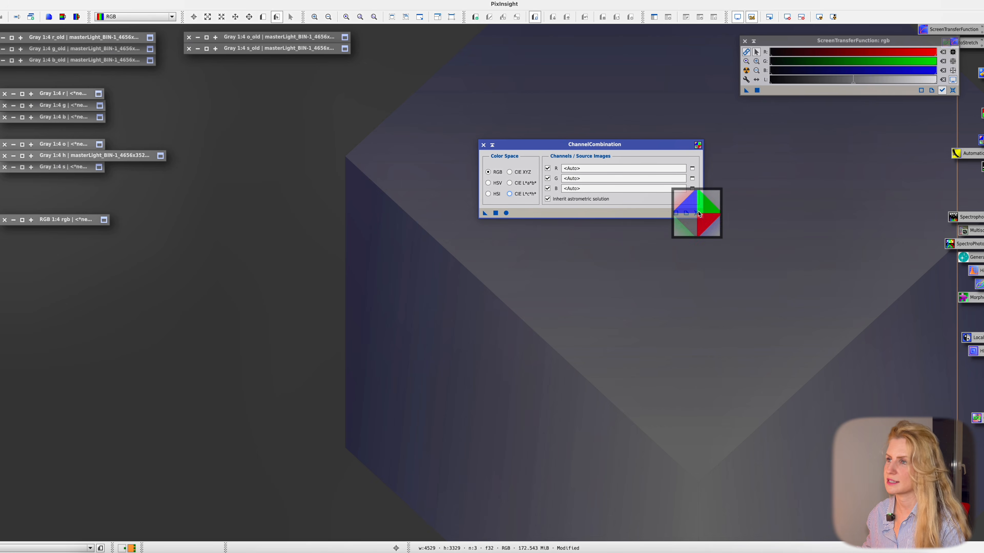
{"action": "left_click", "coordinate": [592, 169]}
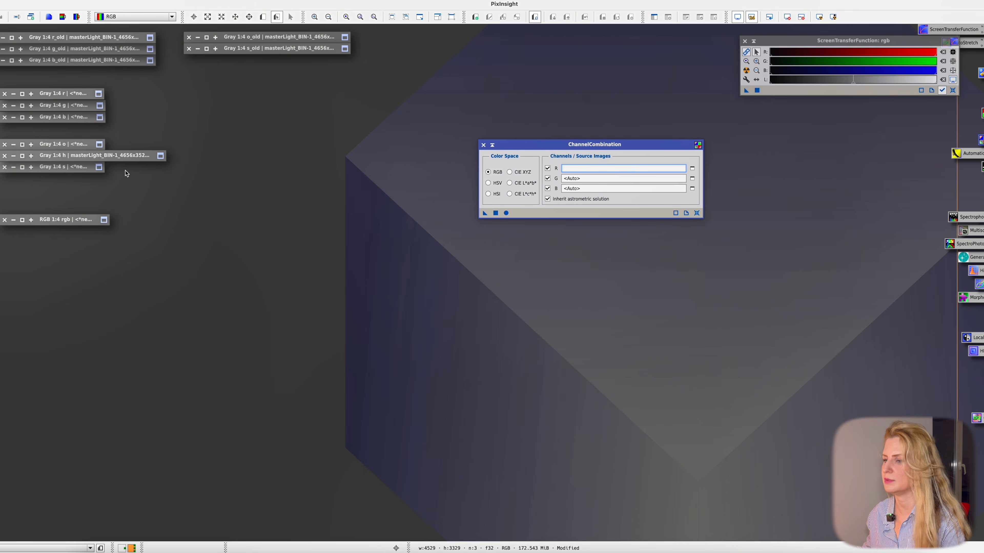
{"action": "type", "text": "s"}
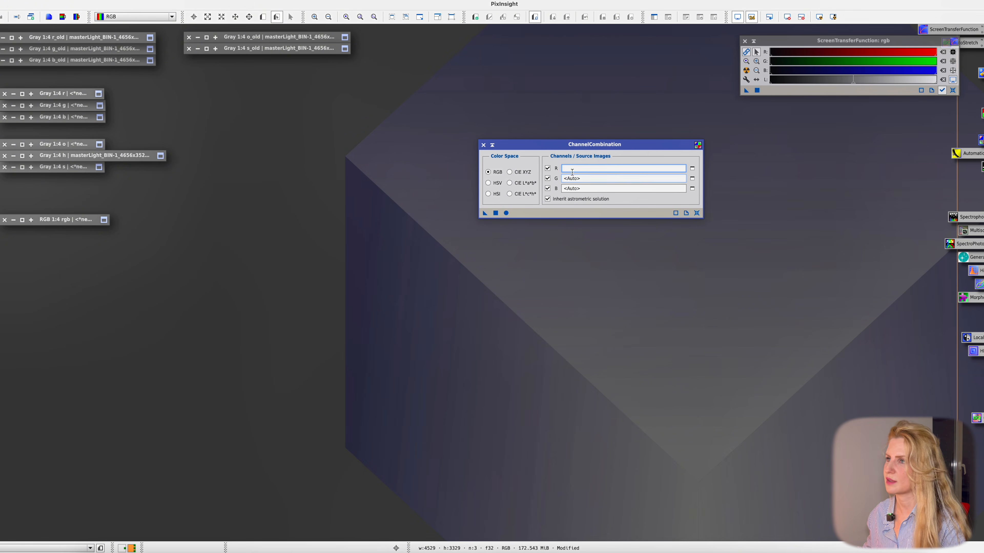
{"action": "key", "text": "Tab"}
{"action": "type", "text": "h"}
{"action": "key", "text": "Tab"}
{"action": "type", "text": "o"}
{"action": "left_click", "coordinate": [506, 213]}
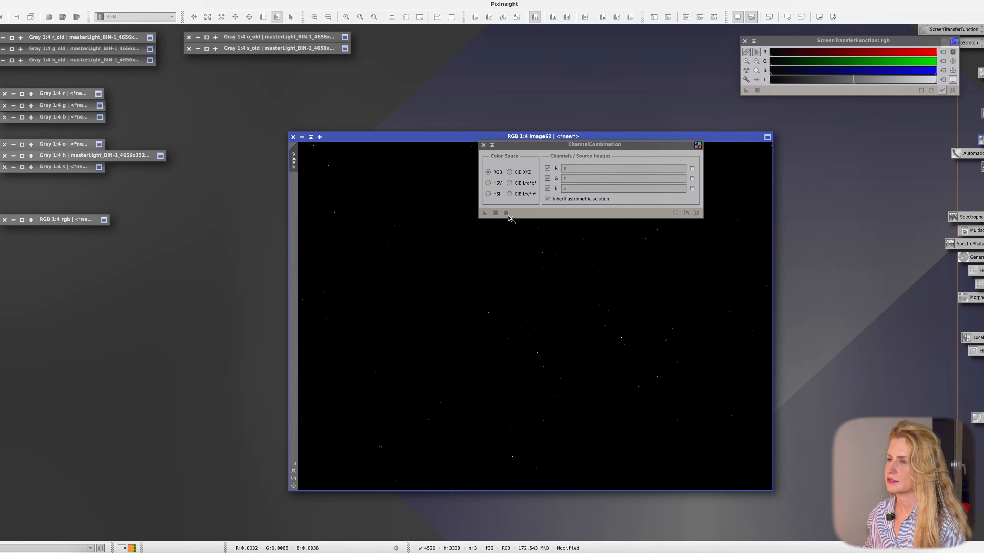
{"action": "left_click", "coordinate": [484, 145]}
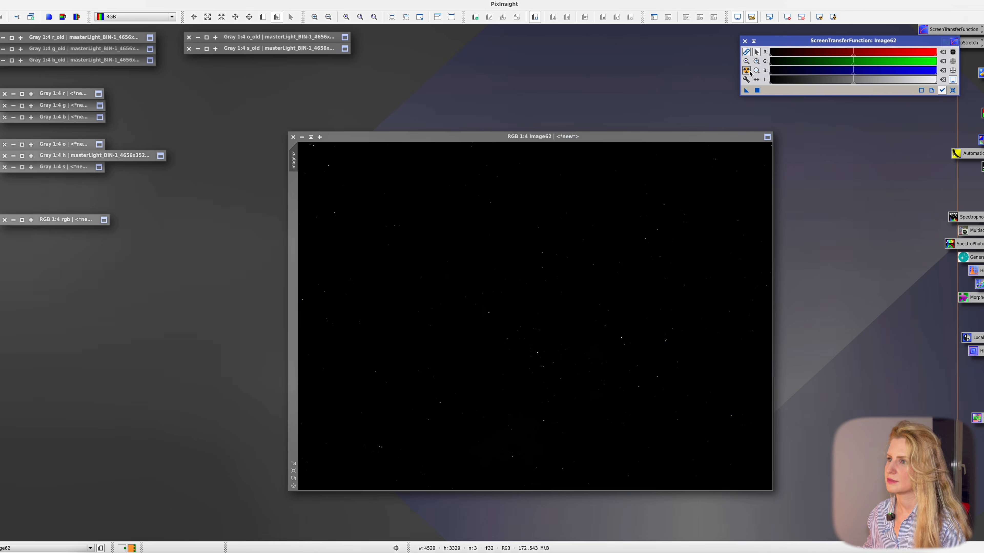
Step: Apply a linked screen auto-stretch to the new combined image and rename it sho
{"action": "left_click", "coordinate": [747, 71]}
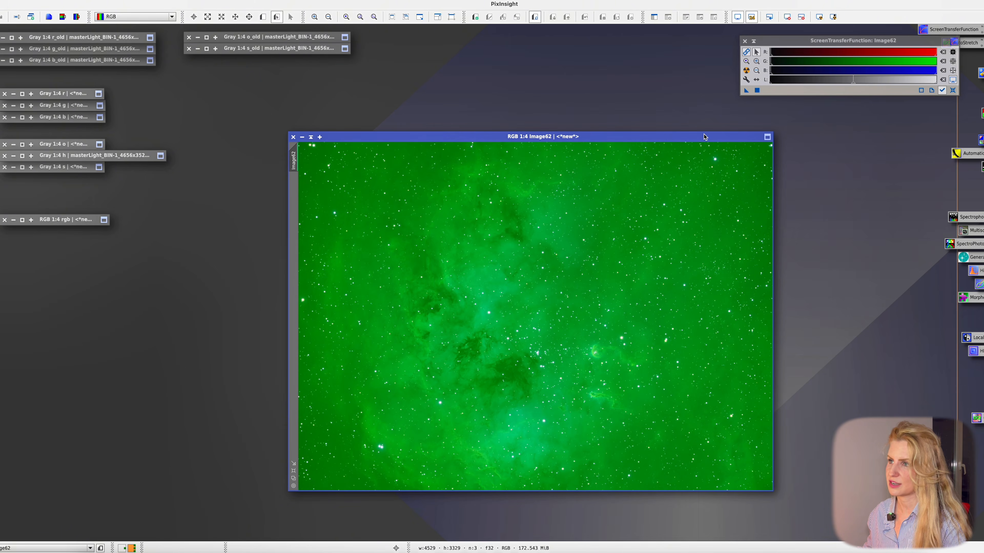
{"action": "left_click_drag", "start_coordinate": [704, 137], "coordinate": [685, 123]}
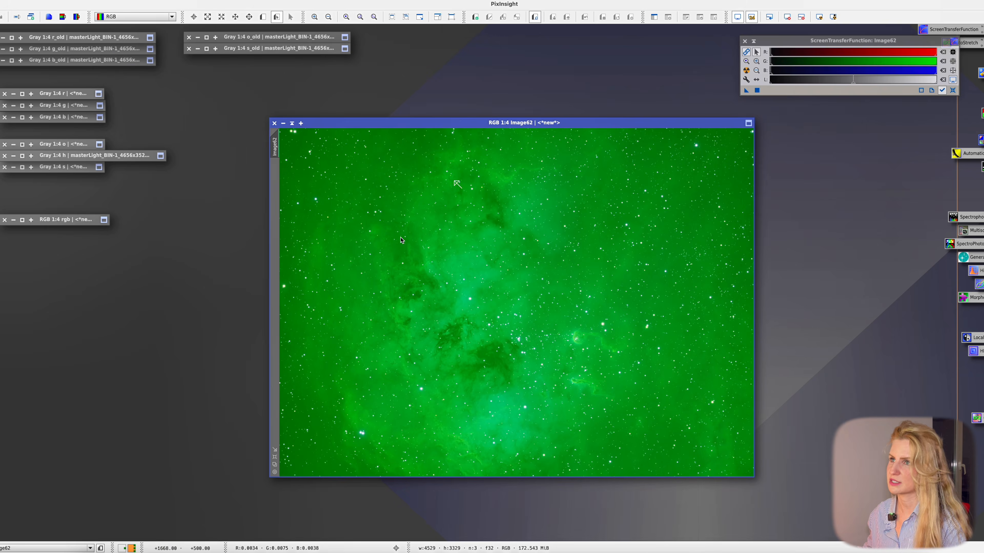
{"action": "double_click", "coordinate": [274, 149]}
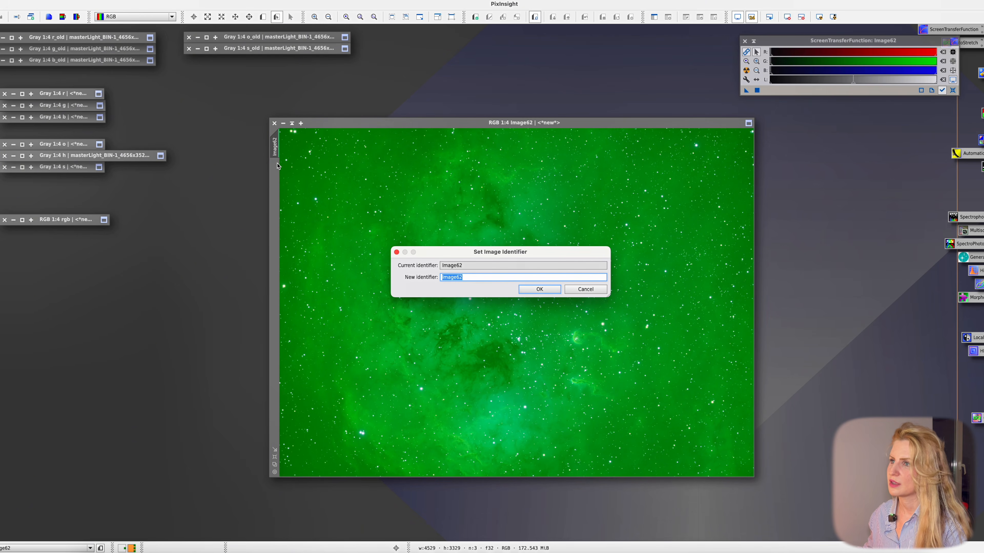
{"action": "type", "text": "sho"}
{"action": "key", "text": "Return"}
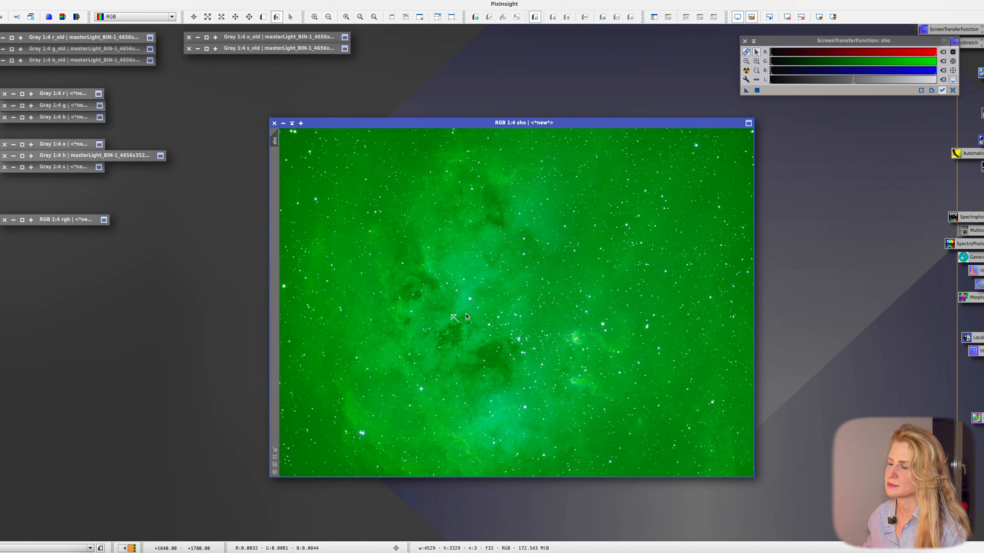
{"action": "left_click_drag", "start_coordinate": [604, 123], "coordinate": [589, 117]}
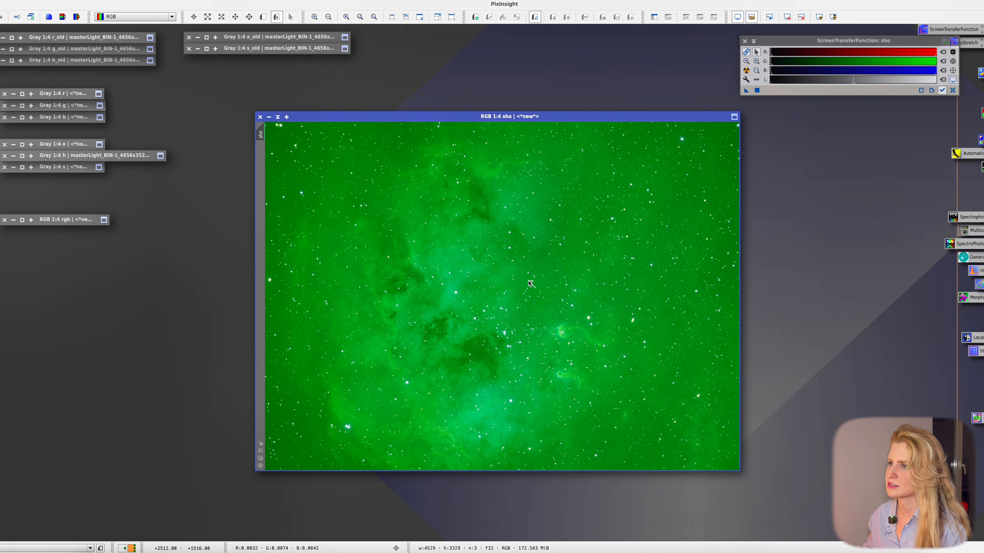
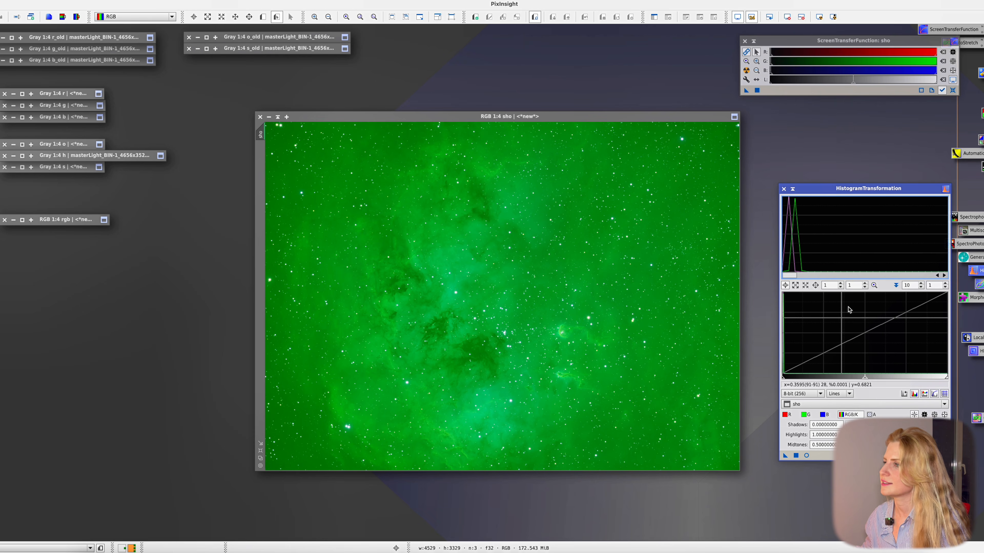
Step: Examine the channel peaks of the sho image in HistogramTransformation at increased horizontal zoom, and close the process
{"action": "left_click", "coordinate": [921, 284]}
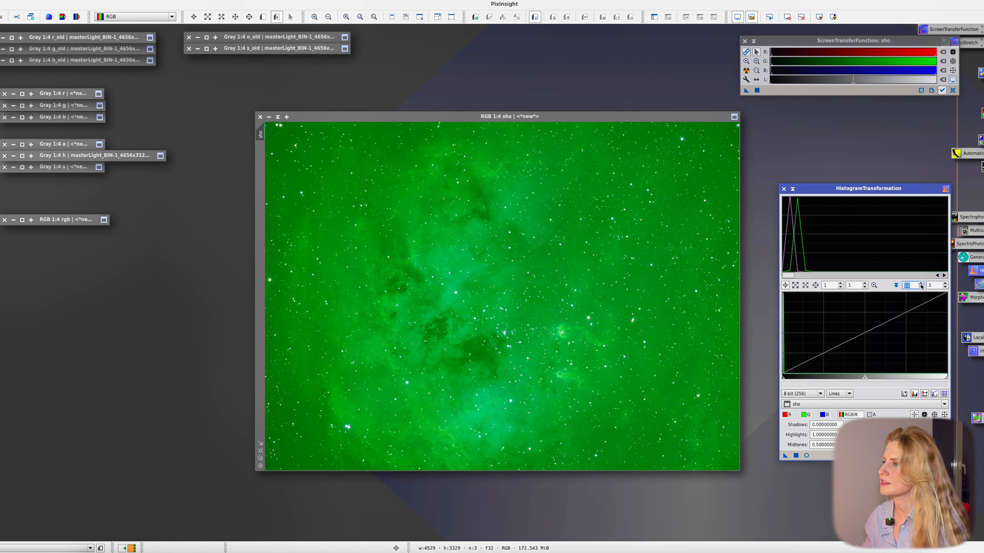
{"action": "left_click", "coordinate": [921, 285]}
{"action": "left_click", "coordinate": [921, 284]}
{"action": "left_click", "coordinate": [921, 284]}
{"action": "left_click", "coordinate": [921, 285]}
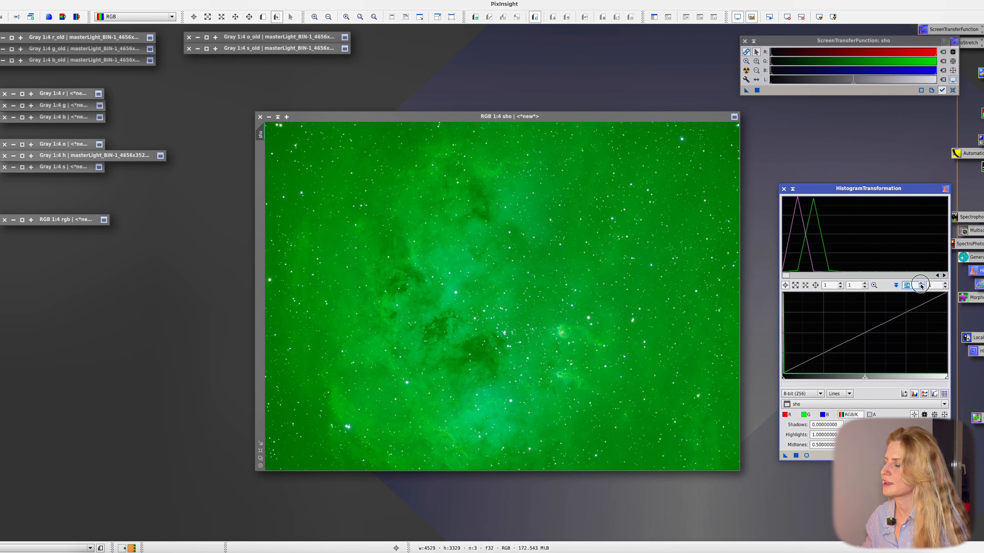
{"action": "left_click", "coordinate": [921, 285]}
{"action": "left_click", "coordinate": [921, 285]}
{"action": "left_click", "coordinate": [921, 285]}
{"action": "left_click", "coordinate": [921, 285]}
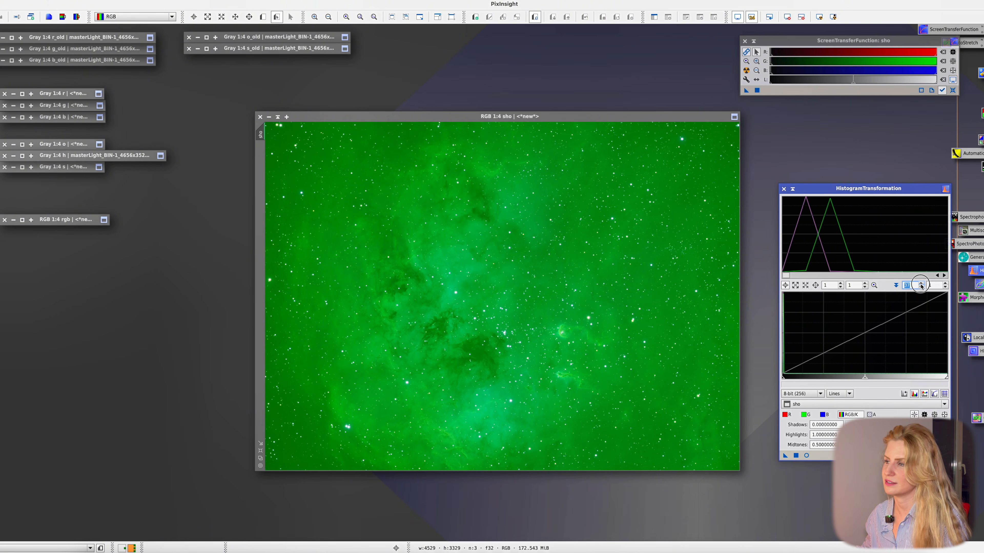
{"action": "left_click", "coordinate": [921, 285]}
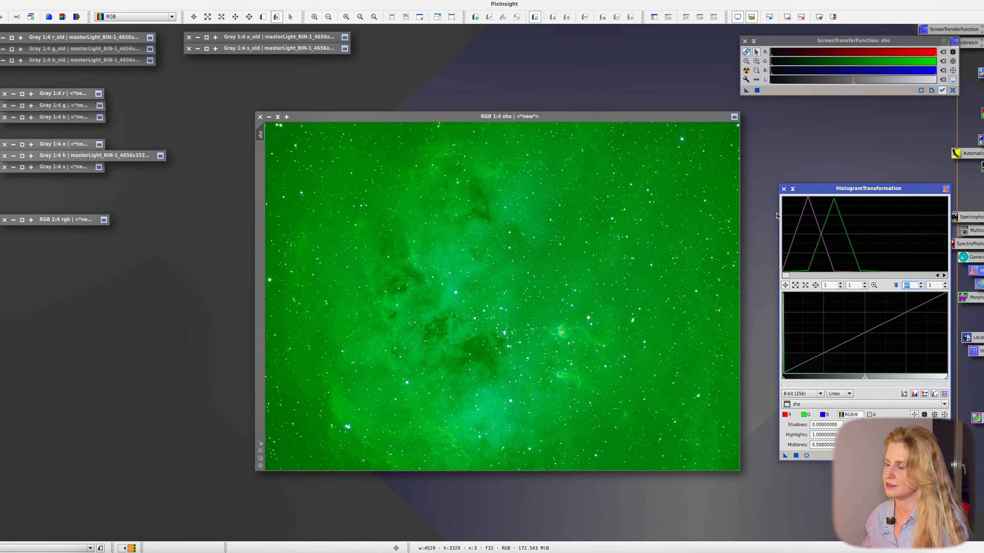
{"action": "left_click", "coordinate": [784, 189]}
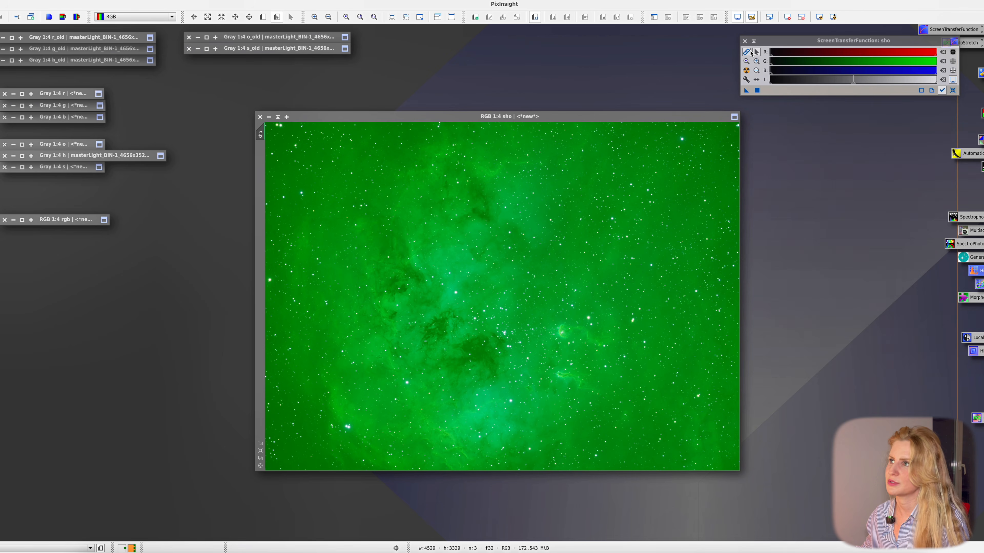
Step: Apply an unlinked screen auto-stretch to the sho image
{"action": "left_click", "coordinate": [749, 52]}
{"action": "left_click", "coordinate": [746, 71]}
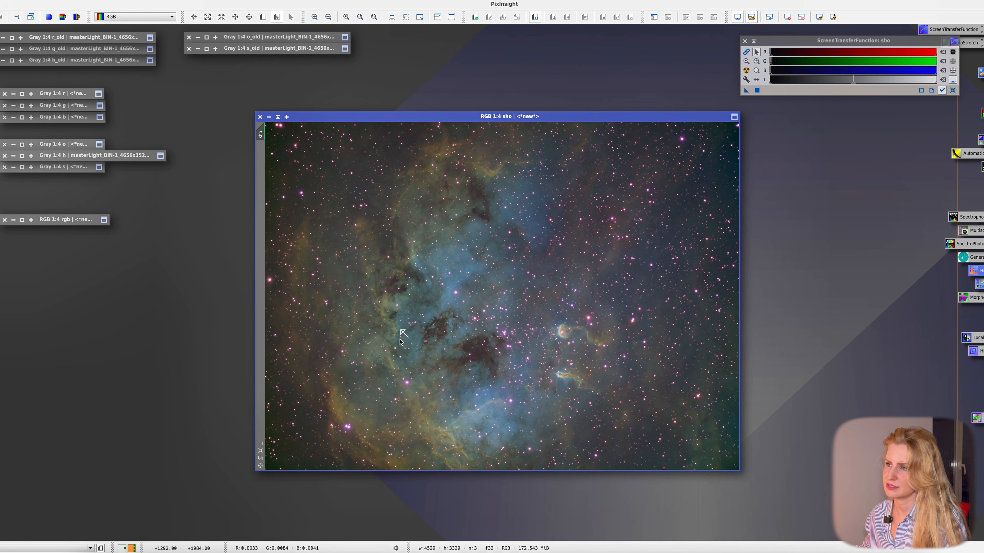
Step: Remove the stars from the sho image and keep a minimised duplicate of the starless result in the workspace
{"action": "left_click_drag", "start_coordinate": [964, 217], "coordinate": [587, 216]}
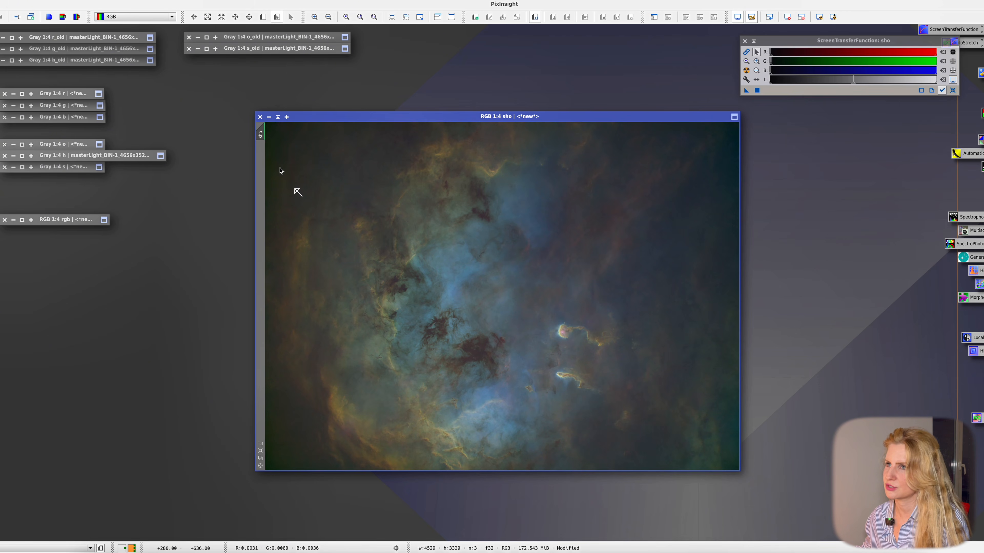
{"action": "left_click_drag", "start_coordinate": [260, 135], "coordinate": [99, 297]}
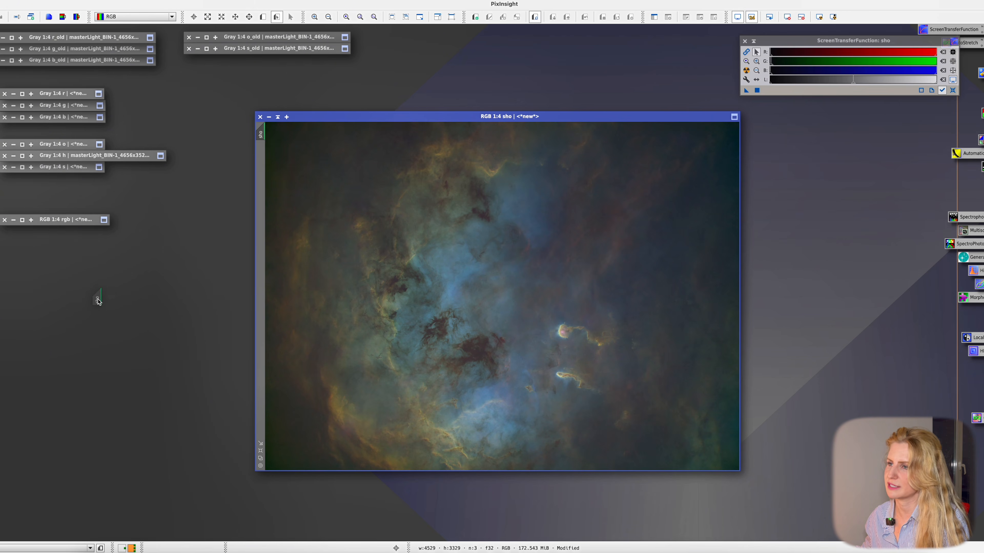
{"action": "left_click", "coordinate": [115, 293]}
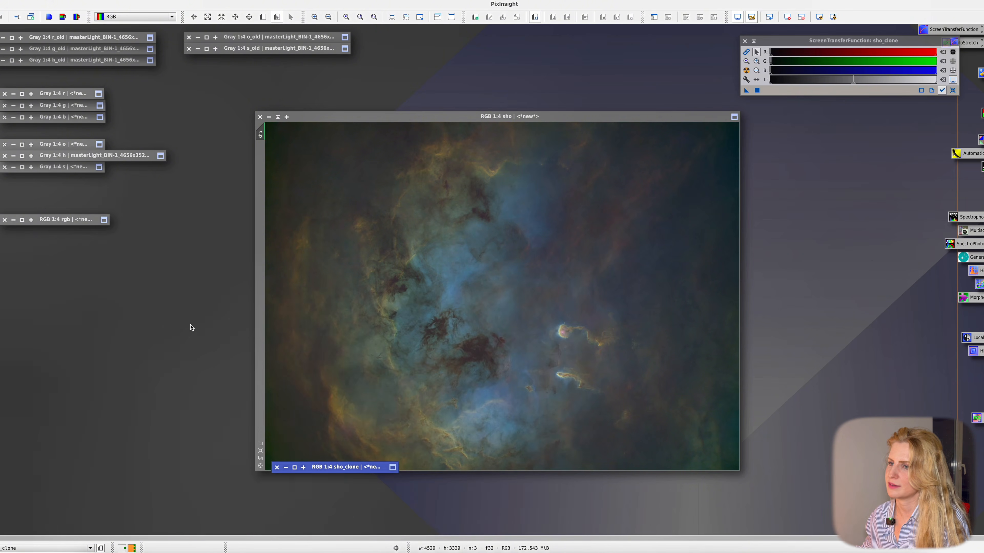
{"action": "left_click_drag", "start_coordinate": [337, 470], "coordinate": [63, 292]}
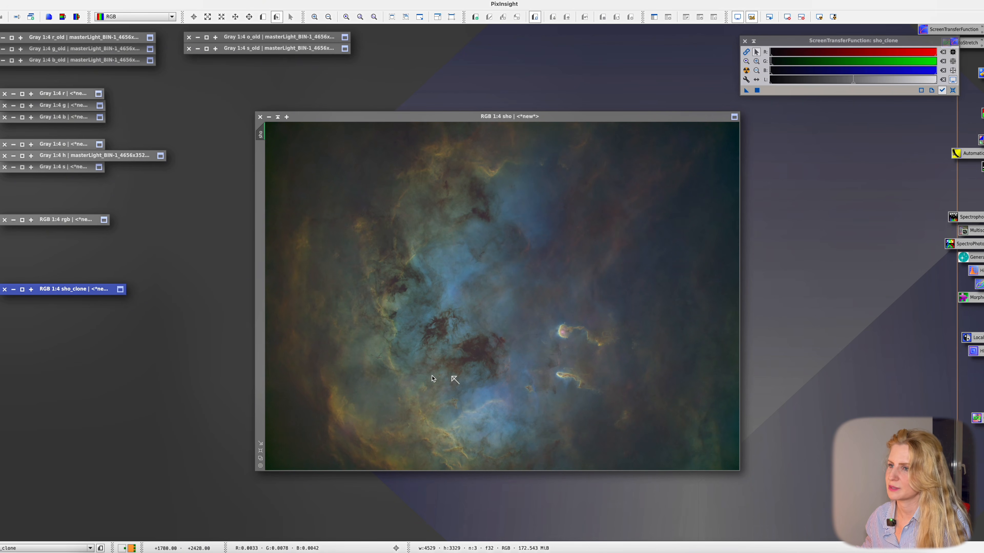
Step: Open BackgroundNeutralization and draw a preview about 404 × 605 px over the dark lower-left corner of the sho image
{"action": "left_click", "coordinate": [396, 397]}
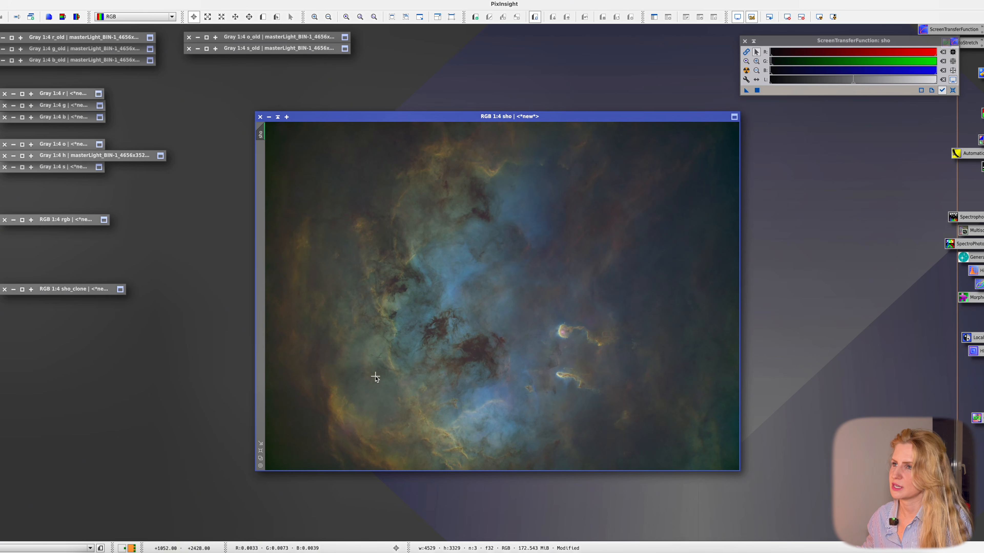
{"action": "left_click", "coordinate": [165, 2]}
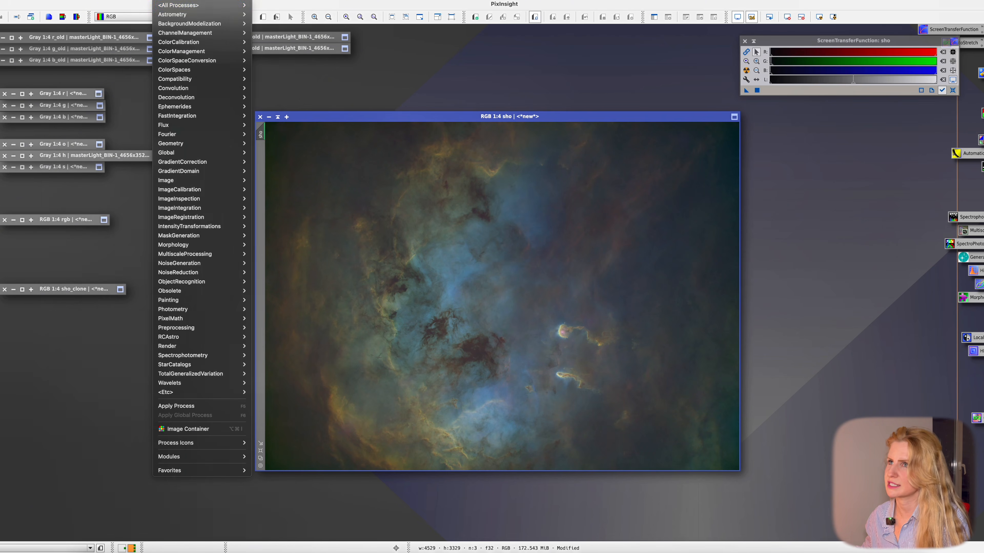
{"action": "mouse_move", "coordinate": [173, 41]}
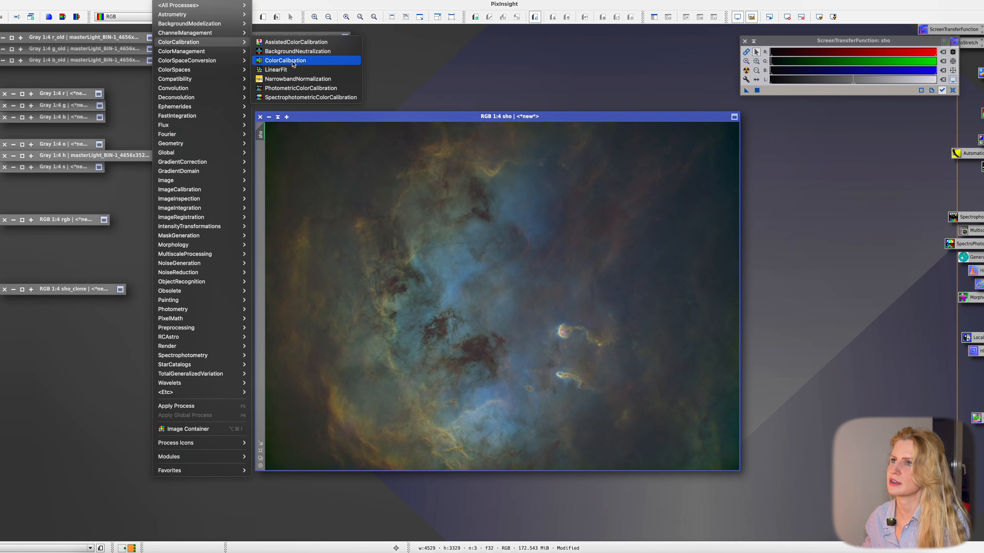
{"action": "left_click", "coordinate": [294, 52]}
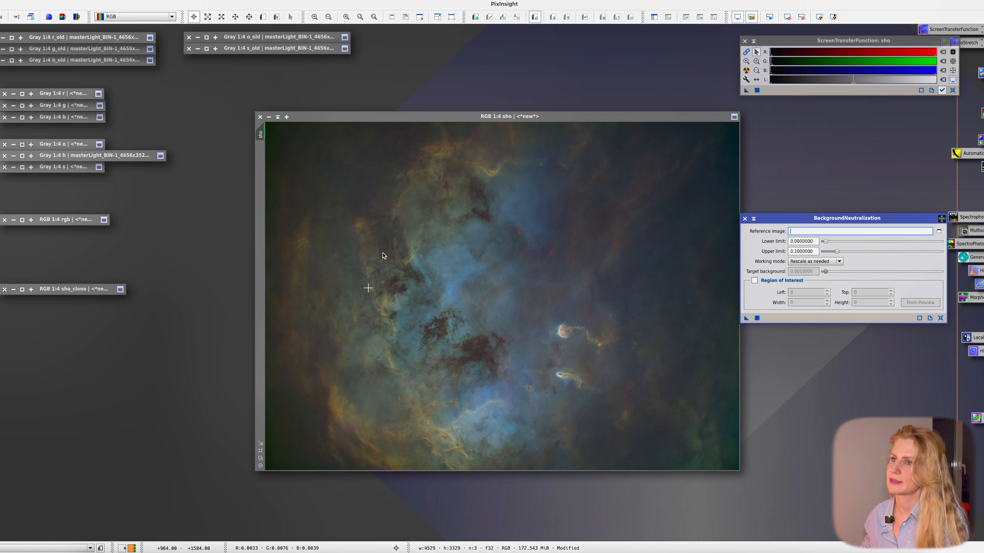
{"action": "left_click", "coordinate": [263, 17]}
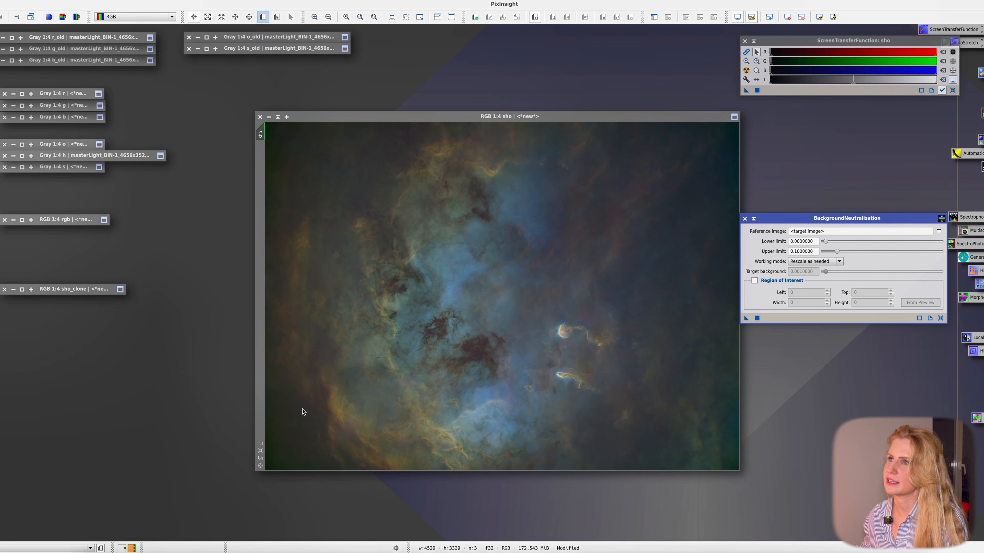
{"action": "left_click_drag", "start_coordinate": [309, 408], "coordinate": [266, 471]}
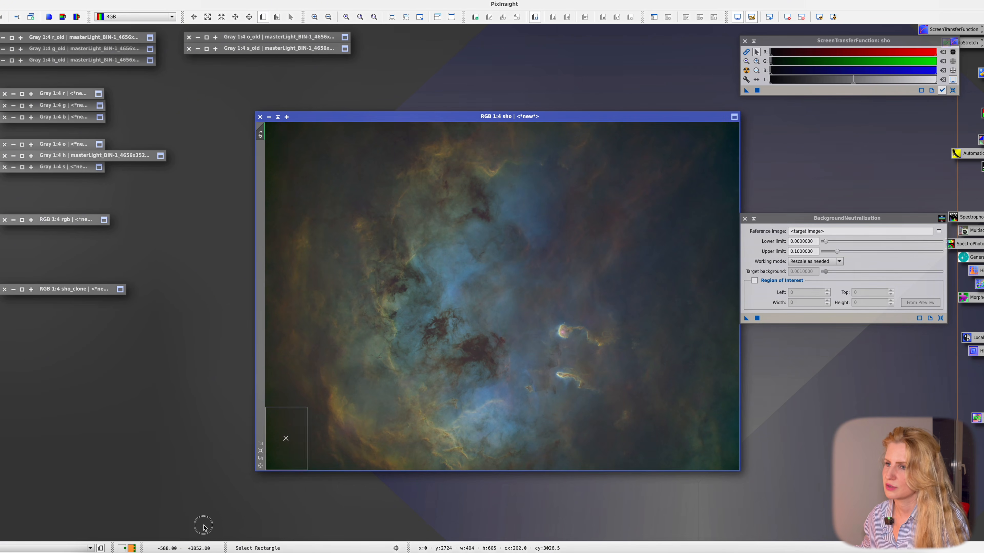
Step: Set the corner preview as the BackgroundNeutralization reference image and return to the main sho view
{"action": "left_click", "coordinate": [260, 159]}
{"action": "left_click_drag", "start_coordinate": [261, 158], "coordinate": [824, 273]}
{"action": "left_click", "coordinate": [260, 135]}
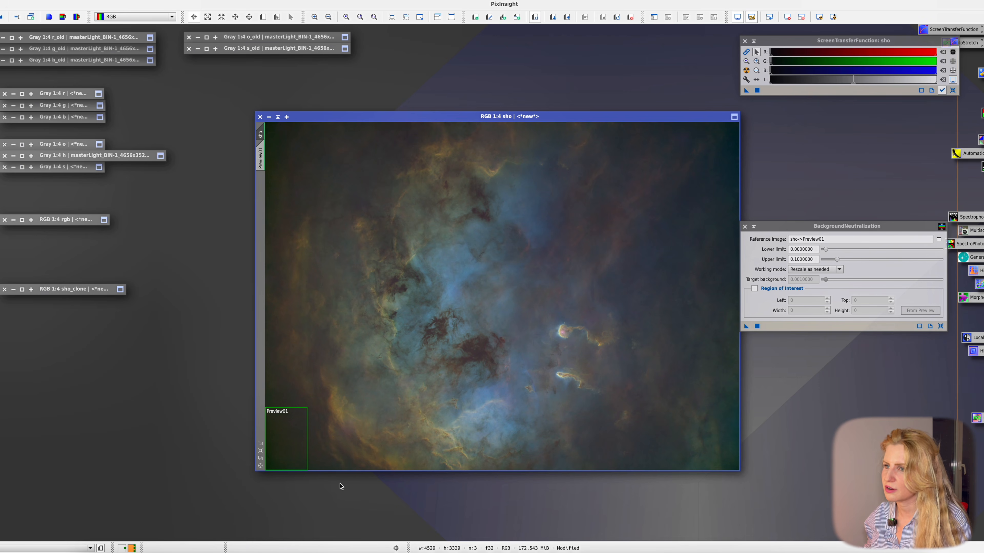
{"action": "left_click_drag", "start_coordinate": [284, 436], "coordinate": [285, 435]}
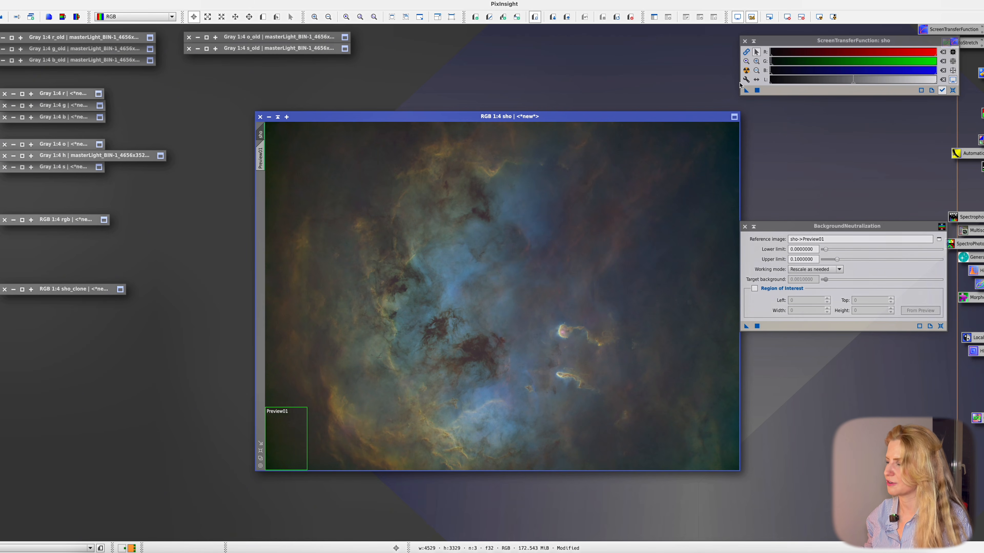
Step: Apply BackgroundNeutralization to the sho image with a refreshed linked screen auto-stretch, and close the process
{"action": "left_click", "coordinate": [748, 70]}
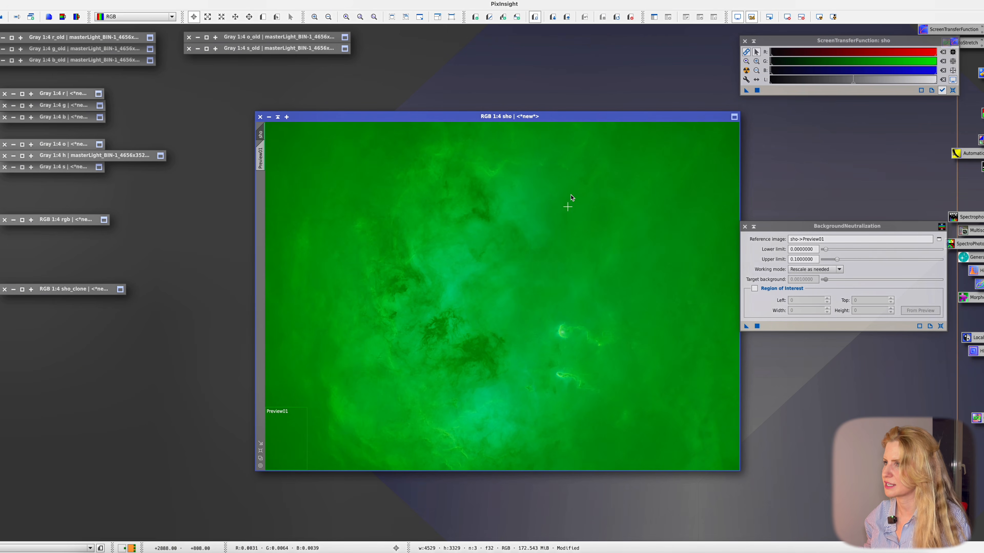
{"action": "left_click_drag", "start_coordinate": [746, 326], "coordinate": [616, 278]}
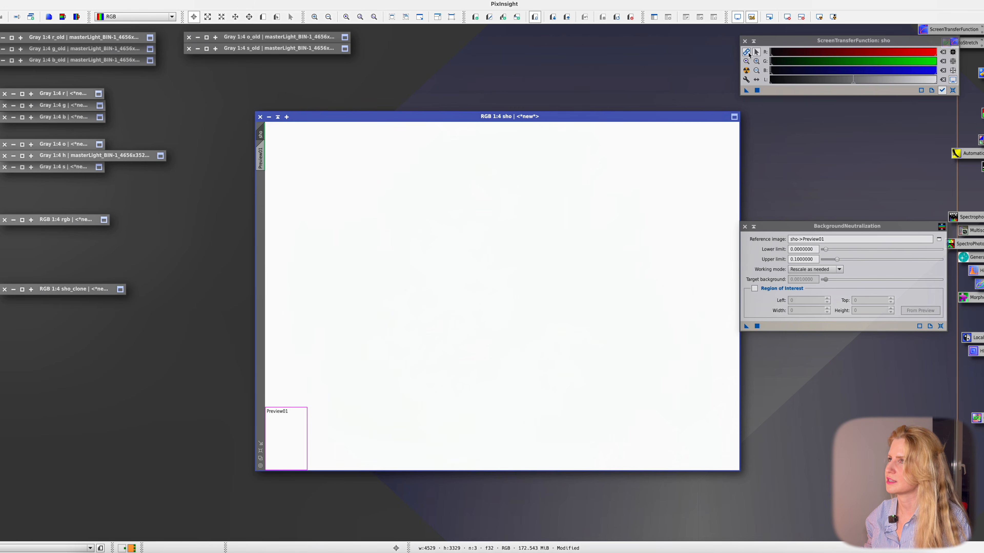
{"action": "left_click", "coordinate": [747, 71]}
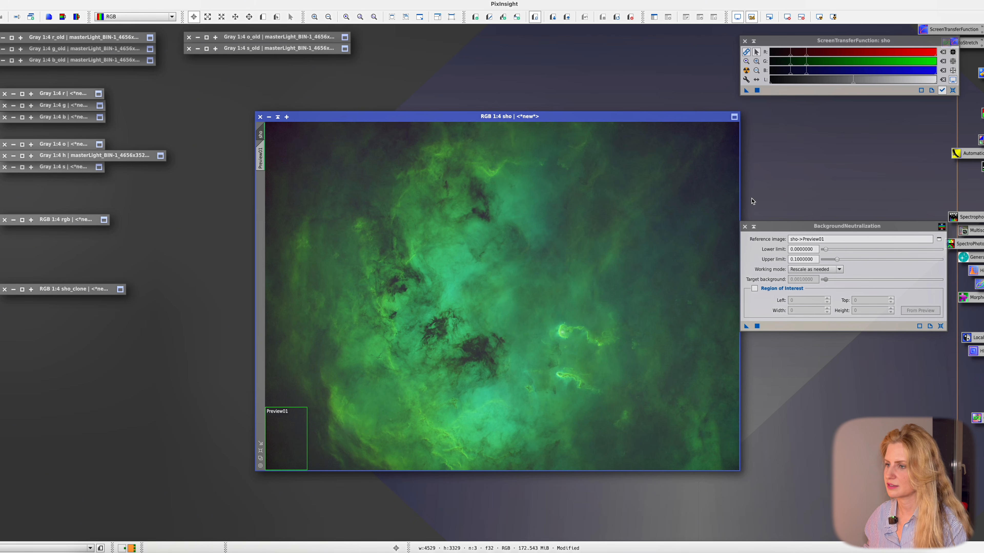
{"action": "left_click", "coordinate": [745, 227]}
Step: Open ColorCalibration and reset it to its default settings
{"action": "left_click", "coordinate": [219, 1]}
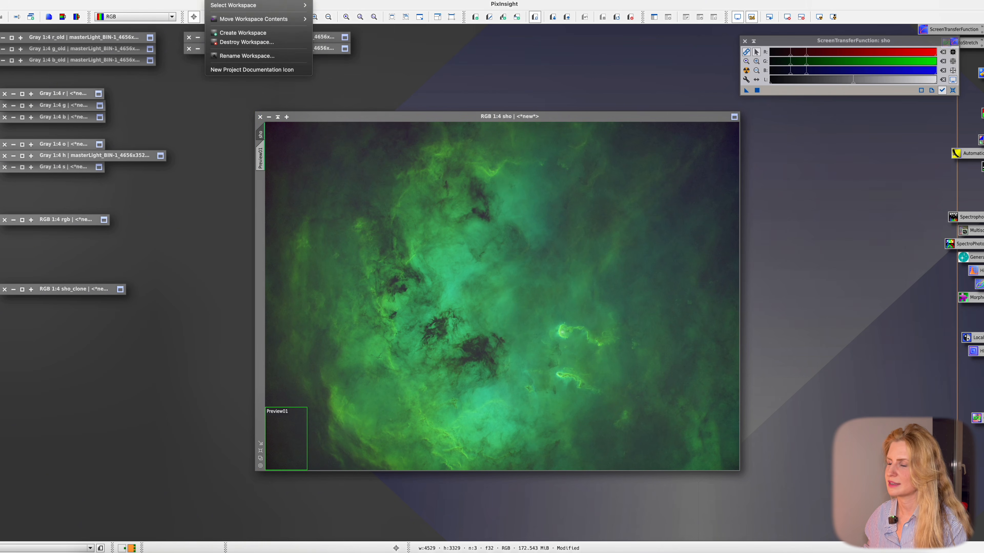
{"action": "mouse_move", "coordinate": [192, 1]}
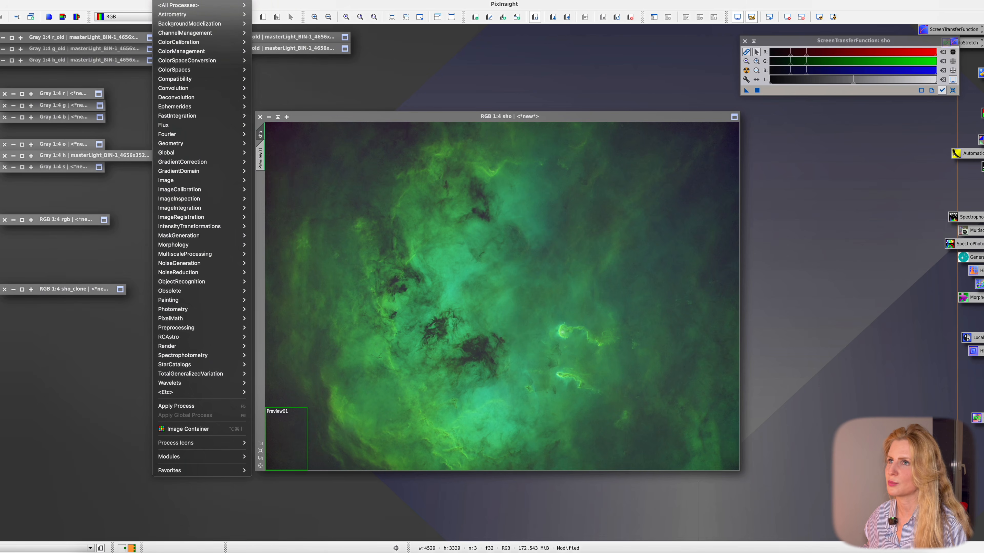
{"action": "mouse_move", "coordinate": [180, 42]}
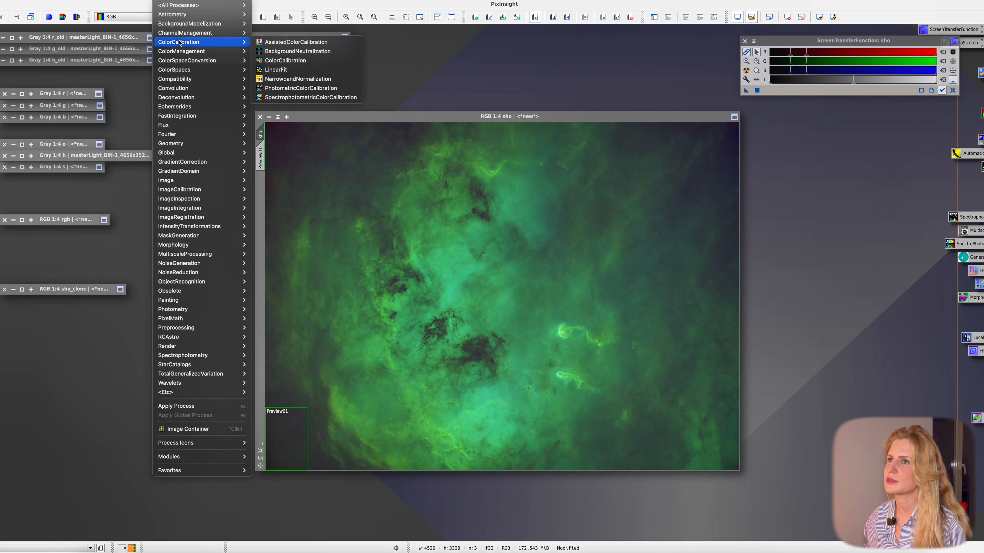
{"action": "left_click", "coordinate": [306, 61]}
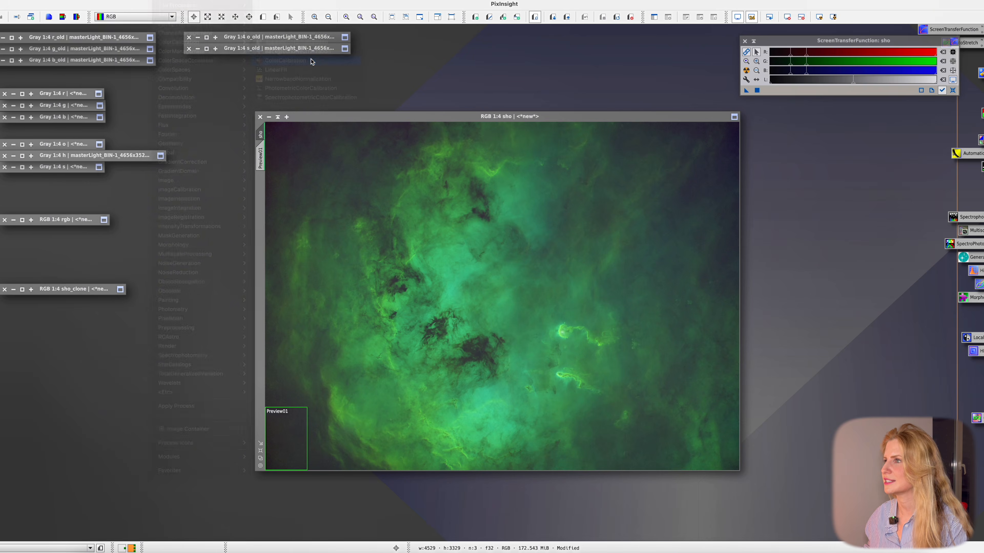
{"action": "left_click", "coordinate": [960, 403]}
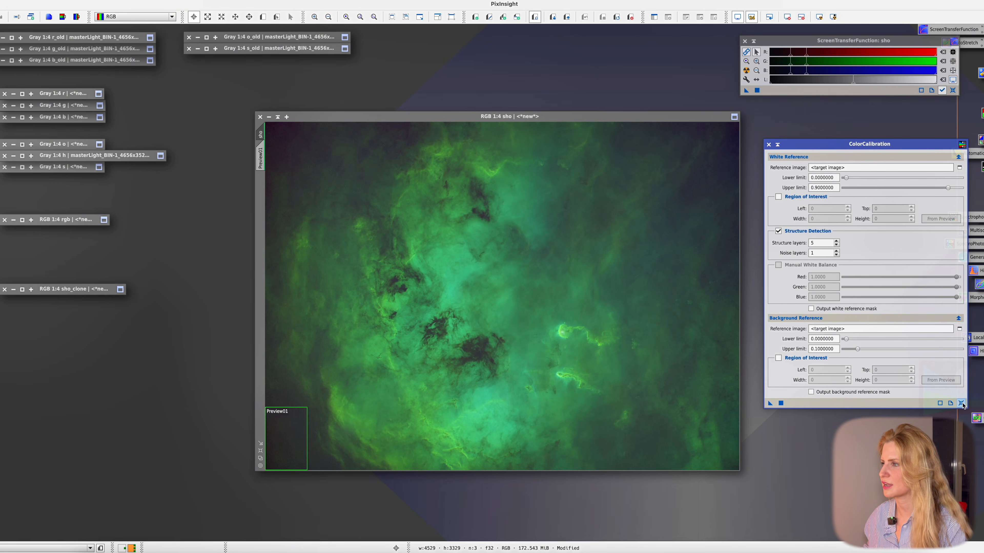
{"action": "left_click_drag", "start_coordinate": [871, 145], "coordinate": [861, 159]}
Step: Keep the target image as the ColorCalibration white reference and disable Structure Detection
{"action": "left_click", "coordinate": [855, 184]}
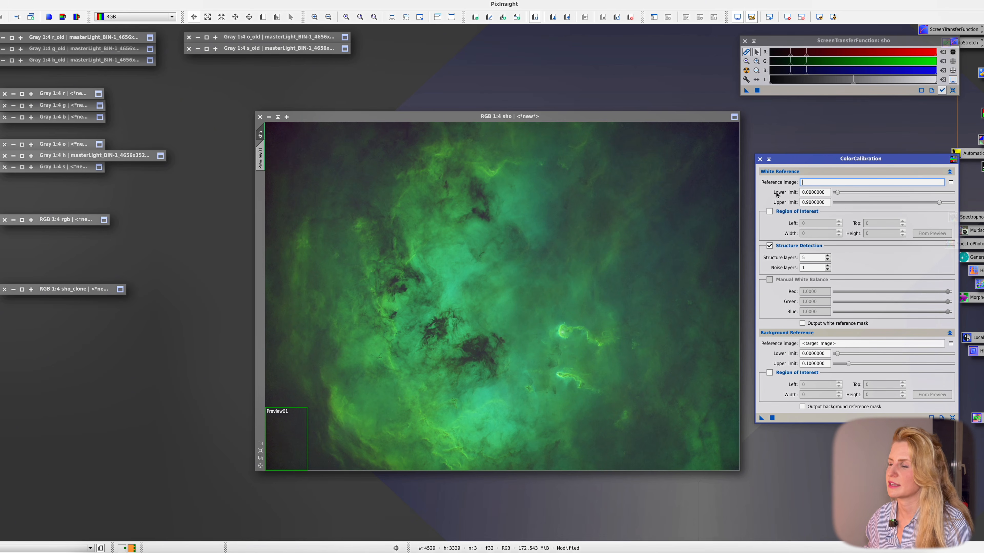
{"action": "key", "text": "Tab"}
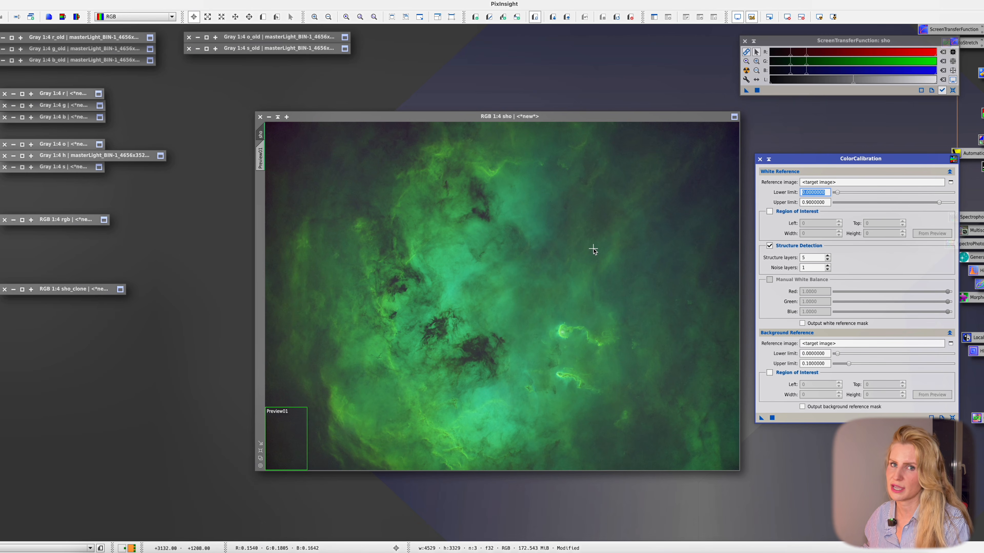
{"action": "left_click", "coordinate": [812, 183]}
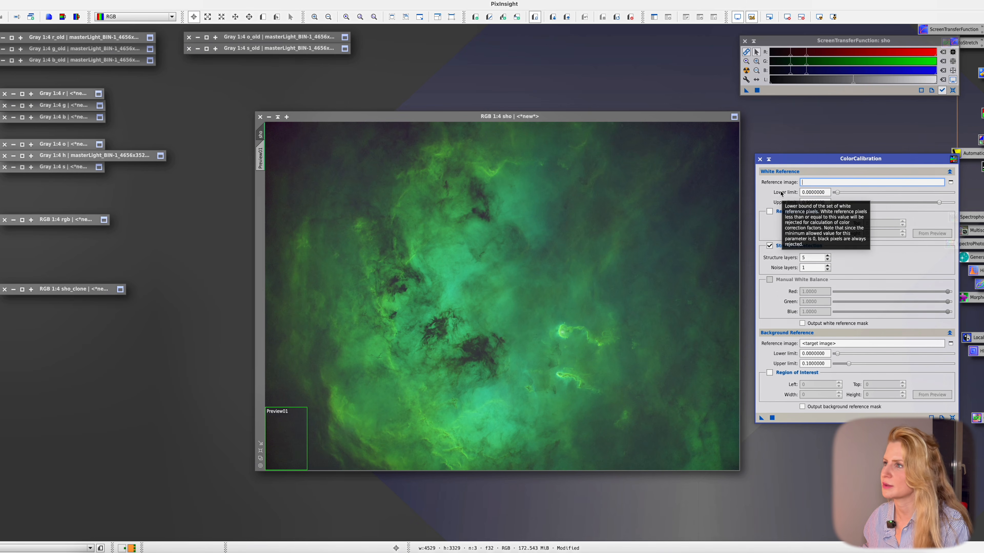
{"action": "key", "text": "Tab"}
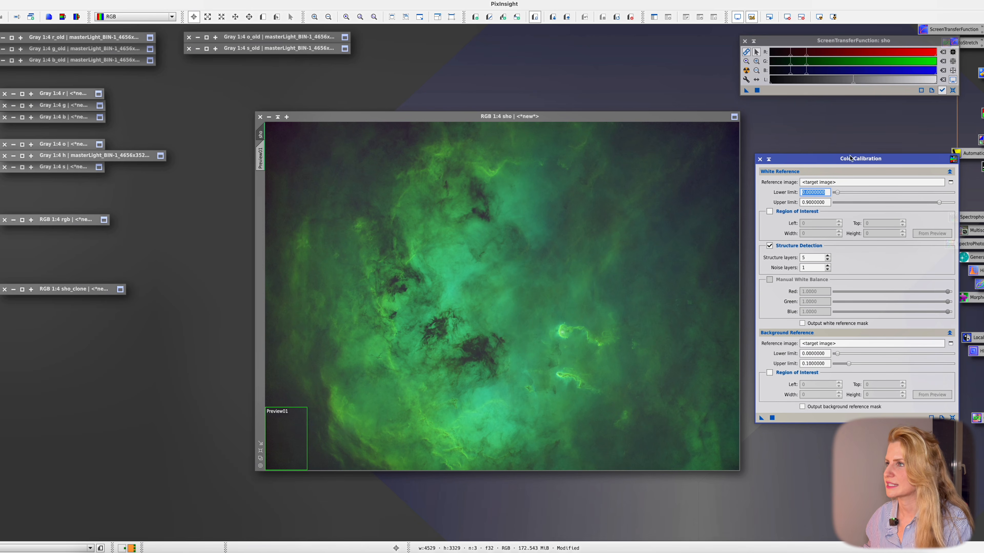
{"action": "left_click", "coordinate": [770, 247]}
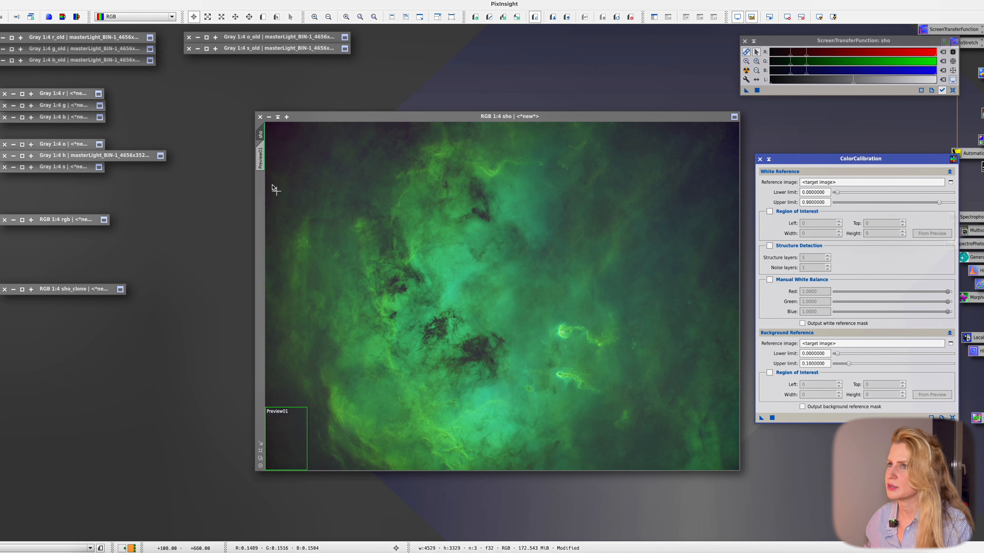
Step: Set the corner preview as the ColorCalibration background reference and return to the main sho view
{"action": "left_click", "coordinate": [265, 166]}
{"action": "left_click_drag", "start_coordinate": [265, 166], "coordinate": [863, 345]}
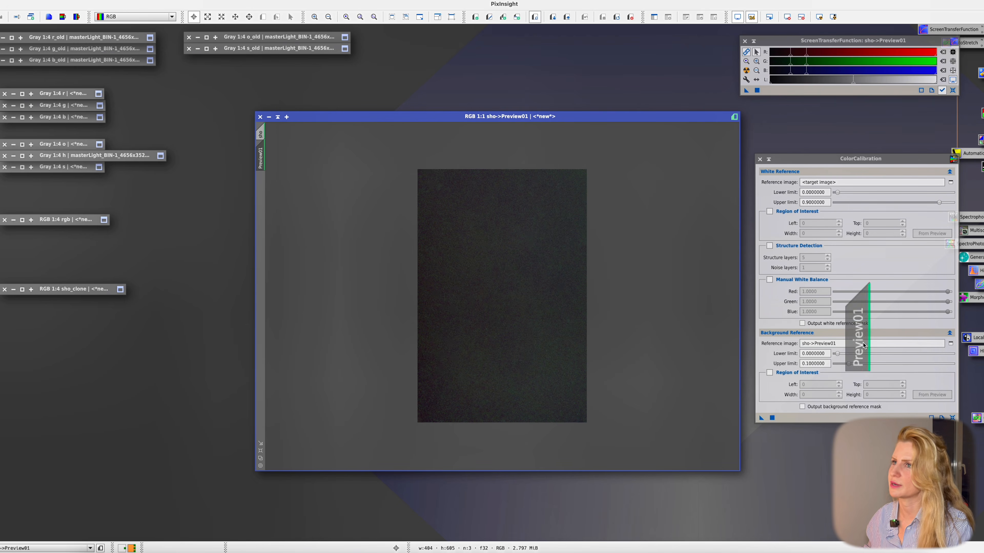
{"action": "left_click", "coordinate": [262, 134]}
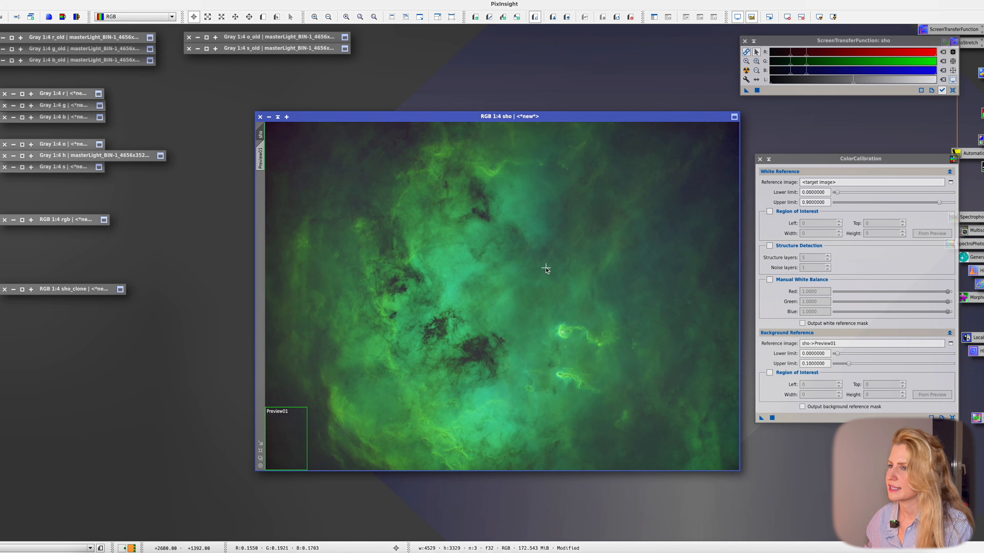
Step: Check pixel values inside the corner preview and set the background reference upper limit to 0.2
{"action": "left_click", "coordinate": [295, 431]}
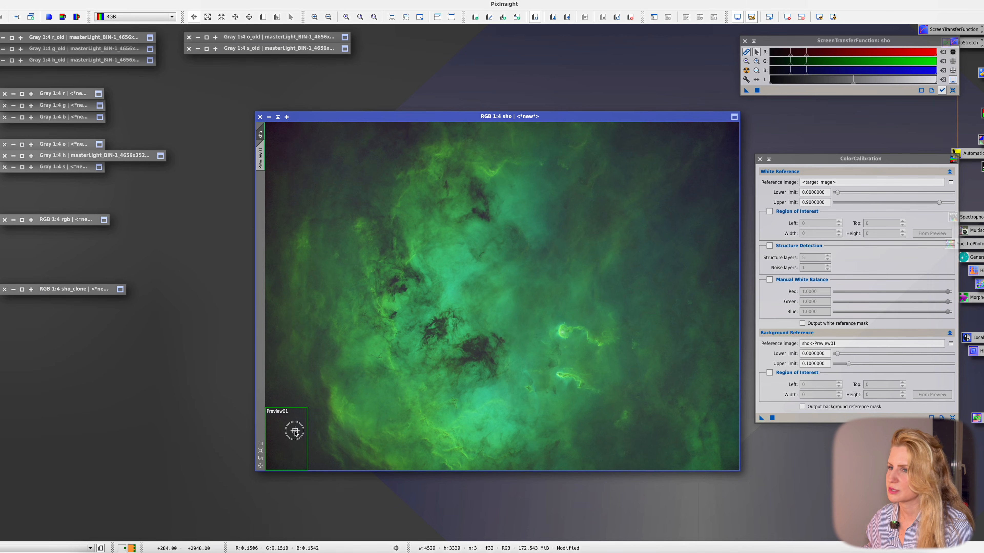
{"action": "left_click_drag", "start_coordinate": [295, 431], "coordinate": [285, 437]}
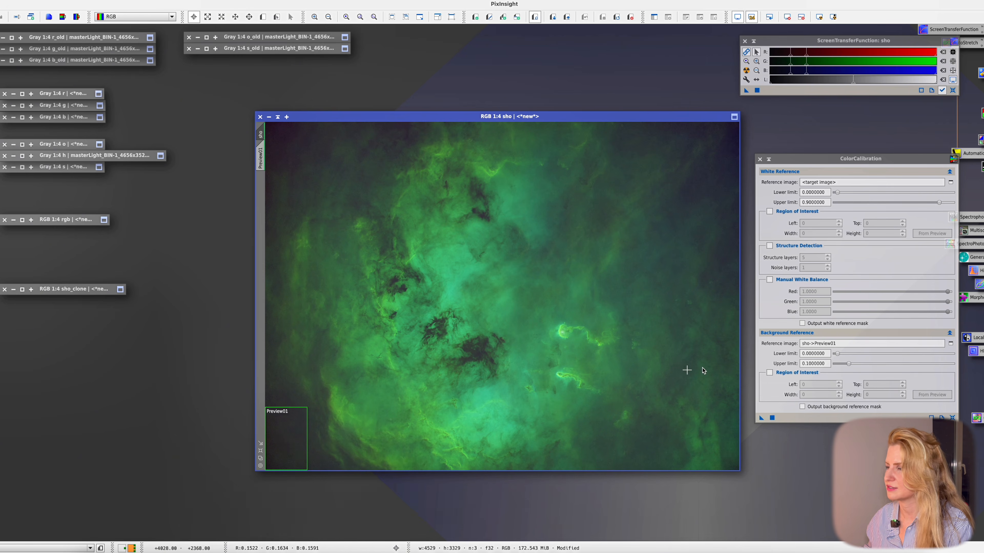
{"action": "left_click", "coordinate": [810, 365]}
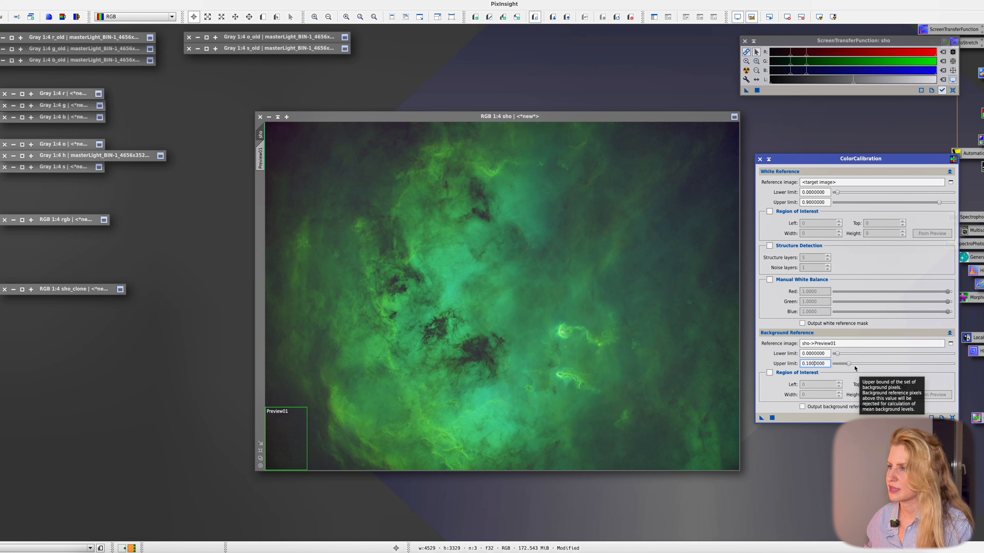
{"action": "left_click_drag", "start_coordinate": [848, 363], "coordinate": [860, 365]}
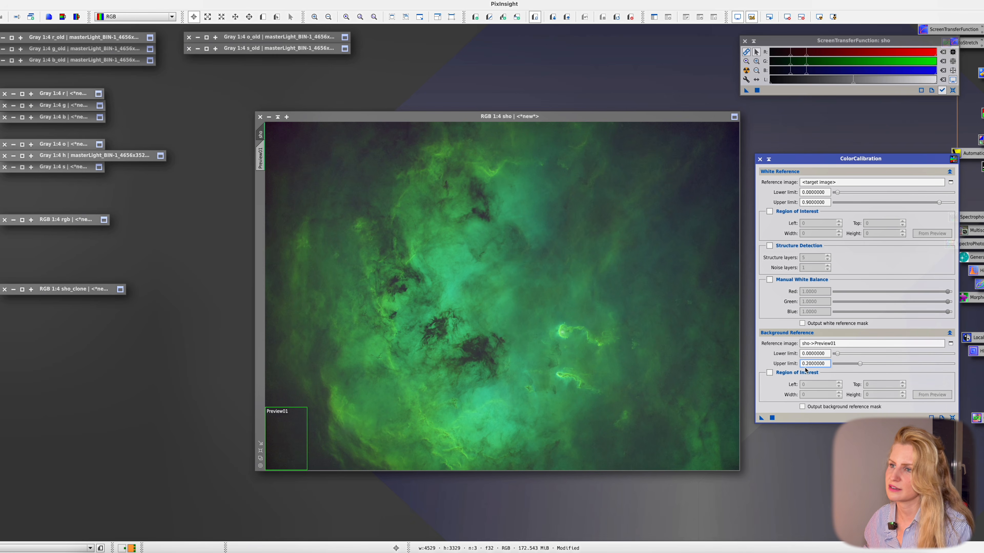
{"action": "left_click", "coordinate": [305, 407]}
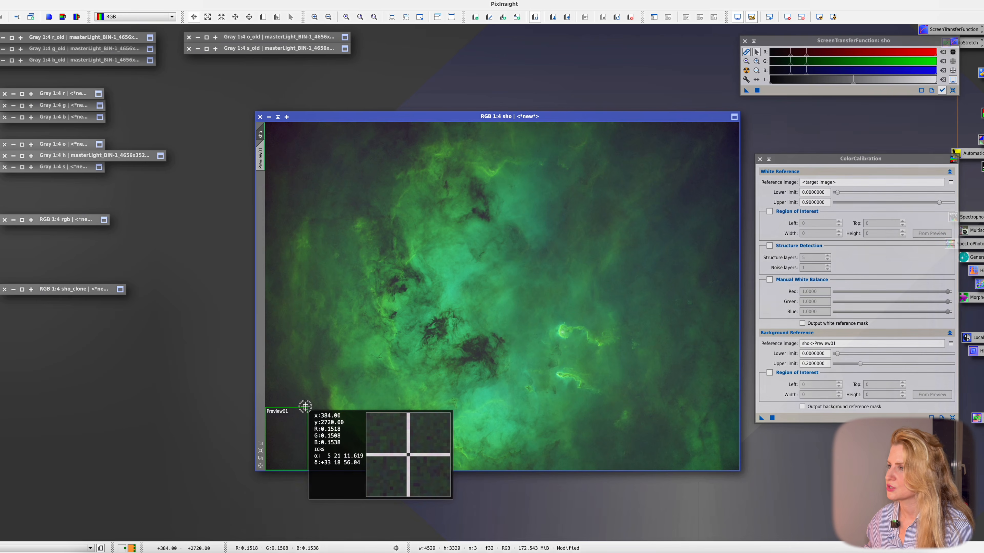
{"action": "left_click_drag", "start_coordinate": [305, 406], "coordinate": [266, 466]}
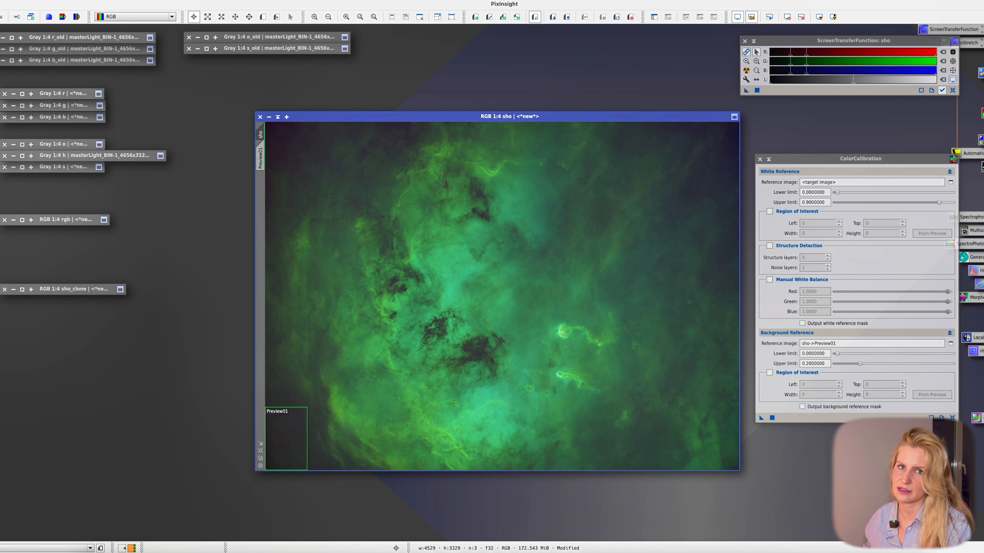
Step: Apply ColorCalibration to the sho image and refresh its linked screen auto-stretch
{"action": "left_click", "coordinate": [772, 419]}
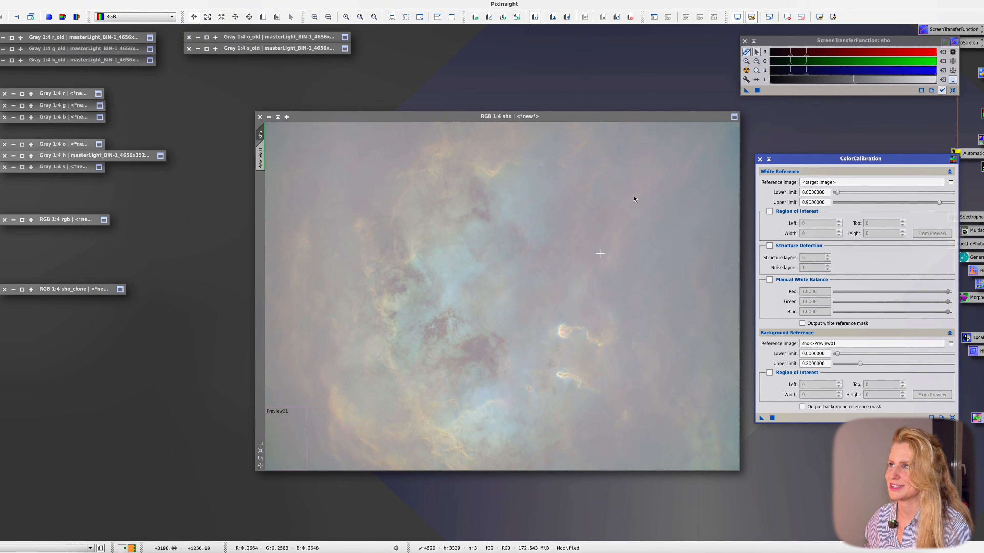
{"action": "left_click", "coordinate": [747, 71]}
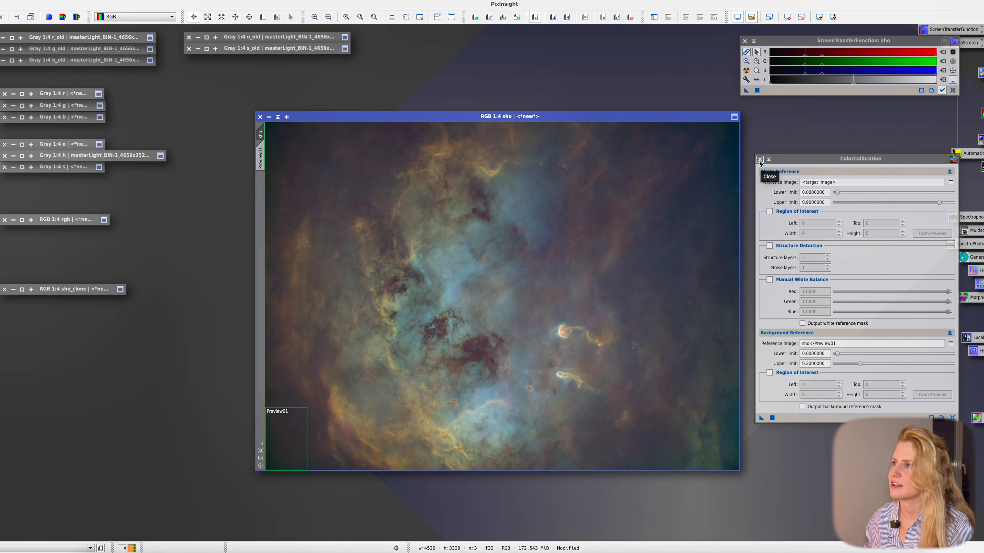
Step: Close ColorCalibration, then restore the sho_clone image, rename it stf_unlinked and align its window over the sho window
{"action": "left_click", "coordinate": [810, 182]}
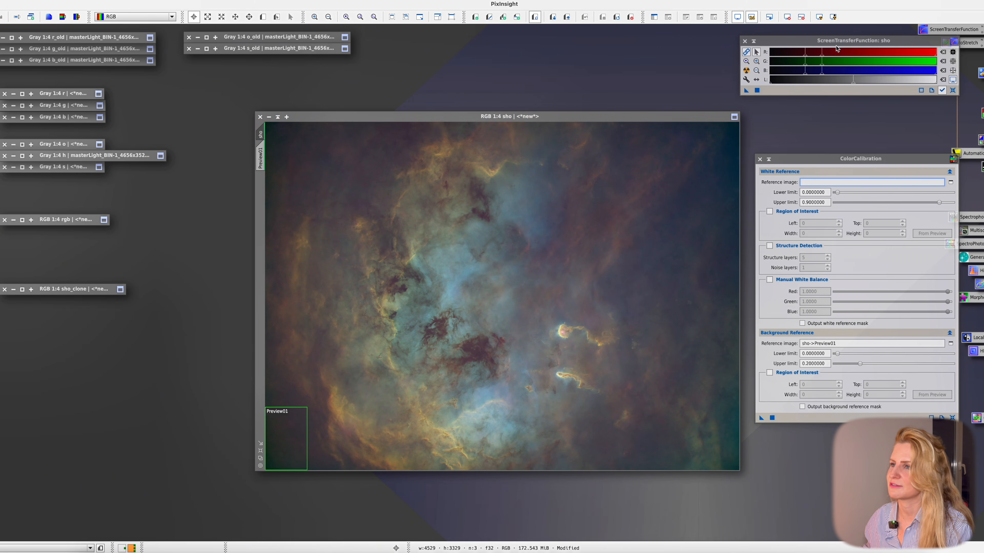
{"action": "left_click", "coordinate": [760, 158]}
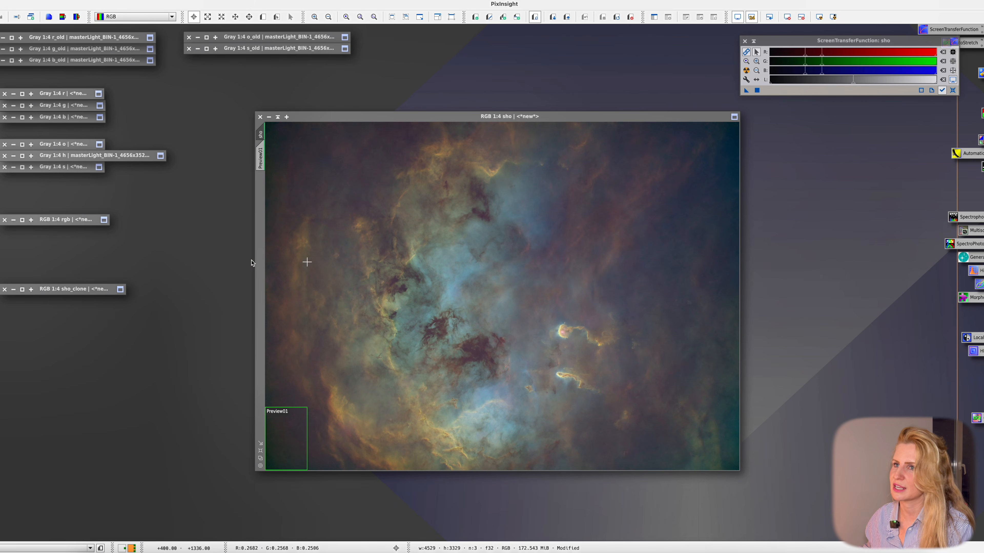
{"action": "left_click", "coordinate": [27, 290]}
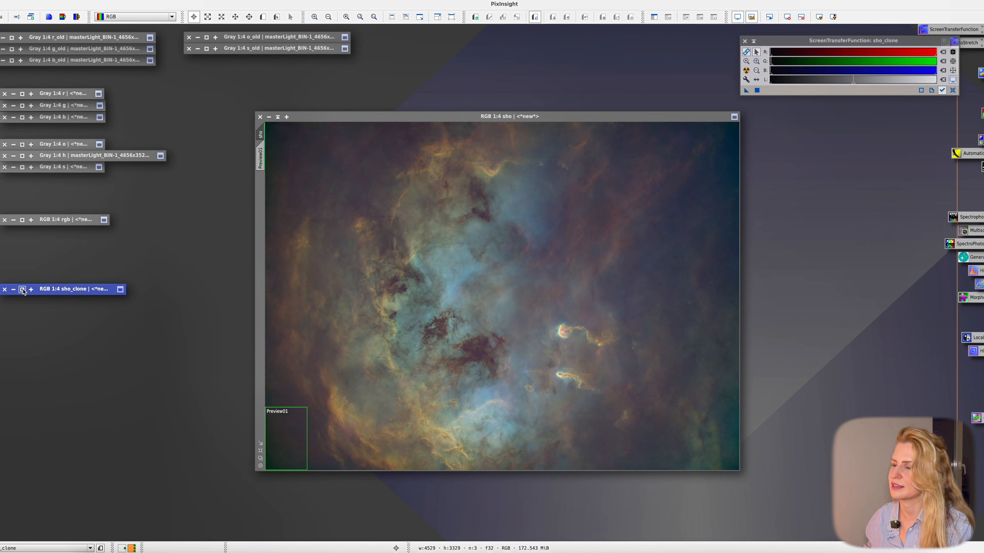
{"action": "double_click", "coordinate": [27, 293]}
{"action": "left_click", "coordinate": [256, 298]}
{"action": "left_click_drag", "start_coordinate": [257, 299], "coordinate": [464, 161]}
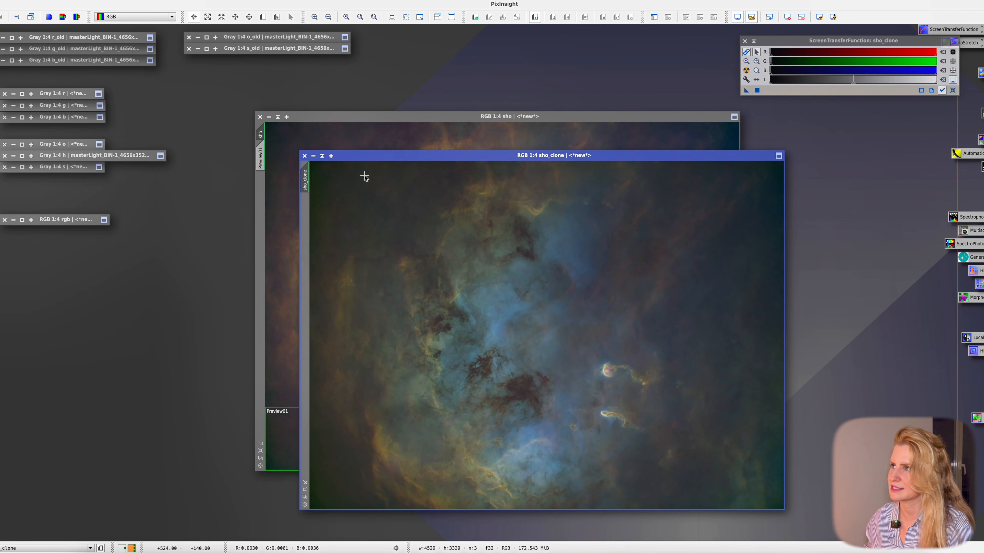
{"action": "left_click_drag", "start_coordinate": [616, 157], "coordinate": [696, 170]}
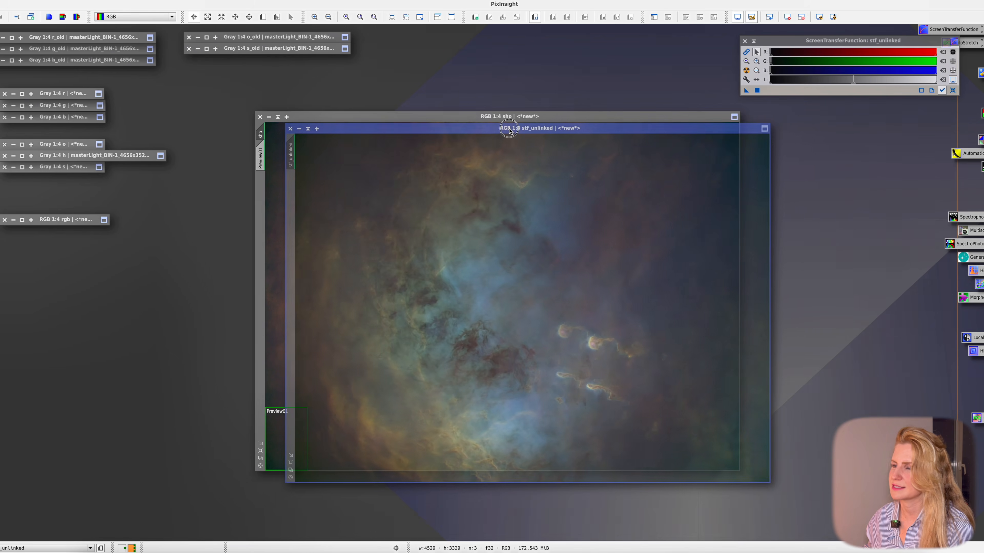
{"action": "left_click_drag", "start_coordinate": [501, 125], "coordinate": [482, 122]}
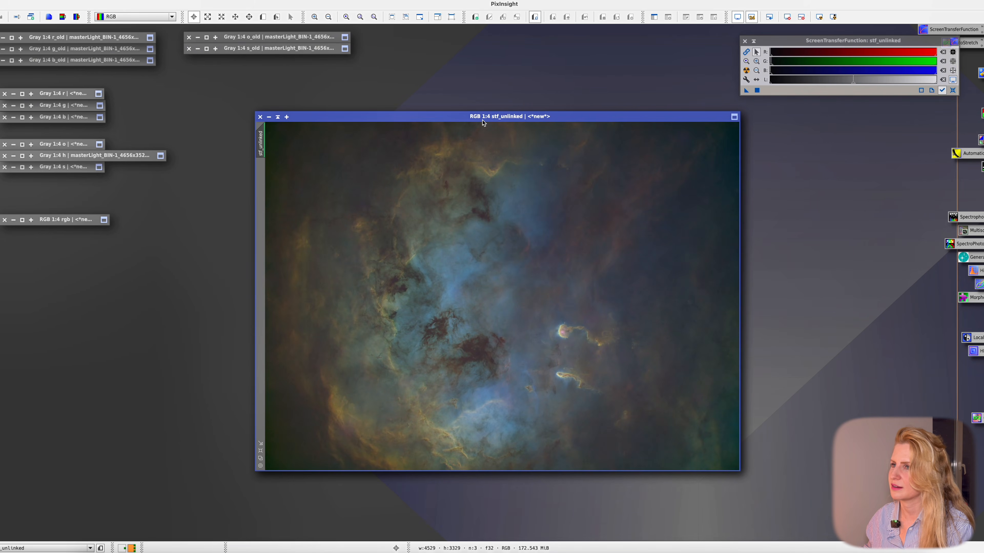
Step: Compare the colour-calibrated sho image with stf_unlinked by alternating between them, and inspect the sho nebula core at 1:1
{"action": "key", "text": "ctrl+Tab"}
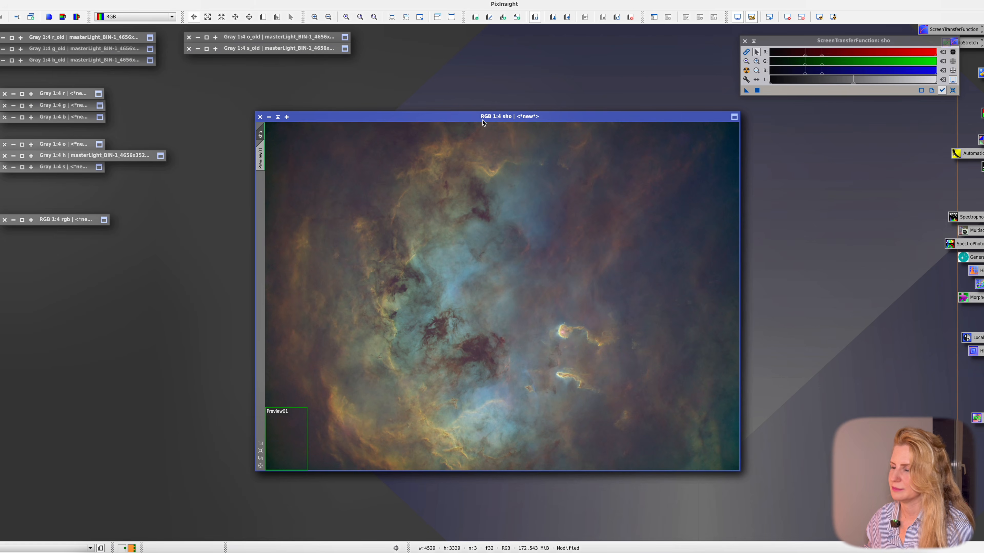
{"action": "key", "text": "ctrl+Tab"}
{"action": "key", "text": "ctrl+Tab"}
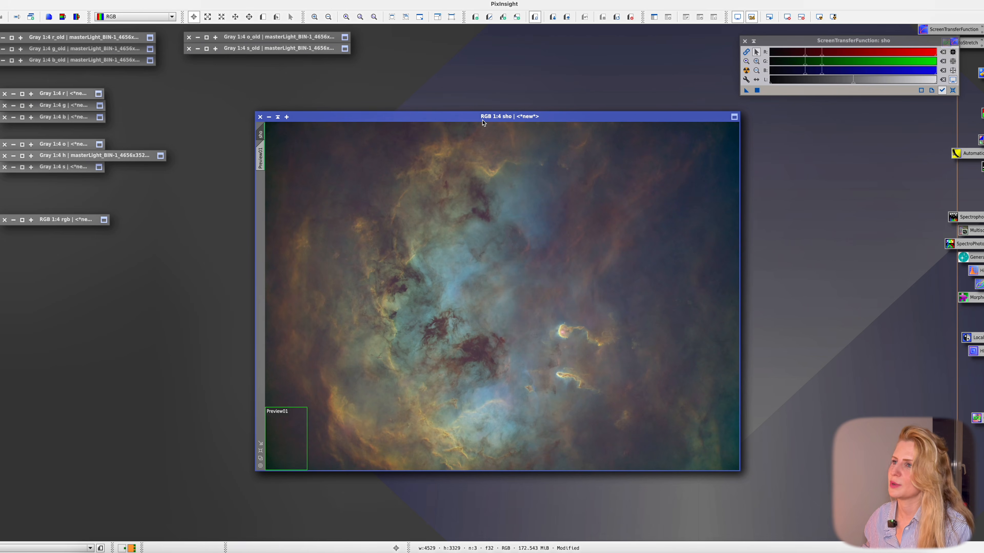
{"action": "key", "text": "ctrl+Tab"}
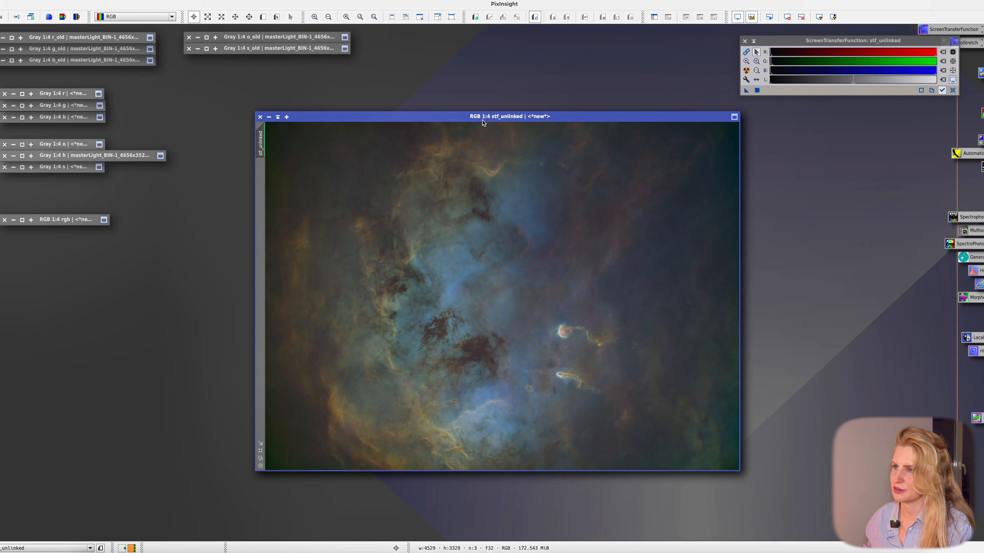
{"action": "key", "text": "ctrl+Tab"}
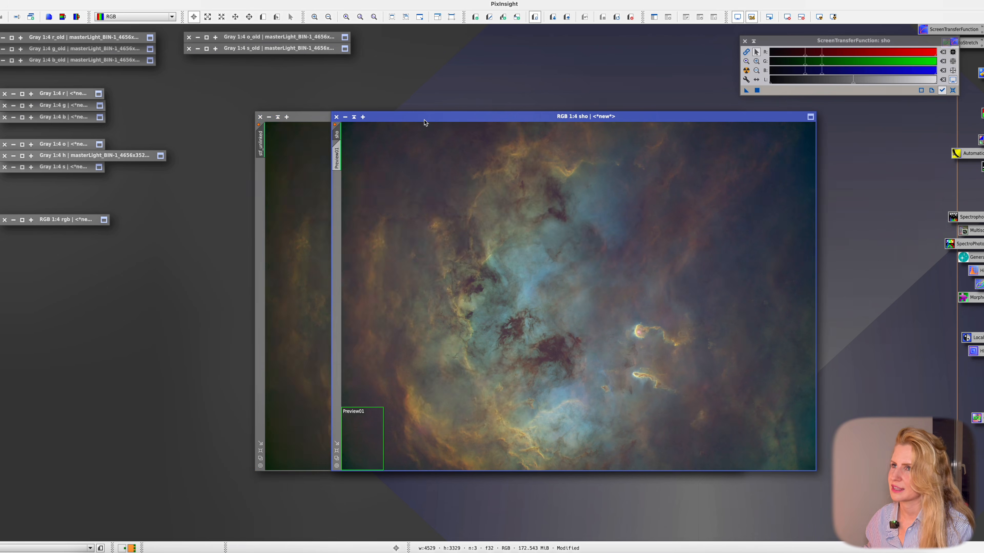
{"action": "left_click_drag", "start_coordinate": [424, 119], "coordinate": [349, 125]}
{"action": "scroll", "coordinate": [451, 291], "scroll_direction": "up", "scroll_amount": 3}
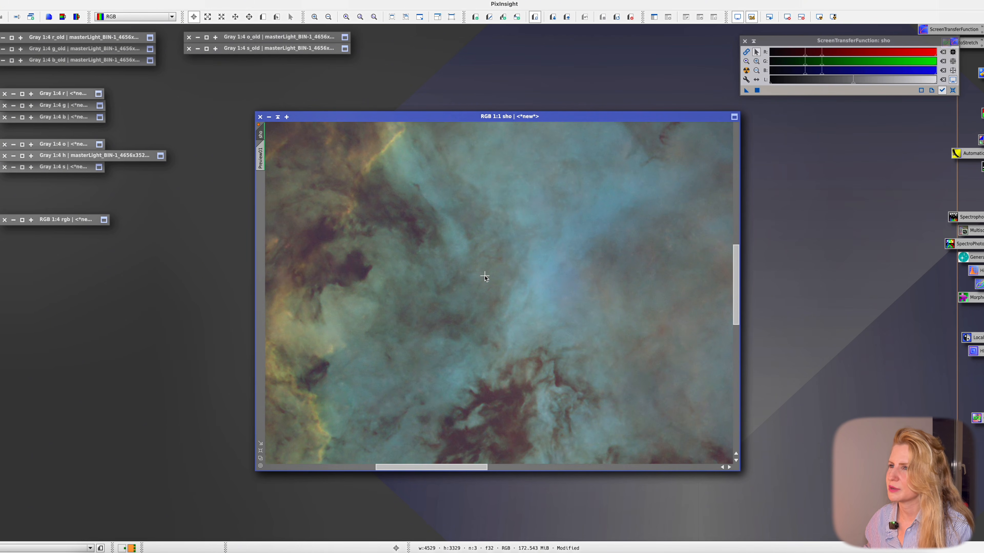
{"action": "scroll", "coordinate": [413, 279], "scroll_direction": "down", "scroll_amount": 3}
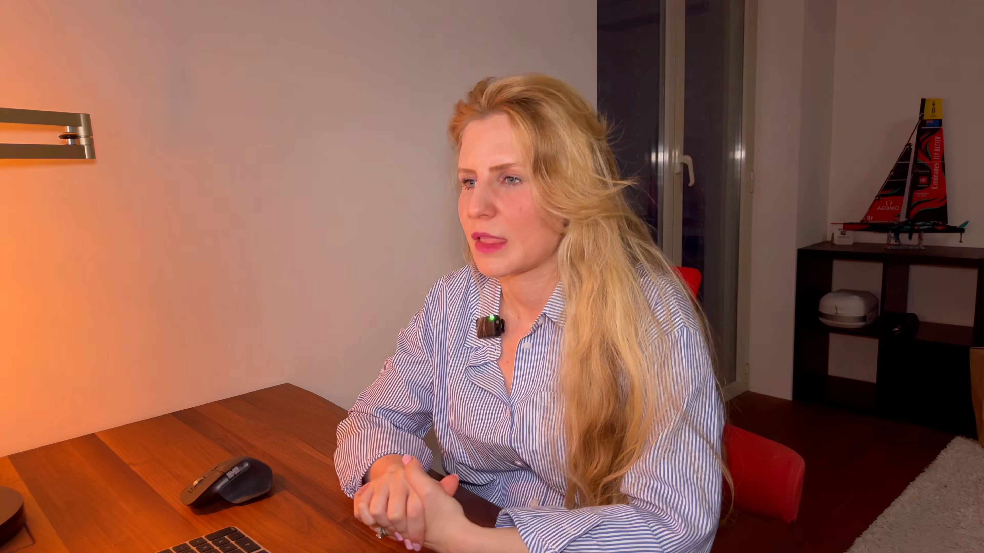
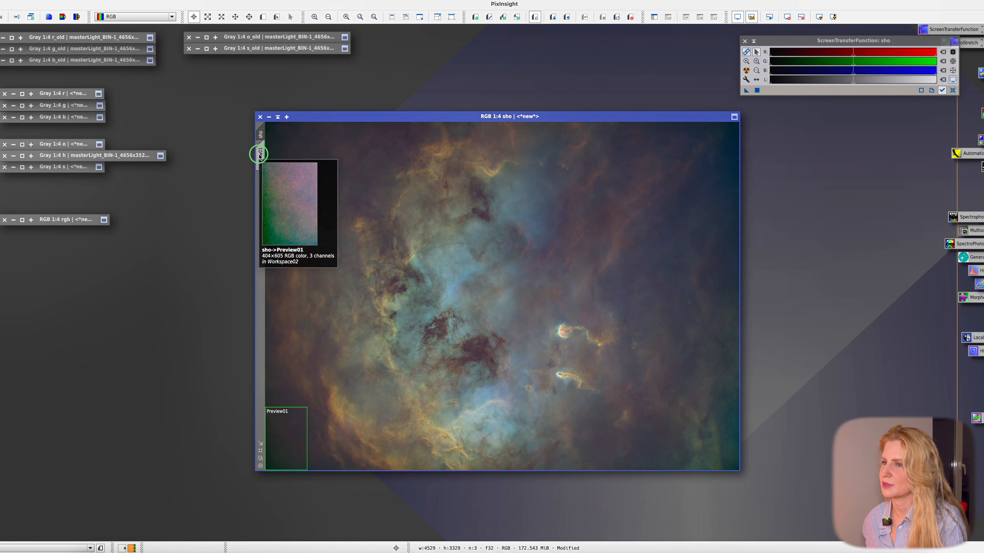
Step: Delete Preview01 from the sho image and open CurvesTransformation beside it
{"action": "right_click", "coordinate": [259, 154]}
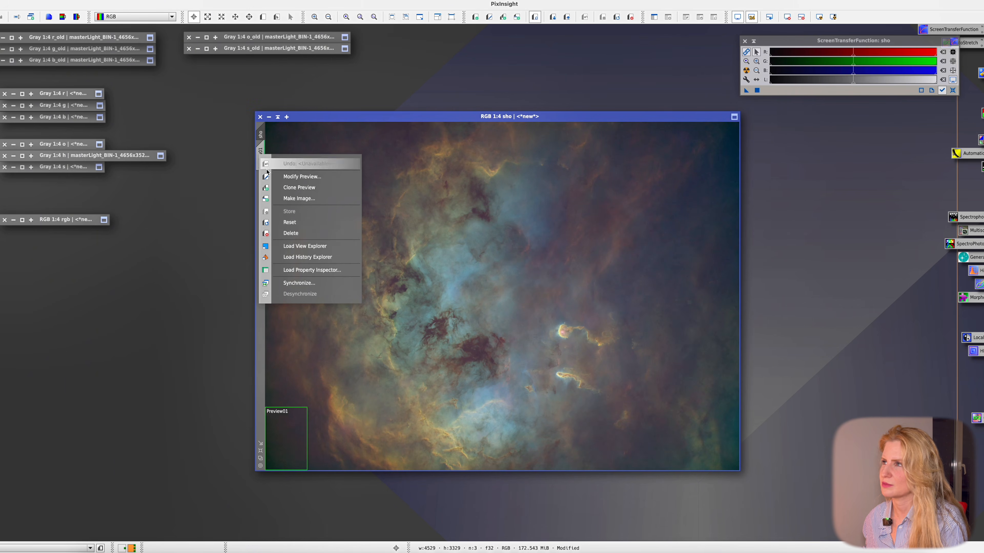
{"action": "left_click", "coordinate": [284, 235]}
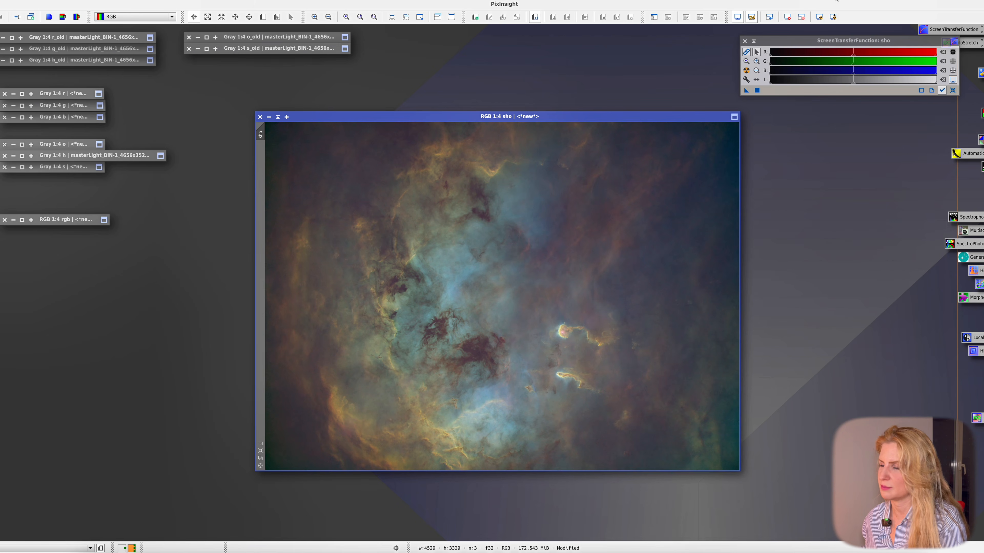
{"action": "scroll", "coordinate": [562, 316], "scroll_direction": "down", "scroll_amount": 1}
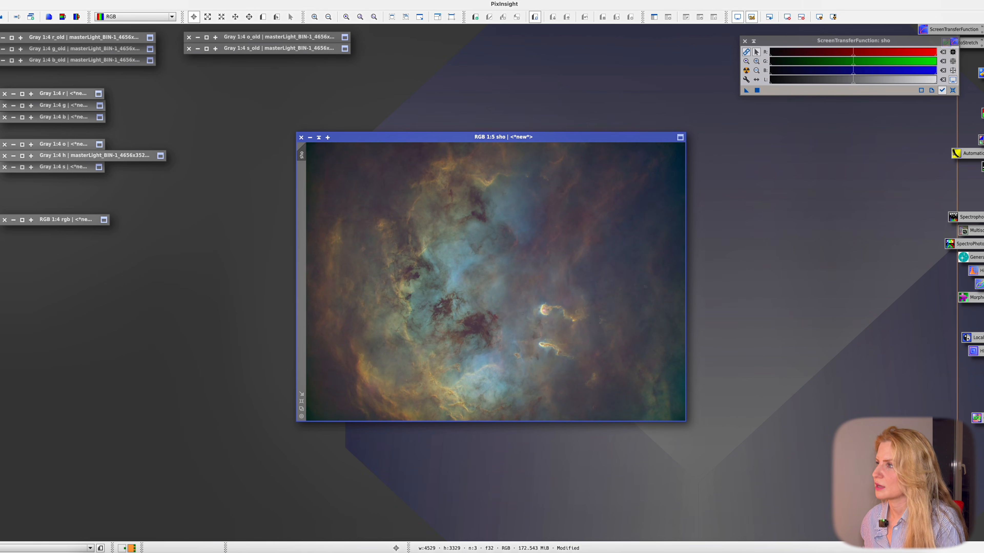
{"action": "double_click", "coordinate": [979, 284]}
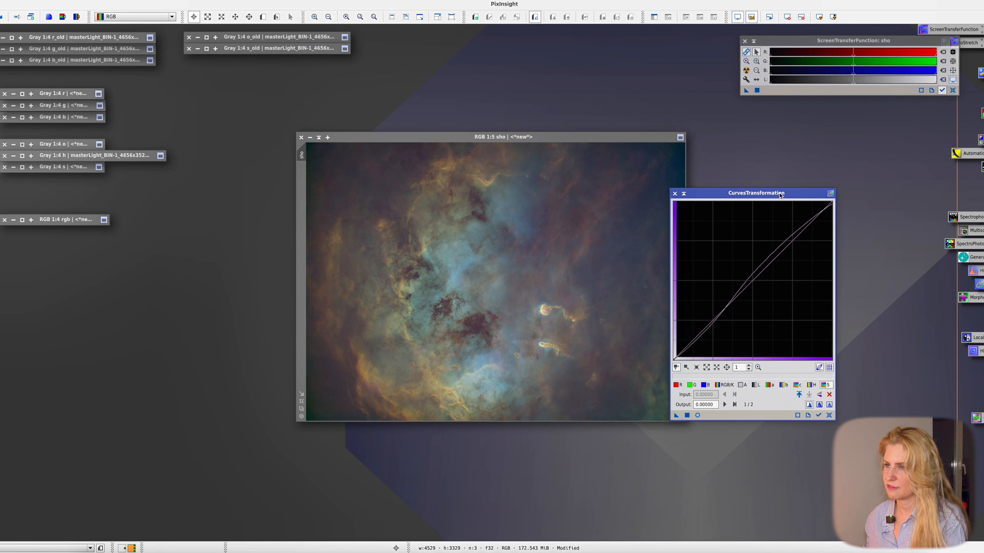
{"action": "left_click_drag", "start_coordinate": [780, 195], "coordinate": [850, 161]}
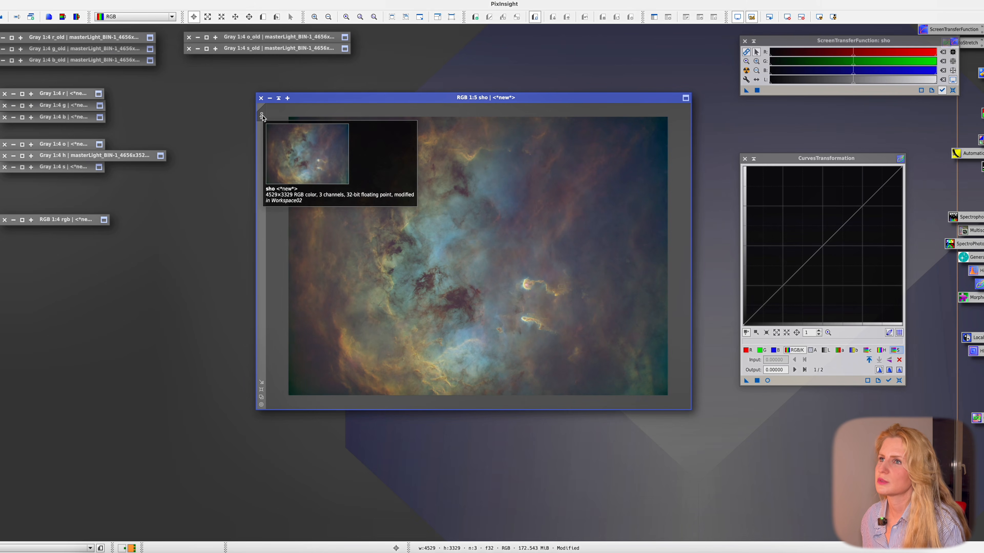
Step: Create a full-height preview over the main nebula in sho and extract it as a separate image for a real-time curves preview
{"action": "key", "text": "alt+n"}
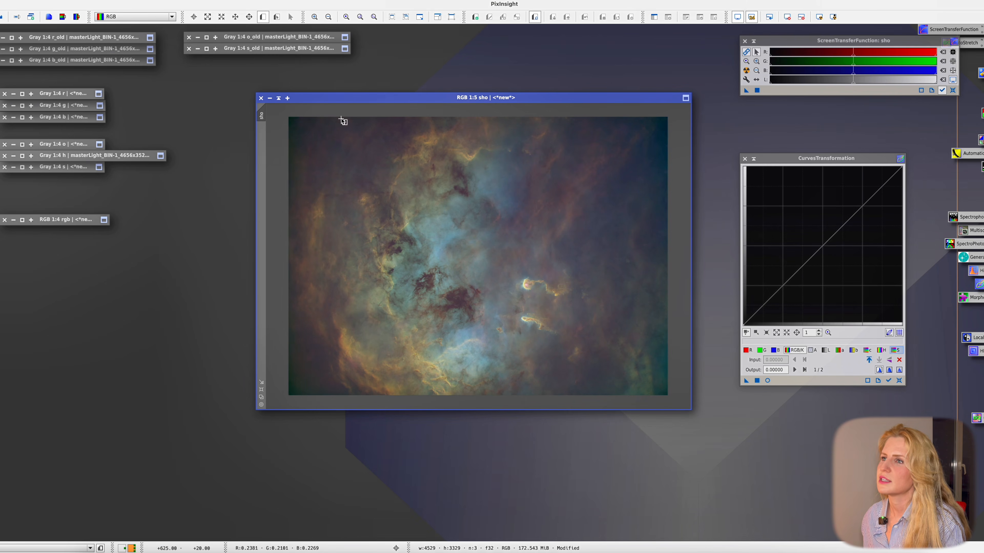
{"action": "left_click_drag", "start_coordinate": [342, 118], "coordinate": [606, 396]}
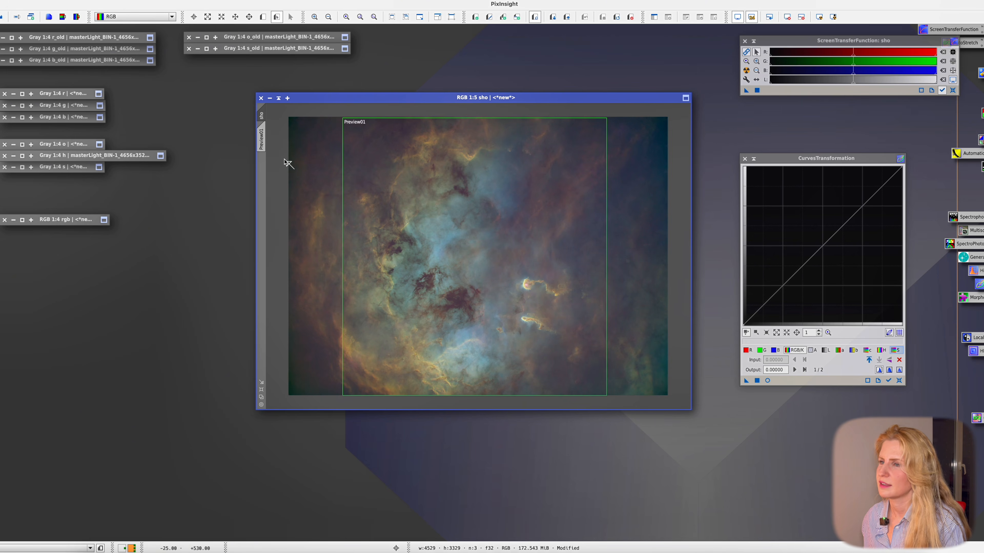
{"action": "left_click_drag", "start_coordinate": [262, 141], "coordinate": [258, 232]}
{"action": "left_click_drag", "start_coordinate": [422, 211], "coordinate": [441, 146]}
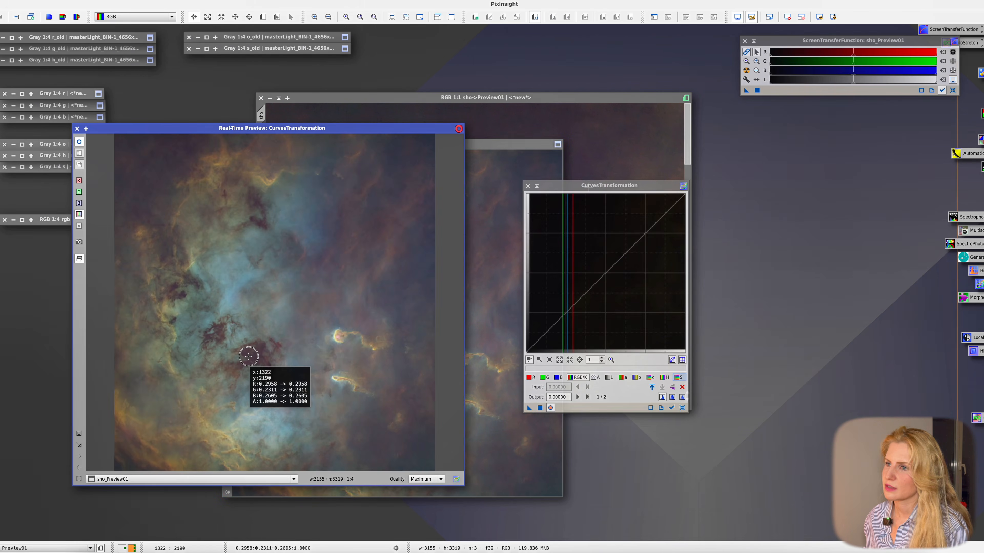
Step: Shape an RGB/K S-curve with a shadow point at input 0.28, output 0.11 and a highlight point at input 0.71, output 0.81
{"action": "mouse_move", "coordinate": [189, 297]}
{"action": "left_mouse_down"}
{"action": "mouse_move", "coordinate": [174, 323]}
{"action": "mouse_move", "coordinate": [185, 299]}
{"action": "left_mouse_up"}
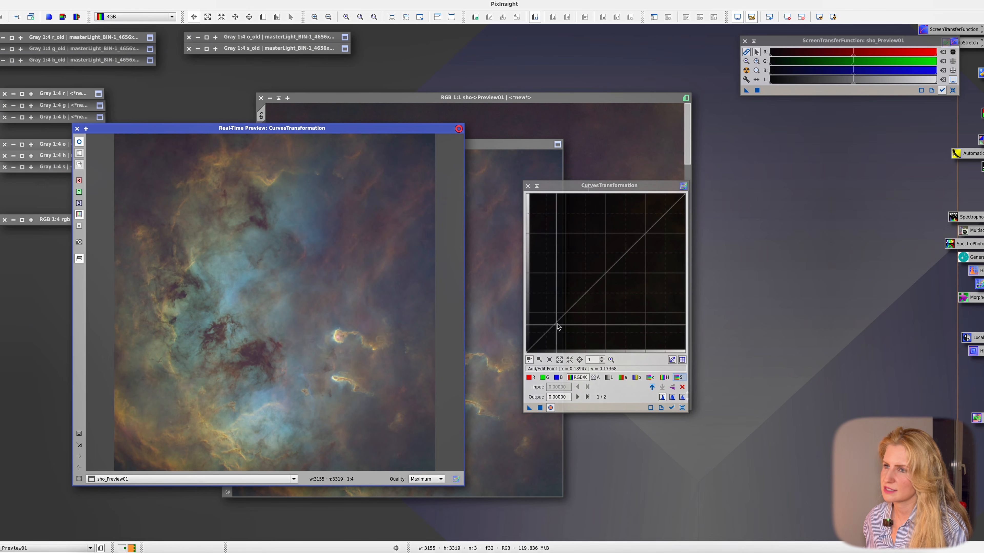
{"action": "left_click_drag", "start_coordinate": [560, 326], "coordinate": [561, 343]}
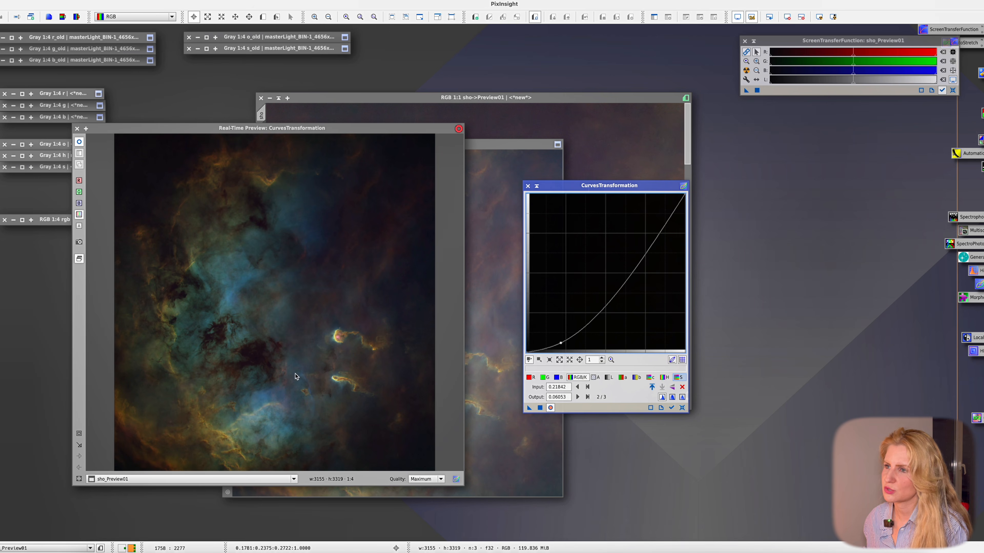
{"action": "left_click_drag", "start_coordinate": [670, 228], "coordinate": [640, 224]}
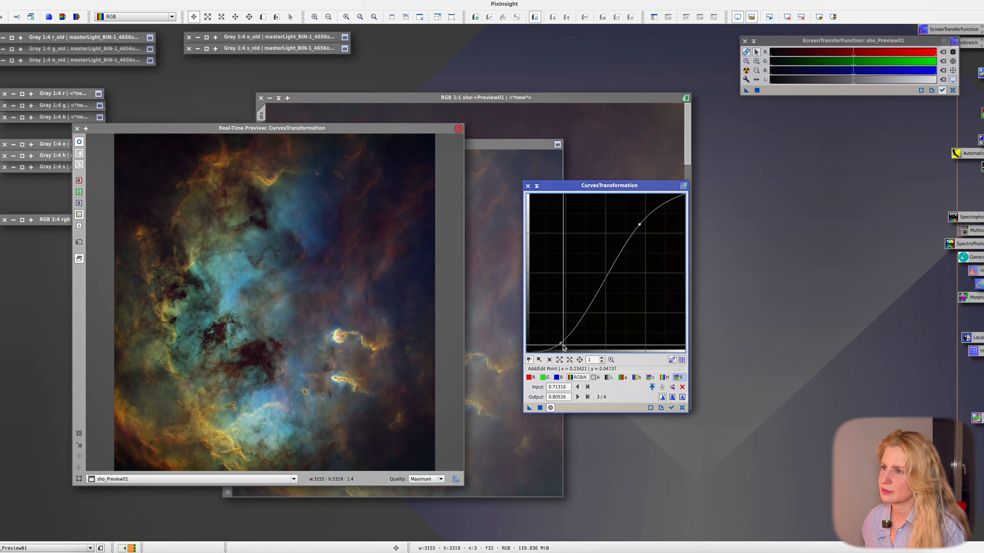
{"action": "left_click_drag", "start_coordinate": [562, 345], "coordinate": [572, 337]}
Step: Compare the real-time preview with and without the contrast curve, and fine-tune the highlight point to input 0.716, output 0.803
{"action": "left_click", "coordinate": [78, 143]}
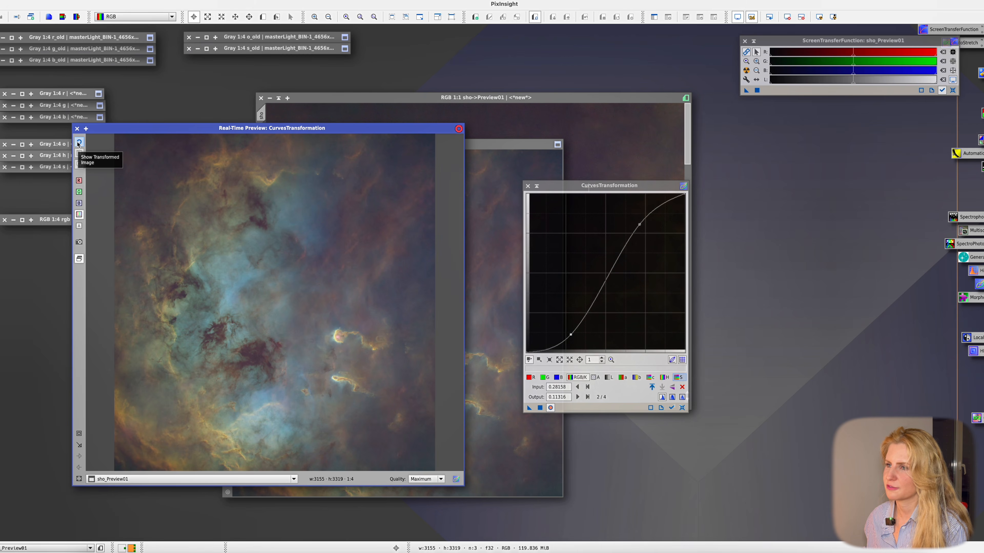
{"action": "left_click", "coordinate": [78, 143]}
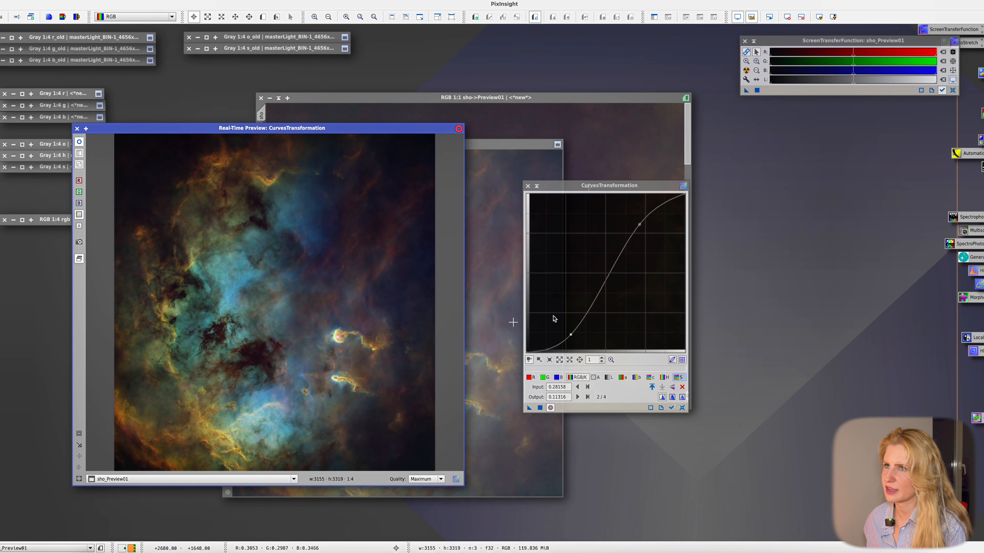
{"action": "left_click", "coordinate": [638, 225]}
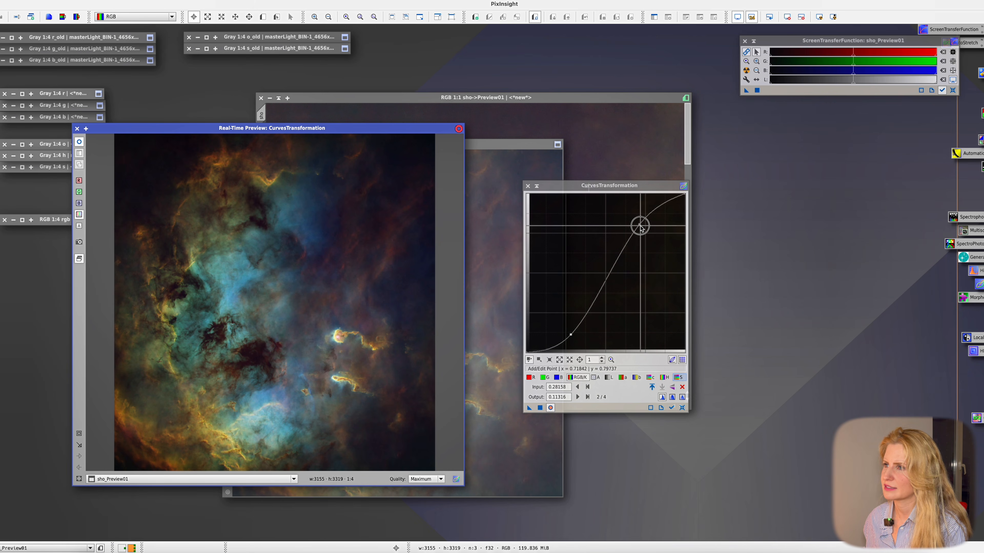
{"action": "left_click_drag", "start_coordinate": [637, 226], "coordinate": [640, 225]}
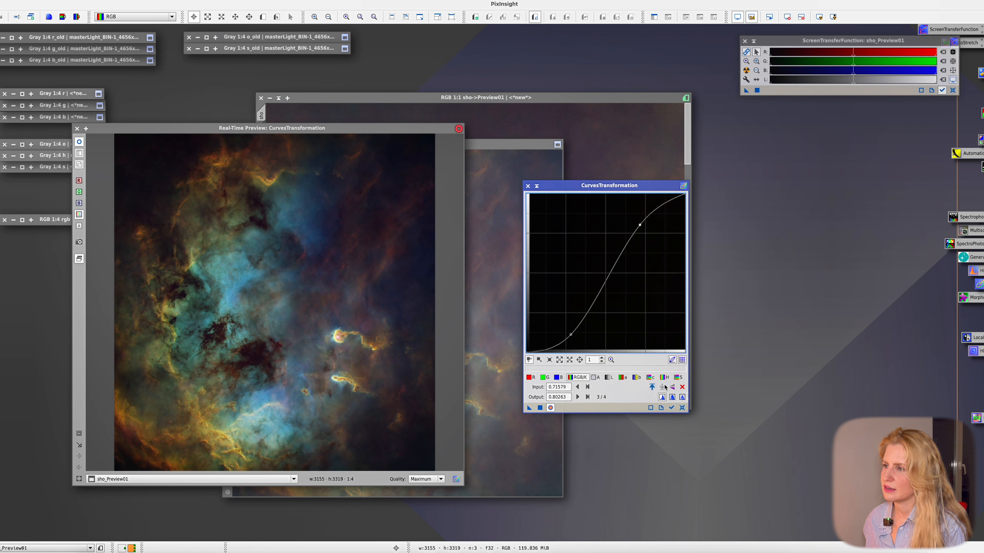
Step: Raise the saturation curve with a point at input 0.476, output 0.563, and compare the real-time preview with and without the adjustments
{"action": "left_click", "coordinate": [679, 378]}
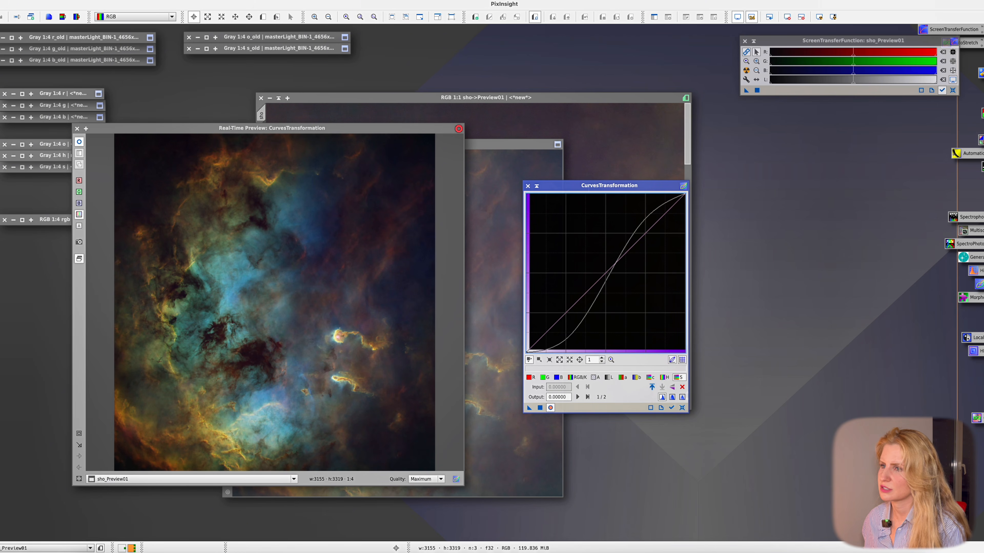
{"action": "left_click_drag", "start_coordinate": [608, 275], "coordinate": [494, 178]}
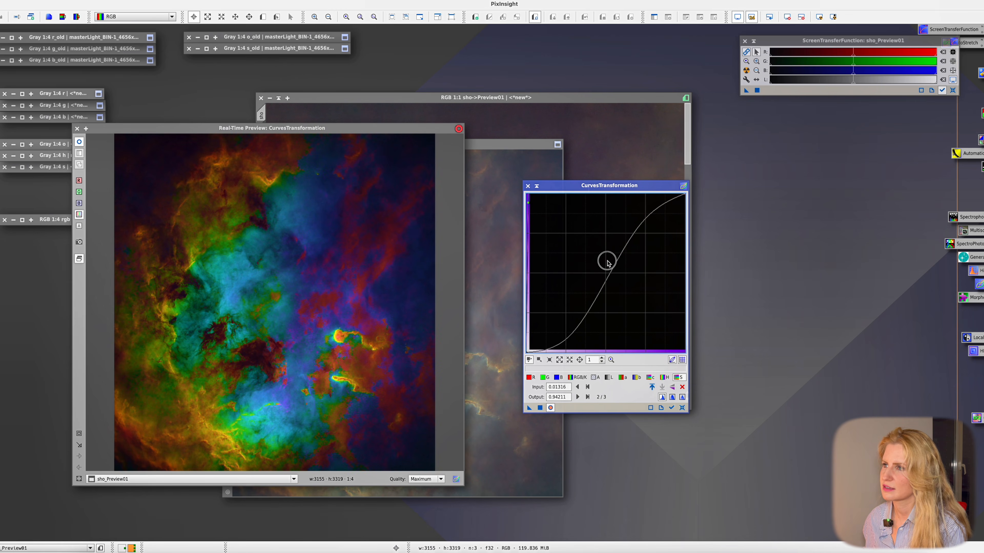
{"action": "left_click_drag", "start_coordinate": [529, 203], "coordinate": [602, 263]}
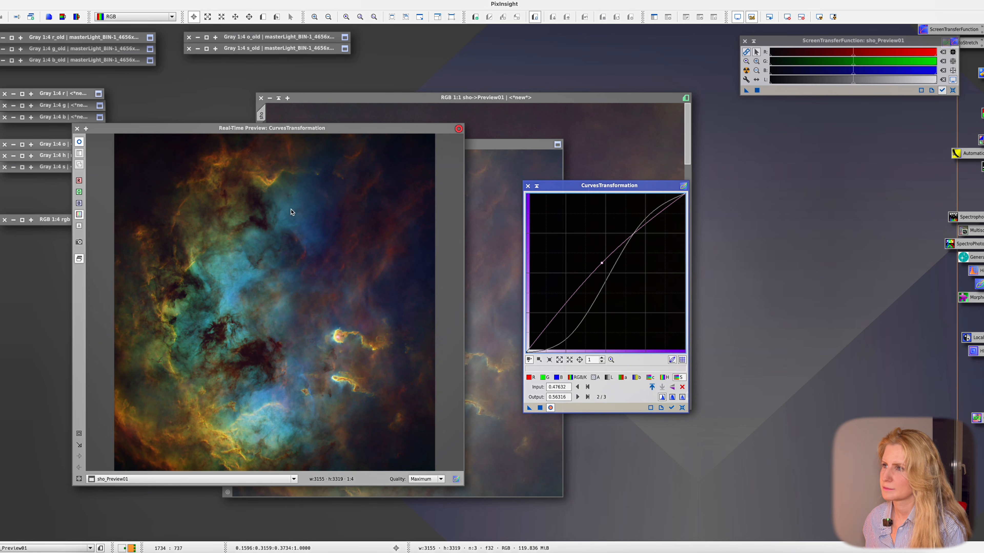
{"action": "left_click", "coordinate": [79, 141]}
{"action": "left_click", "coordinate": [79, 141]}
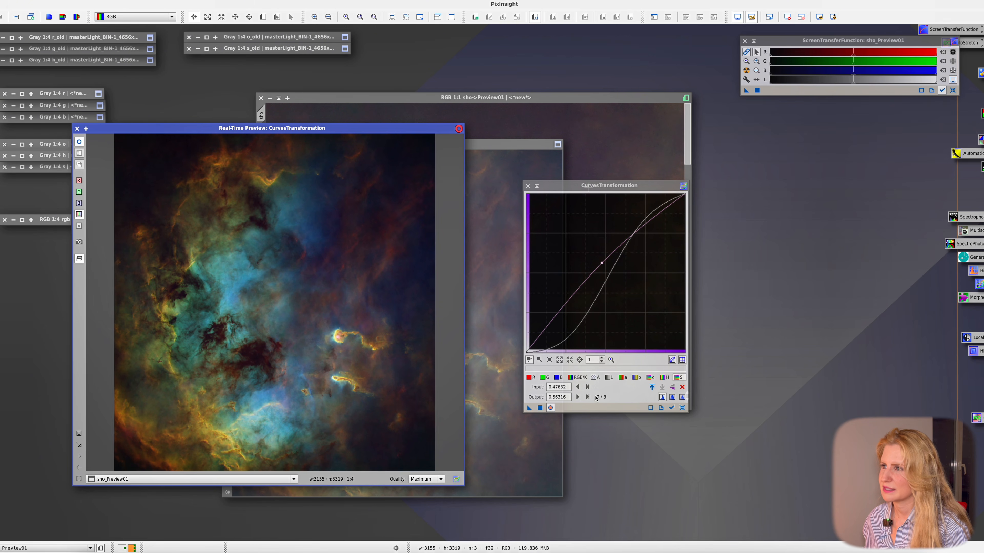
Step: Adjust the RGB/K shadow point to input 0.276, output 0.118 while checking a dark nebula structure up close, and restore the full preview
{"action": "left_click", "coordinate": [576, 378]}
{"action": "left_click_drag", "start_coordinate": [575, 351], "coordinate": [571, 333]}
{"action": "left_click_drag", "start_coordinate": [133, 315], "coordinate": [187, 351]}
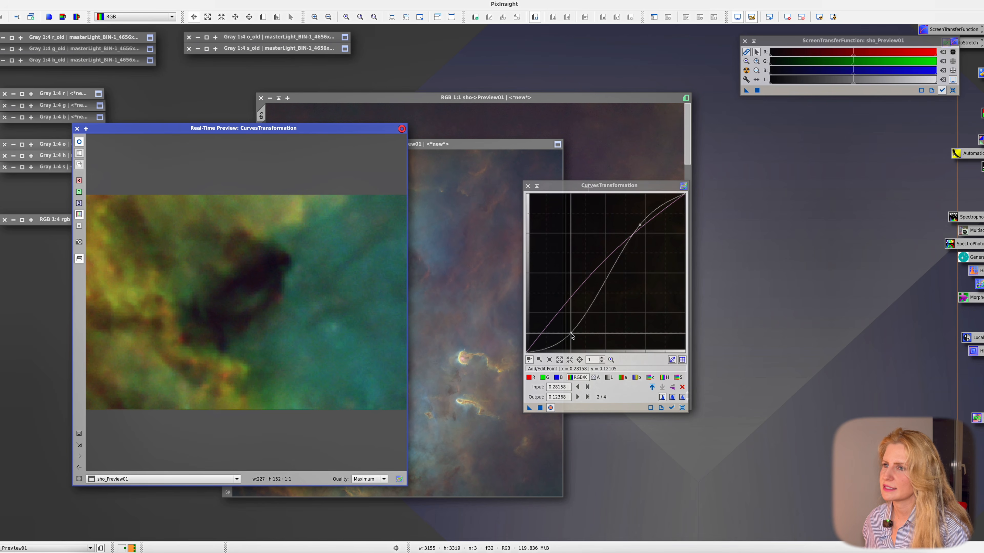
{"action": "mouse_move", "coordinate": [571, 334]}
{"action": "left_mouse_down"}
{"action": "mouse_move", "coordinate": [571, 323]}
{"action": "mouse_move", "coordinate": [570, 335]}
{"action": "left_mouse_up"}
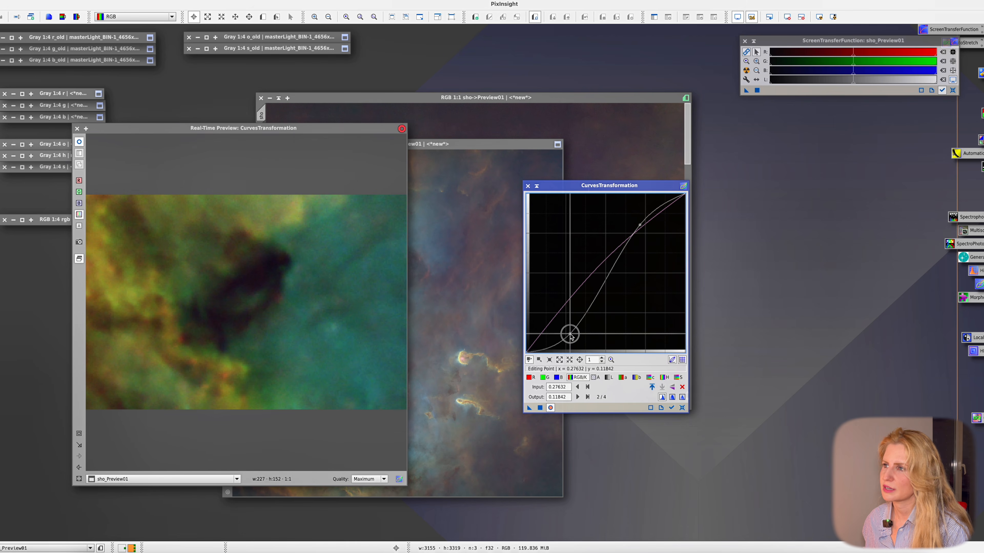
{"action": "left_click", "coordinate": [77, 479]}
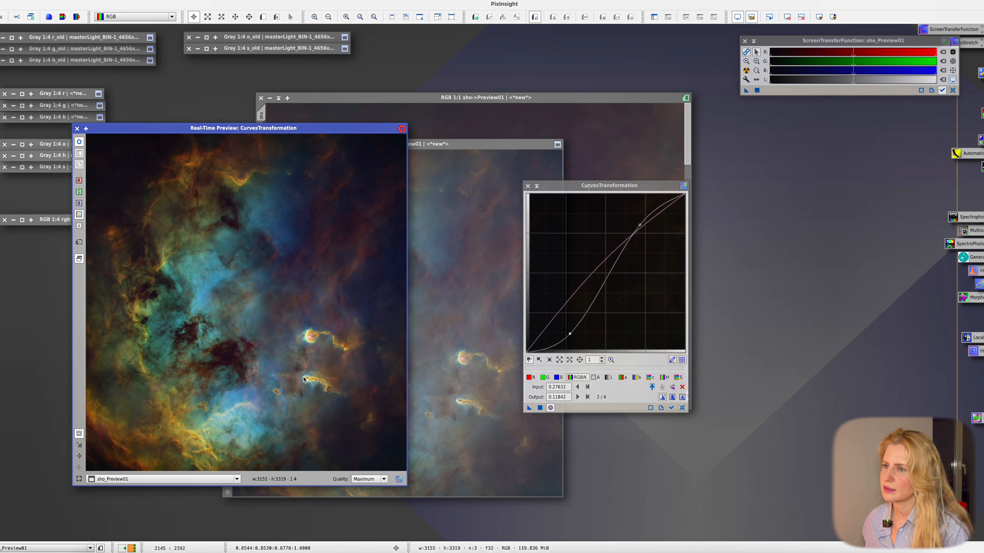
Step: Move the RGB/K highlight point to input 0.603, output 0.682 while checking the bright tadpole head up close, and apply the curves to sho
{"action": "left_click_drag", "start_coordinate": [305, 331], "coordinate": [318, 351]}
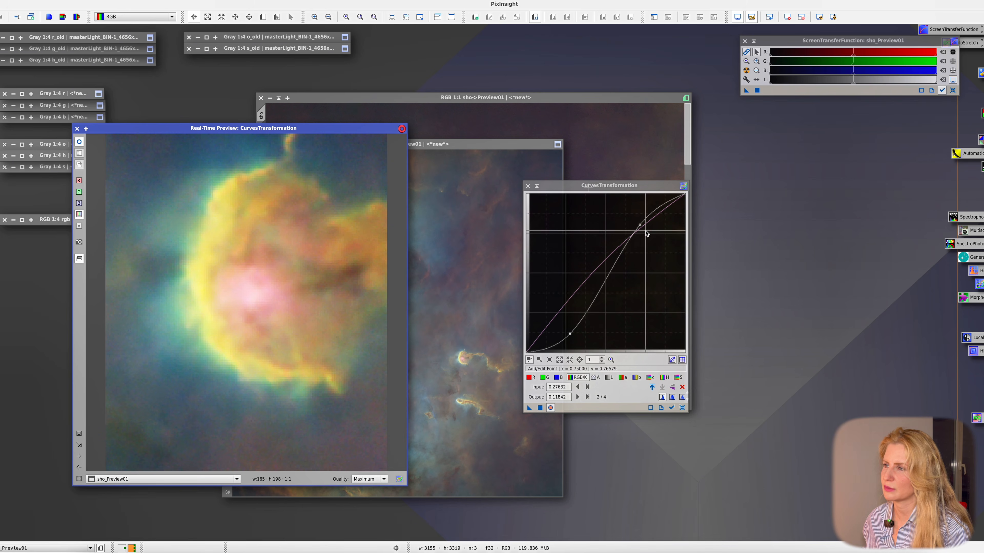
{"action": "left_click", "coordinate": [639, 225]}
{"action": "left_click_drag", "start_coordinate": [638, 226], "coordinate": [636, 227]}
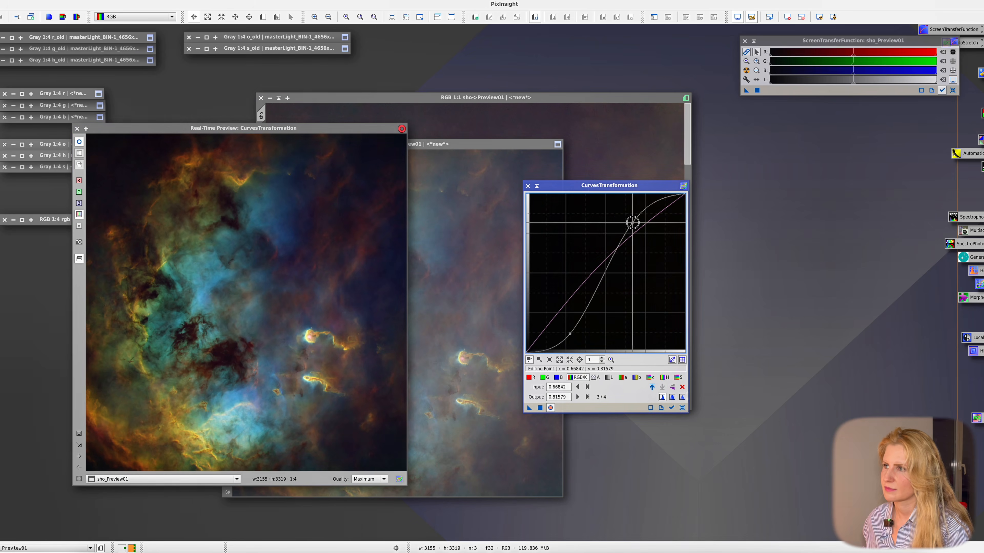
{"action": "left_click_drag", "start_coordinate": [633, 223], "coordinate": [634, 231]}
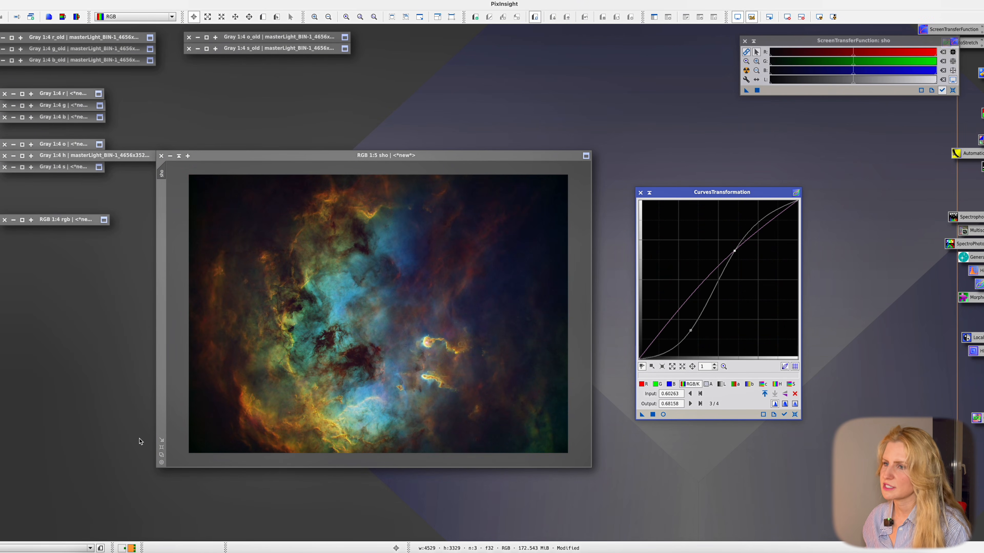
Step: Reposition the sho image, restore the minimized rgb image, and apply an automatic screen stretch to it
{"action": "left_click_drag", "start_coordinate": [219, 444], "coordinate": [184, 450]}
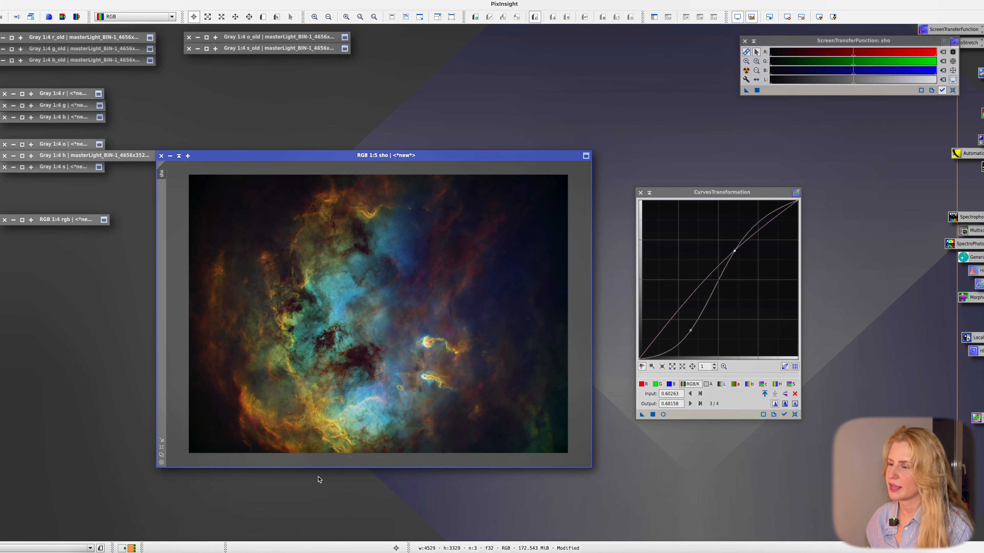
{"action": "left_click_drag", "start_coordinate": [416, 156], "coordinate": [446, 157]}
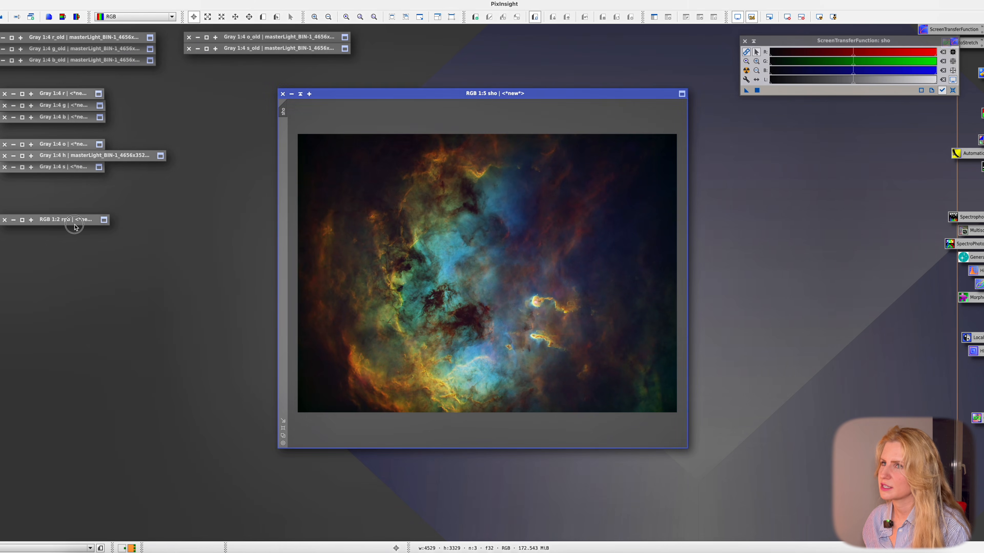
{"action": "left_click", "coordinate": [73, 223]}
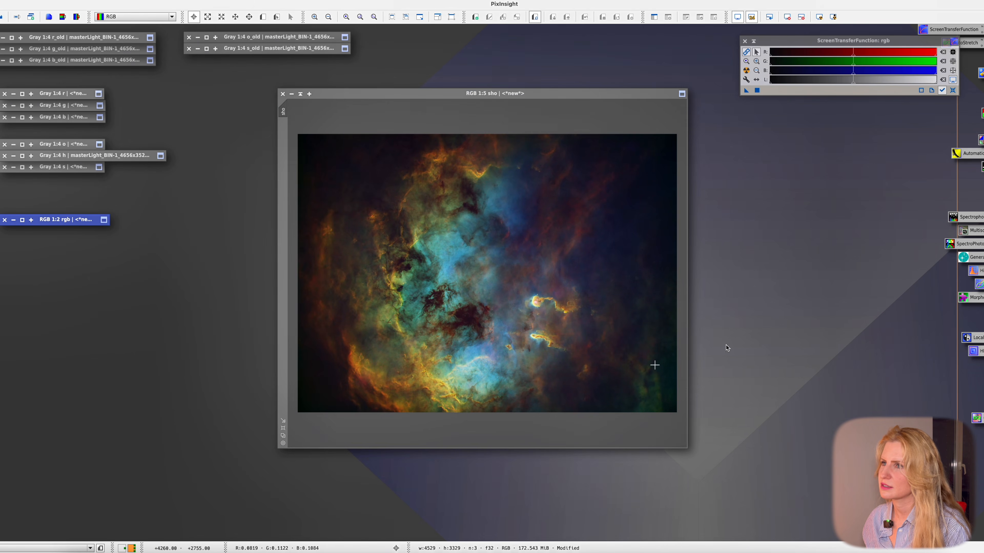
{"action": "left_click", "coordinate": [23, 220]}
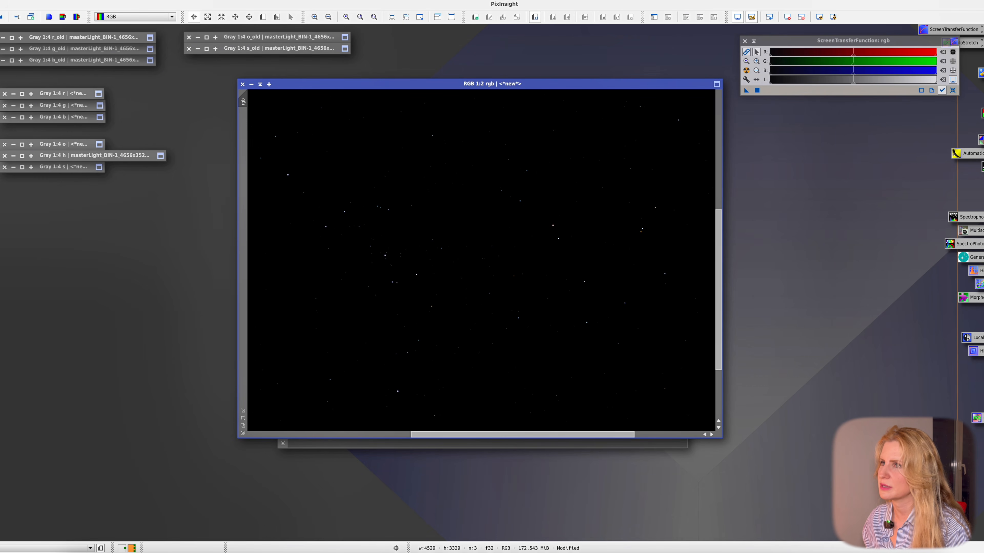
{"action": "left_click", "coordinate": [819, 16]}
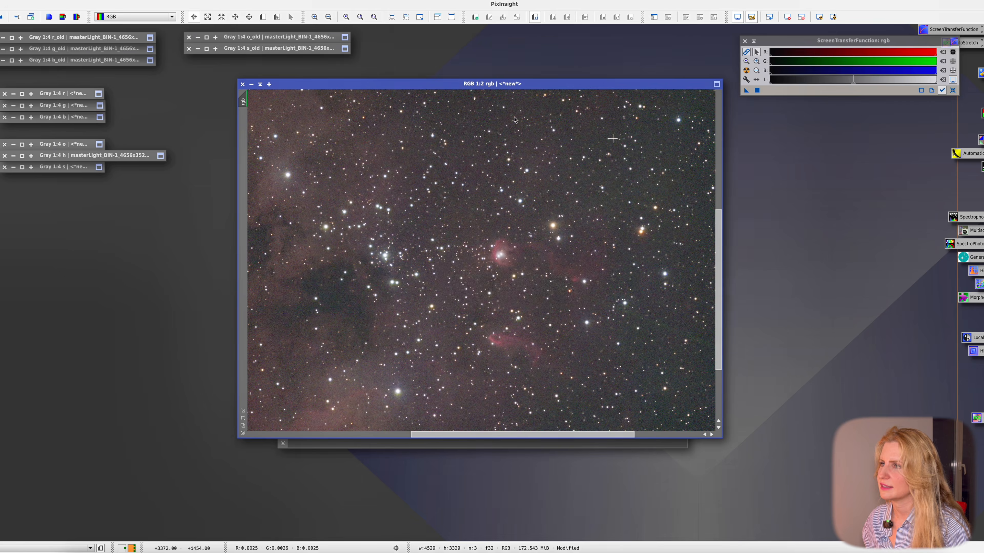
Step: Examine the auto-stretched rgb image's stars and nebulosity at different zoom levels and check its undo and redo history
{"action": "scroll", "coordinate": [513, 264], "scroll_direction": "up", "scroll_amount": 1}
{"action": "scroll", "coordinate": [513, 264], "scroll_direction": "down", "scroll_amount": 1}
{"action": "scroll", "coordinate": [512, 267], "scroll_direction": "down", "scroll_amount": 1}
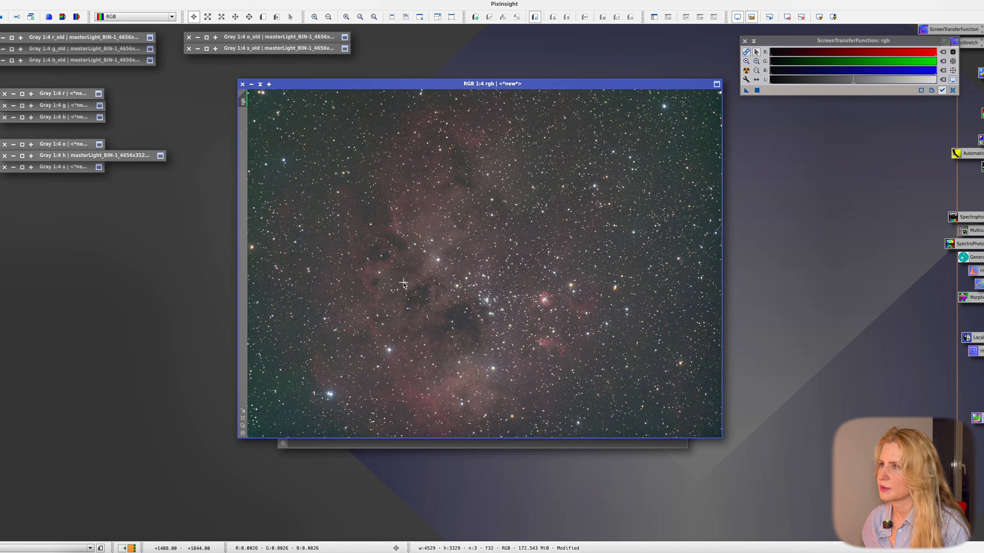
{"action": "right_click", "coordinate": [585, 201]}
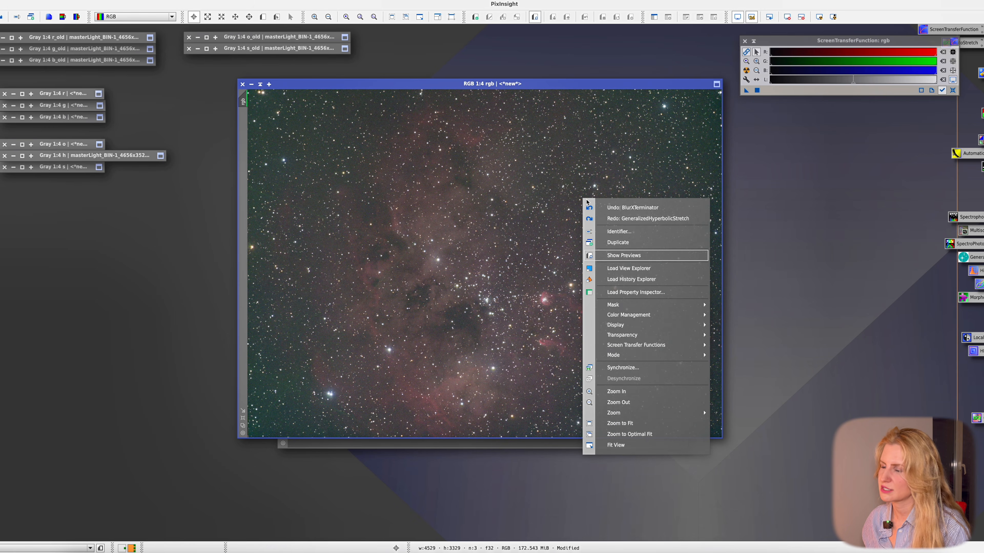
{"action": "left_click", "coordinate": [578, 207]}
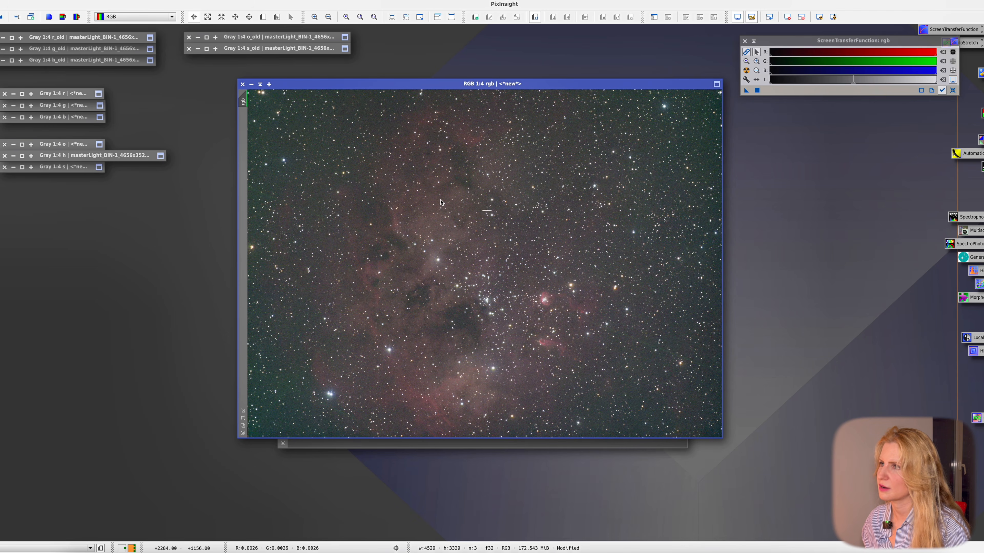
{"action": "scroll", "coordinate": [600, 268], "scroll_direction": "down", "scroll_amount": 1}
{"action": "scroll", "coordinate": [599, 267], "scroll_direction": "up", "scroll_amount": 1}
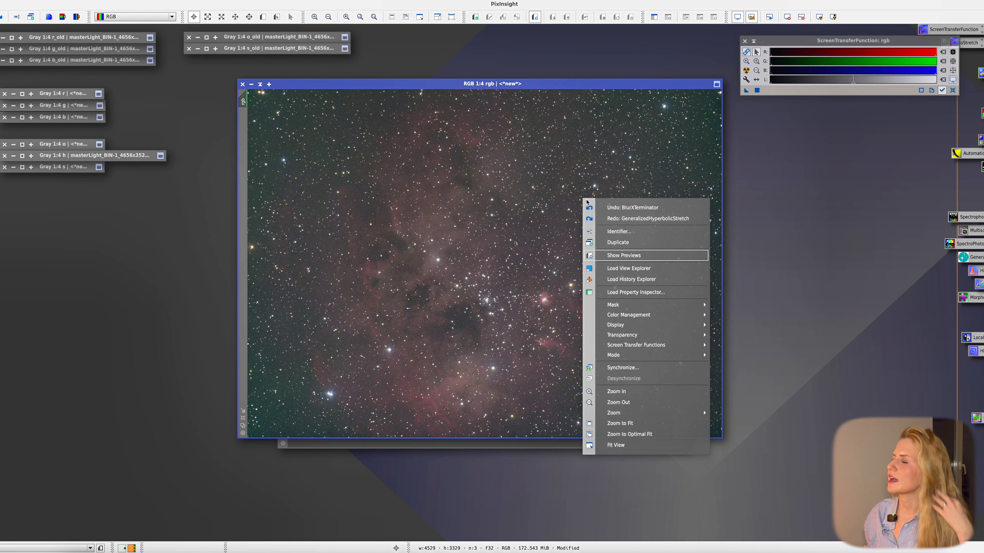
{"action": "left_click", "coordinate": [577, 206]}
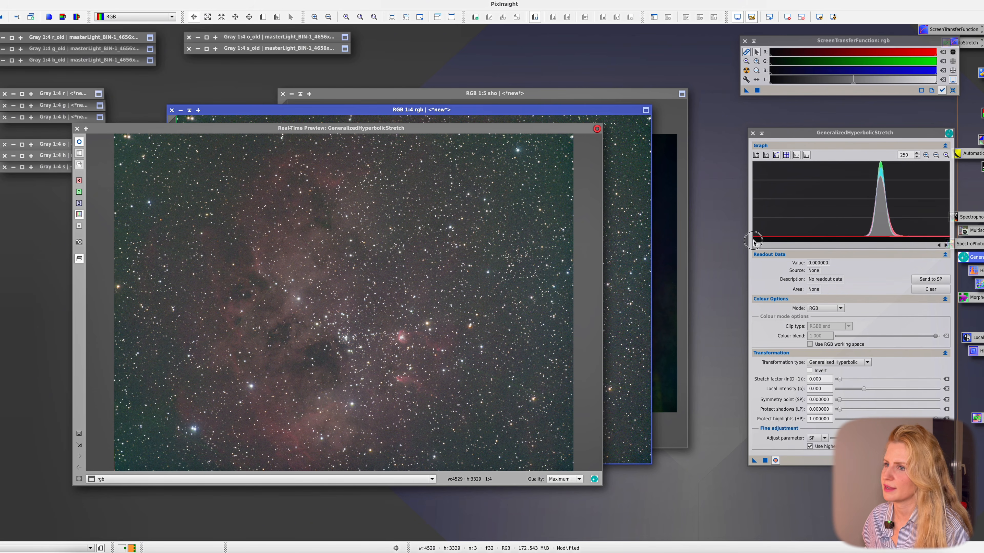
Step: Set the GeneralizedHyperbolicStretch symmetry point to the rgb histogram peak at 0.002604, leaving shadow protection at 0
{"action": "left_click", "coordinate": [757, 243]}
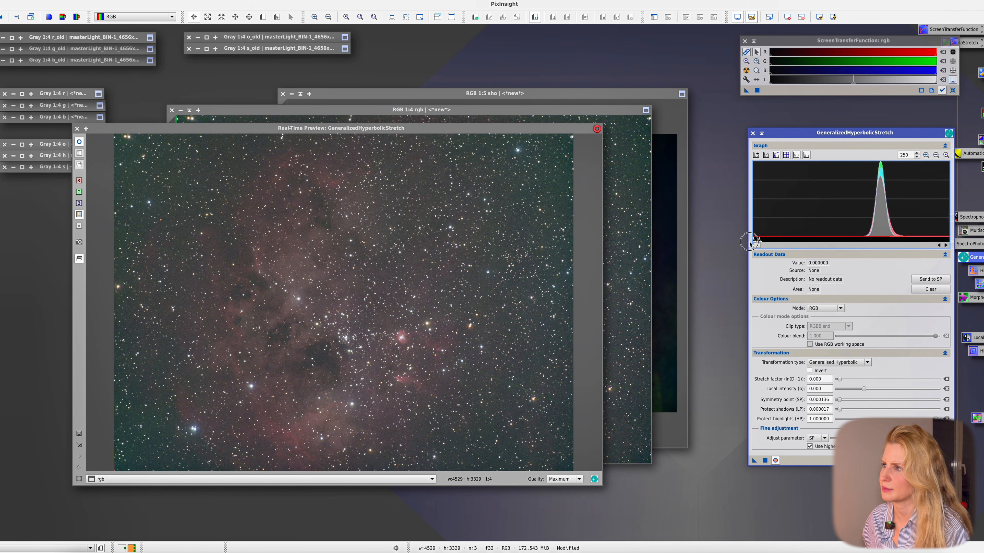
{"action": "left_click_drag", "start_coordinate": [758, 242], "coordinate": [691, 267]}
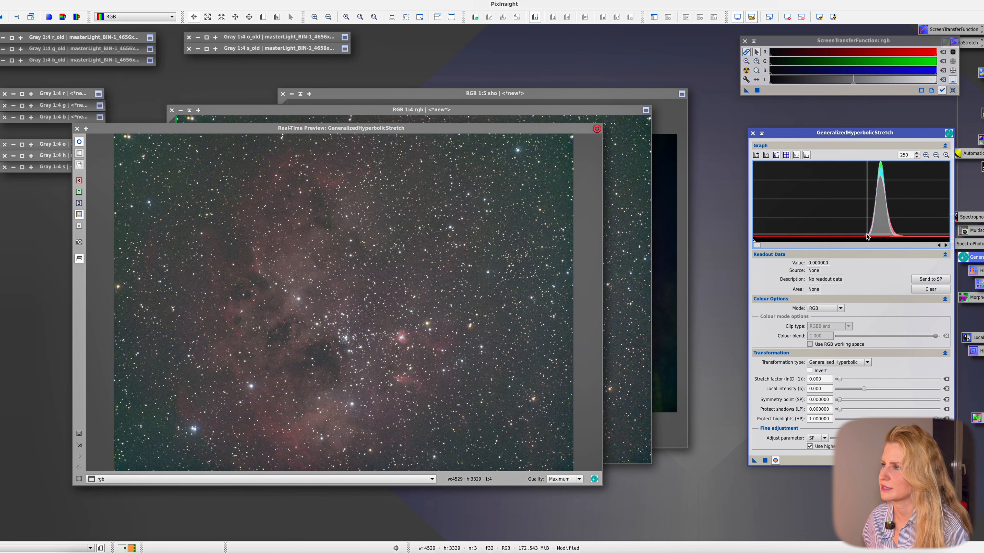
{"action": "left_click", "coordinate": [881, 217]}
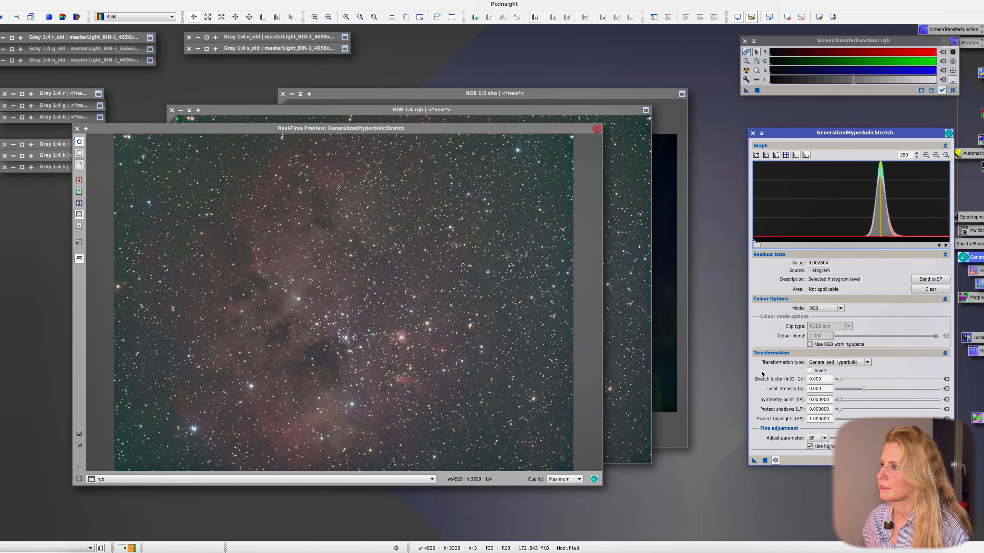
{"action": "left_click", "coordinate": [924, 282]}
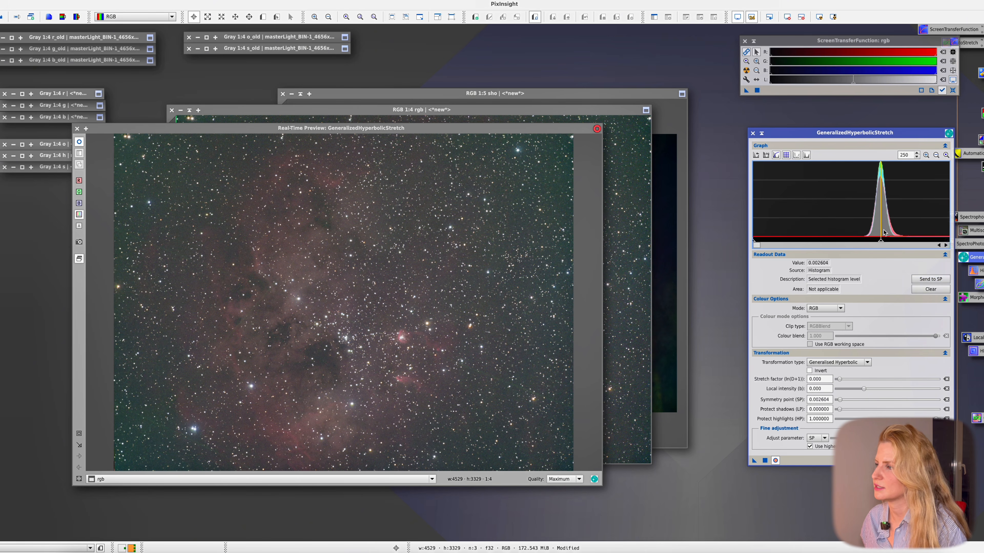
Step: Remove rgb's screen stretch, set the stretch factor to 4.340 and local intensity to 15, and reset the graph zoom to 1
{"action": "left_click_drag", "start_coordinate": [839, 380], "coordinate": [843, 382]}
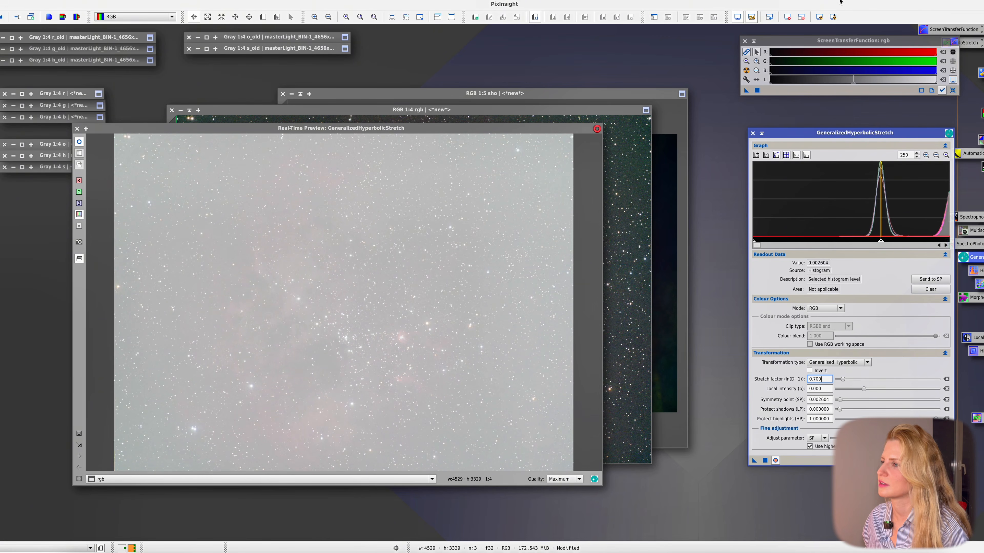
{"action": "left_click", "coordinate": [787, 18]}
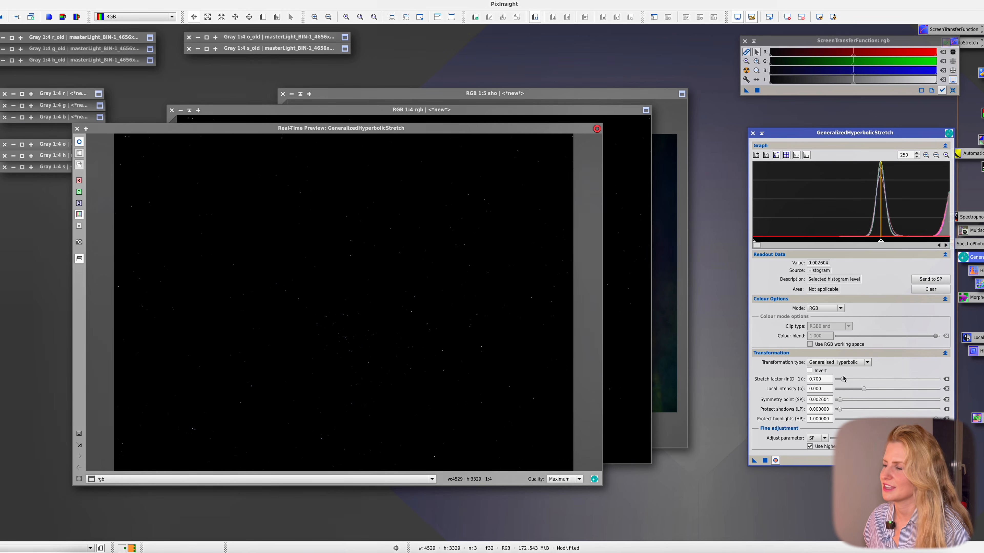
{"action": "left_click_drag", "start_coordinate": [843, 382], "coordinate": [861, 380]}
{"action": "left_click", "coordinate": [936, 156]}
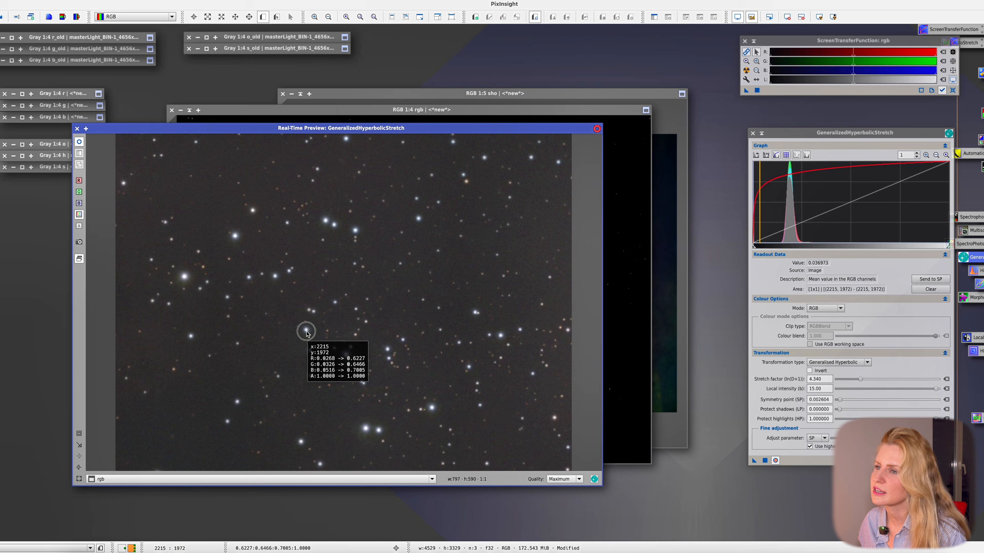
Step: Sample the before and after pixel values of several small and bright stars in the stretch preview
{"action": "left_click", "coordinate": [306, 331]}
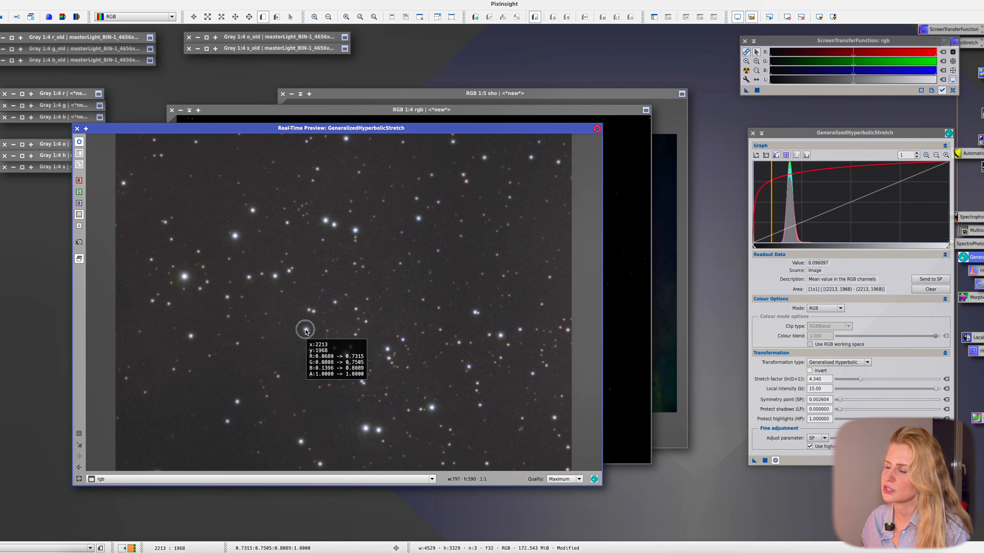
{"action": "left_click", "coordinate": [304, 331]}
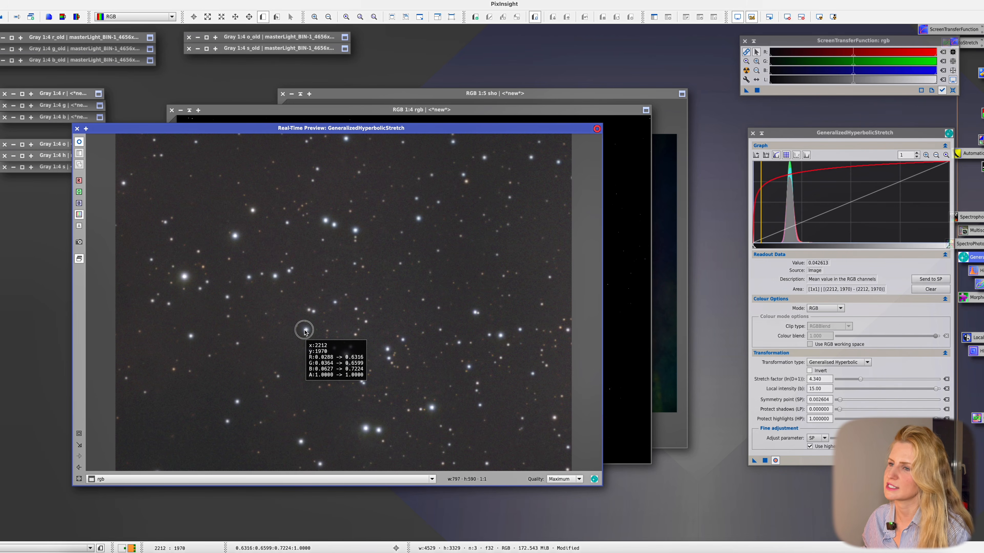
{"action": "left_click", "coordinate": [304, 331]}
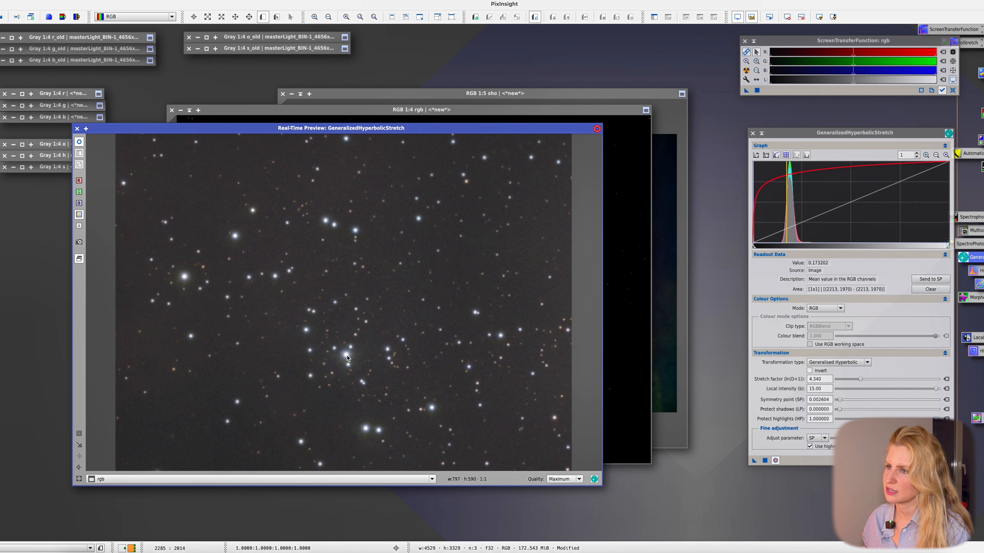
{"action": "left_click", "coordinate": [346, 356]}
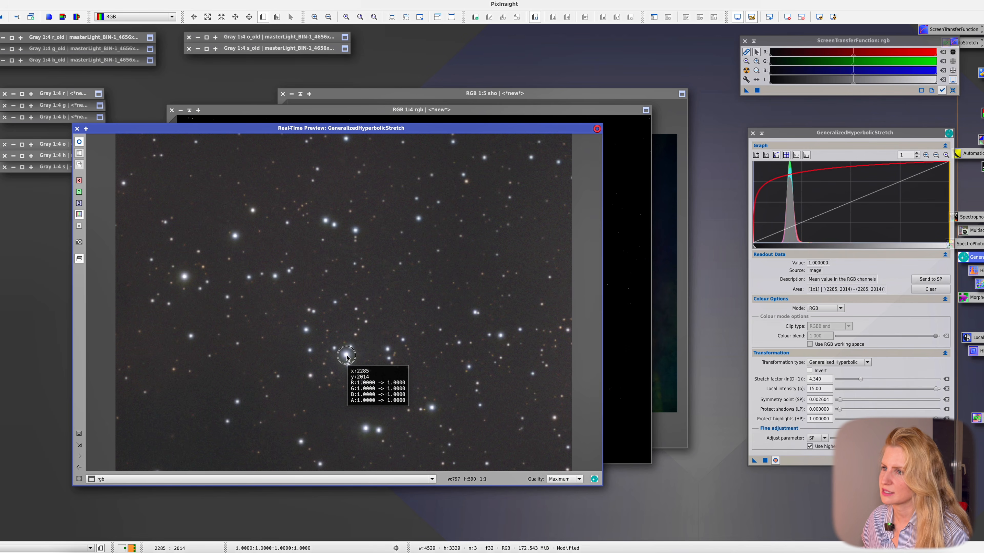
{"action": "left_click_drag", "start_coordinate": [346, 356], "coordinate": [346, 356]}
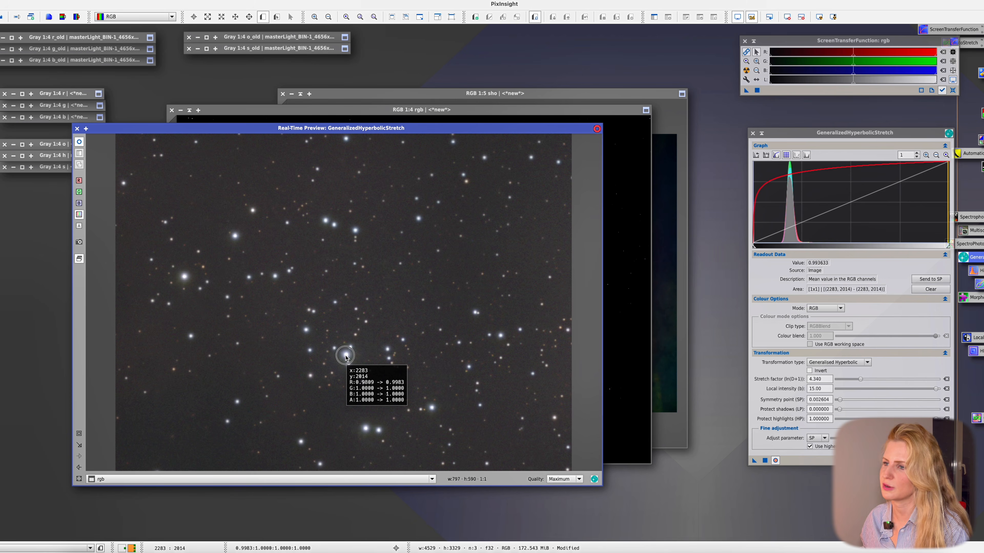
{"action": "left_click_drag", "start_coordinate": [345, 356], "coordinate": [344, 356]}
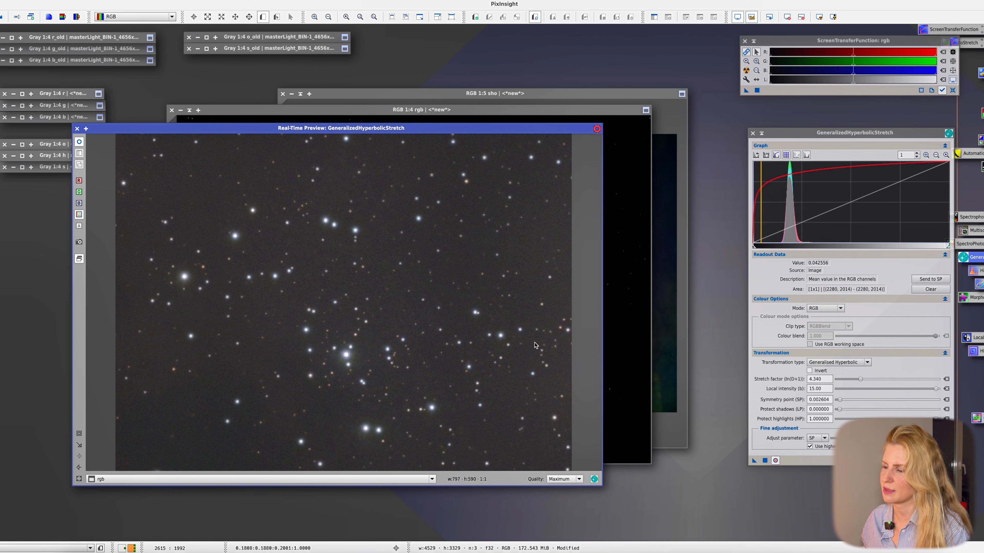
{"action": "left_click", "coordinate": [500, 338]}
{"action": "left_click_drag", "start_coordinate": [501, 338], "coordinate": [501, 338]}
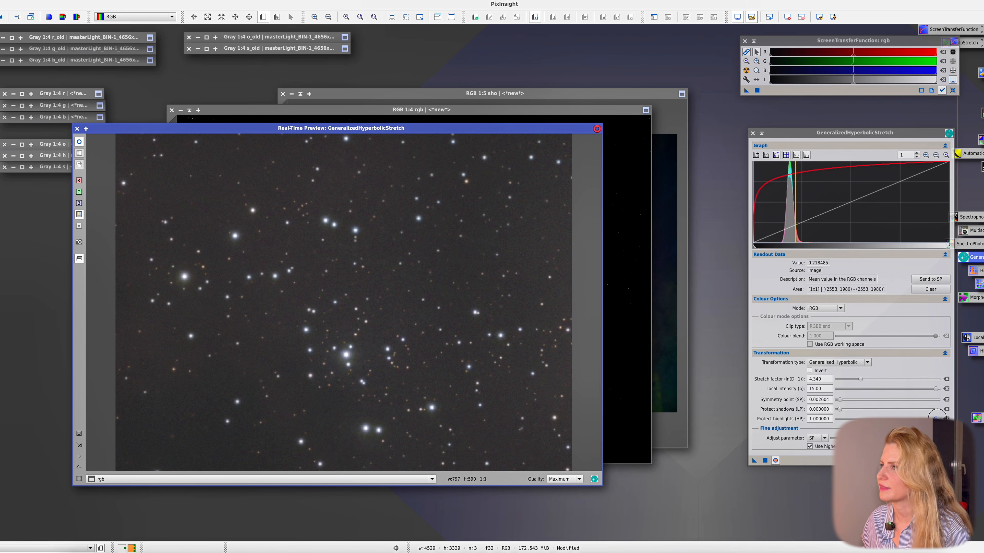
Step: Set highlight protection to 0.95, apply the stretch to the rgb image, and inspect its stars up close
{"action": "left_click_drag", "start_coordinate": [937, 419], "coordinate": [935, 419]}
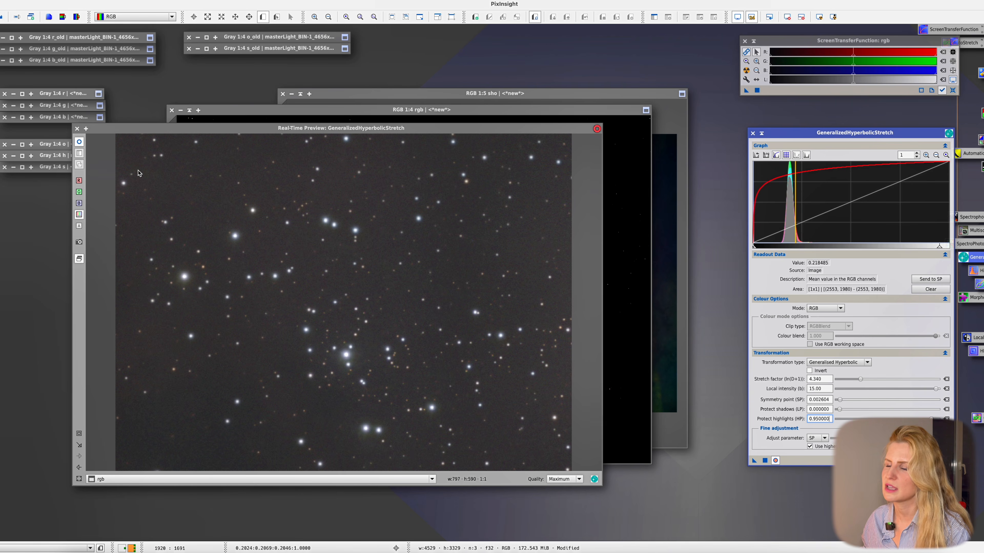
{"action": "left_click", "coordinate": [77, 129]}
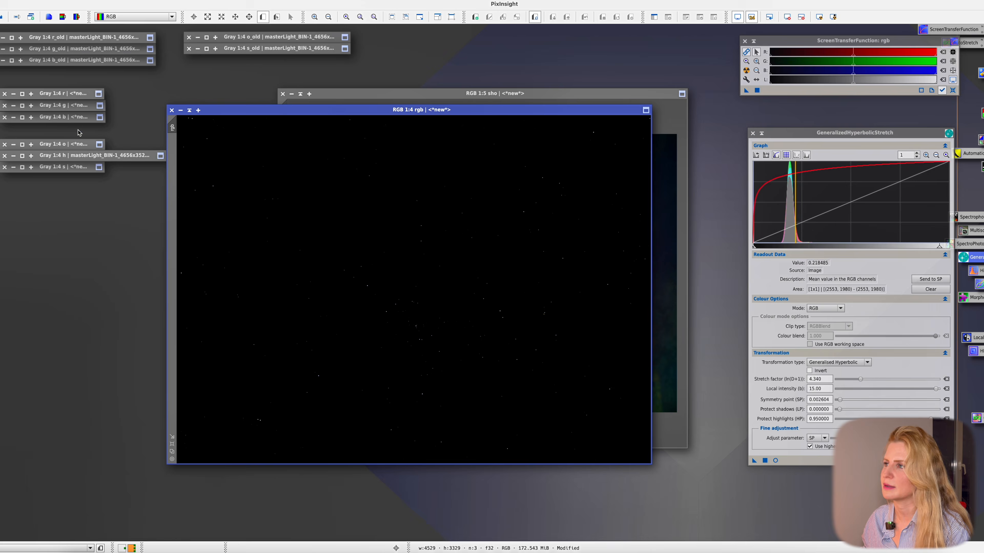
{"action": "left_click", "coordinate": [764, 460]}
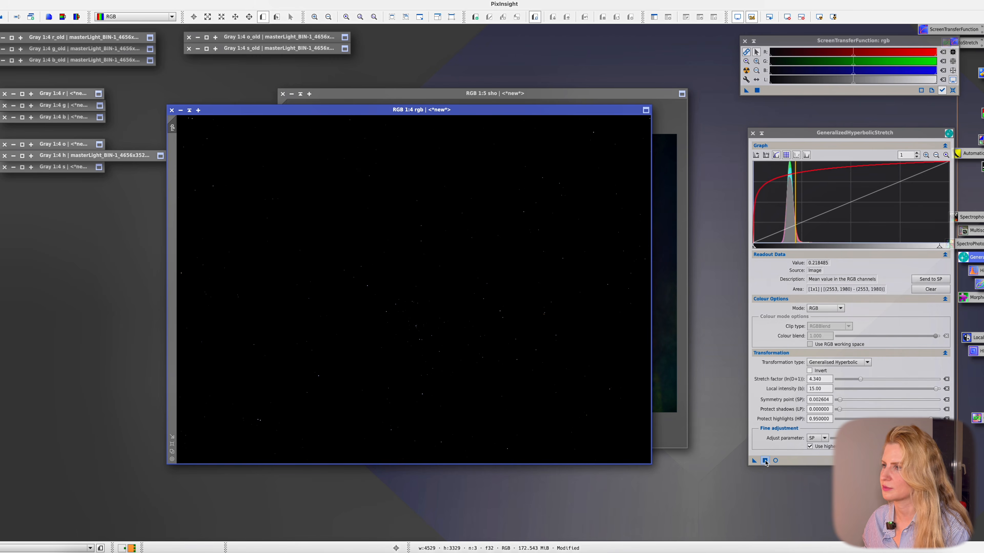
{"action": "scroll", "coordinate": [447, 328], "scroll_direction": "up", "scroll_amount": 3}
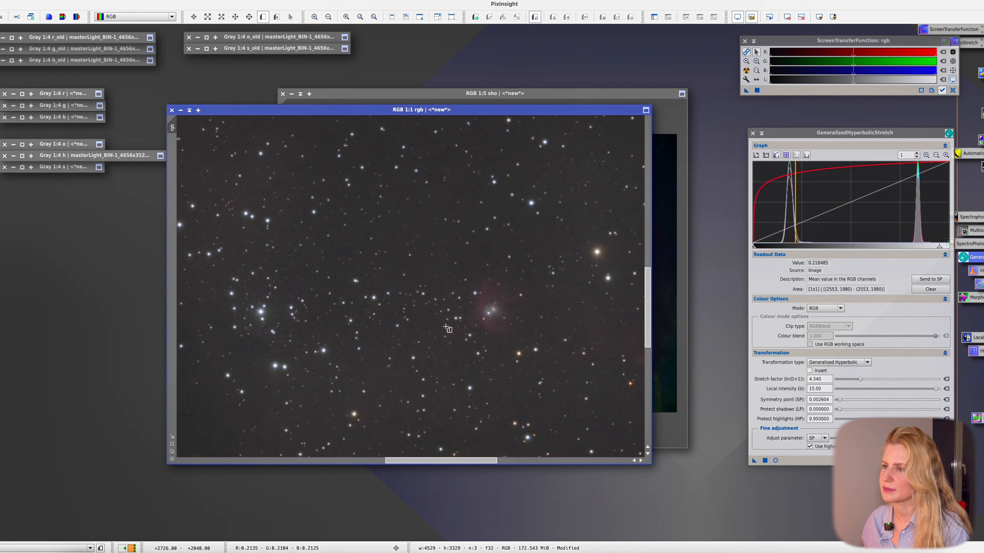
{"action": "scroll", "coordinate": [447, 328], "scroll_direction": "down", "scroll_amount": 3}
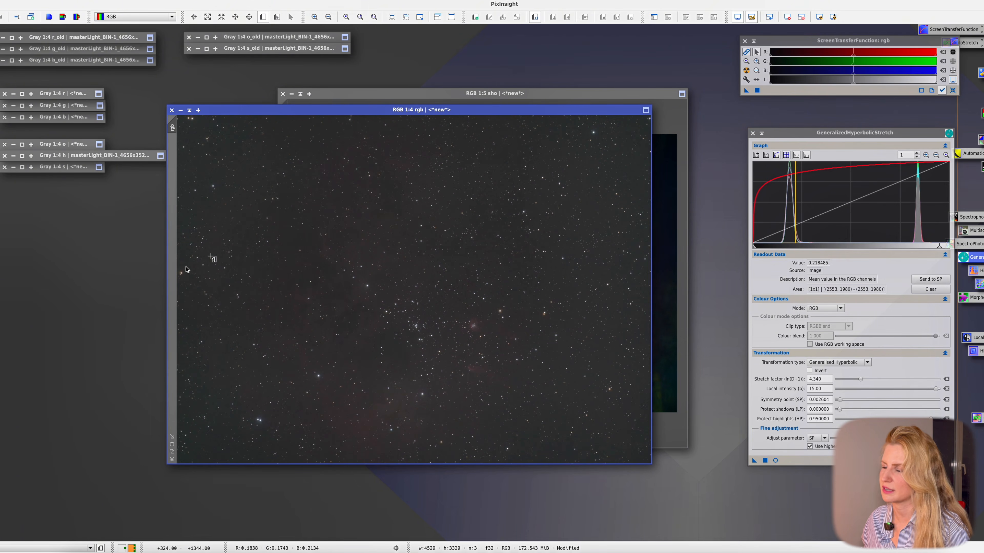
Step: Sample the rgb background near the star cluster, send the value to the symmetry point, and fine-adjust it to 0.200731
{"action": "left_click", "coordinate": [776, 461]}
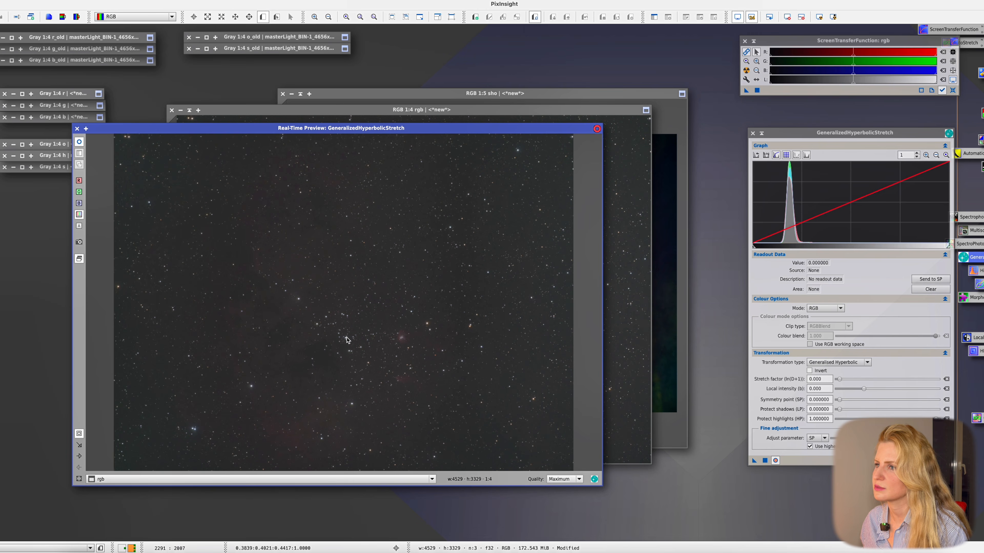
{"action": "left_click_drag", "start_coordinate": [316, 312], "coordinate": [411, 381]}
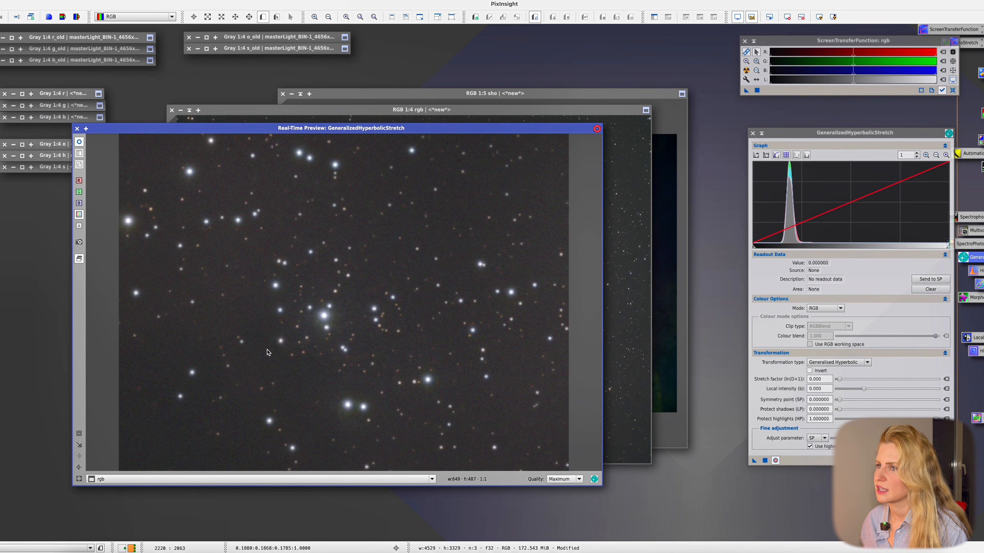
{"action": "left_click", "coordinate": [224, 359]}
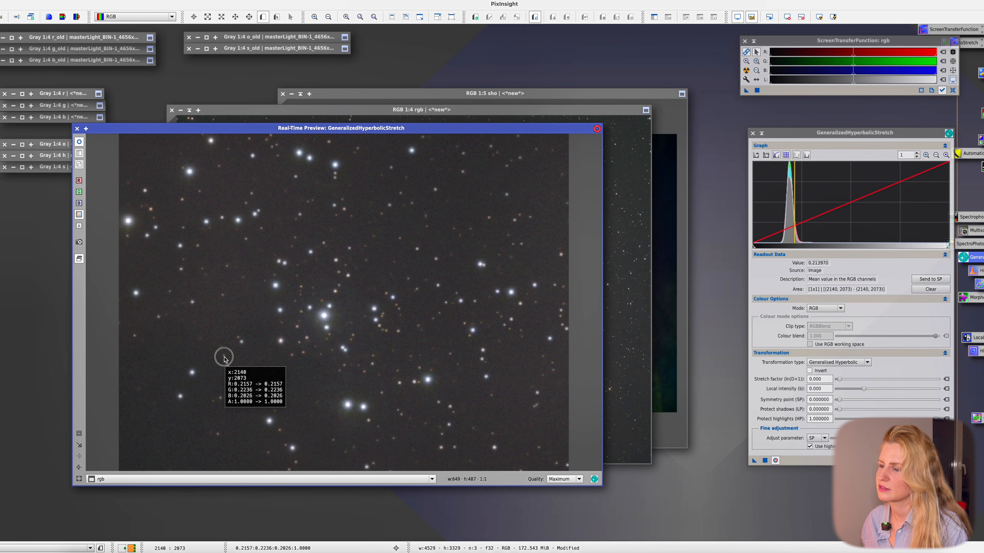
{"action": "left_click", "coordinate": [501, 275]}
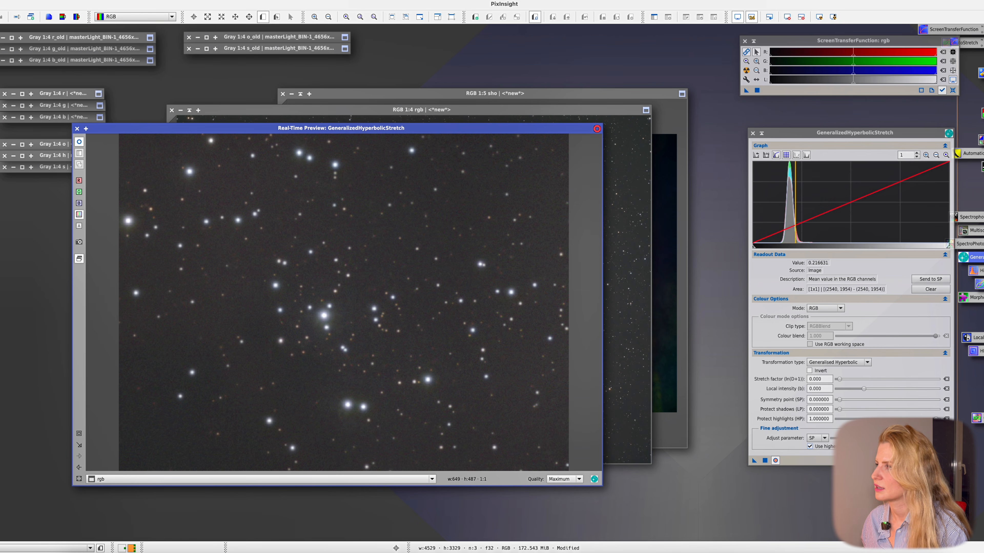
{"action": "left_click", "coordinate": [810, 446]}
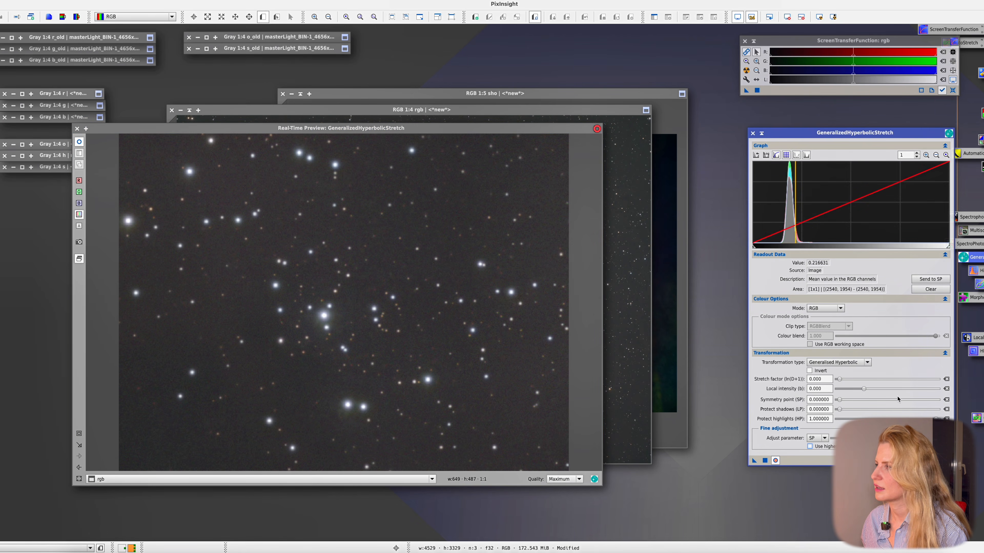
{"action": "left_click", "coordinate": [930, 279]}
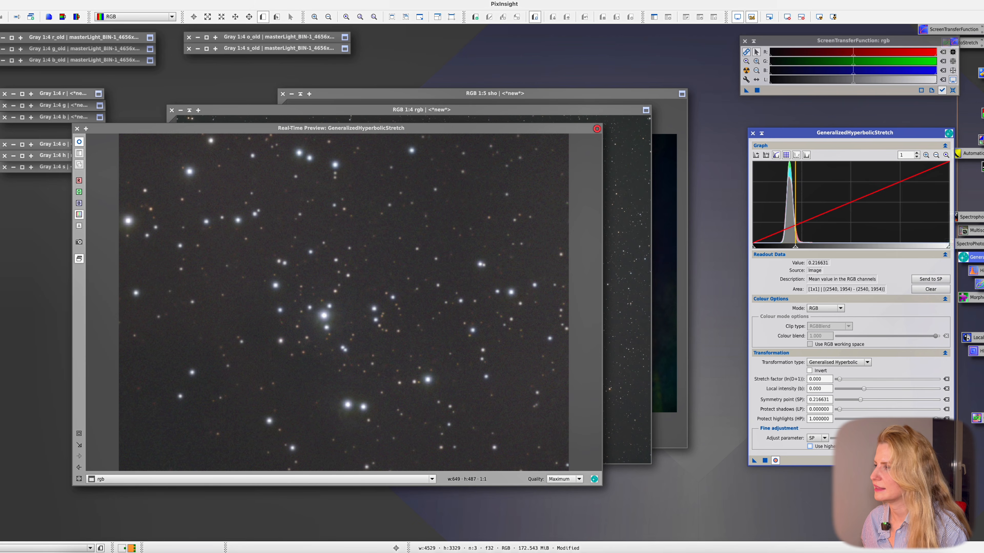
{"action": "mouse_move", "coordinate": [885, 438]}
{"action": "left_mouse_down"}
{"action": "mouse_move", "coordinate": [824, 439]}
{"action": "mouse_move", "coordinate": [868, 439]}
{"action": "left_mouse_up"}
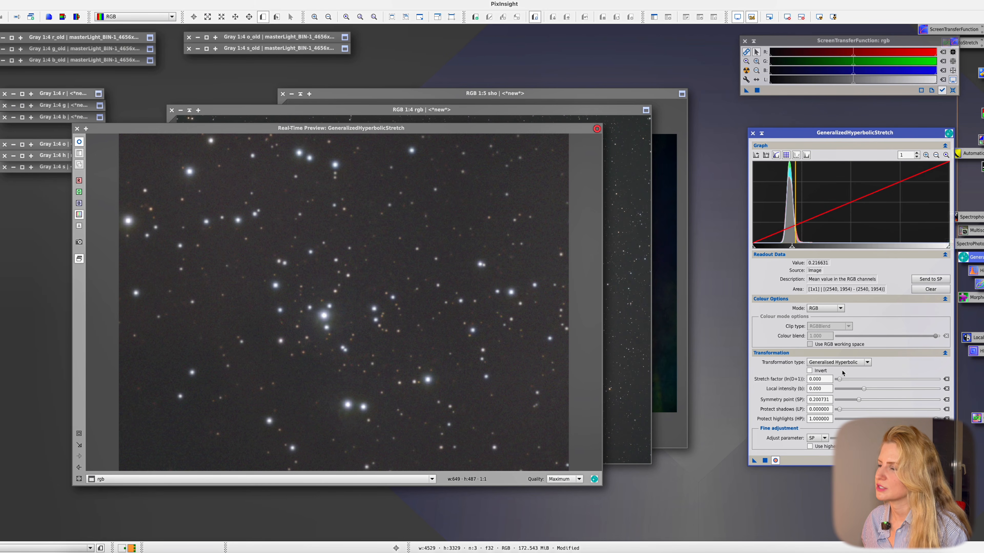
Step: Set highlight protection to 0.9, local intensity to -5 and the stretch factor to 3.820, and apply the stretch to rgb
{"action": "left_click_drag", "start_coordinate": [840, 381], "coordinate": [847, 381]}
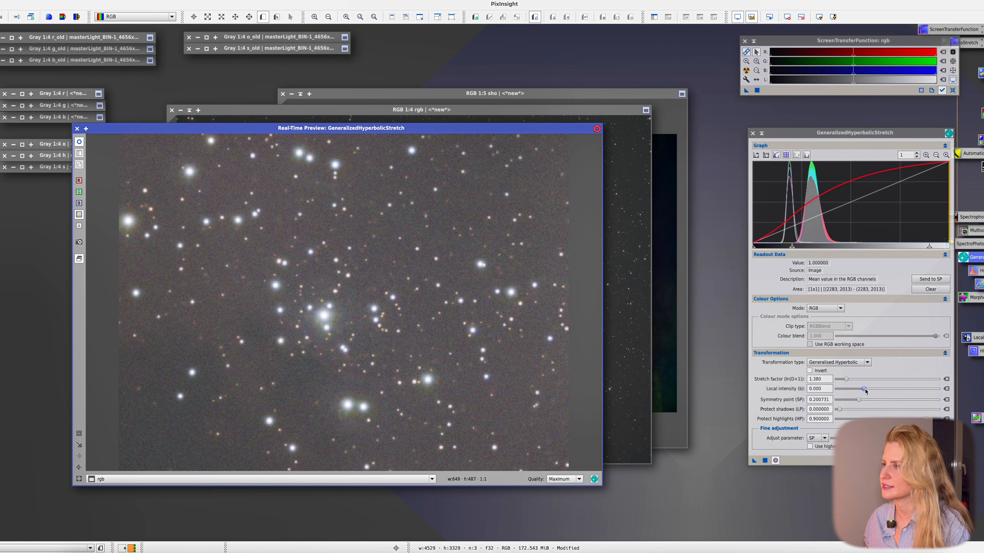
{"action": "left_click_drag", "start_coordinate": [865, 391], "coordinate": [835, 393]}
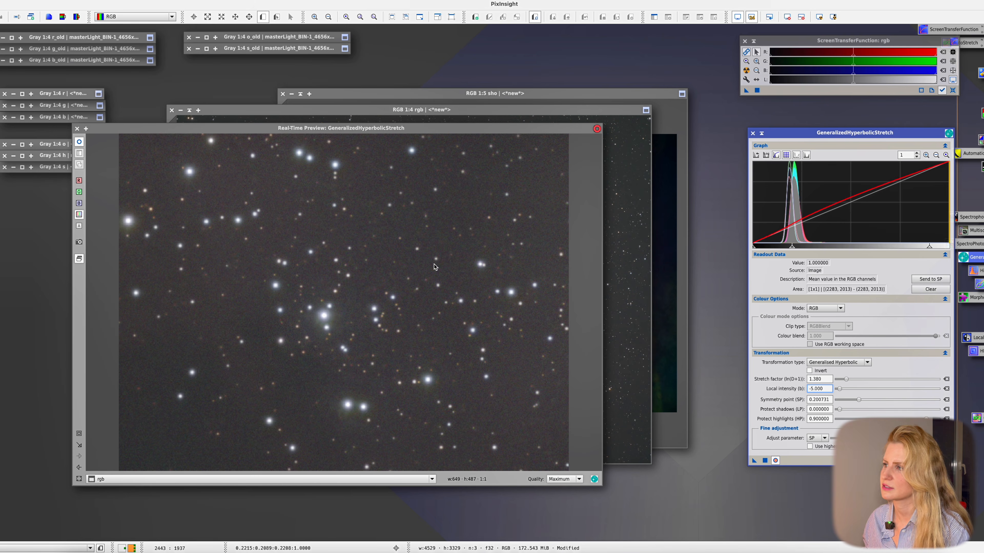
{"action": "left_click_drag", "start_coordinate": [846, 379], "coordinate": [858, 382]}
{"action": "left_click", "coordinate": [76, 128]}
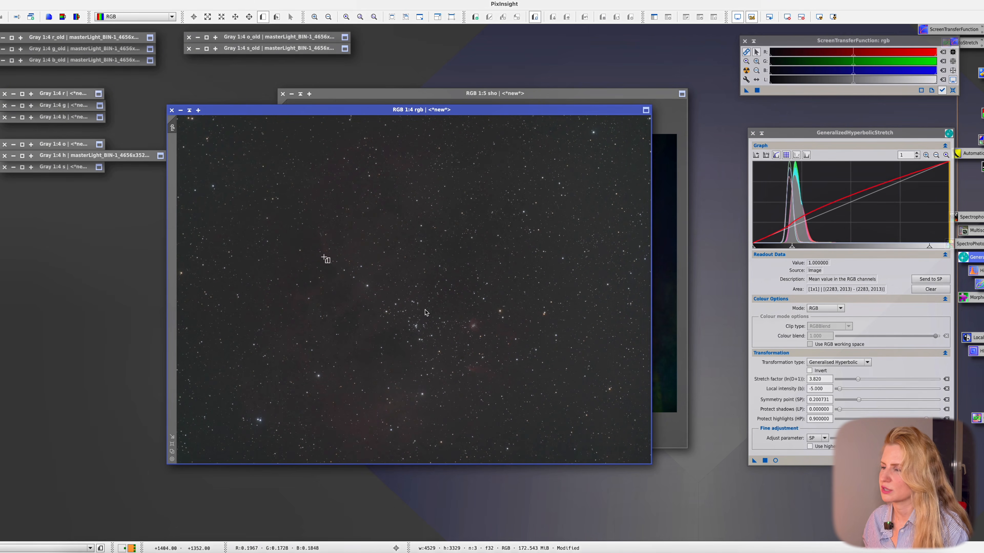
{"action": "left_click", "coordinate": [765, 462]}
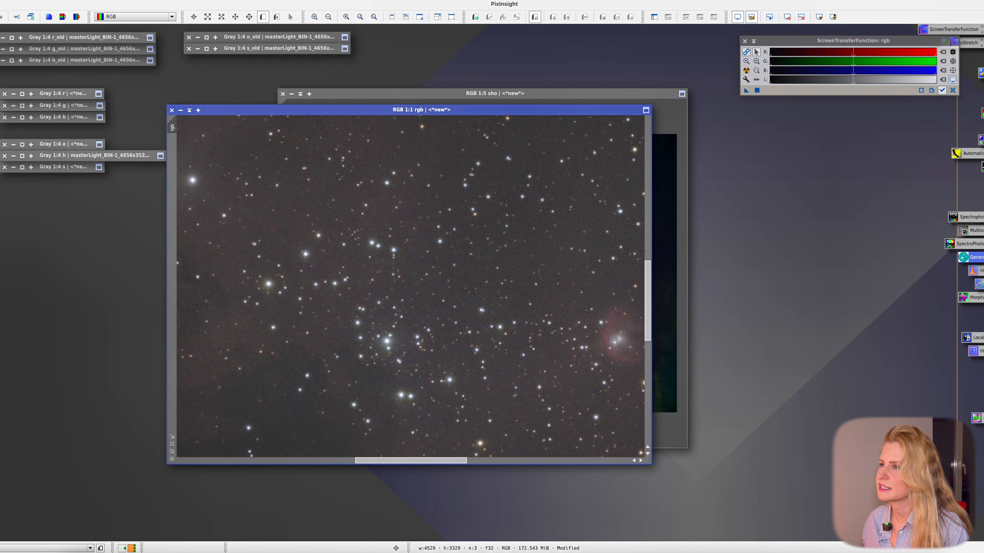
Step: Open CurvesTransformation with its curves reset, and define a preview region around the star cluster in rgb
{"action": "double_click", "coordinate": [979, 284]}
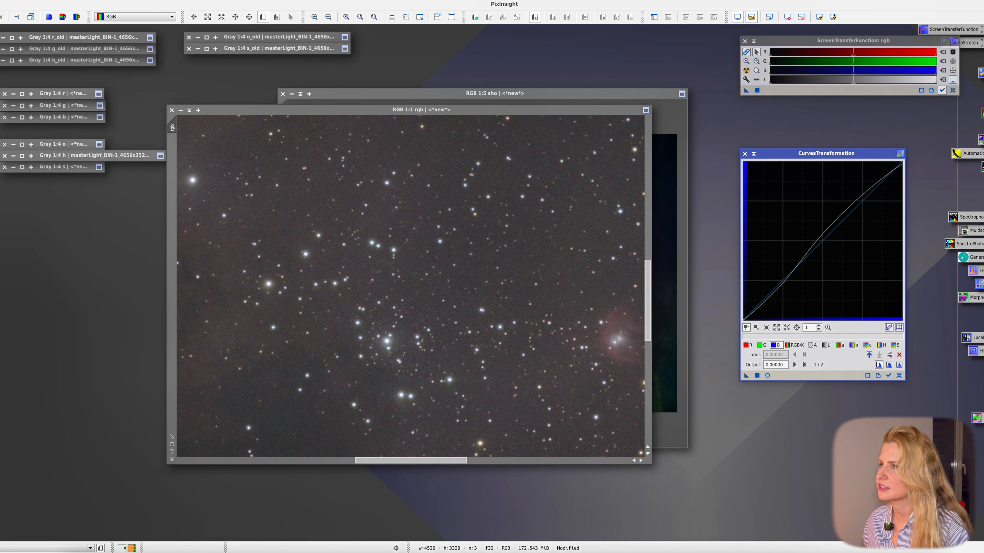
{"action": "left_click", "coordinate": [897, 377]}
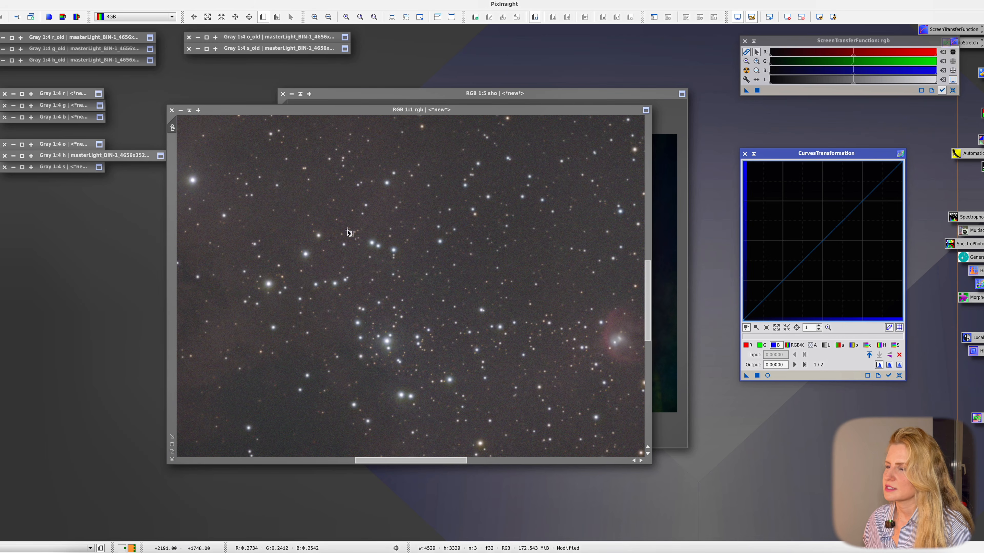
{"action": "scroll", "coordinate": [348, 230], "scroll_direction": "down", "scroll_amount": 1}
{"action": "left_click_drag", "start_coordinate": [241, 149], "coordinate": [482, 346]}
{"action": "left_click", "coordinate": [173, 151]}
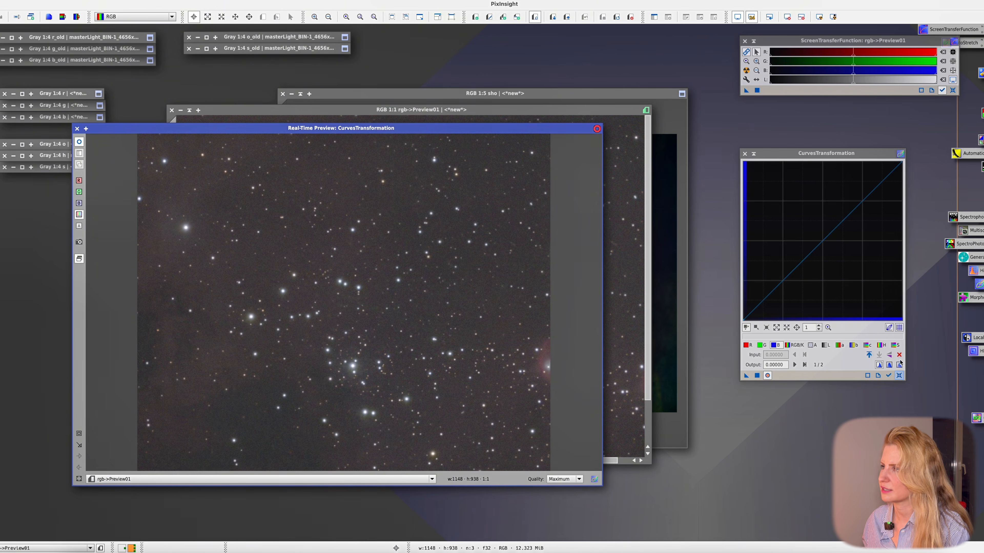
Step: Exaggerate the saturation curve with a point at input 0.00526, output 0.92632, and check the colours in the real-time preview
{"action": "left_click", "coordinate": [897, 346]}
{"action": "left_click_drag", "start_coordinate": [826, 235], "coordinate": [729, 169]}
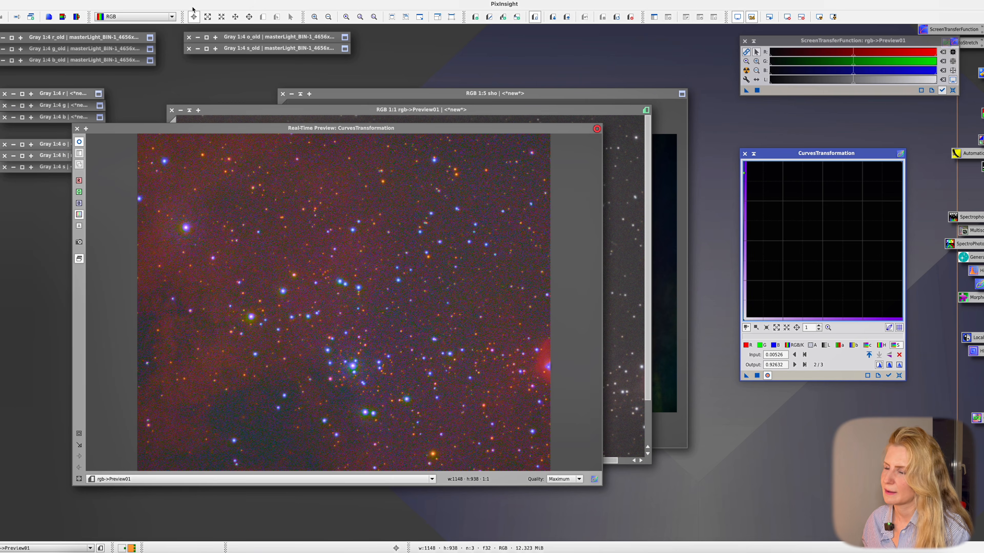
{"action": "left_click", "coordinate": [248, 158]}
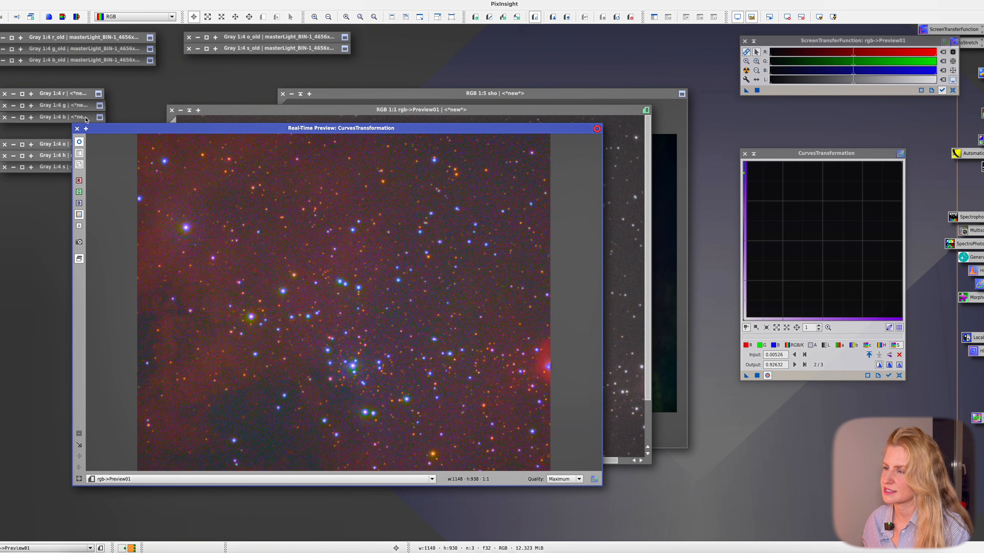
{"action": "left_click", "coordinate": [77, 129]}
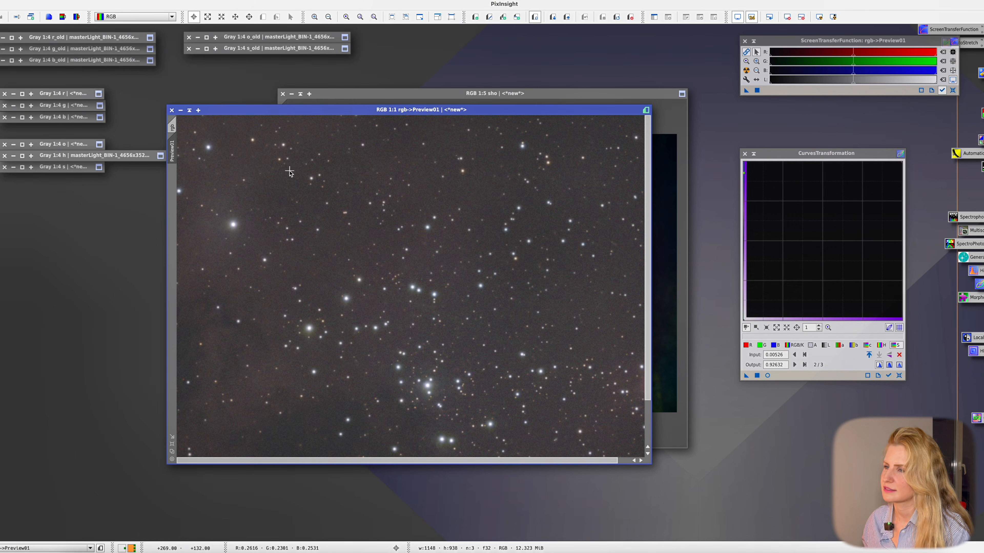
Step: Invert the full rgb image, apply SCNR to remove green with an amount of 0.80, and invert it back
{"action": "left_click", "coordinate": [172, 127]}
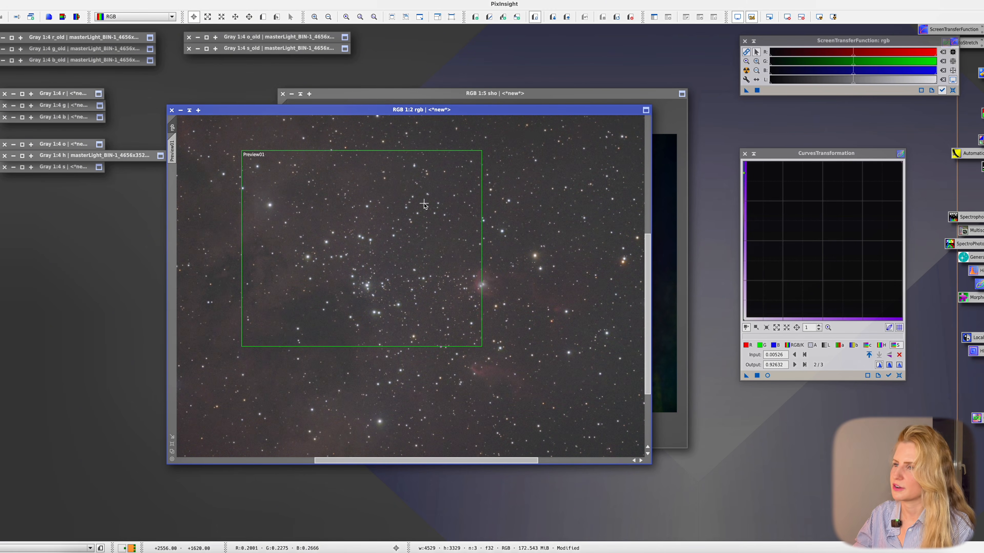
{"action": "key", "text": "ctrl+i"}
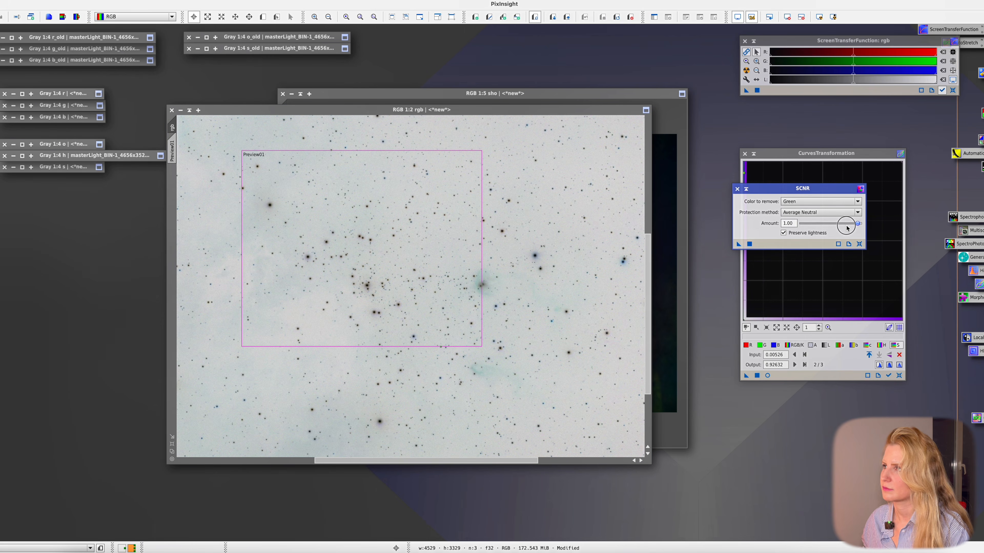
{"action": "left_click_drag", "start_coordinate": [850, 225], "coordinate": [846, 227]}
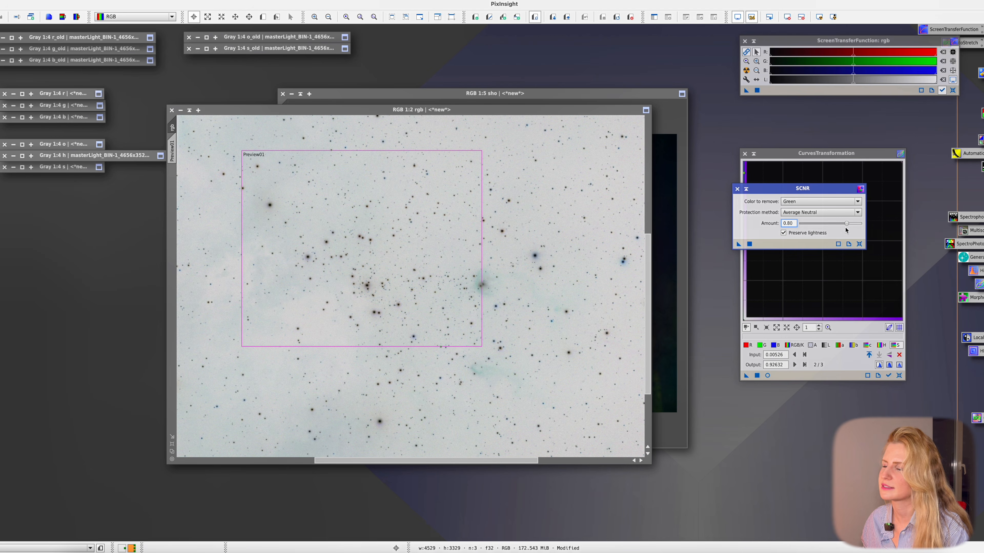
{"action": "left_click", "coordinate": [749, 243]}
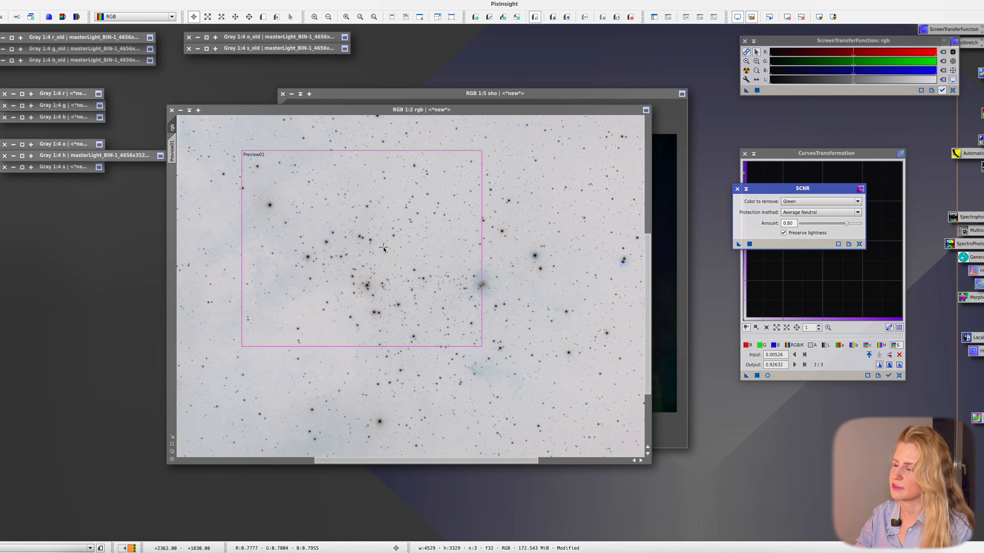
{"action": "key", "text": "ctrl+i"}
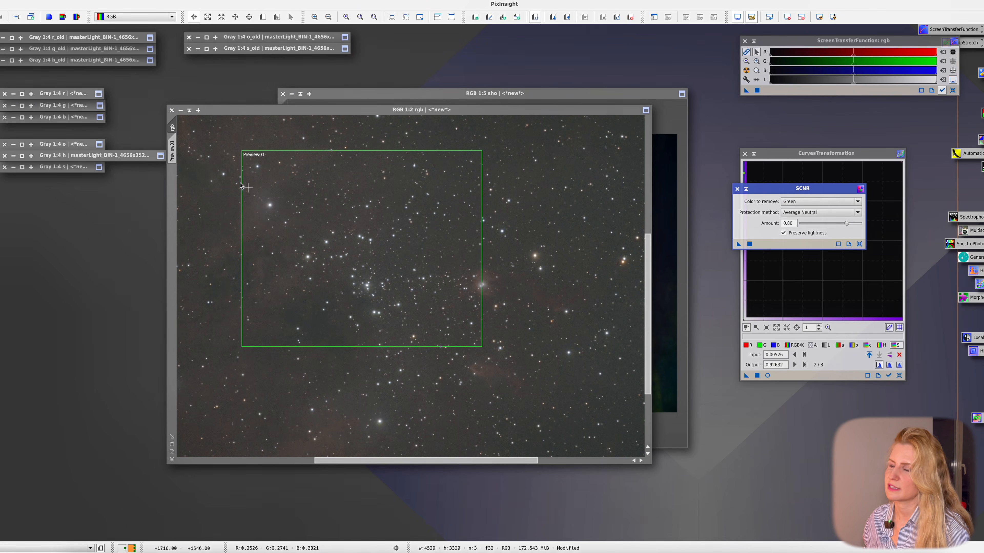
Step: Check the star and background colours of Preview01 in real time with the exaggerated saturation curve
{"action": "left_click", "coordinate": [173, 158]}
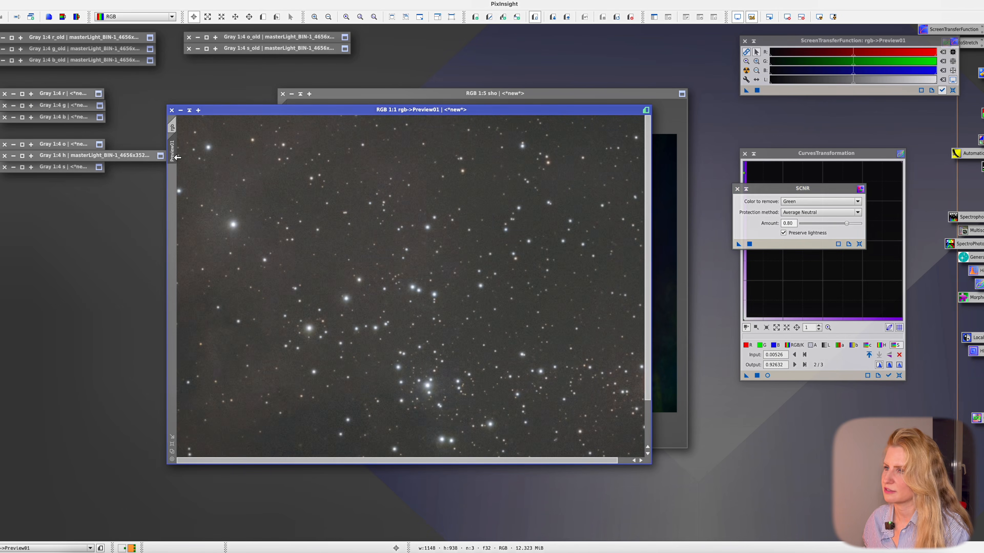
{"action": "left_click", "coordinate": [767, 376]}
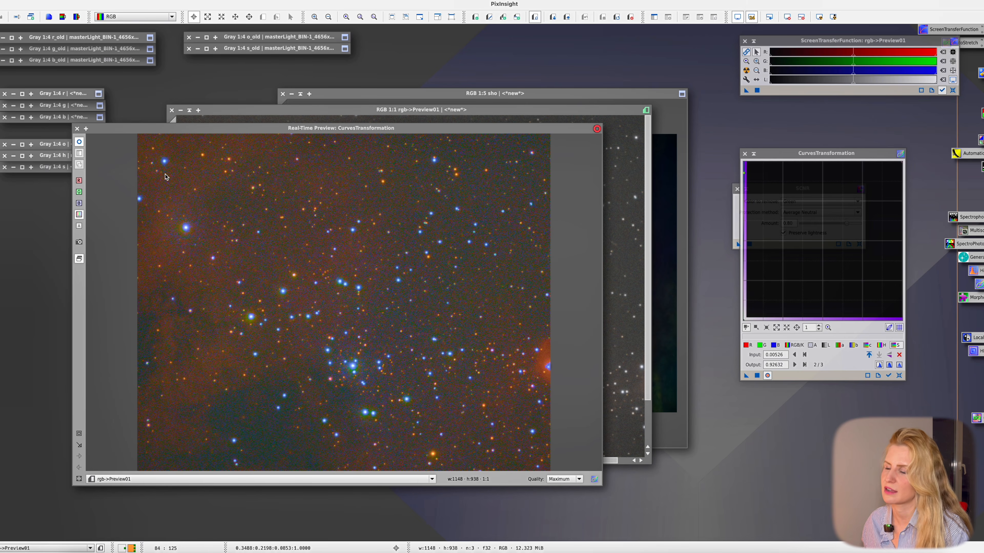
{"action": "left_click", "coordinate": [77, 129]}
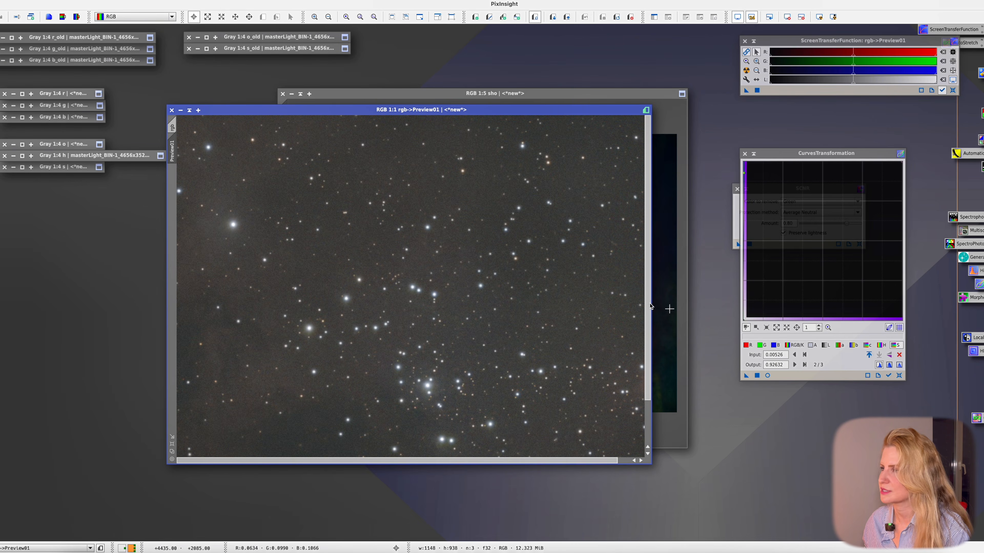
Step: Reset the curves and delete Preview01 from the rgb image
{"action": "left_click", "coordinate": [898, 375]}
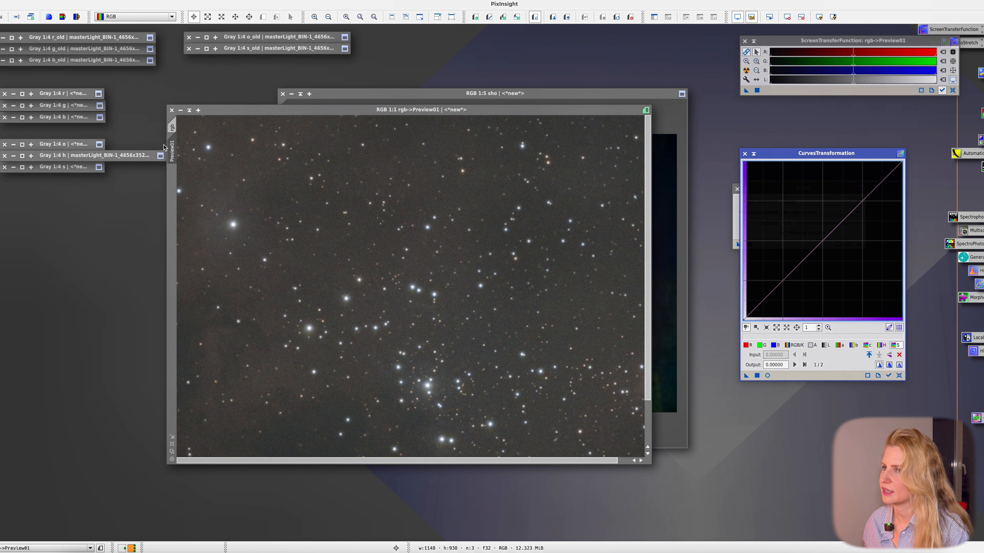
{"action": "left_click", "coordinate": [173, 129]}
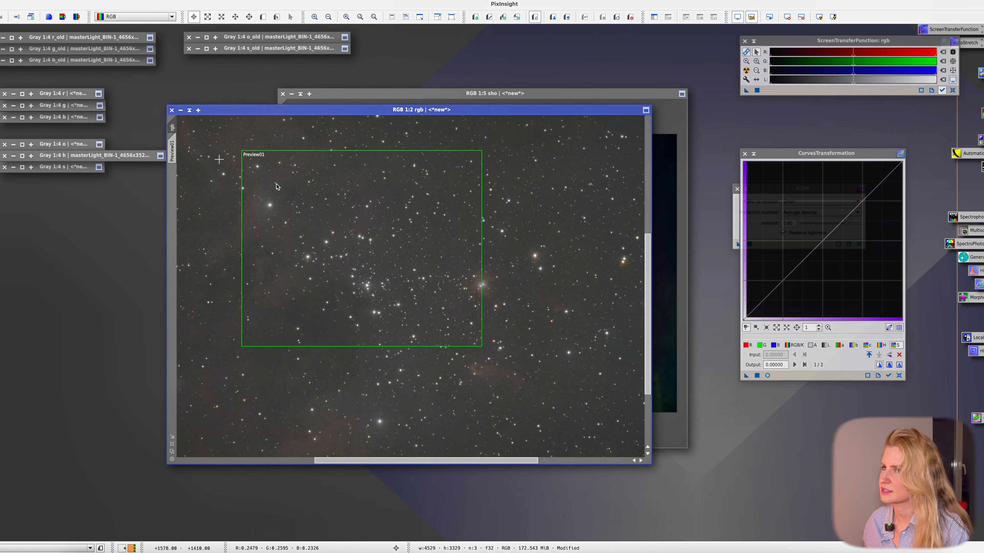
{"action": "right_click", "coordinate": [175, 155]}
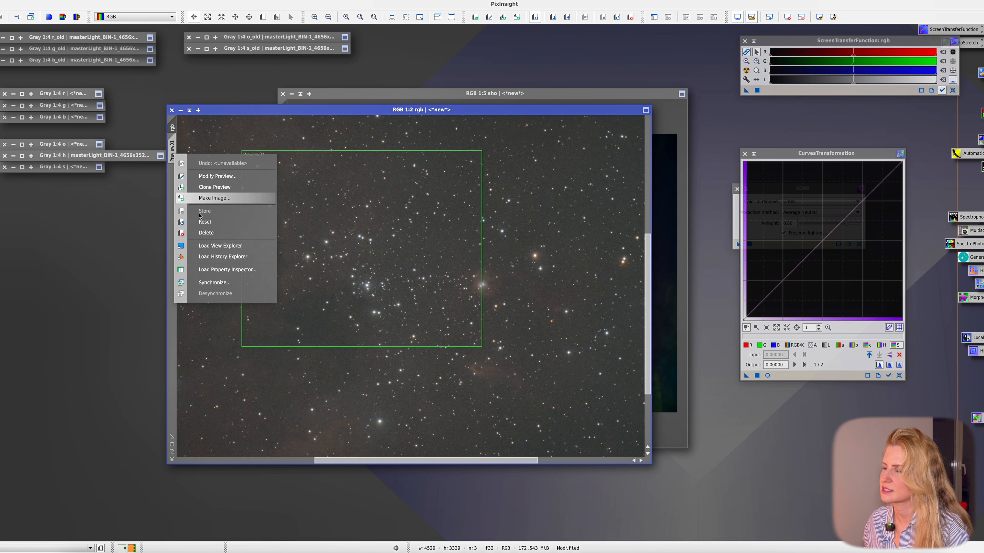
{"action": "left_click", "coordinate": [209, 234]}
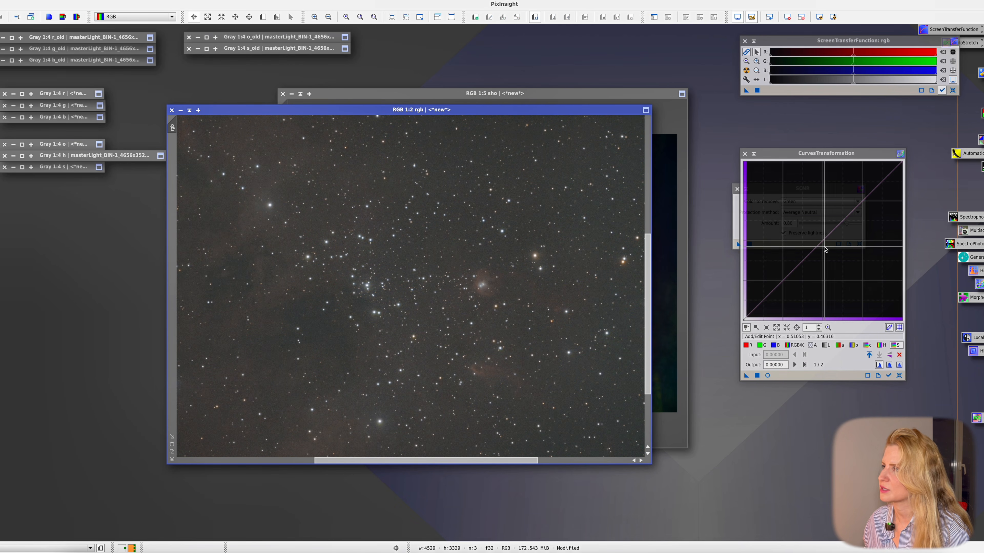
Step: Raise the saturation curve to output 0.57895 at input 0.45 and apply it to the full rgb image
{"action": "left_click_drag", "start_coordinate": [817, 233], "coordinate": [815, 228]}
{"action": "left_click", "coordinate": [757, 375]}
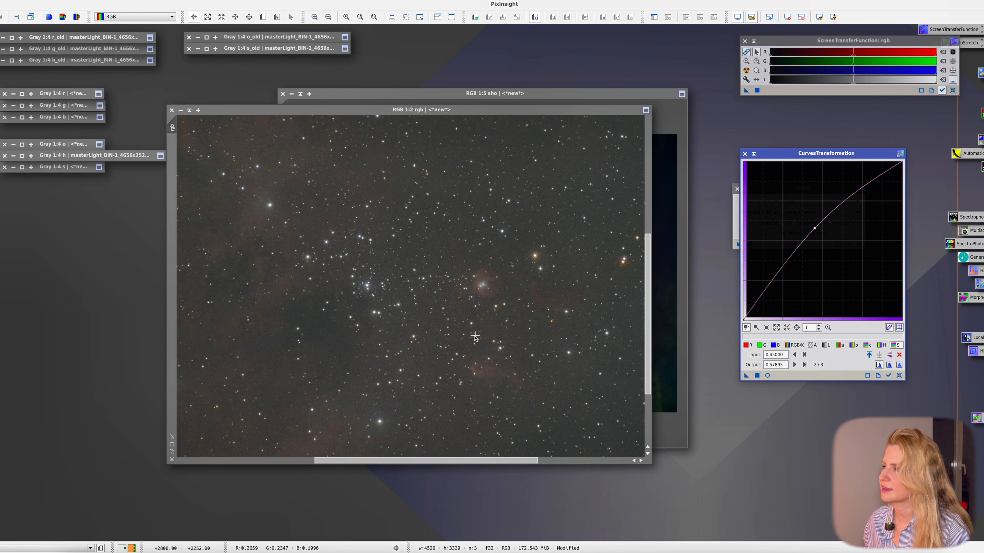
{"action": "scroll", "coordinate": [475, 337], "scroll_direction": "up", "scroll_amount": 2}
{"action": "scroll", "coordinate": [474, 337], "scroll_direction": "down", "scroll_amount": 1}
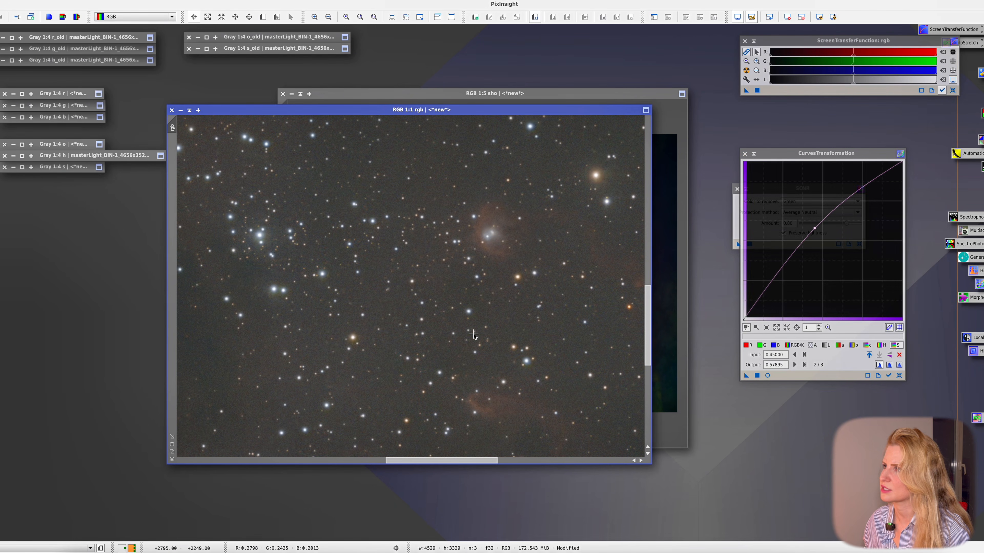
Step: Apply the same saturation curve to rgb a second time and inspect the stars and background up close
{"action": "left_click", "coordinate": [758, 375]}
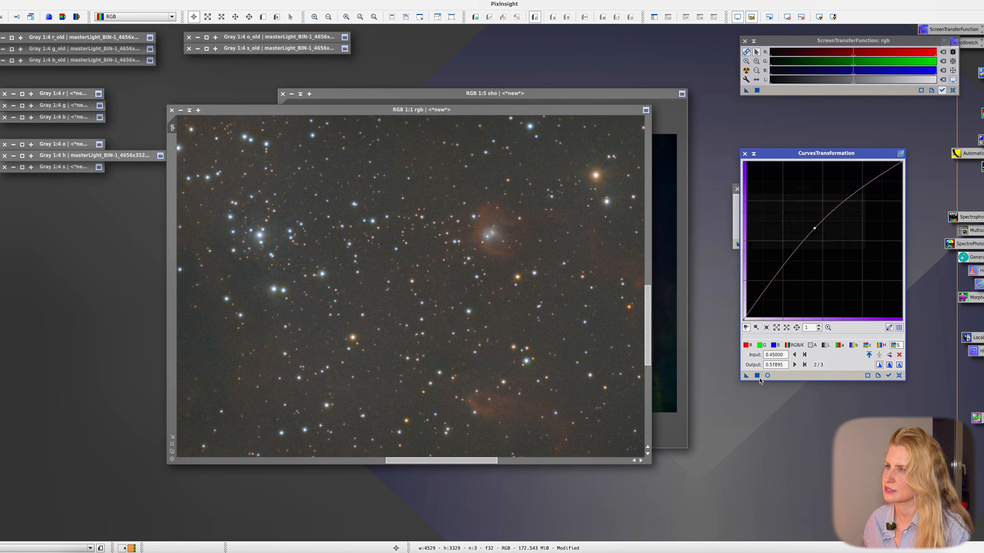
{"action": "scroll", "coordinate": [474, 336], "scroll_direction": "down", "scroll_amount": 1}
{"action": "scroll", "coordinate": [310, 402], "scroll_direction": "up", "scroll_amount": 1}
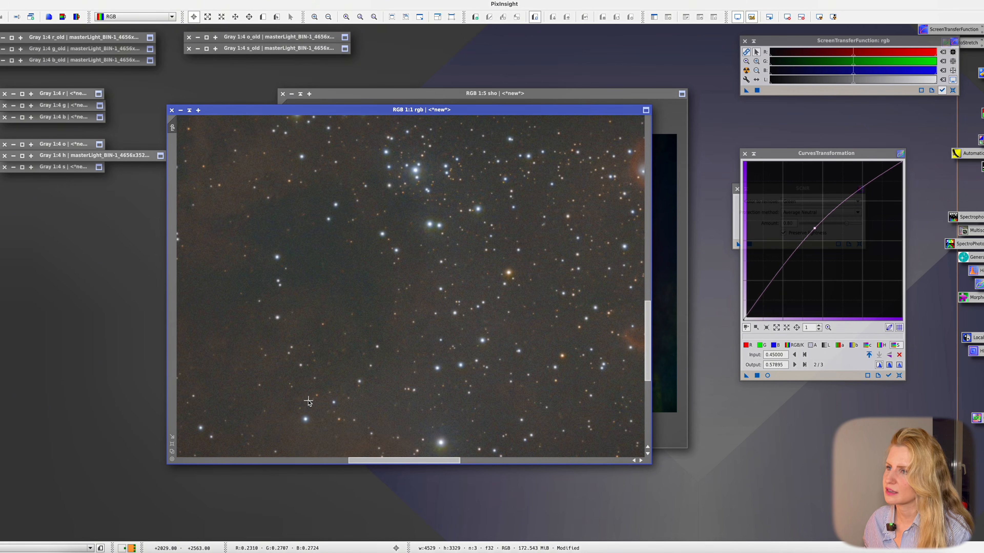
{"action": "scroll", "coordinate": [310, 403], "scroll_direction": "up", "scroll_amount": 1}
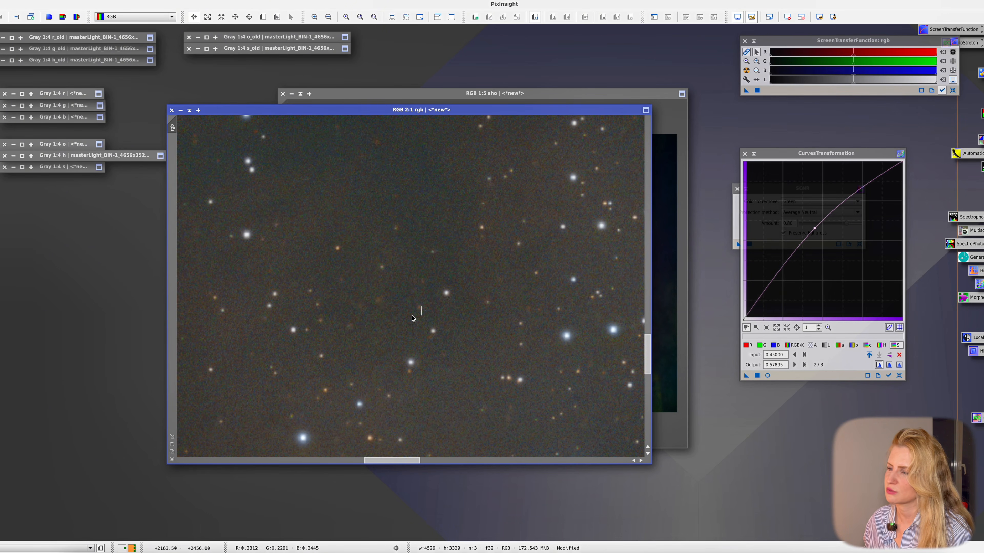
{"action": "scroll", "coordinate": [399, 341], "scroll_direction": "down", "scroll_amount": 1}
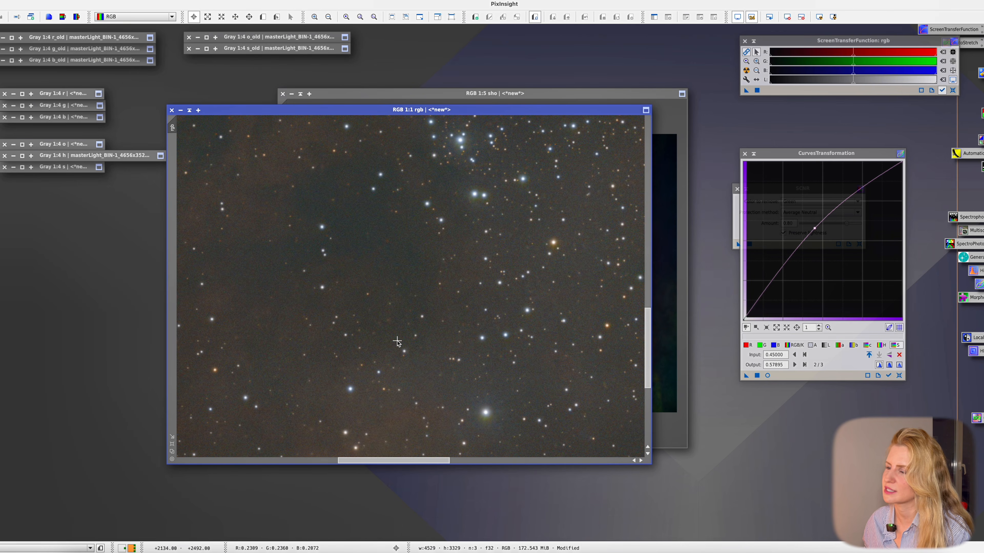
Step: Extract the lightness of the rgb image as rgb_L and assign it to rgb as an enabled mask
{"action": "scroll", "coordinate": [397, 342], "scroll_direction": "down", "scroll_amount": 1}
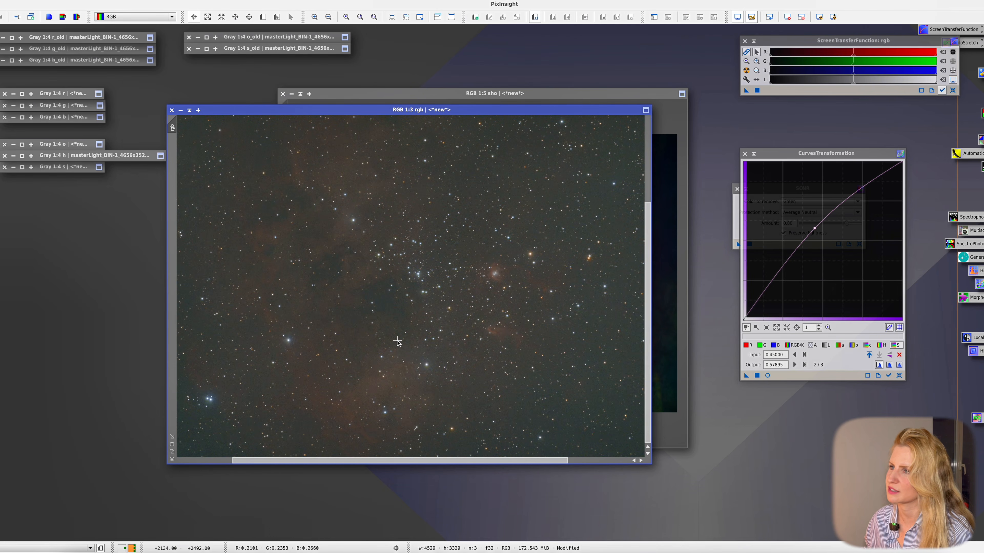
{"action": "scroll", "coordinate": [385, 365], "scroll_direction": "down", "scroll_amount": 1}
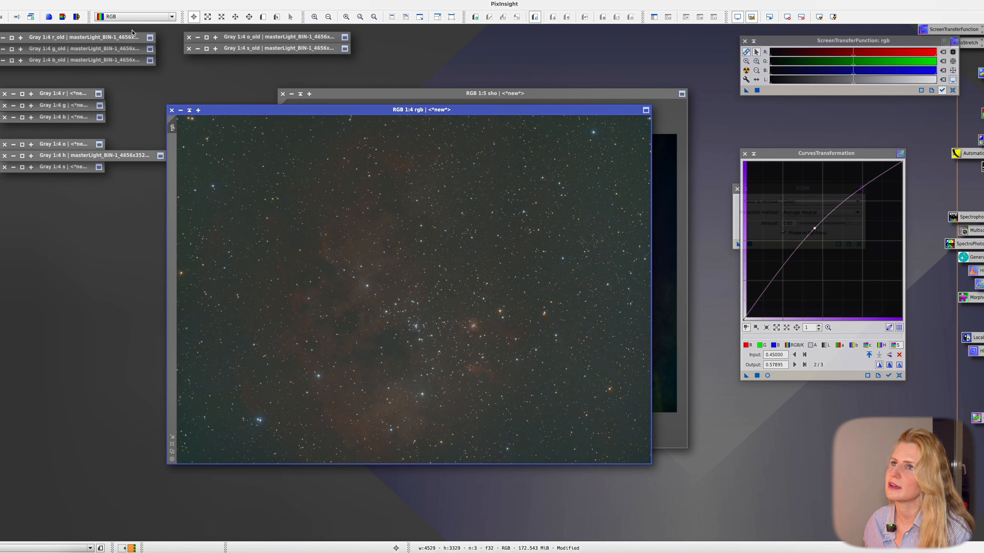
{"action": "left_click", "coordinate": [64, 19]}
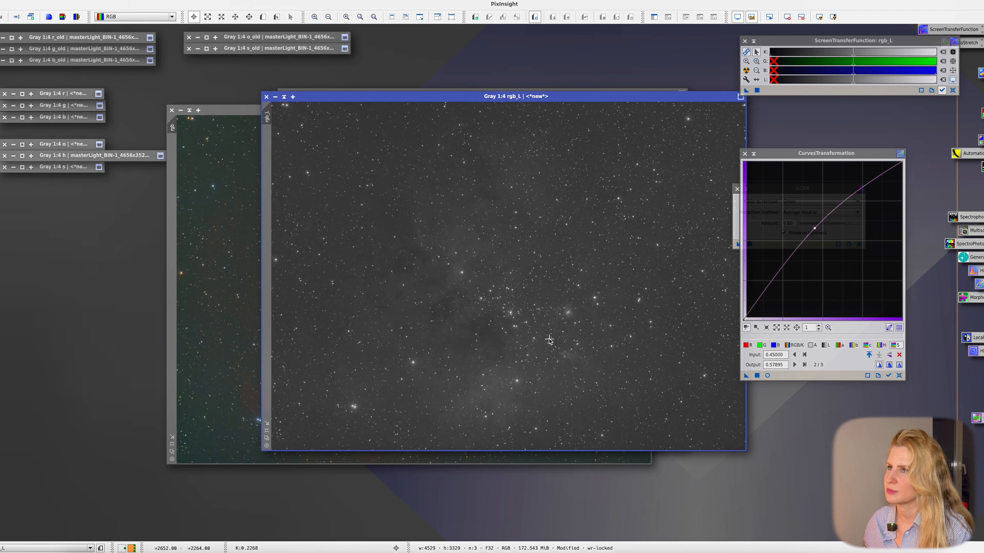
{"action": "scroll", "coordinate": [549, 340], "scroll_direction": "up", "scroll_amount": 1}
{"action": "left_click_drag", "start_coordinate": [267, 116], "coordinate": [175, 157]}
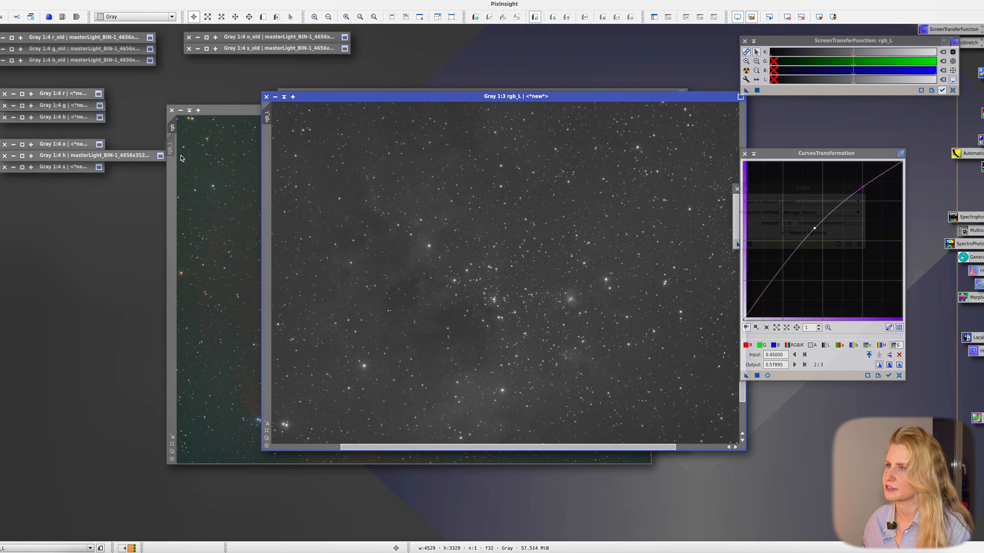
{"action": "left_click", "coordinate": [193, 149]}
{"action": "right_click", "coordinate": [194, 153]}
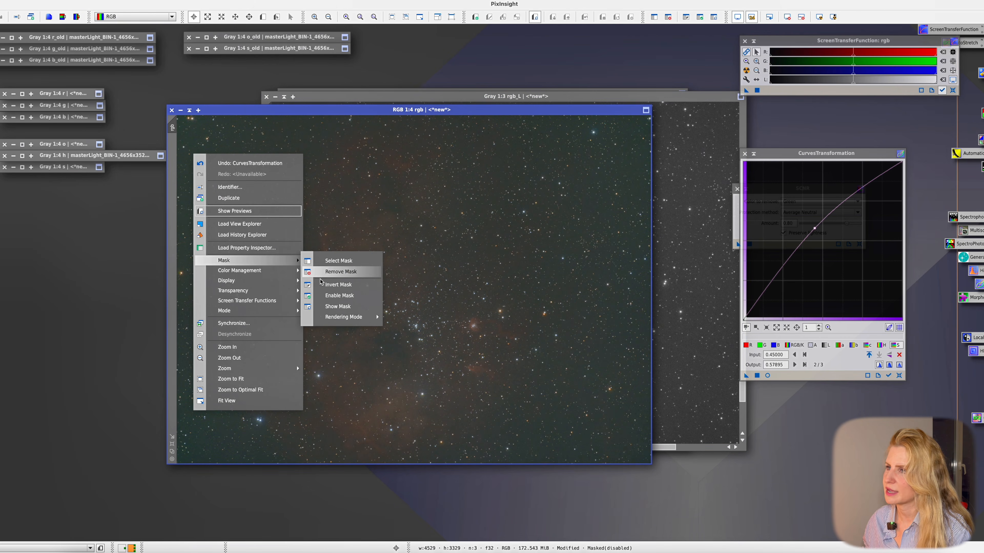
{"action": "left_click", "coordinate": [329, 296]}
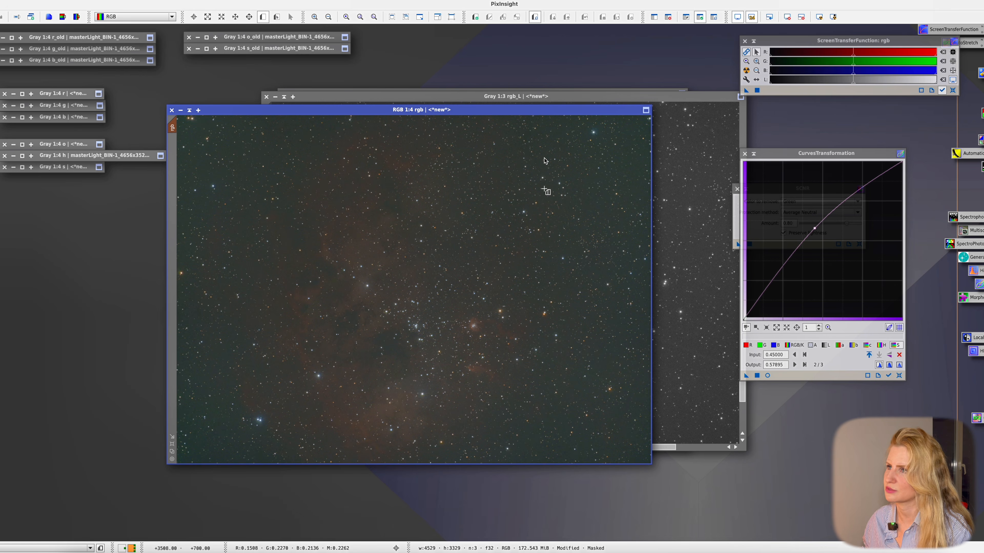
Step: Apply the saturation curve to the rgb image through the lightness mask
{"action": "scroll", "coordinate": [505, 358], "scroll_direction": "up", "scroll_amount": 2}
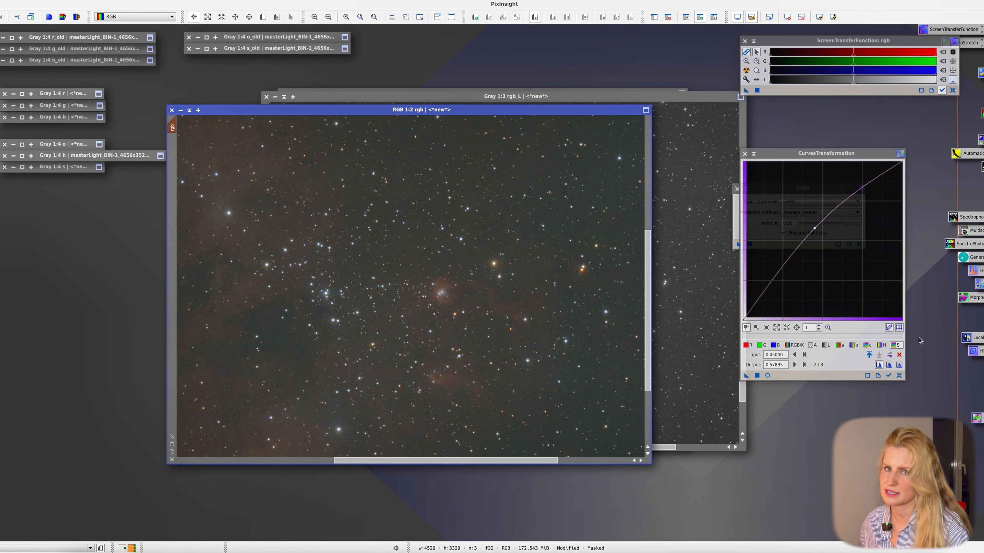
{"action": "left_click", "coordinate": [757, 376]}
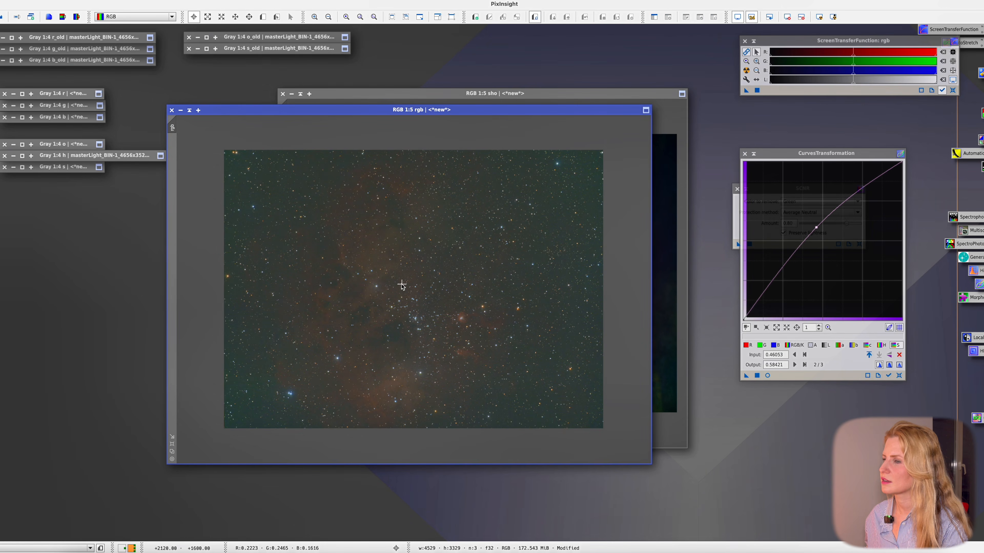
Step: Extract the stars of the rgb image into a separate star image with StarXTerminator
{"action": "scroll", "coordinate": [400, 276], "scroll_direction": "up", "scroll_amount": 1}
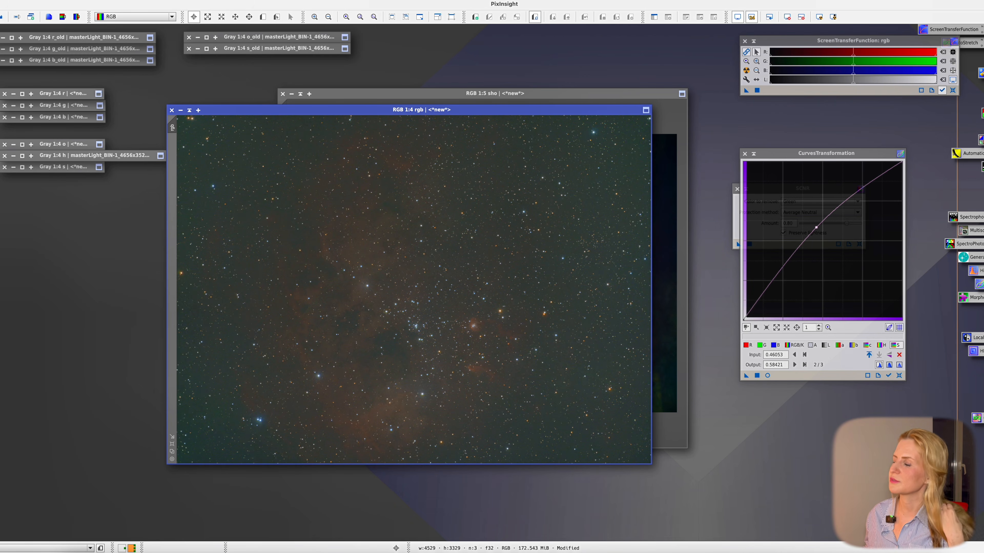
{"action": "left_click_drag", "start_coordinate": [980, 166], "coordinate": [498, 245]}
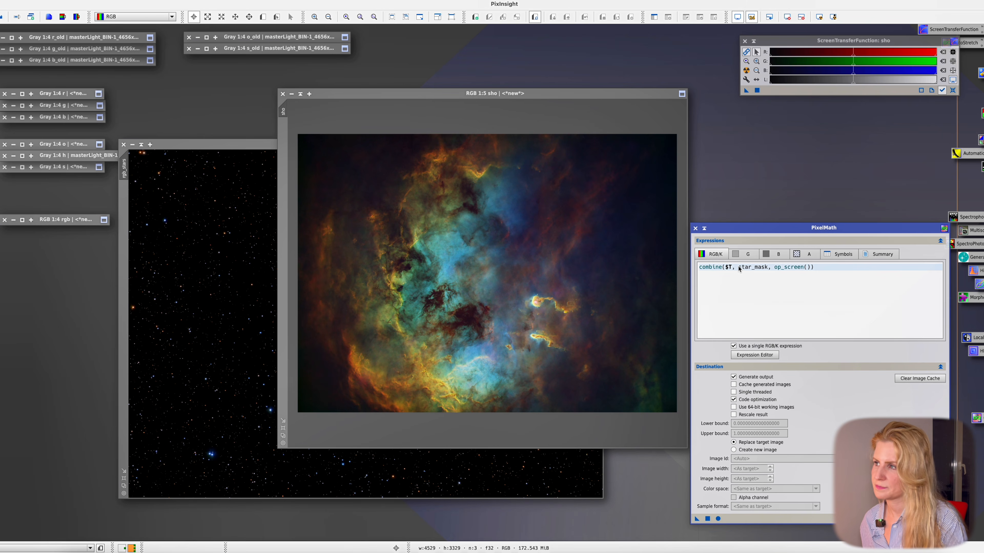
Step: Replace star_mask with rgb_stars in the PixelMath expression so it reads combine($T, rgb_stars, op_screen())
{"action": "double_click", "coordinate": [750, 266]}
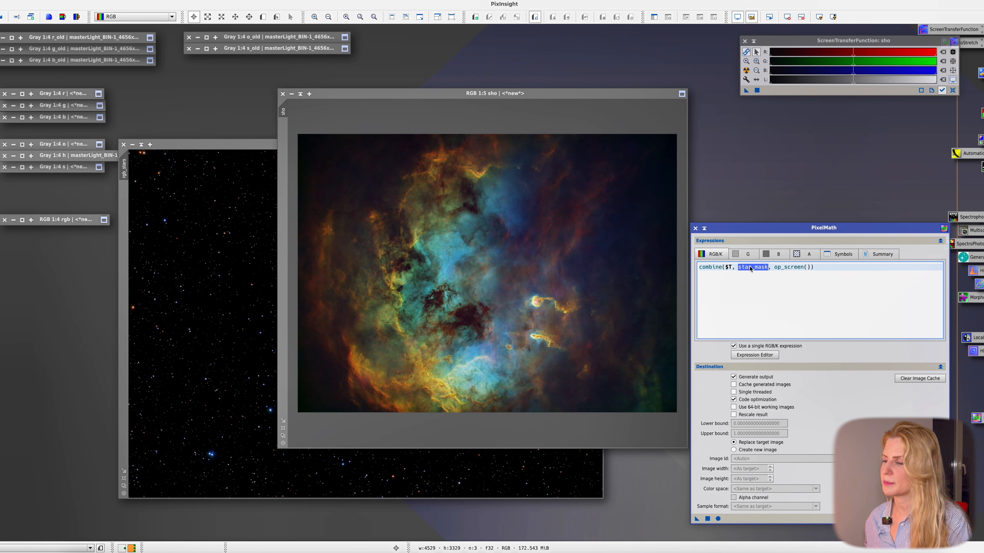
{"action": "type", "text": "r"}
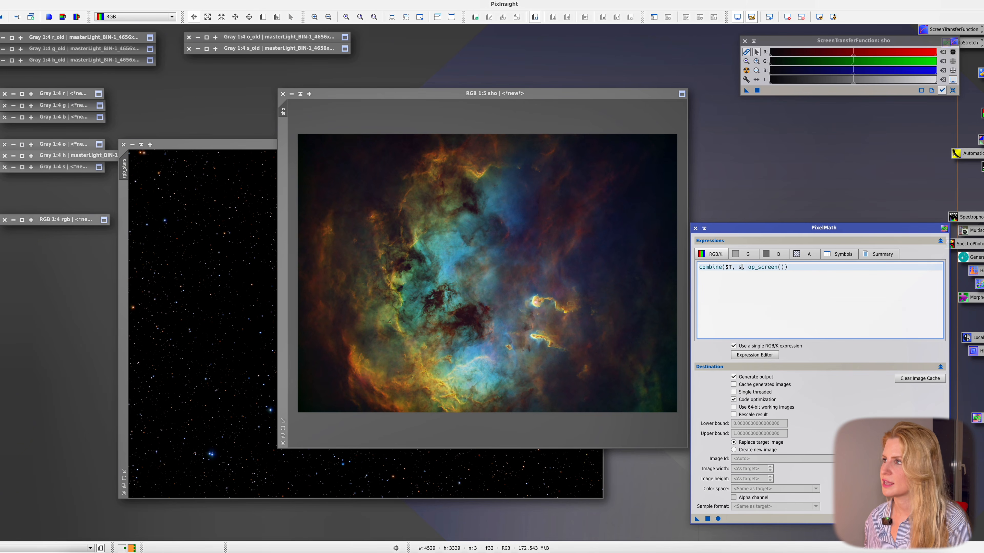
{"action": "type", "text": "gb_stars"}
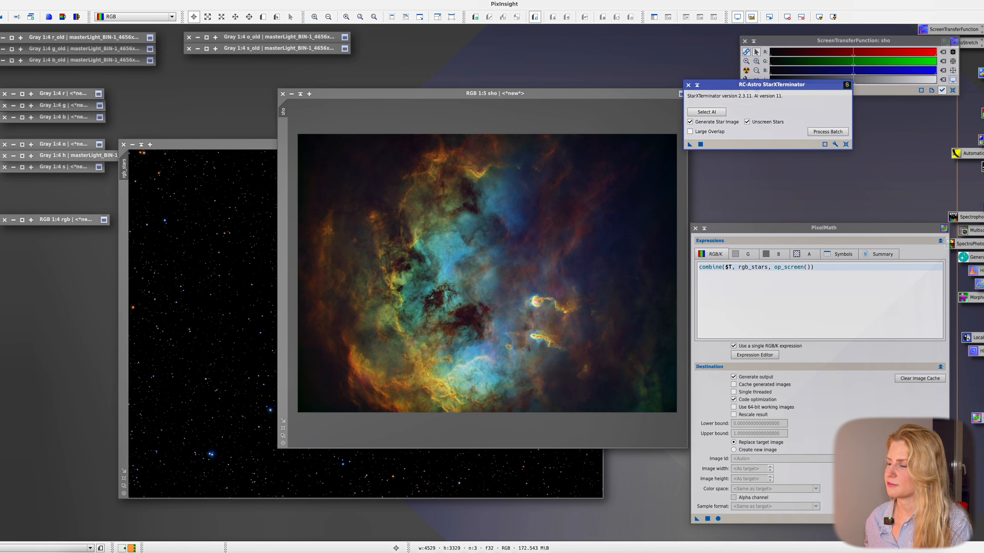
{"action": "left_click", "coordinate": [747, 122]}
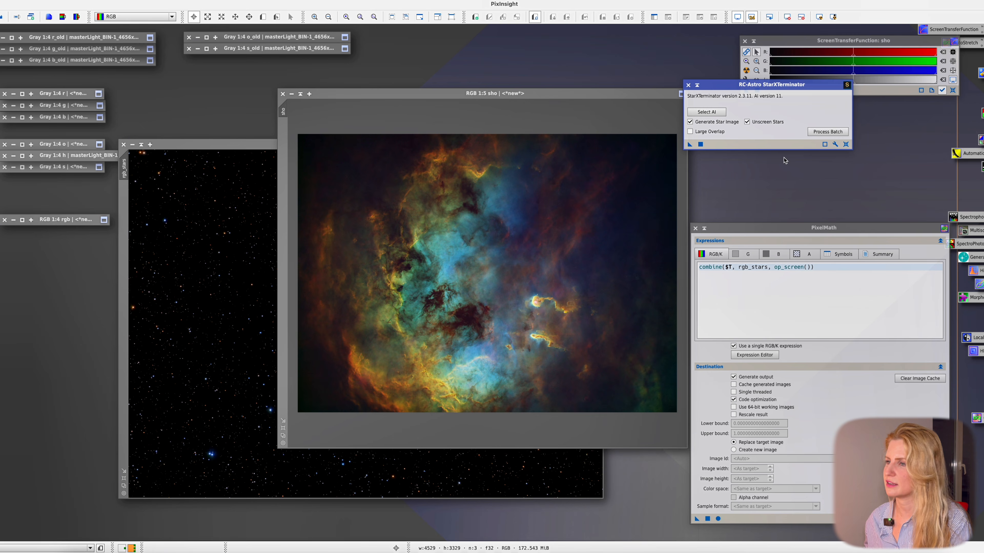
{"action": "left_click_drag", "start_coordinate": [800, 267], "coordinate": [787, 268]}
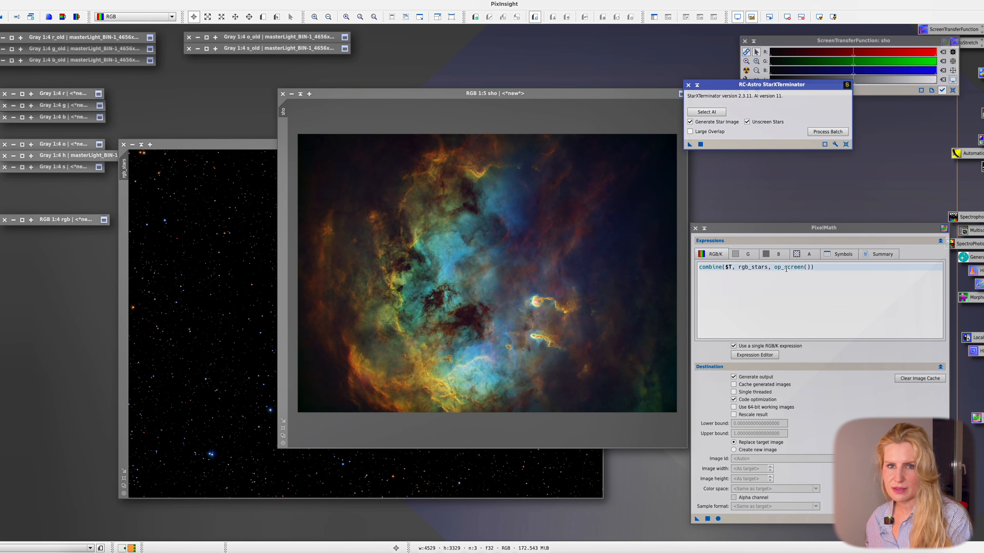
{"action": "left_click", "coordinate": [782, 274]}
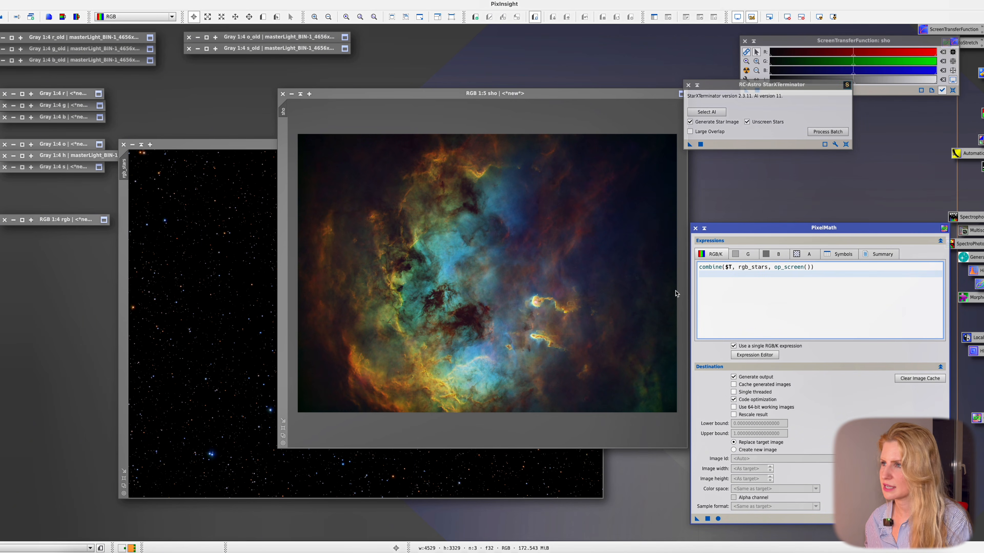
Step: Apply the PixelMath screen combination to the sho image and inspect the added stars
{"action": "scroll", "coordinate": [496, 312], "scroll_direction": "up", "scroll_amount": 3}
{"action": "left_click_drag", "start_coordinate": [698, 521], "coordinate": [562, 313]}
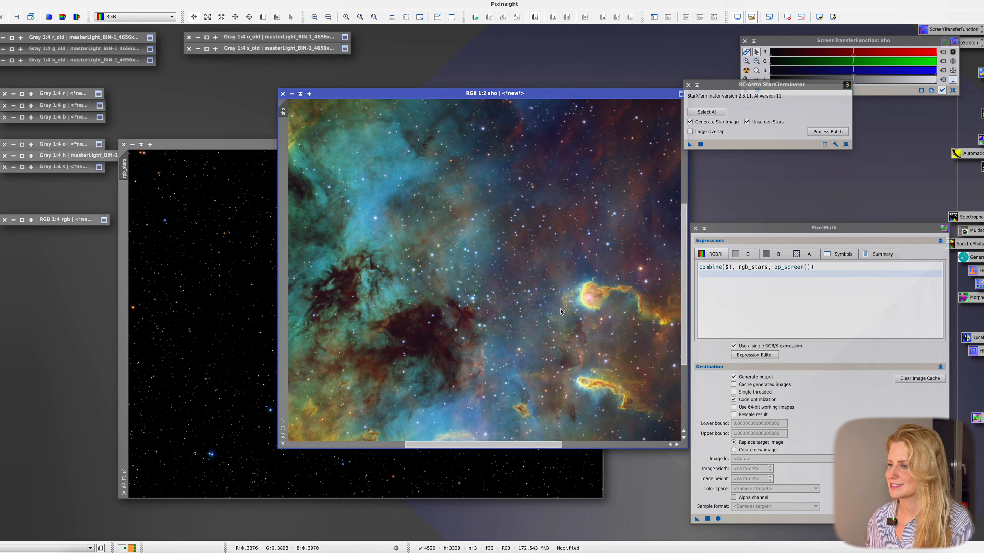
{"action": "scroll", "coordinate": [561, 312], "scroll_direction": "down", "scroll_amount": 2}
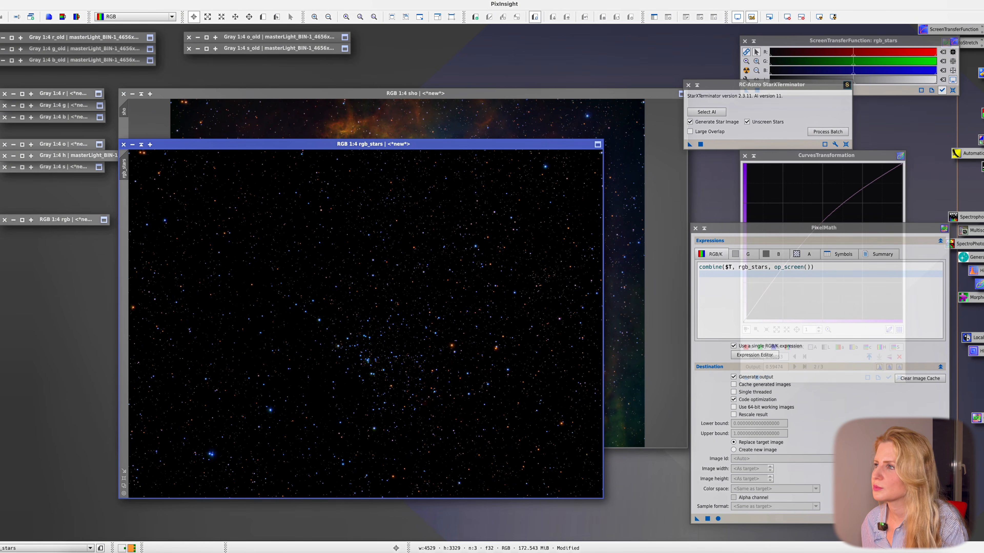
Step: Set up MorphologicalTransformation for rgb_stars with the Erosion (Minimum) operator and 1 iteration
{"action": "double_click", "coordinate": [971, 298]}
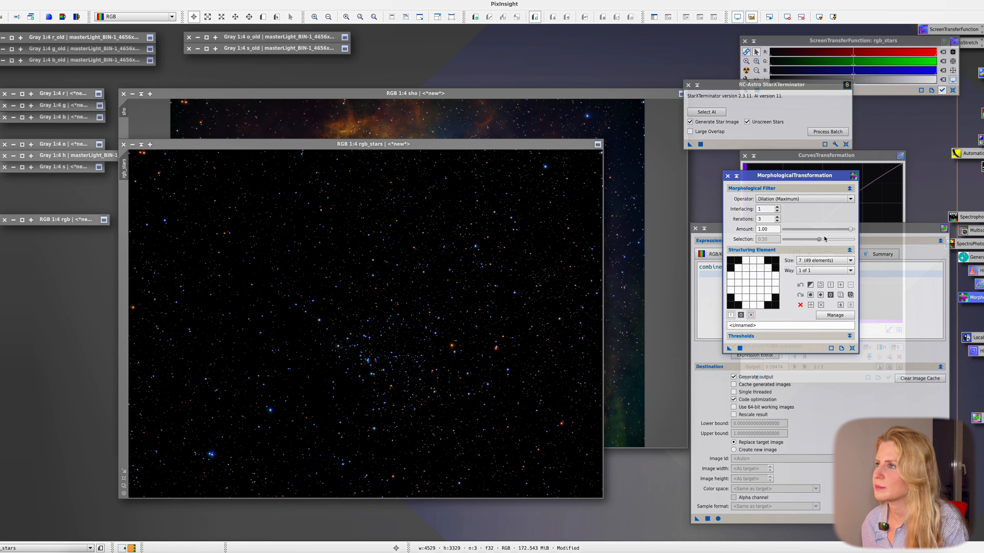
{"action": "left_click", "coordinate": [824, 202]}
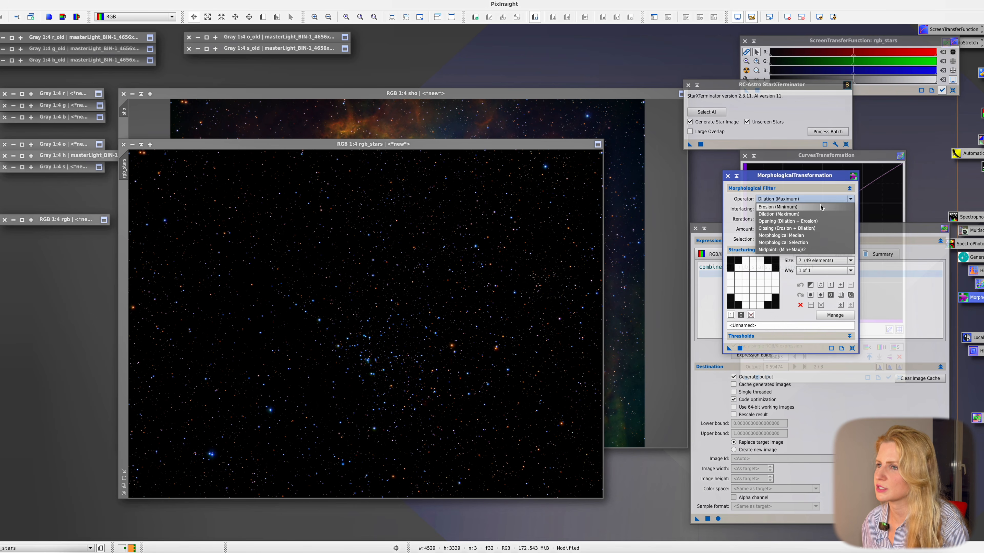
{"action": "left_click", "coordinate": [797, 197]}
{"action": "left_click", "coordinate": [778, 221]}
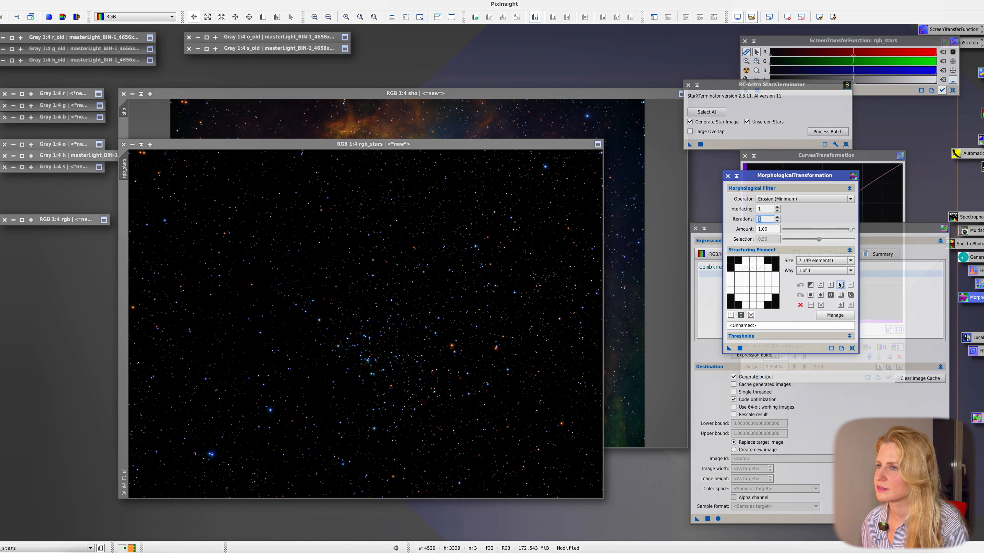
Step: Set the erosion to a circular structuring element of size 5 (25 elements) and an amount of 0.32
{"action": "left_click", "coordinate": [812, 261]}
{"action": "left_click", "coordinate": [811, 271]}
{"action": "left_click", "coordinate": [813, 260]}
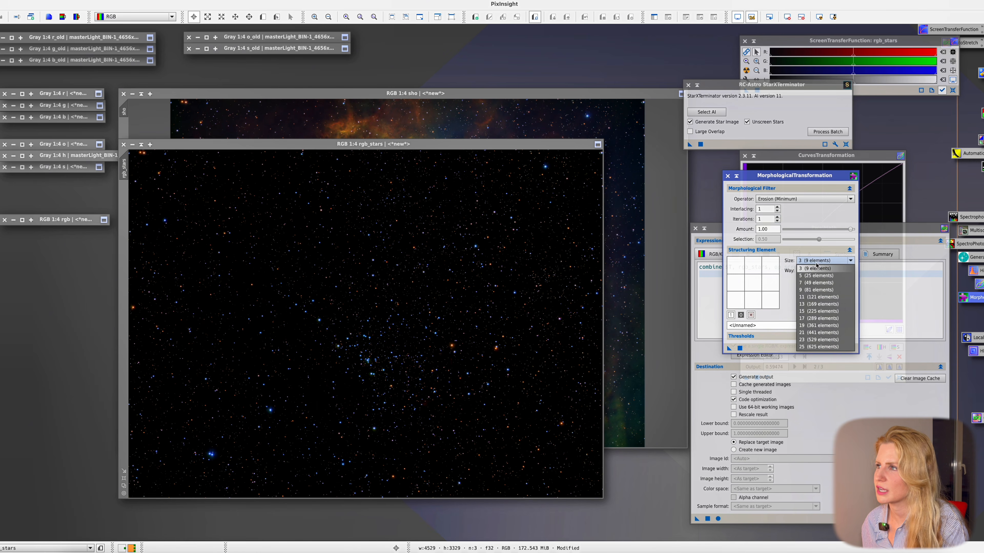
{"action": "left_click", "coordinate": [813, 270]}
{"action": "left_click_drag", "start_coordinate": [850, 229], "coordinate": [800, 229]}
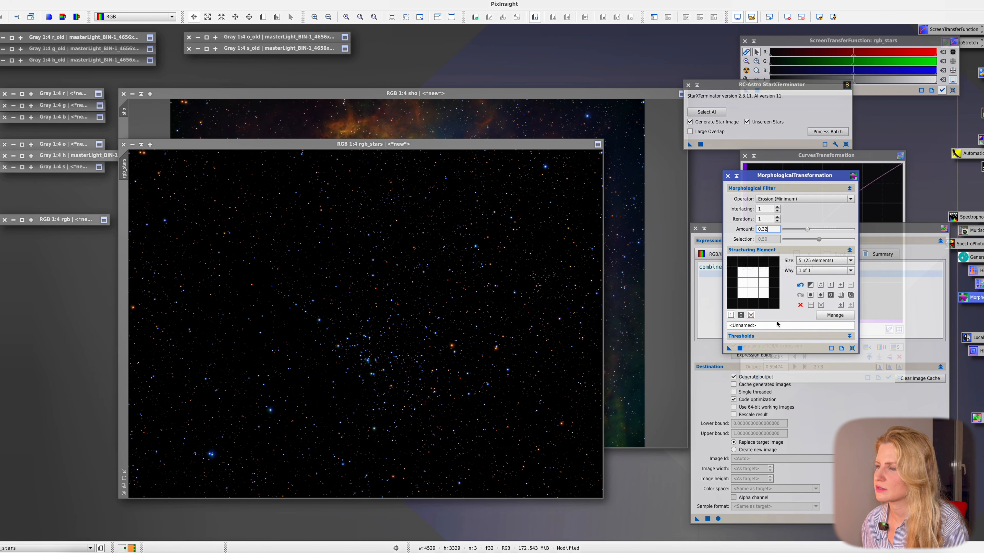
{"action": "left_click", "coordinate": [811, 295]}
Step: Screen the reduced rgb_stars onto the sho image with PixelMath
{"action": "left_click", "coordinate": [707, 519]}
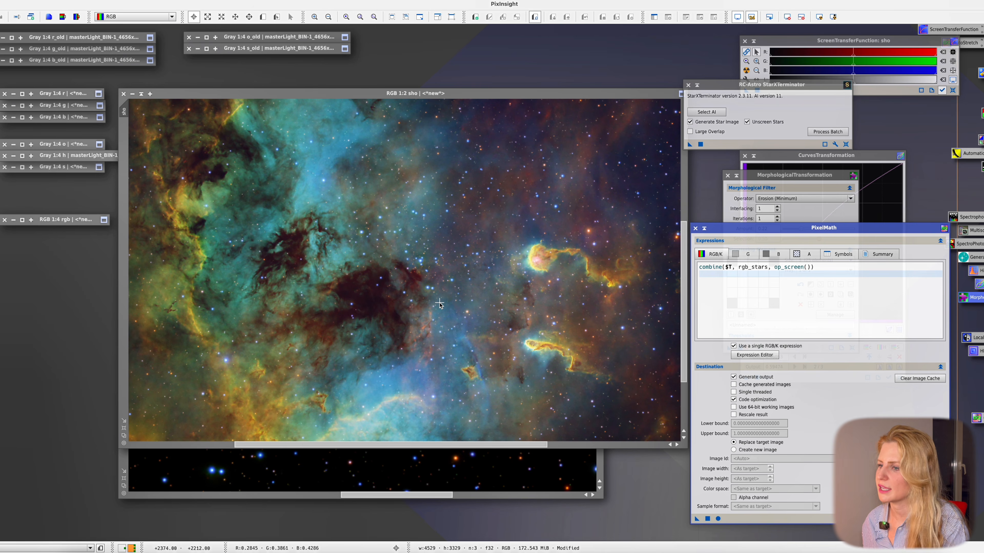
{"action": "scroll", "coordinate": [439, 302], "scroll_direction": "down", "scroll_amount": 1}
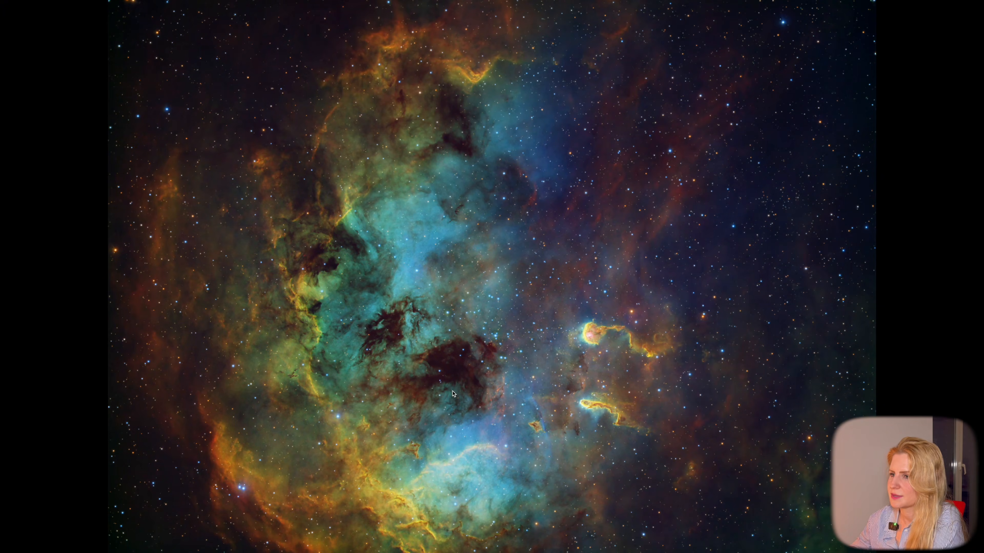
Step: Examine the stars and nebula structures across the combined sho image in full-screen view
{"action": "scroll", "coordinate": [453, 394], "scroll_direction": "up", "scroll_amount": 3}
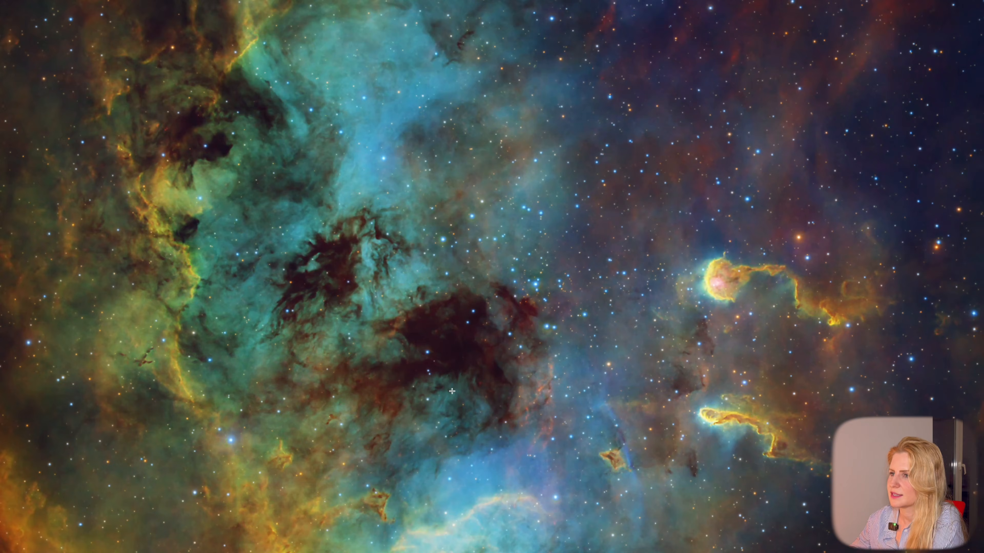
{"action": "scroll", "coordinate": [452, 391], "scroll_direction": "up", "scroll_amount": 3}
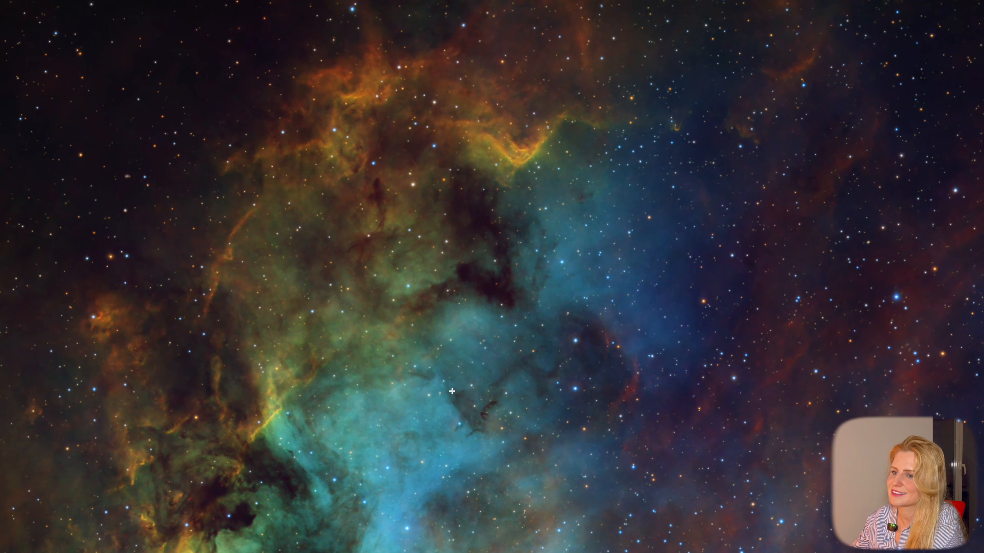
{"action": "scroll", "coordinate": [452, 391], "scroll_direction": "down", "scroll_amount": 3}
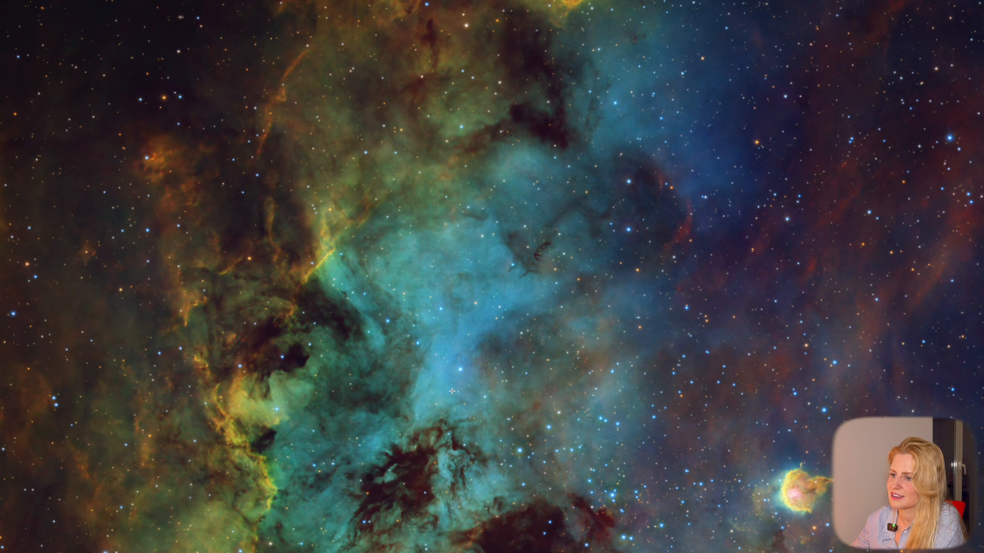
{"action": "scroll", "coordinate": [452, 391], "scroll_direction": "down", "scroll_amount": 5}
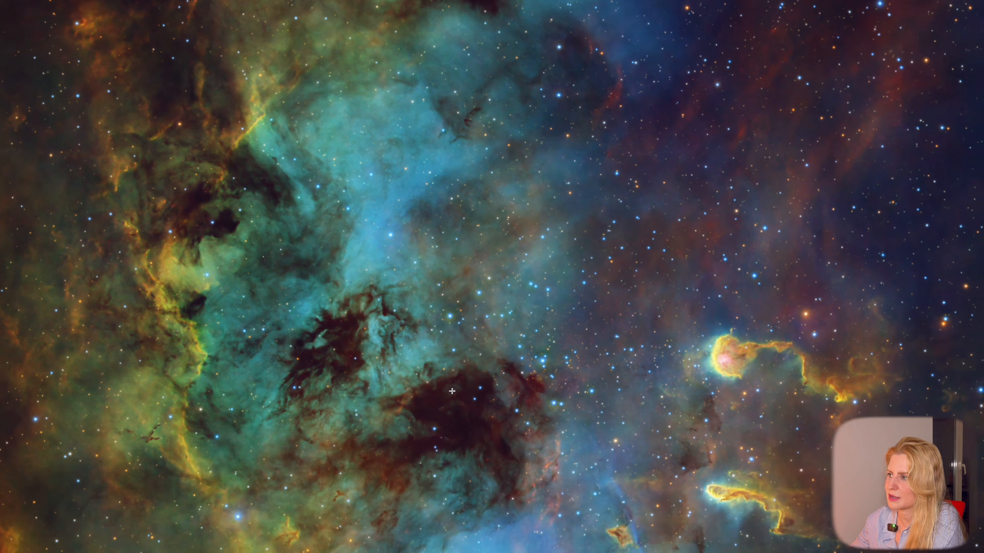
{"action": "scroll", "coordinate": [452, 391], "scroll_direction": "down", "scroll_amount": 2}
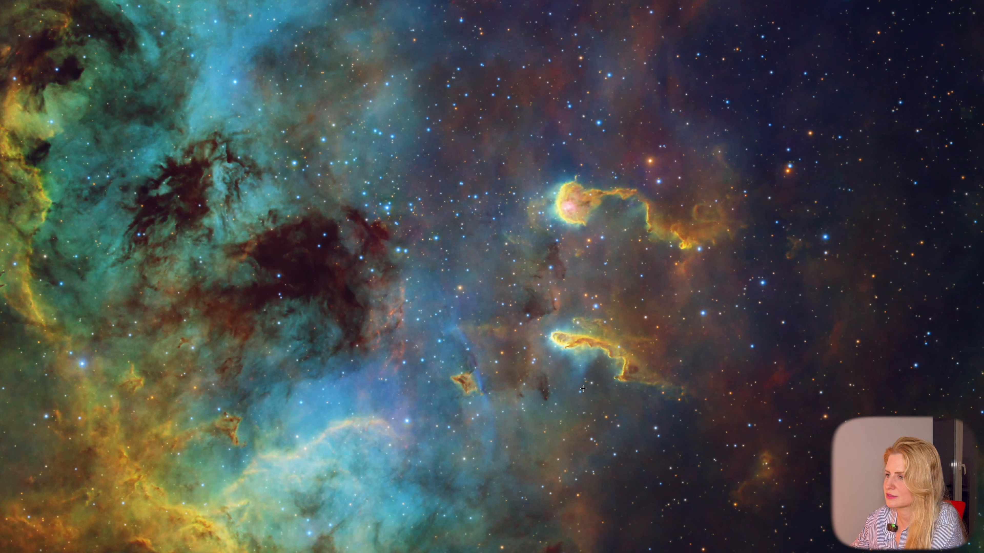
{"action": "scroll", "coordinate": [588, 360], "scroll_direction": "down", "scroll_amount": 4}
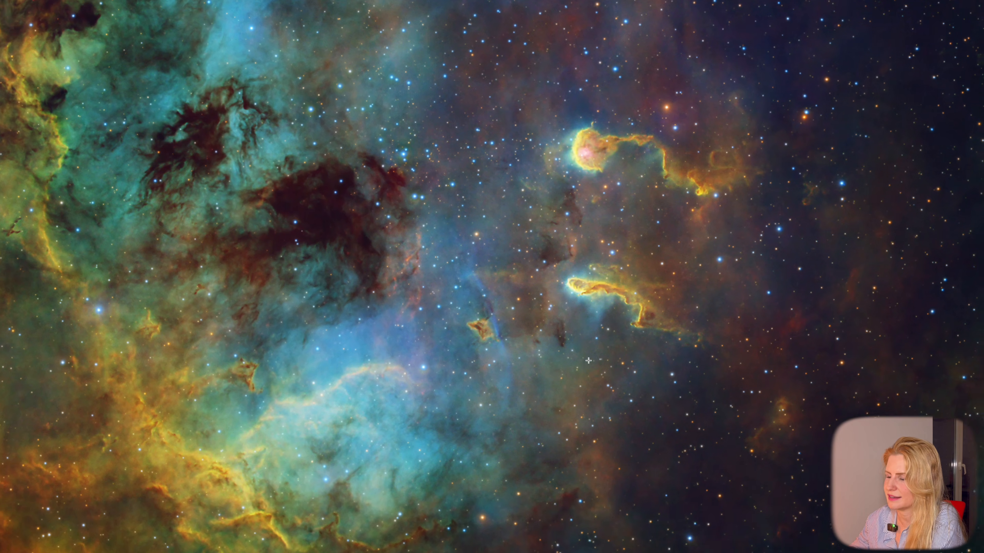
{"action": "scroll", "coordinate": [588, 361], "scroll_direction": "left", "scroll_amount": 8}
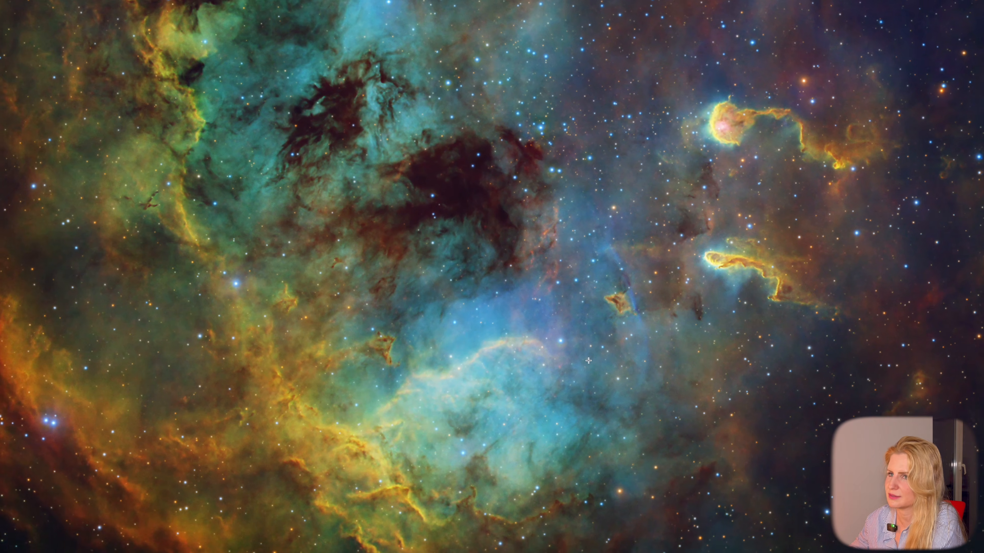
{"action": "scroll", "coordinate": [589, 361], "scroll_direction": "up", "scroll_amount": 6}
{"action": "scroll", "coordinate": [588, 361], "scroll_direction": "up", "scroll_amount": 8}
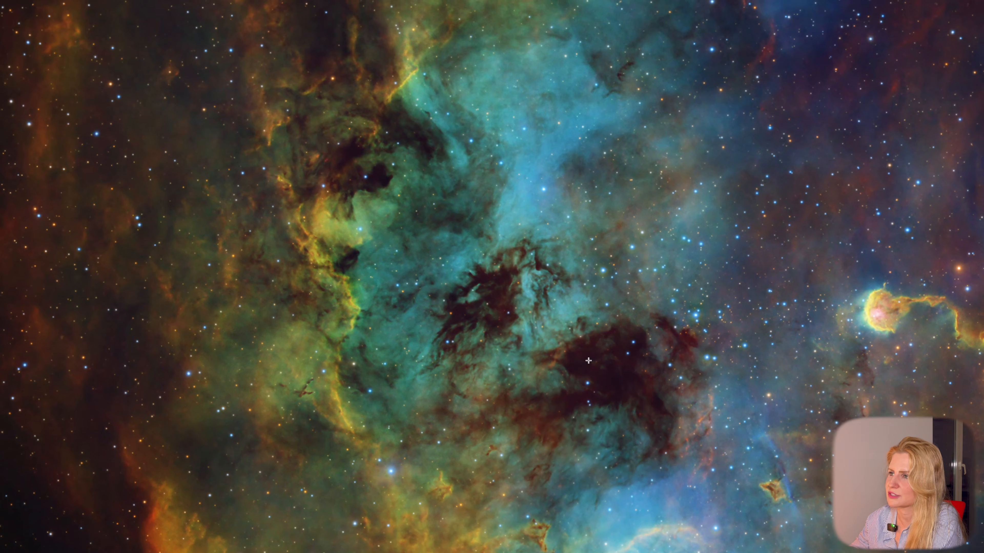
{"action": "scroll", "coordinate": [588, 360], "scroll_direction": "up", "scroll_amount": 4}
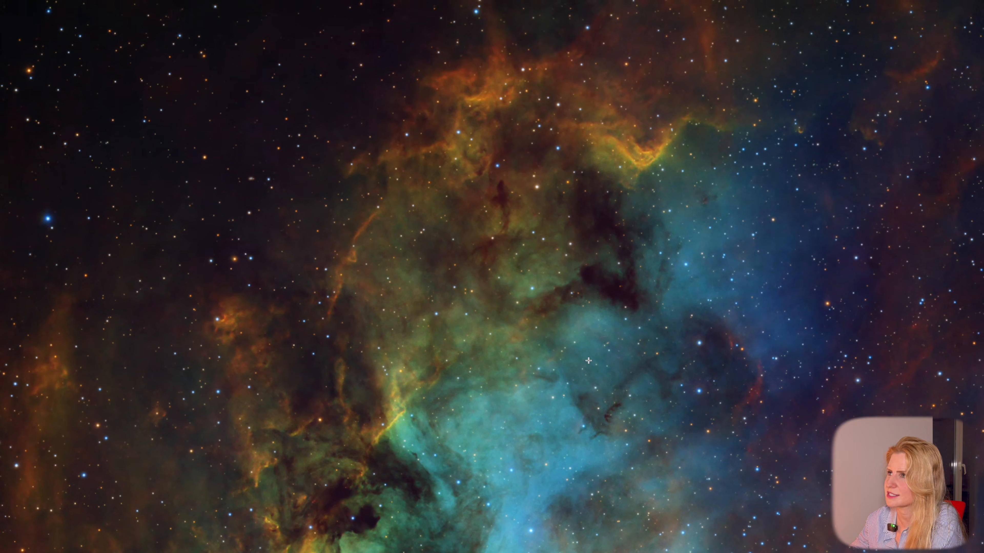